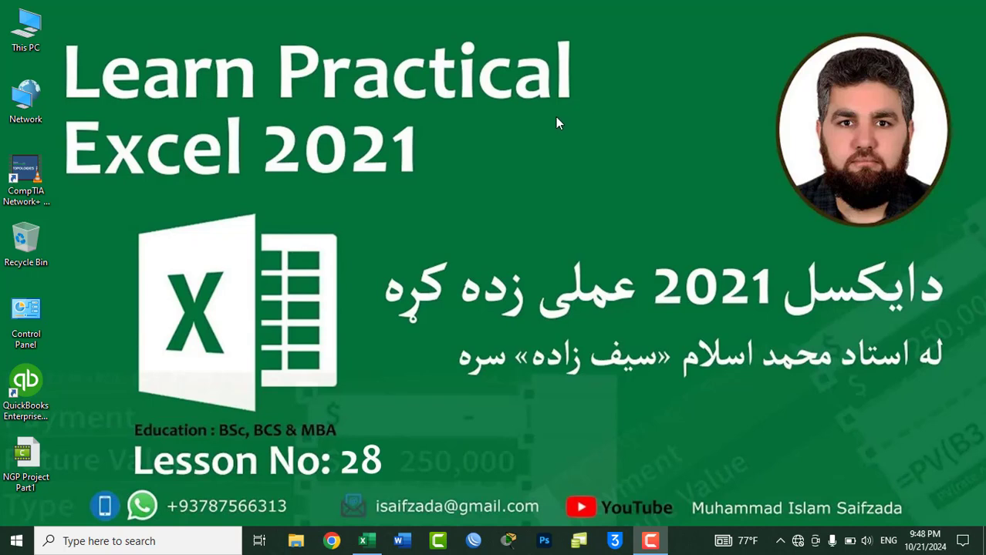
Refresh the desktop, then bring the Youtube workbook in Excel back from the taskbar
{"action": "right_click", "coordinate": [514, 125]}
{"action": "left_click", "coordinate": [547, 168]}
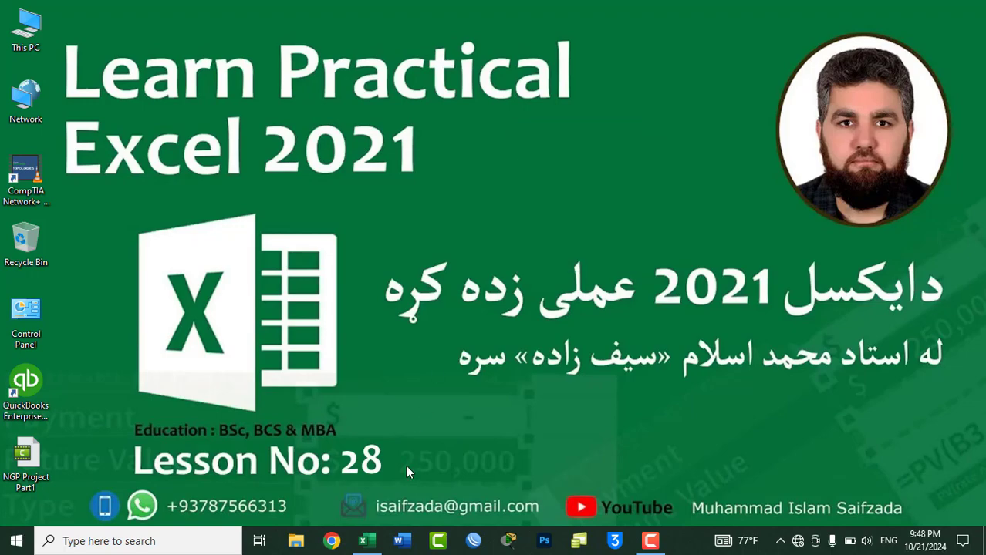
{"action": "left_click", "coordinate": [363, 541]}
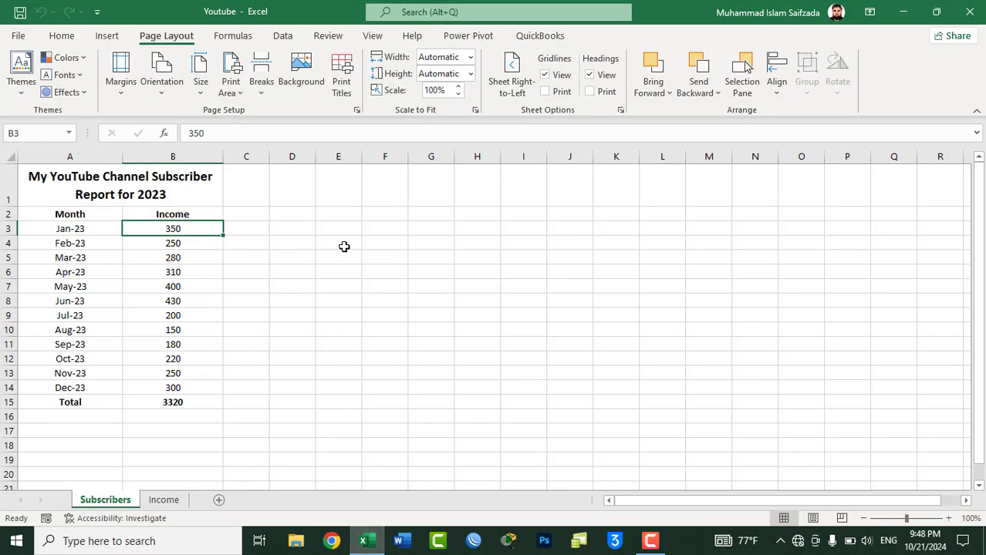
{"action": "left_click", "coordinate": [108, 36]}
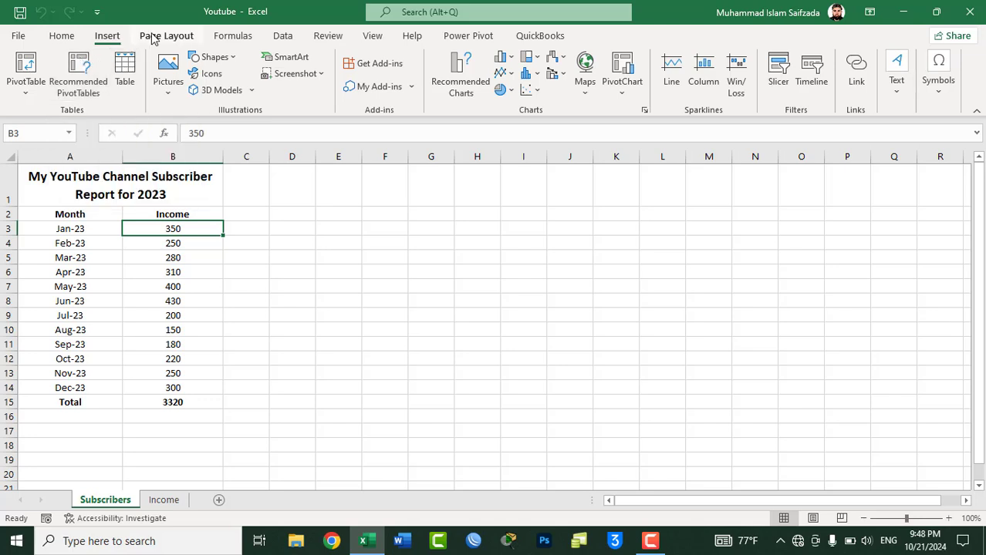
{"action": "left_click", "coordinate": [153, 36]}
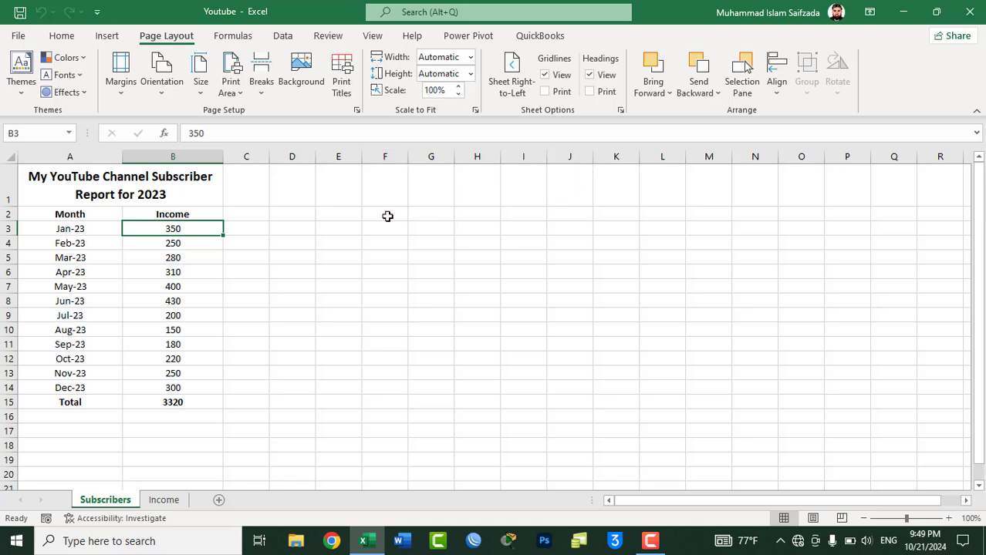
Select column A, row 1 and column B, return to cell C6, and show the Themes gallery
{"action": "left_click", "coordinate": [67, 156]}
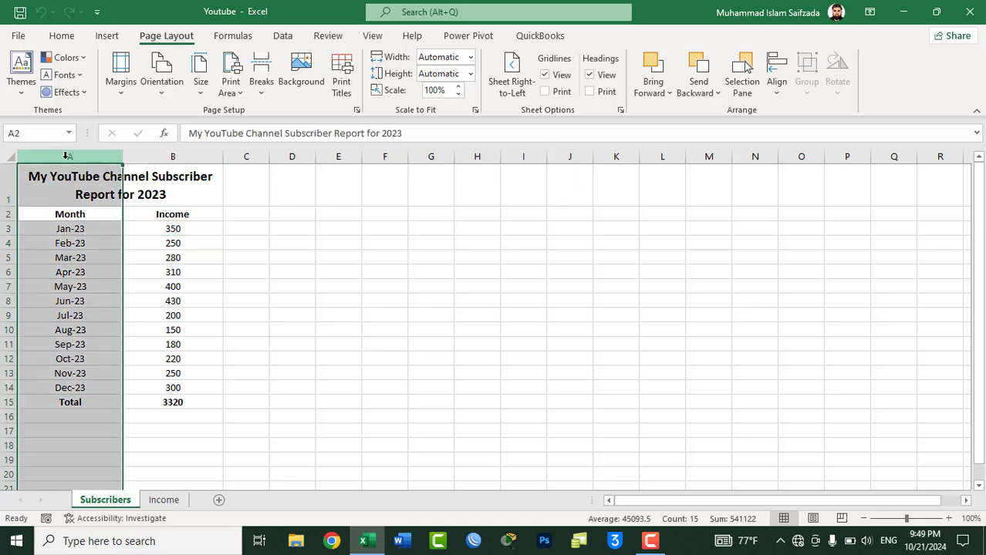
{"action": "left_click", "coordinate": [8, 186]}
{"action": "left_click", "coordinate": [71, 157]}
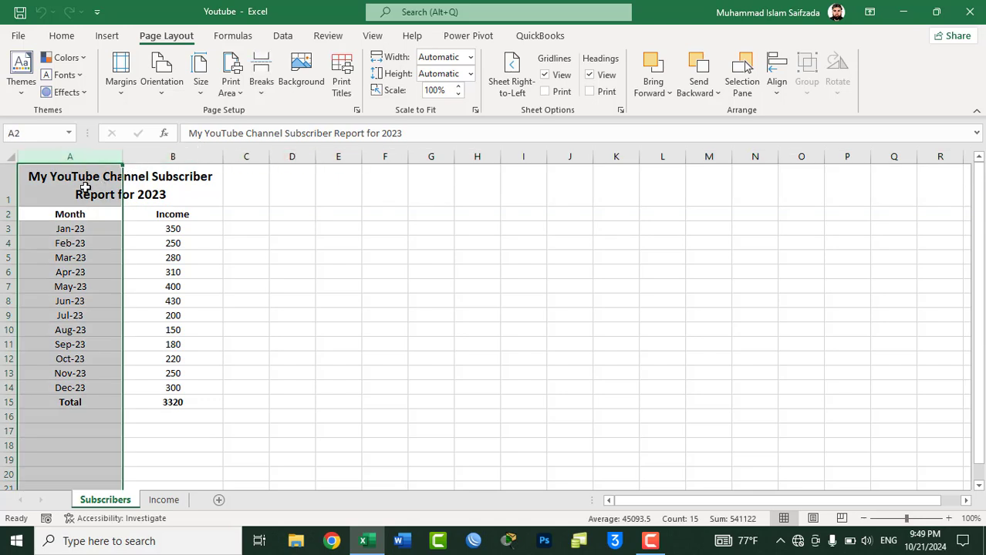
{"action": "left_click", "coordinate": [156, 158], "text": "ctrl"}
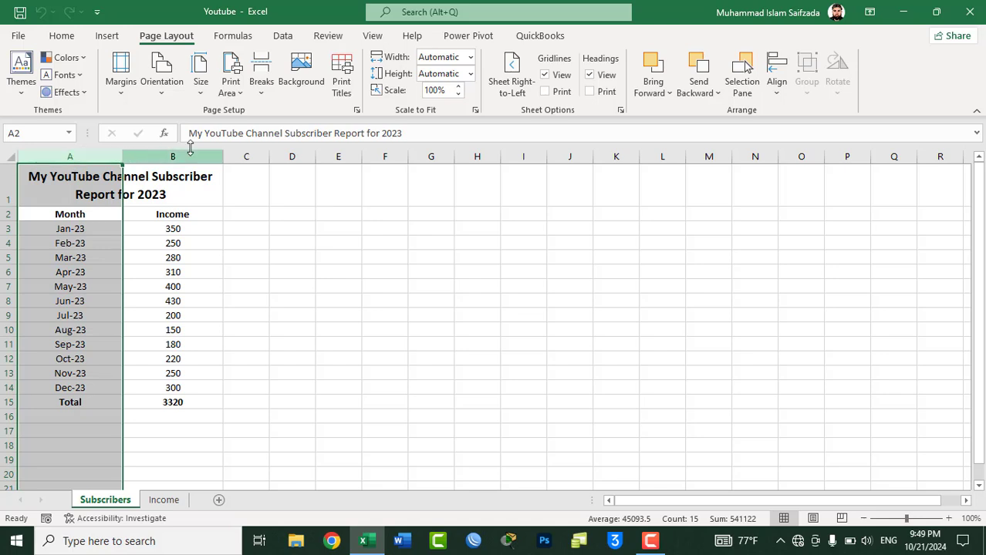
{"action": "left_click", "coordinate": [260, 270]}
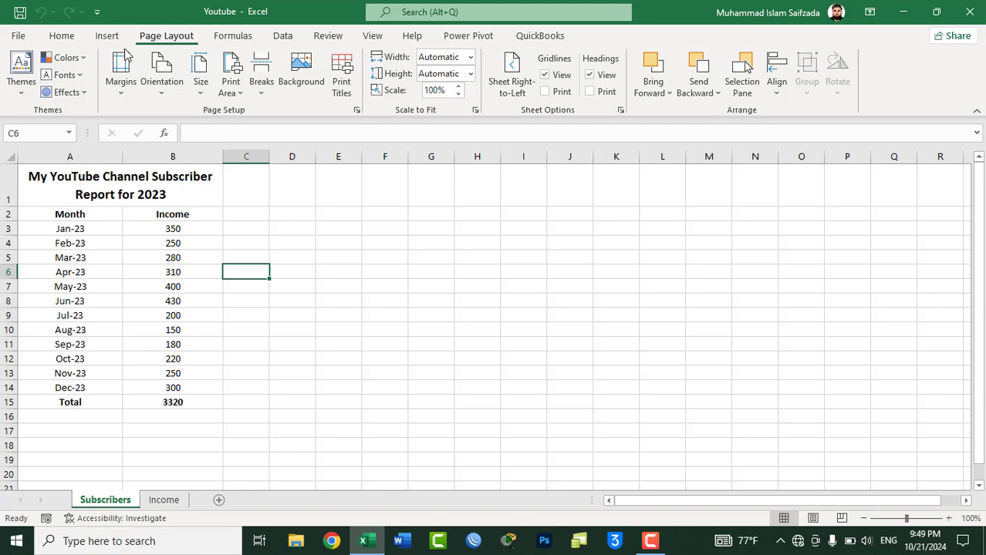
{"action": "left_click", "coordinate": [23, 87]}
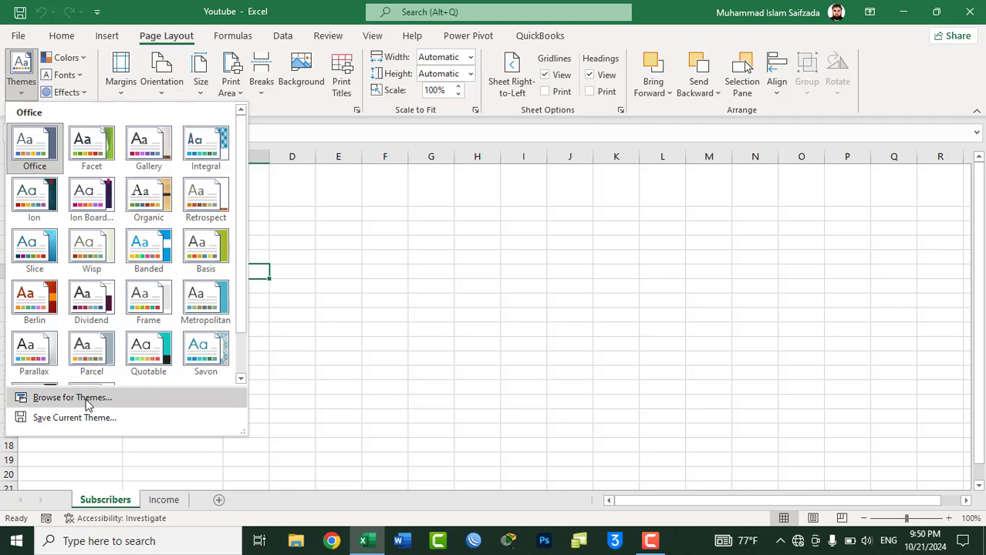
Cancel Browse for Themes and dismiss the Themes gallery, keeping the Office theme
{"action": "left_click", "coordinate": [46, 398]}
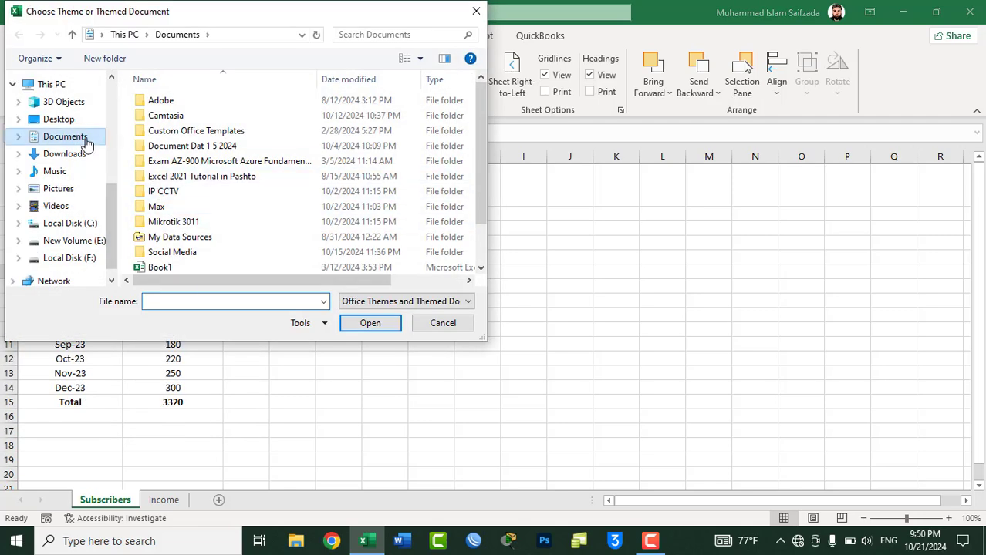
{"action": "left_click", "coordinate": [443, 323]}
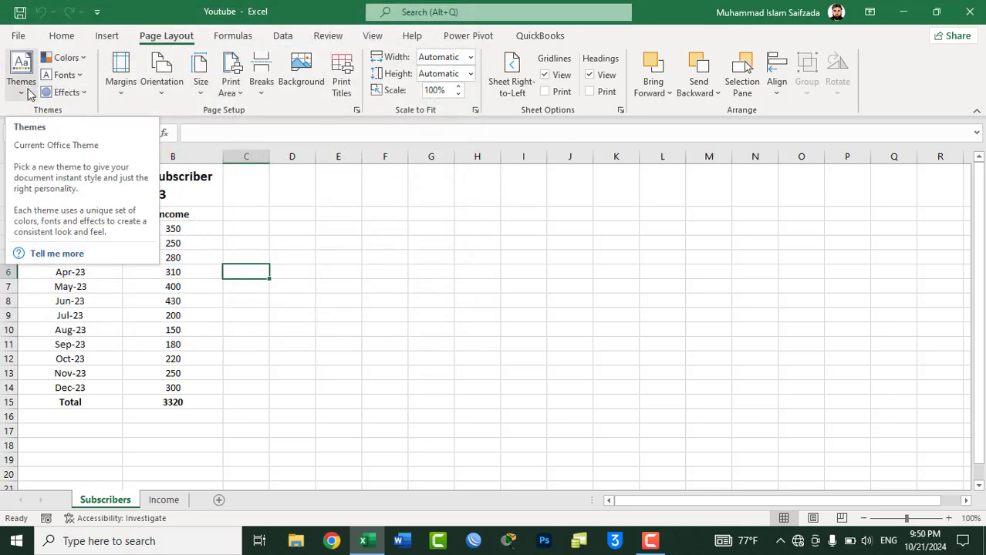
{"action": "left_click", "coordinate": [30, 93]}
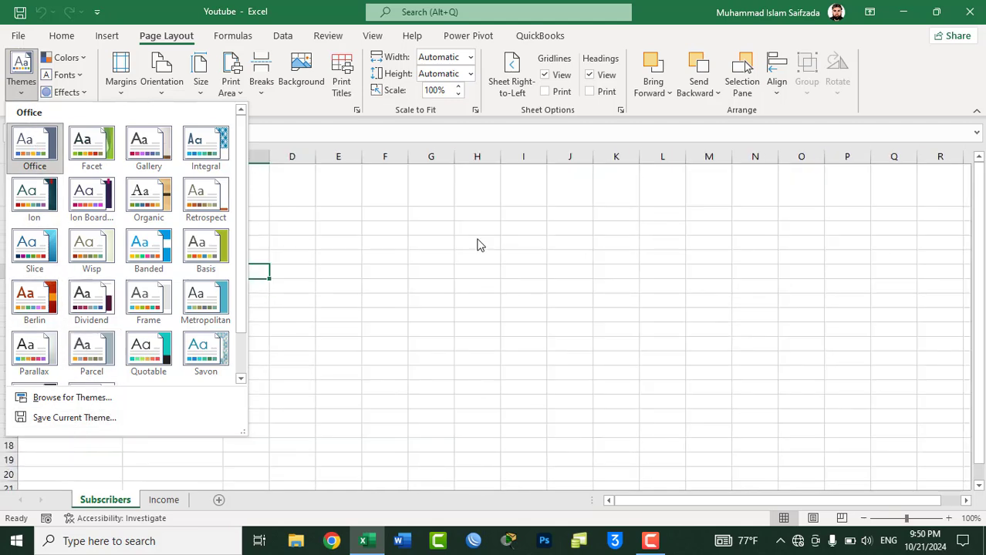
{"action": "left_click", "coordinate": [391, 231]}
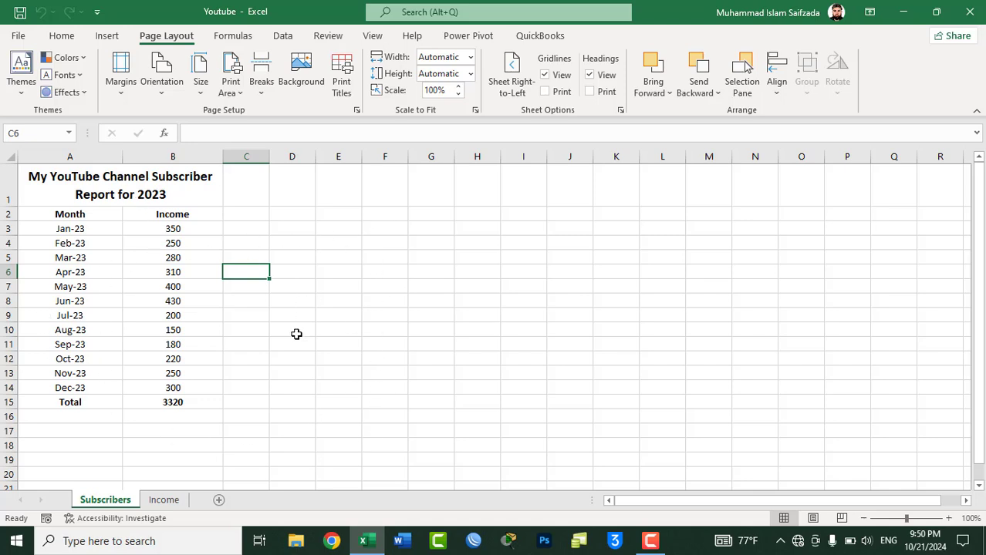
Apply Blue II theme colours, Arial theme fonts and the Banded Edge theme effect
{"action": "left_click", "coordinate": [65, 58]}
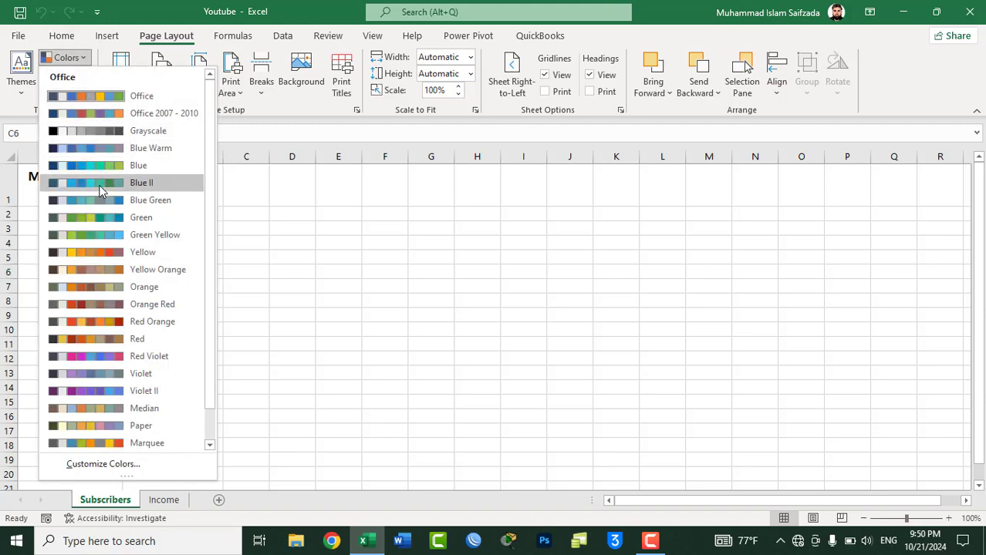
{"action": "left_click", "coordinate": [99, 185]}
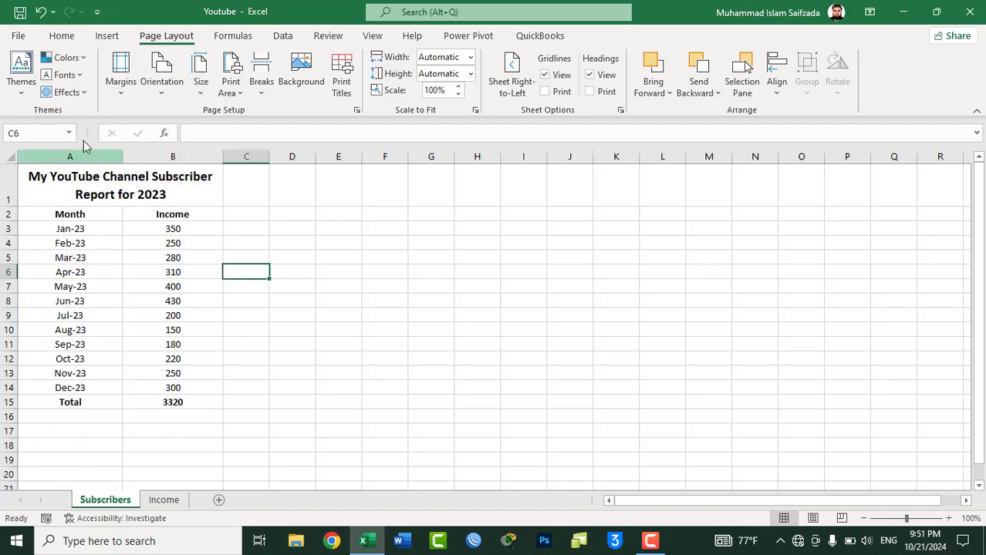
{"action": "left_click", "coordinate": [62, 75]}
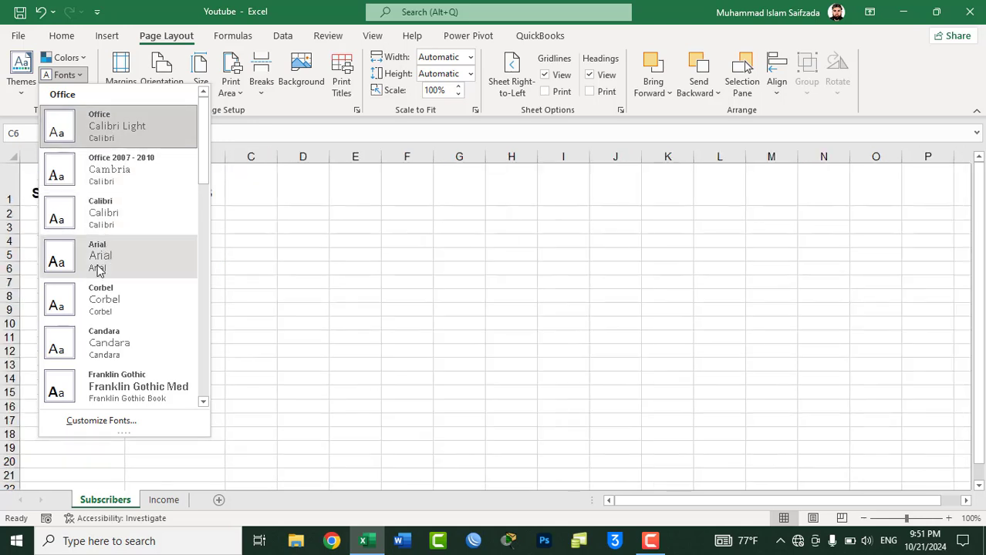
{"action": "left_click", "coordinate": [100, 266]}
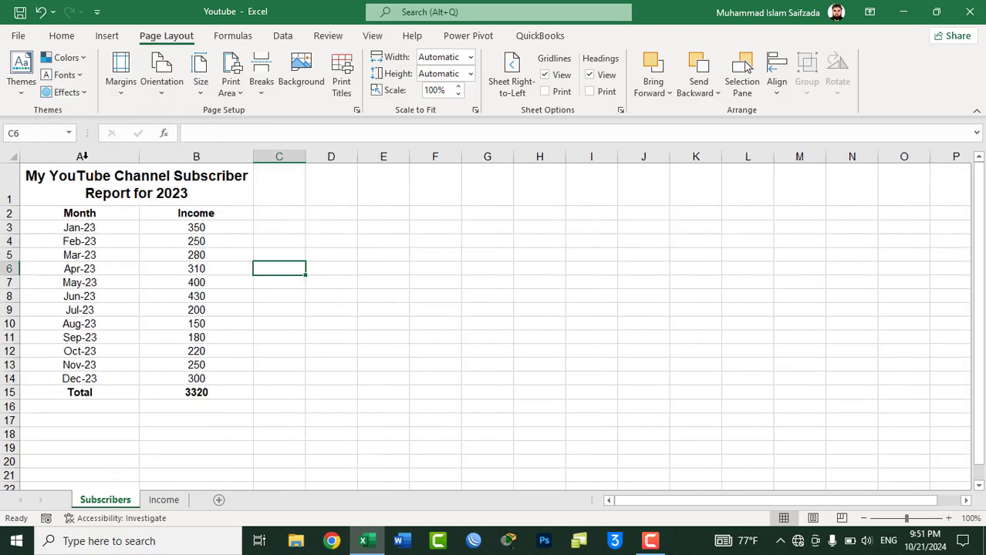
{"action": "left_click", "coordinate": [75, 95]}
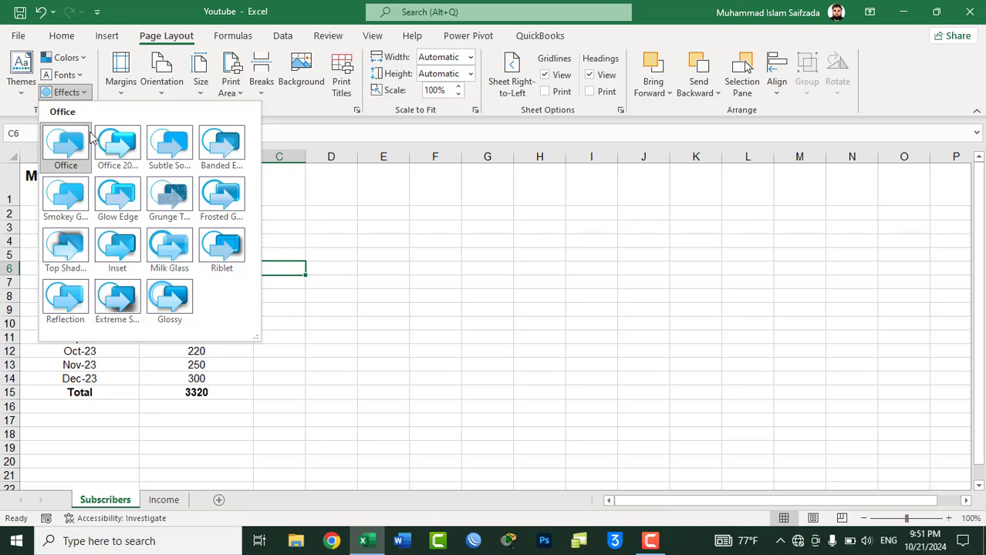
{"action": "left_click", "coordinate": [222, 147]}
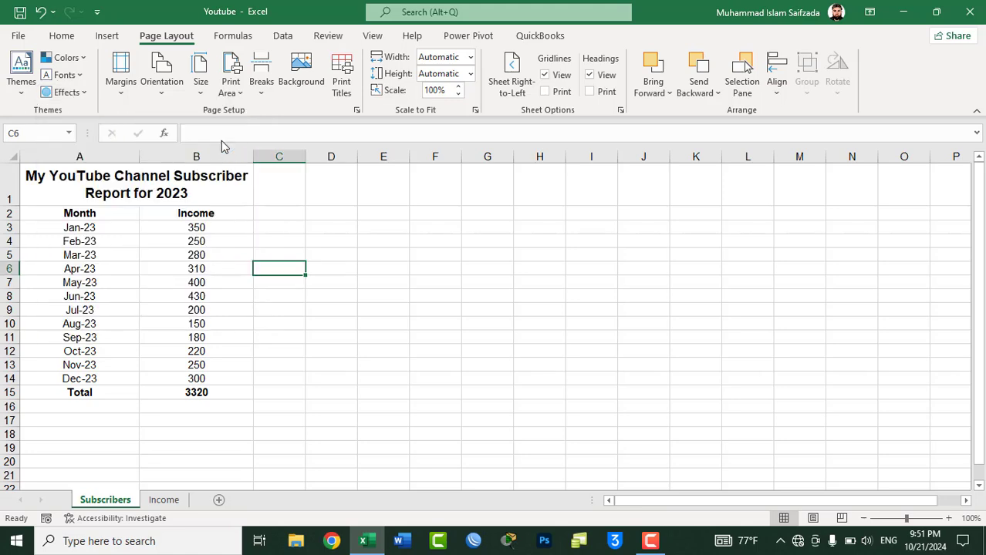
{"action": "left_click", "coordinate": [23, 92]}
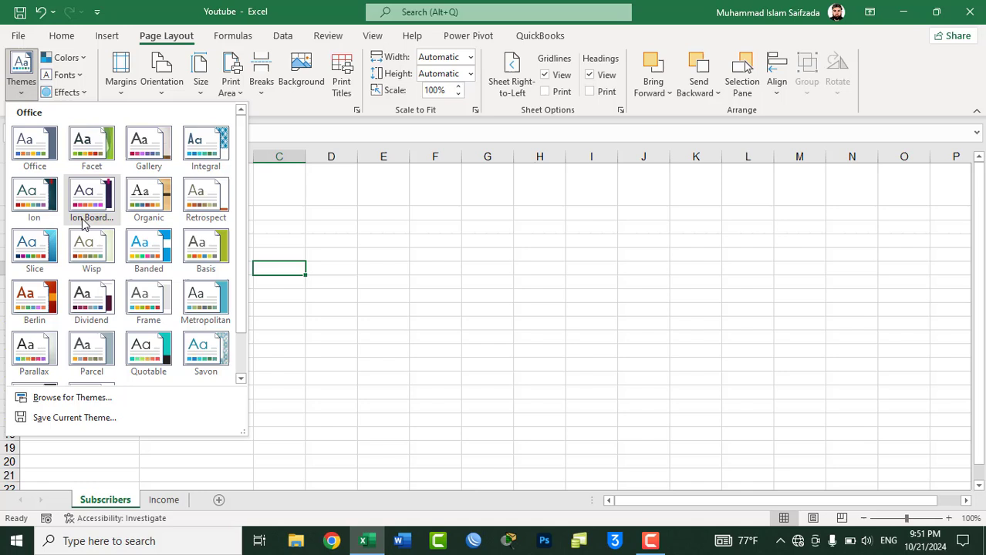
Save the current look as custom theme Theme1, then reapply the Office theme
{"action": "left_click", "coordinate": [111, 421]}
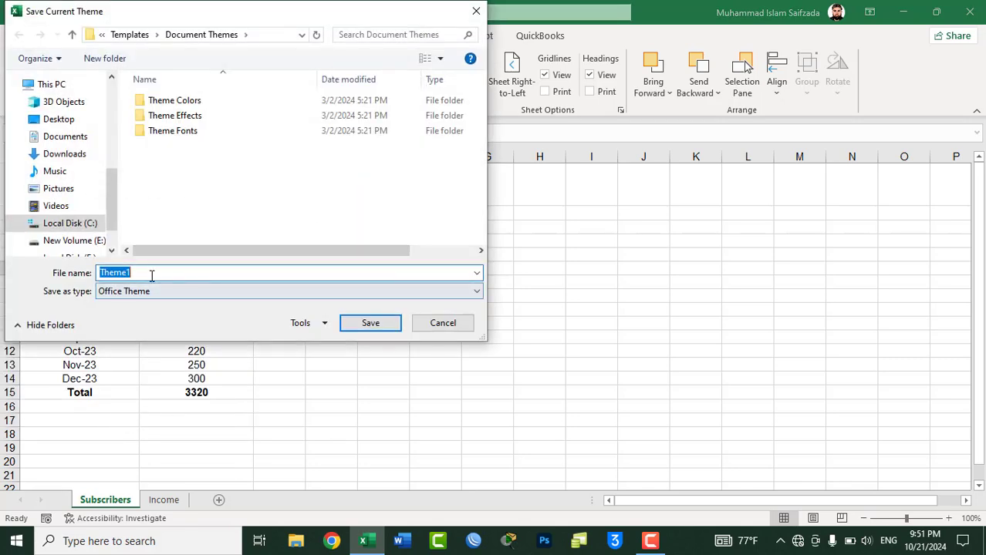
{"action": "left_click", "coordinate": [370, 323]}
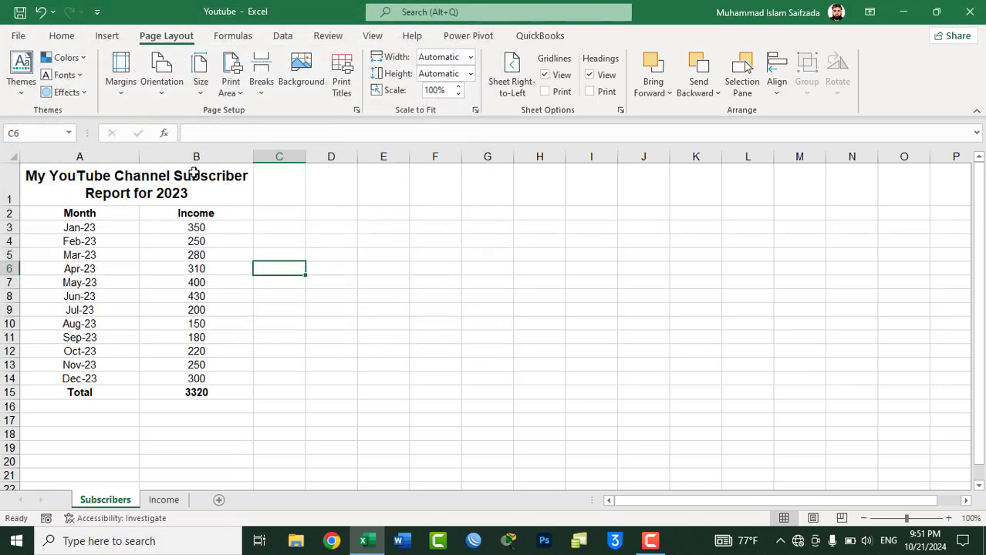
{"action": "left_click", "coordinate": [30, 95]}
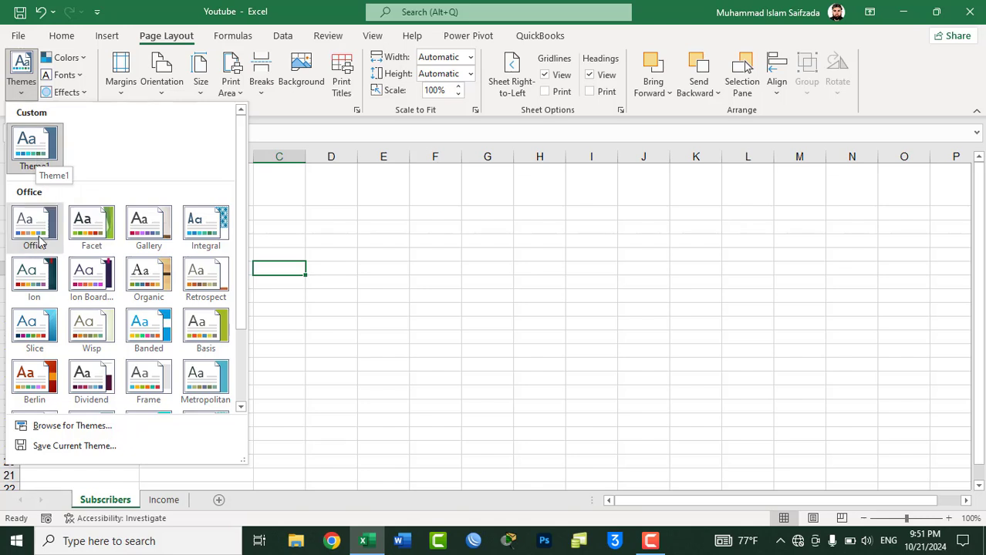
{"action": "left_click", "coordinate": [41, 154]}
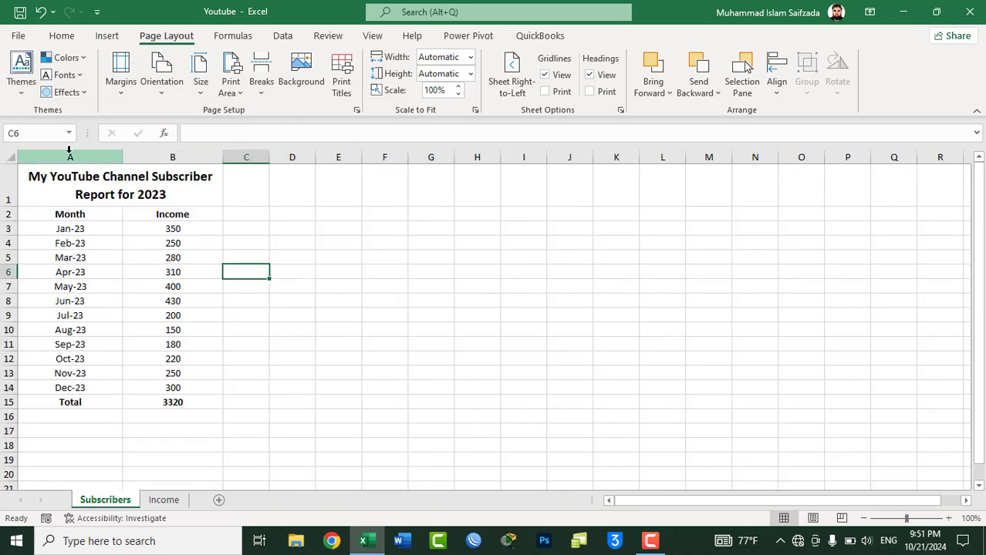
{"action": "left_click", "coordinate": [15, 91]}
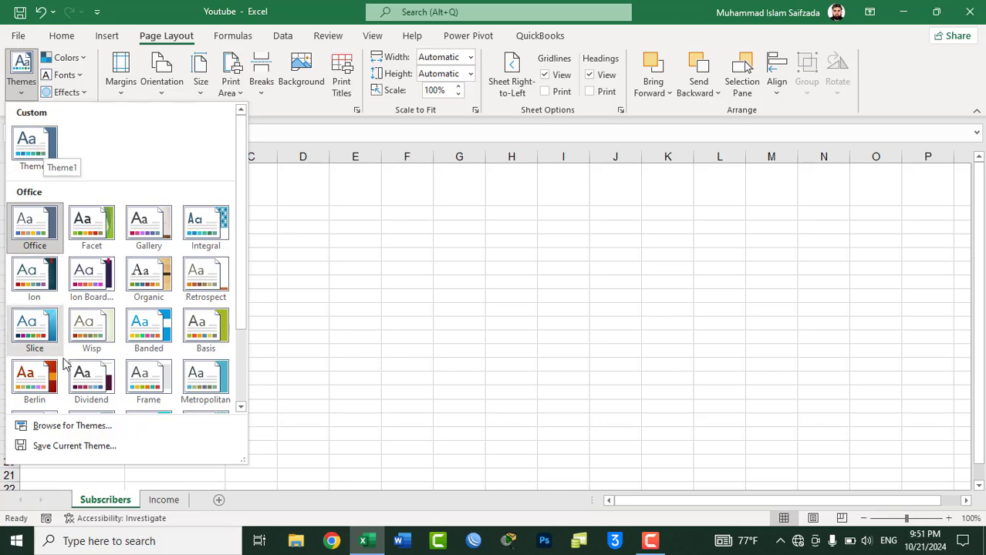
{"action": "left_click", "coordinate": [104, 426]}
{"action": "scroll", "coordinate": [242, 195], "scroll_direction": "down", "scroll_amount": 1}
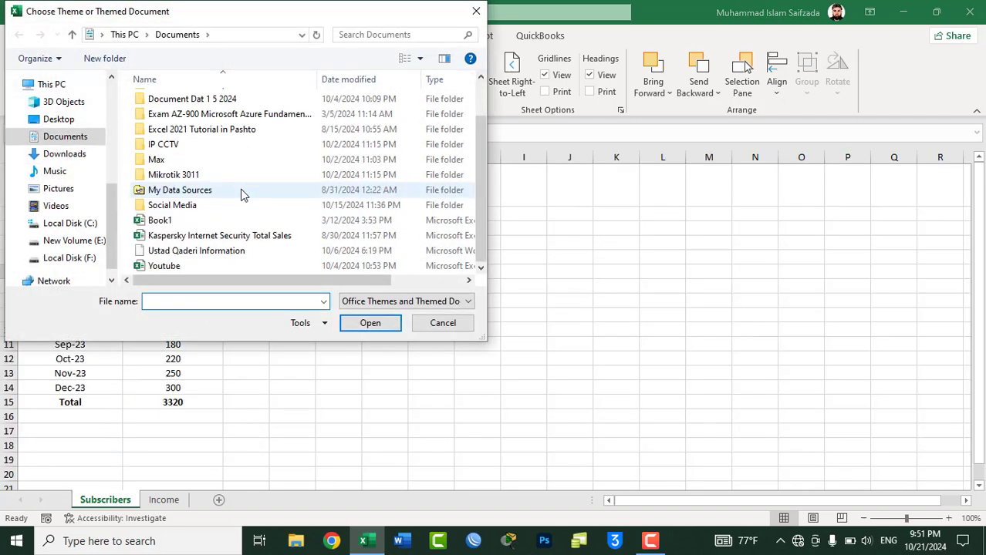
{"action": "scroll", "coordinate": [242, 195], "scroll_direction": "up", "scroll_amount": 1}
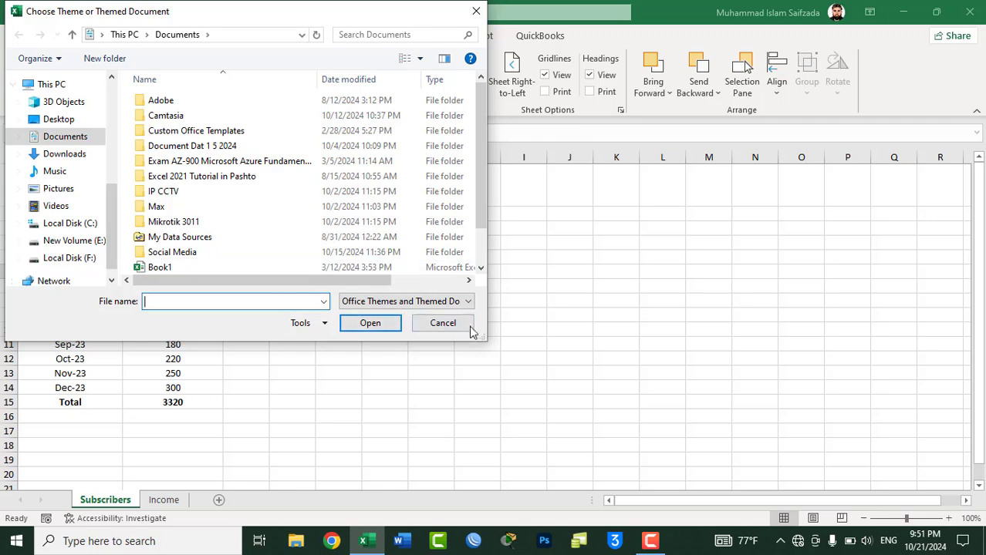
{"action": "left_click", "coordinate": [443, 323]}
{"action": "left_click", "coordinate": [21, 77]}
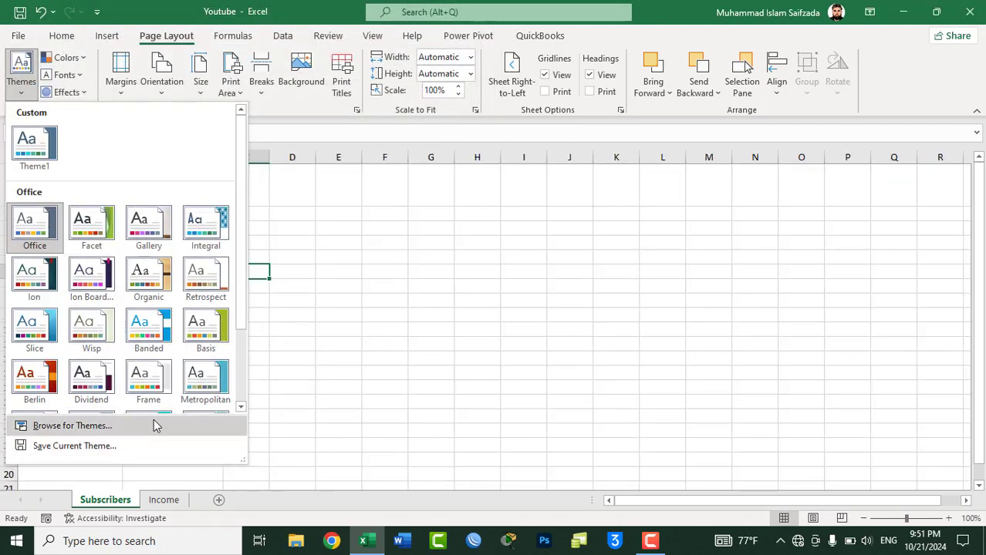
{"action": "key", "text": "Escape"}
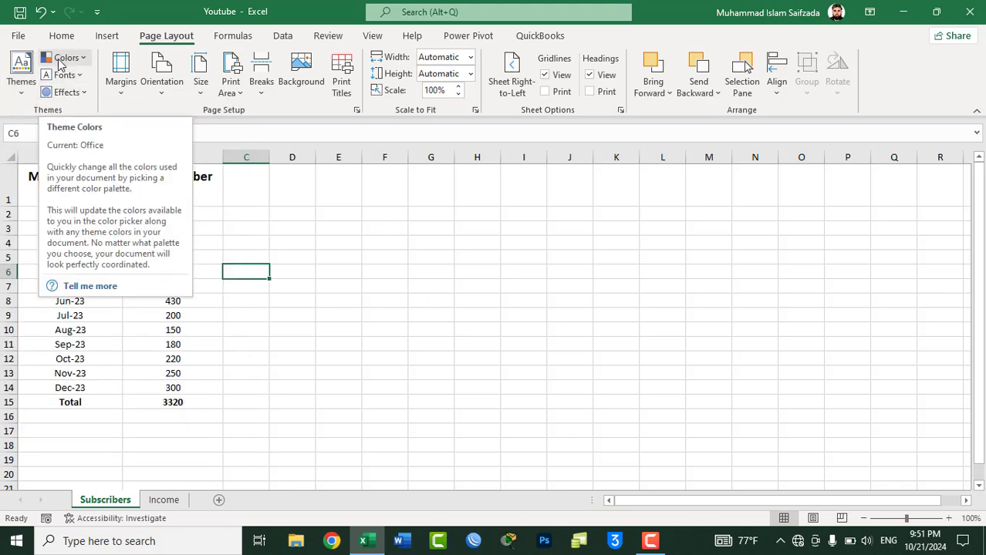
{"action": "left_click", "coordinate": [23, 87]}
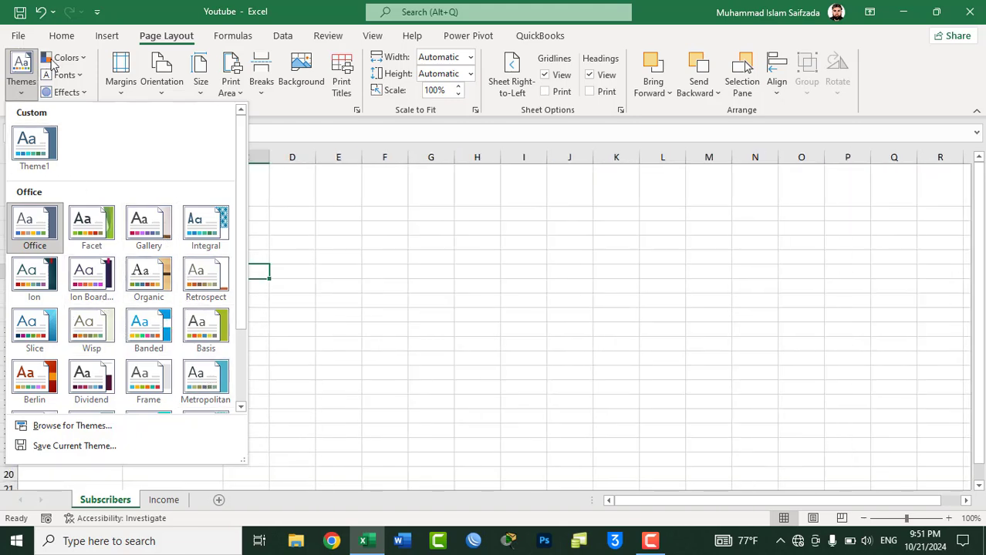
{"action": "left_click", "coordinate": [82, 58]}
{"action": "left_click", "coordinate": [82, 58]}
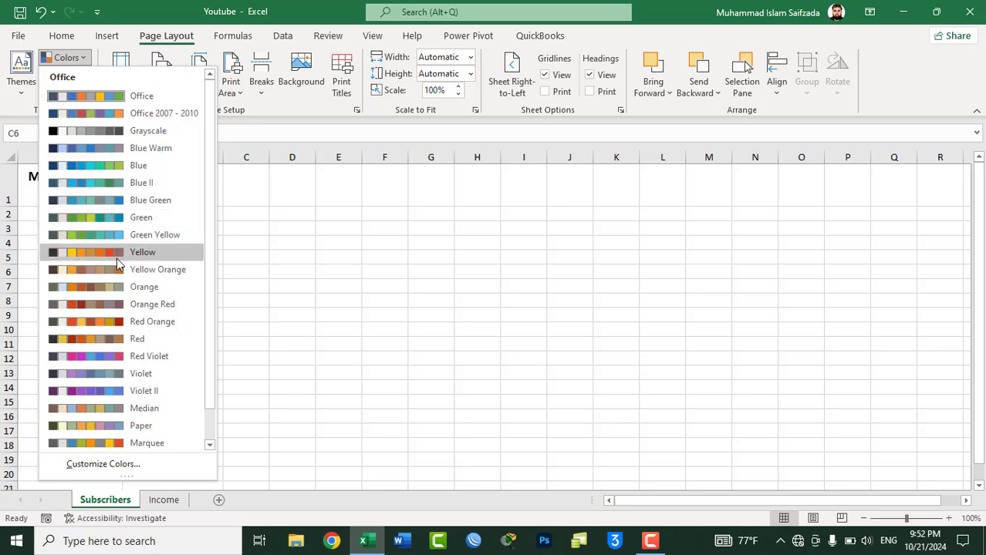
{"action": "left_click", "coordinate": [65, 59]}
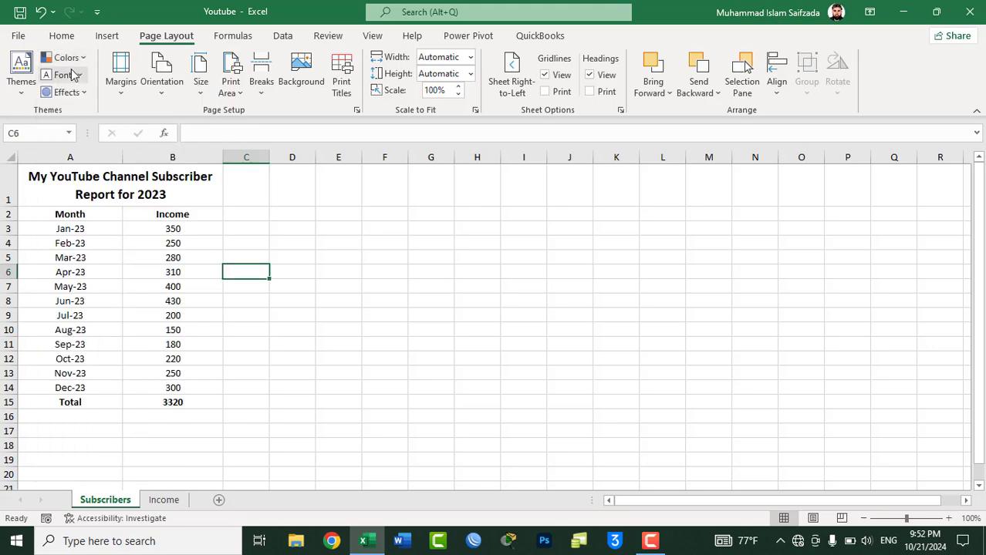
{"action": "left_click", "coordinate": [74, 79]}
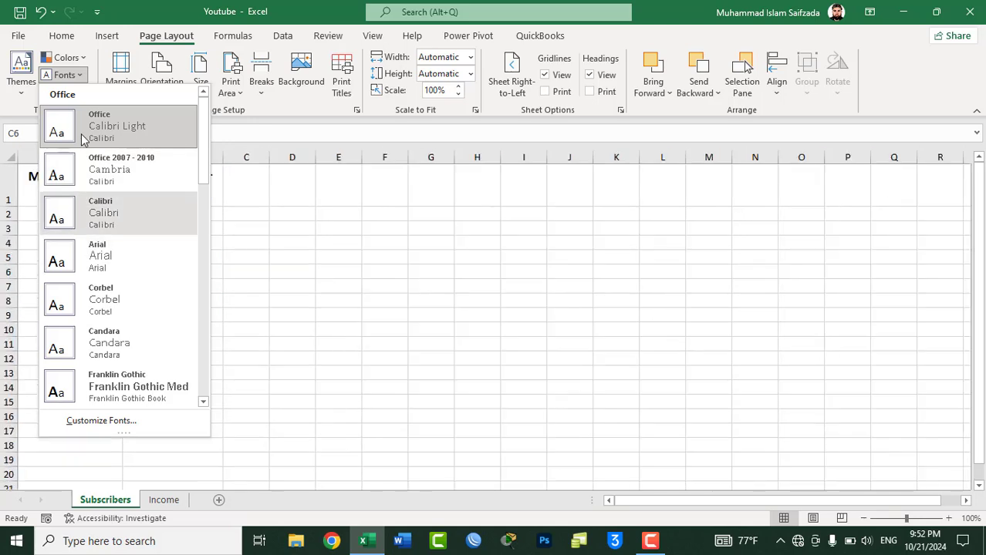
{"action": "left_click", "coordinate": [66, 77]}
{"action": "left_click", "coordinate": [78, 94]}
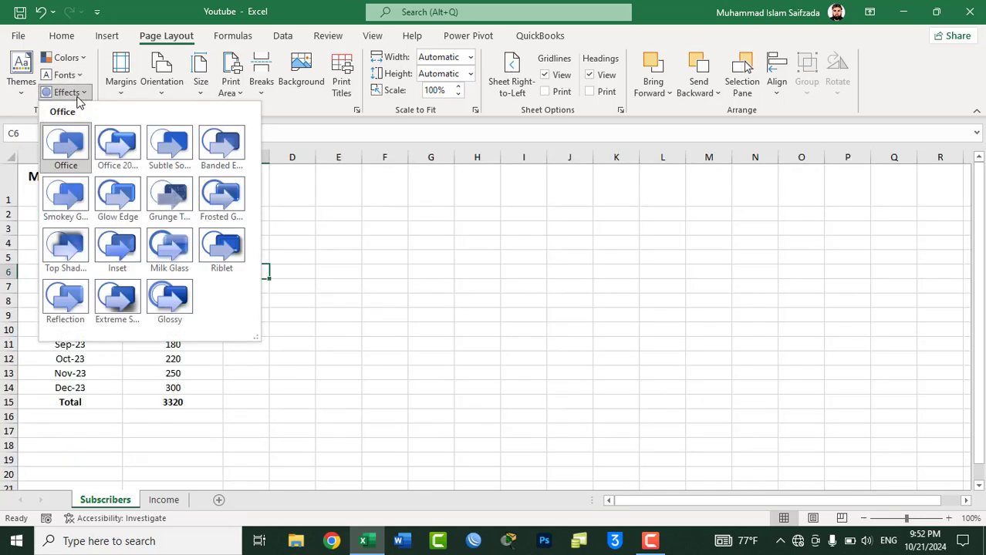
{"action": "left_click", "coordinate": [77, 93]}
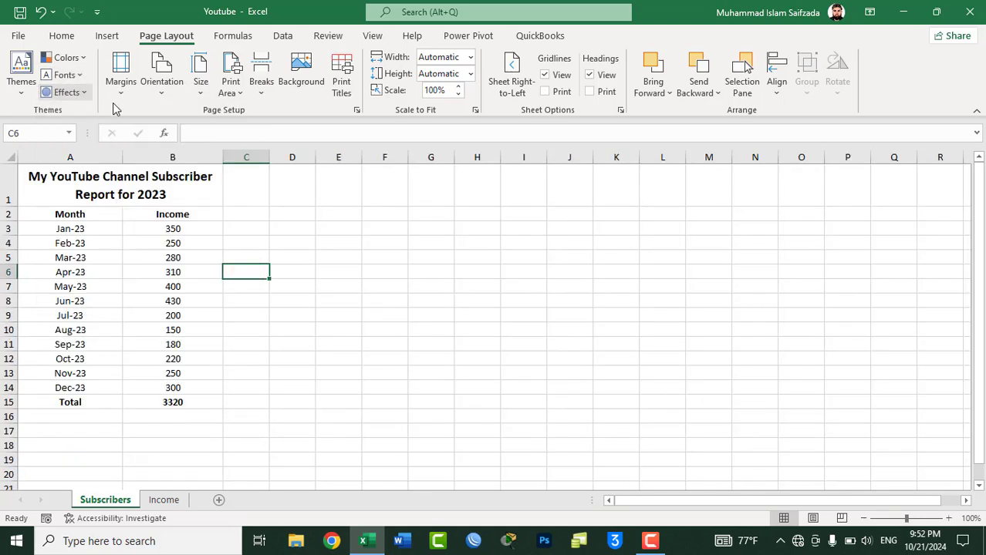
{"action": "left_click", "coordinate": [371, 241]}
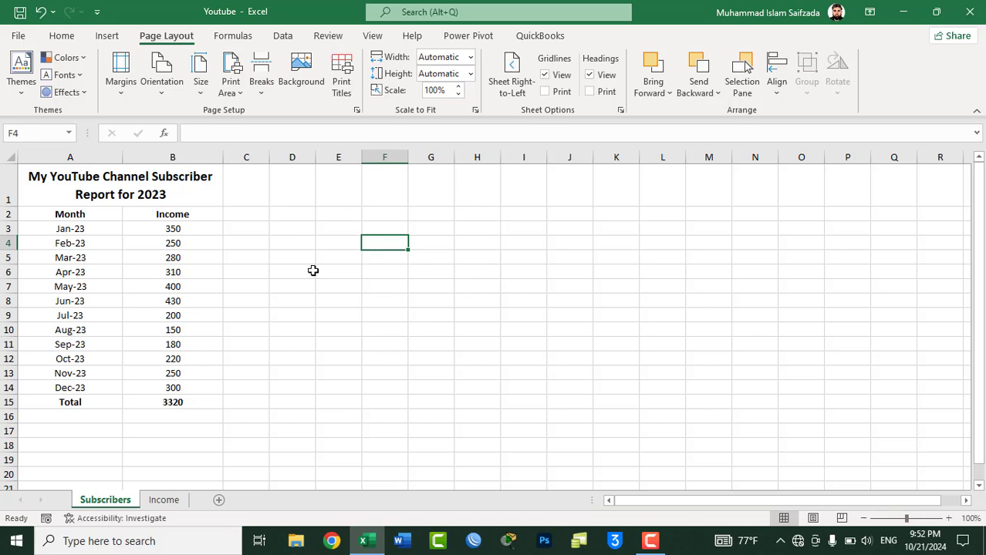
Draw a blue oval around columns H–K and enter 'Welcome to Afghanistan' inside it
{"action": "left_click", "coordinate": [107, 36]}
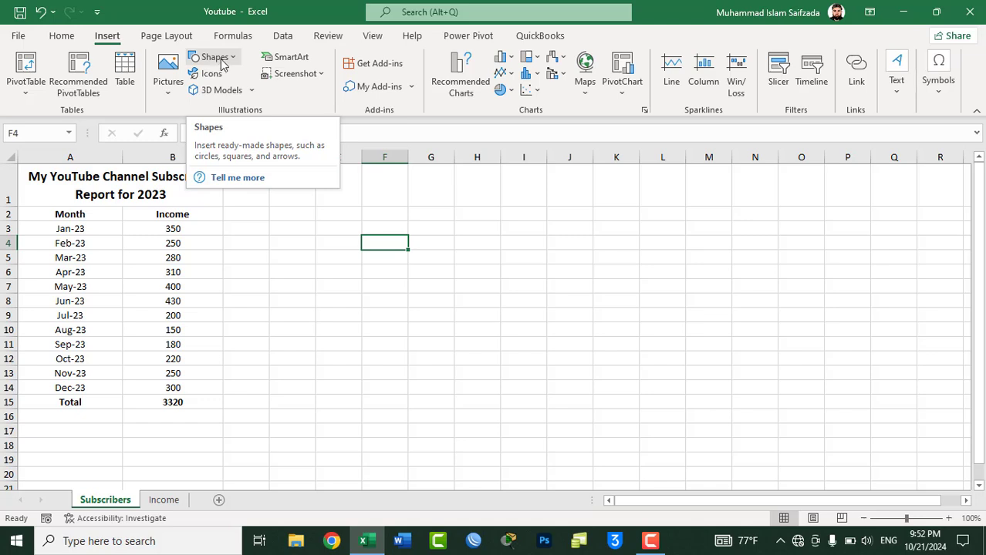
{"action": "left_click", "coordinate": [215, 57]}
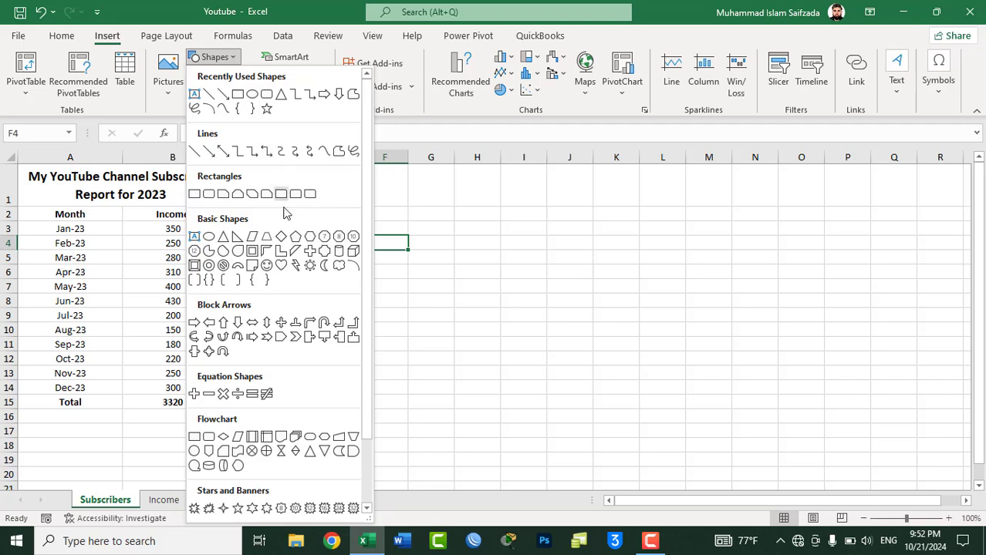
{"action": "left_click", "coordinate": [265, 94]}
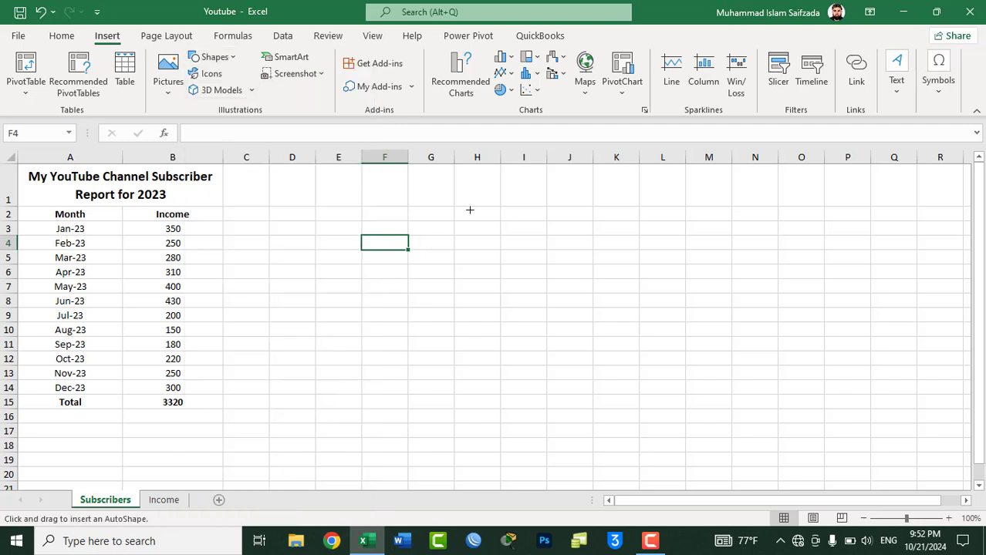
{"action": "left_click_drag", "start_coordinate": [470, 210], "coordinate": [640, 366]}
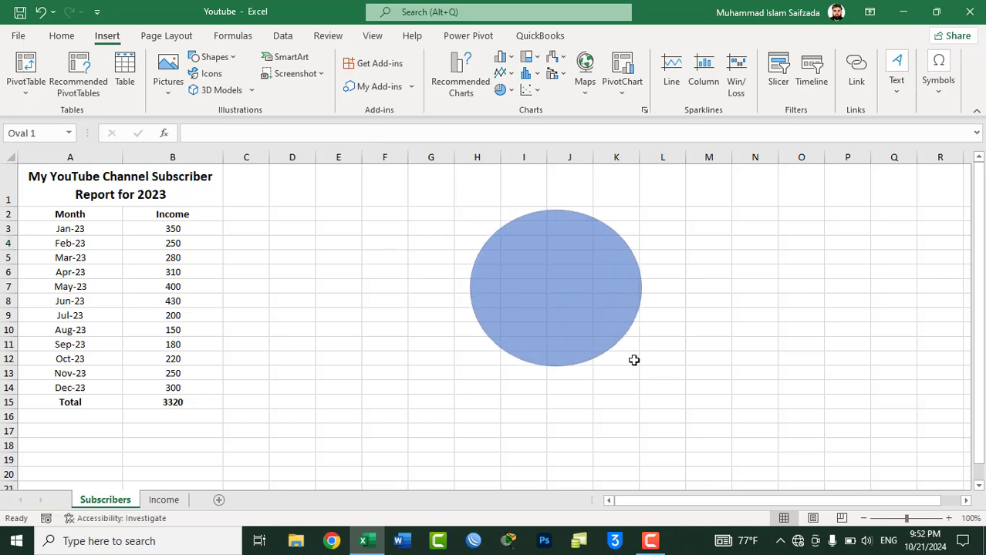
{"action": "right_click", "coordinate": [574, 272]}
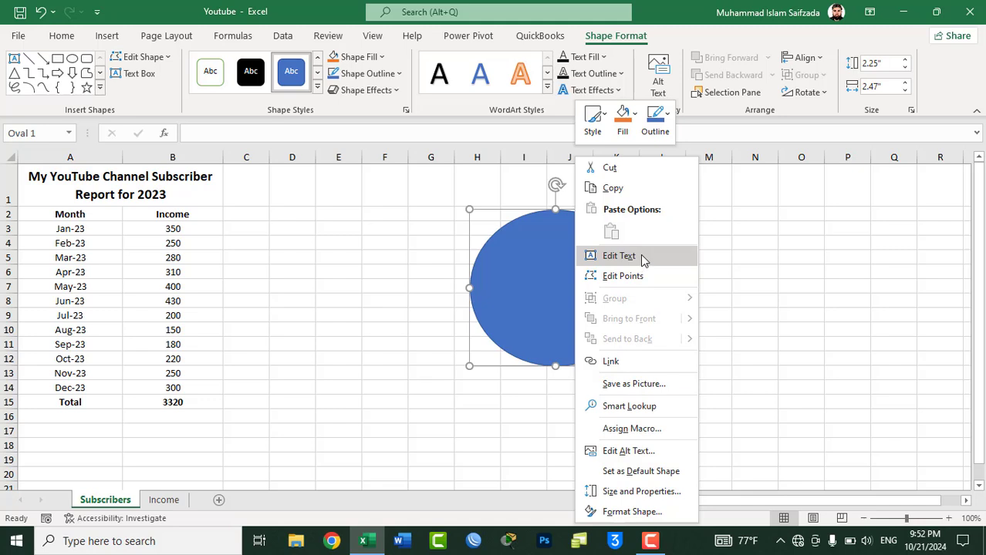
{"action": "left_click", "coordinate": [641, 256]}
{"action": "type", "text": "Welcome to Afghanistan"}
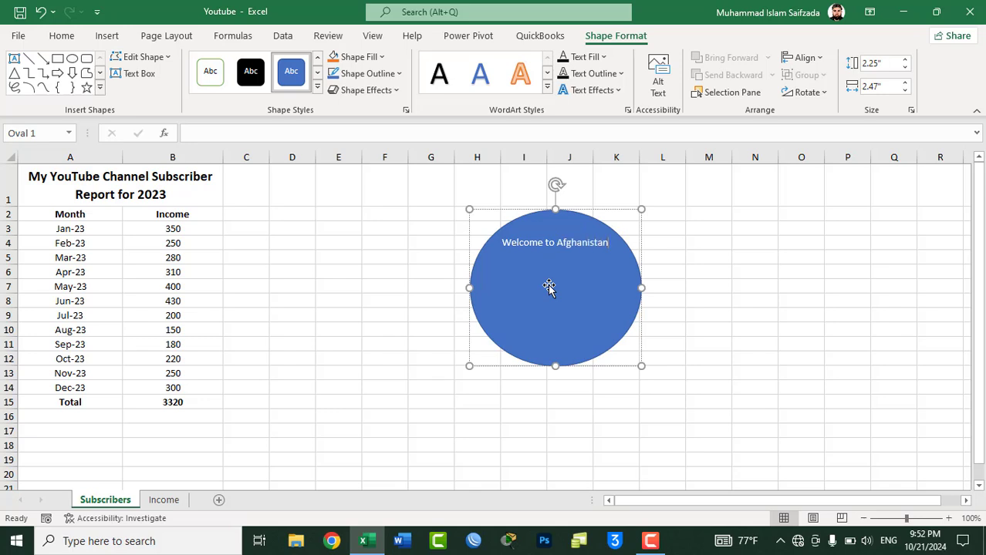
Format the oval's text as bold, centred, middle-aligned, black 20 pt
{"action": "key", "text": "ctrl+a"}
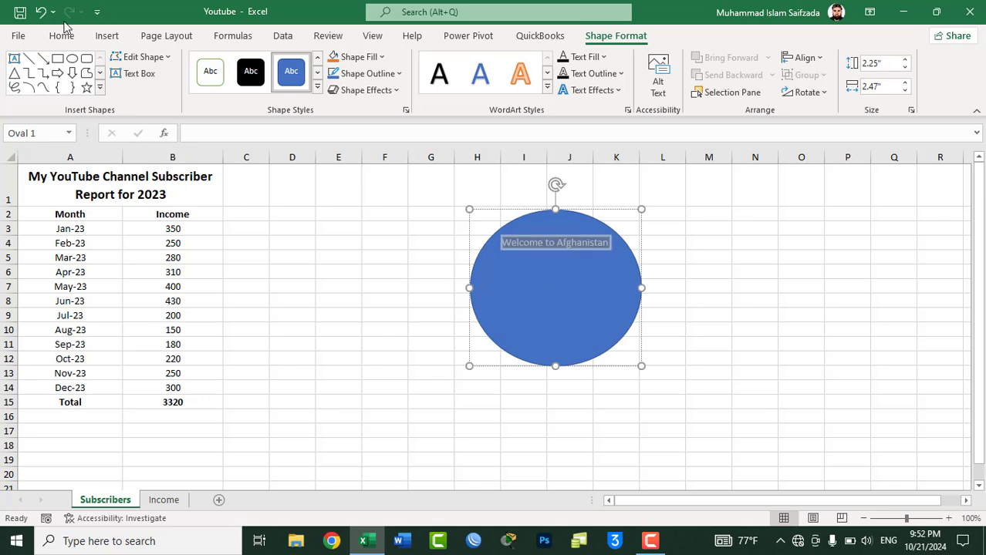
{"action": "left_click", "coordinate": [61, 36]}
{"action": "left_click", "coordinate": [207, 63]}
{"action": "left_click", "coordinate": [207, 63]}
{"action": "left_click", "coordinate": [207, 63]}
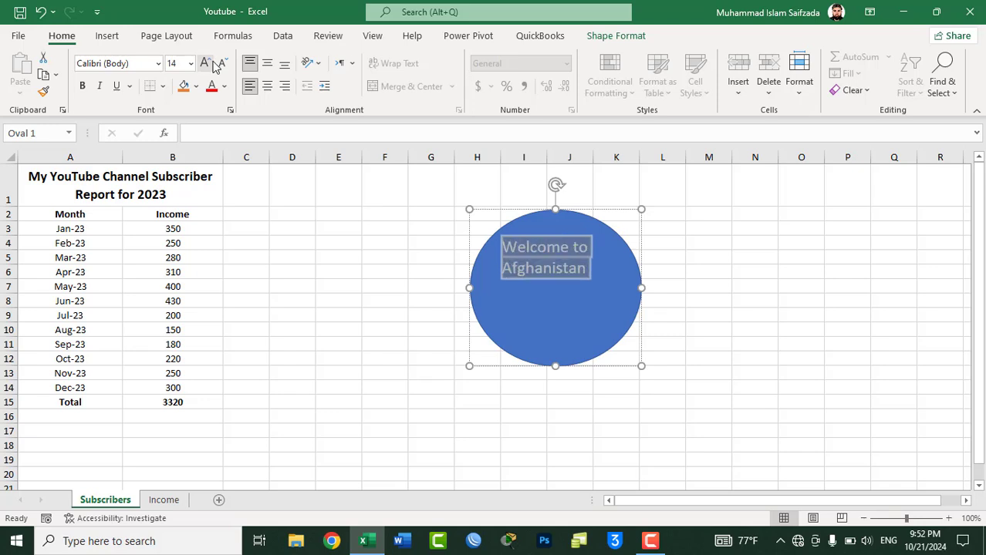
{"action": "left_click", "coordinate": [206, 62]}
{"action": "left_click", "coordinate": [207, 62]}
{"action": "left_click", "coordinate": [267, 86]}
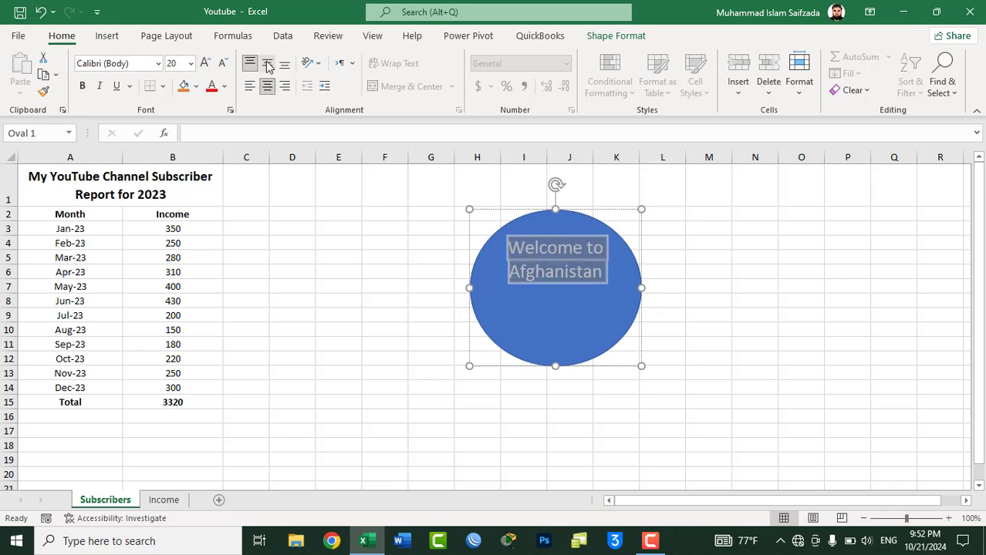
{"action": "left_click", "coordinate": [266, 63]}
{"action": "left_click", "coordinate": [82, 86]}
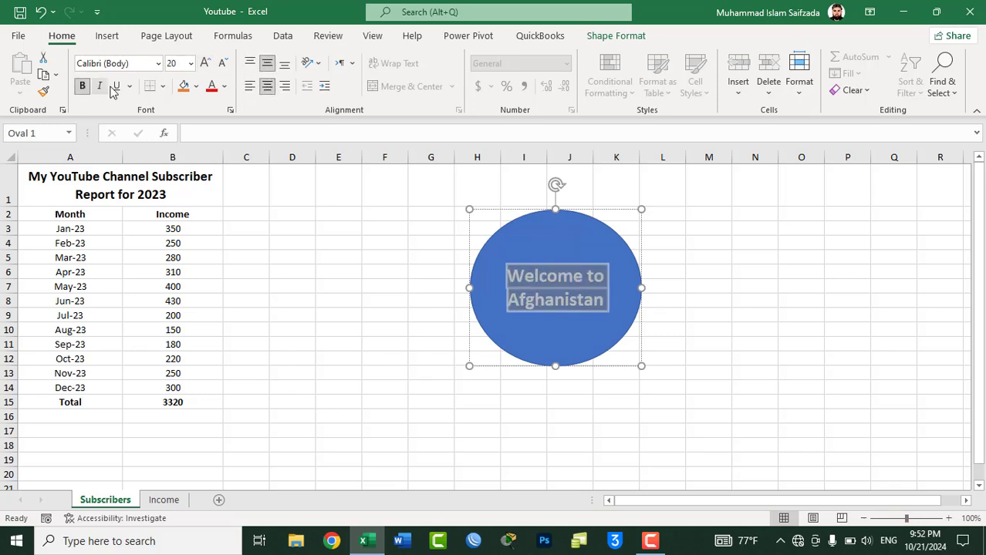
{"action": "left_click", "coordinate": [225, 85]}
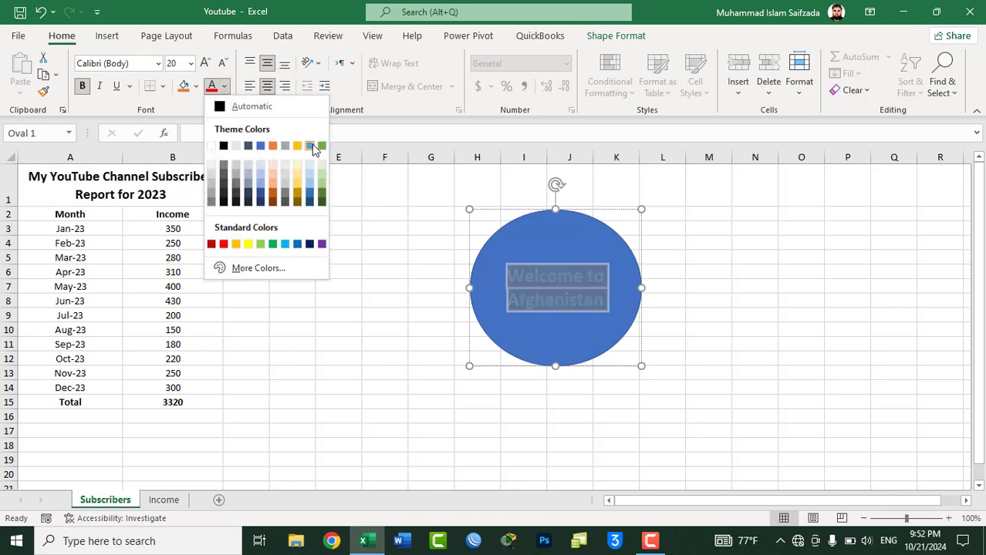
{"action": "left_click", "coordinate": [223, 146]}
{"action": "key", "text": "Escape"}
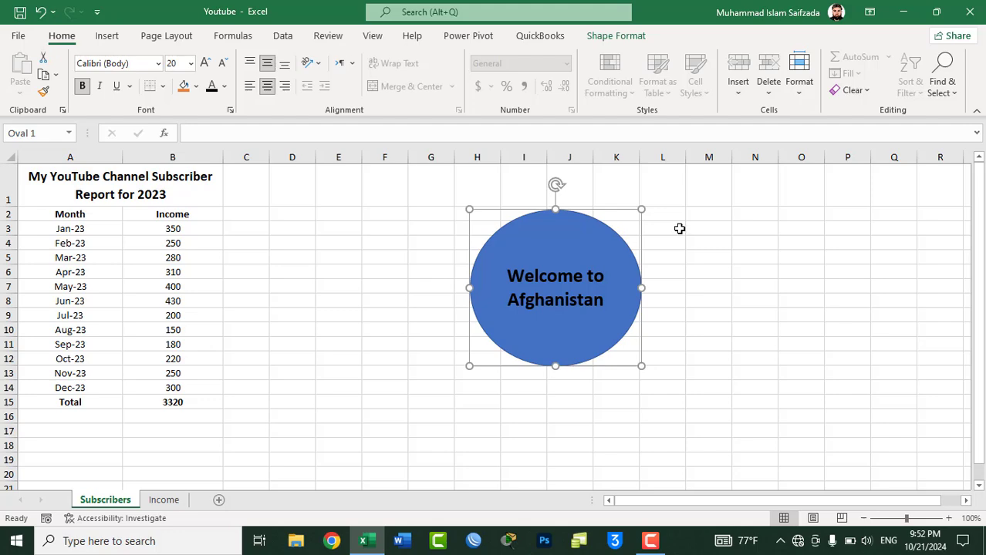
{"action": "left_click", "coordinate": [678, 228]}
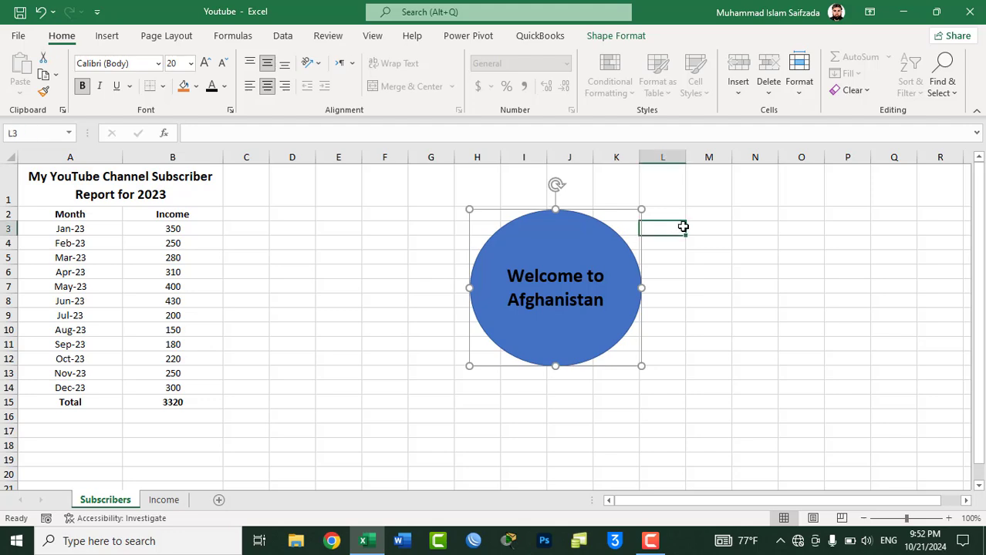
{"action": "left_click", "coordinate": [157, 37]}
{"action": "left_click", "coordinate": [70, 58]}
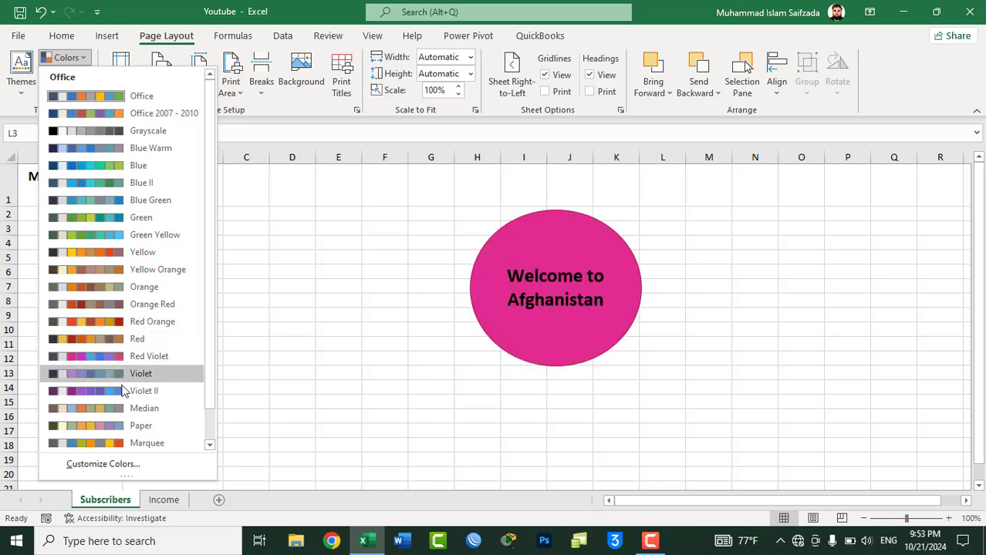
{"action": "left_click", "coordinate": [98, 101]}
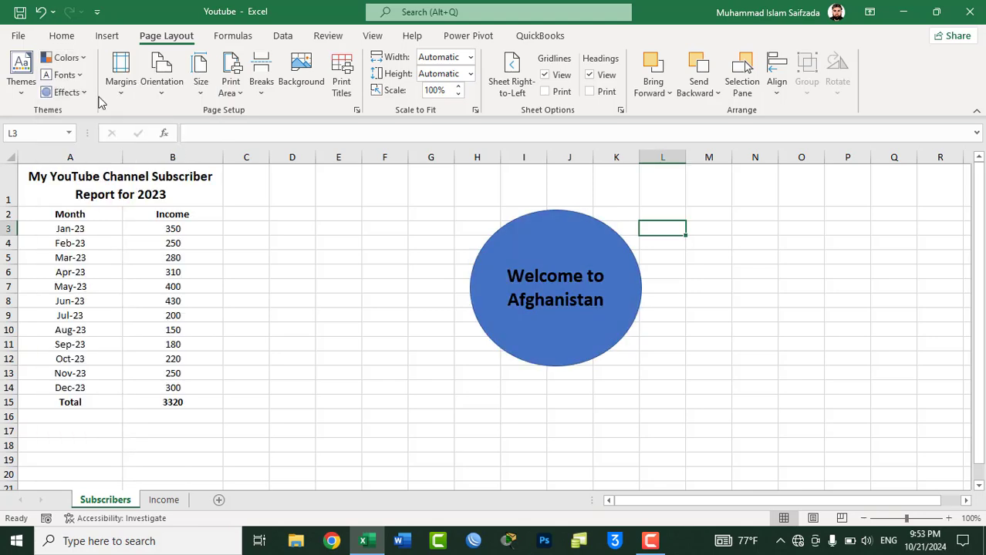
{"action": "left_click", "coordinate": [65, 75]}
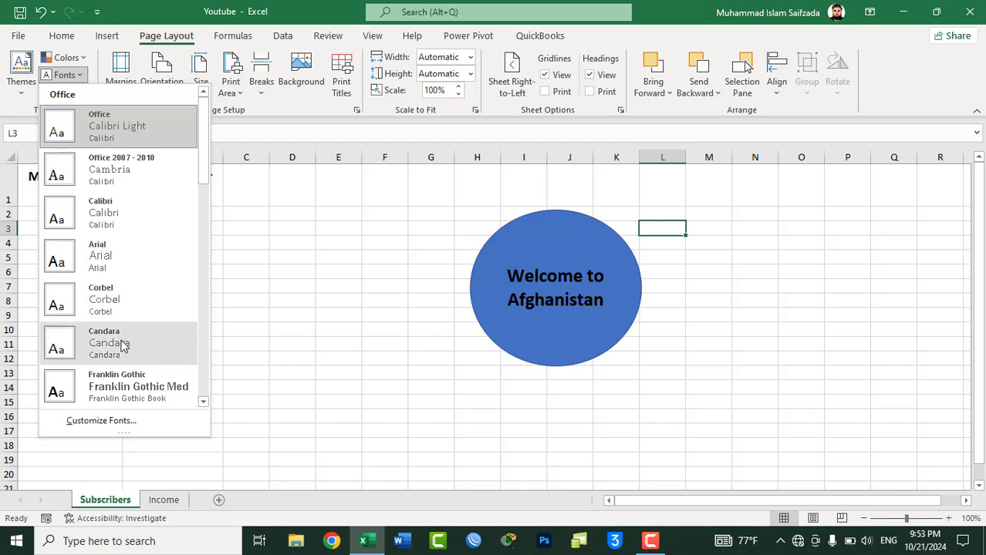
{"action": "left_click", "coordinate": [74, 75]}
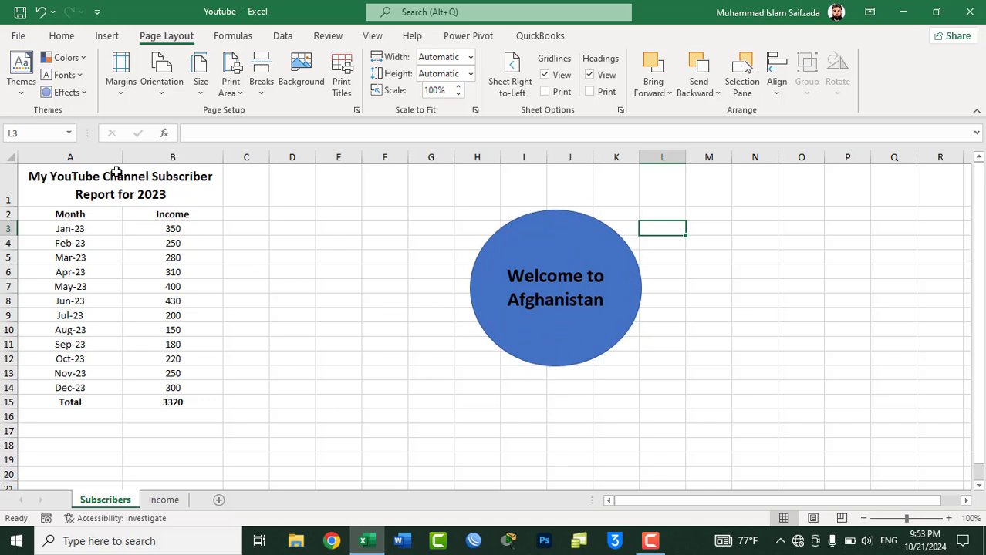
{"action": "left_click", "coordinate": [63, 92]}
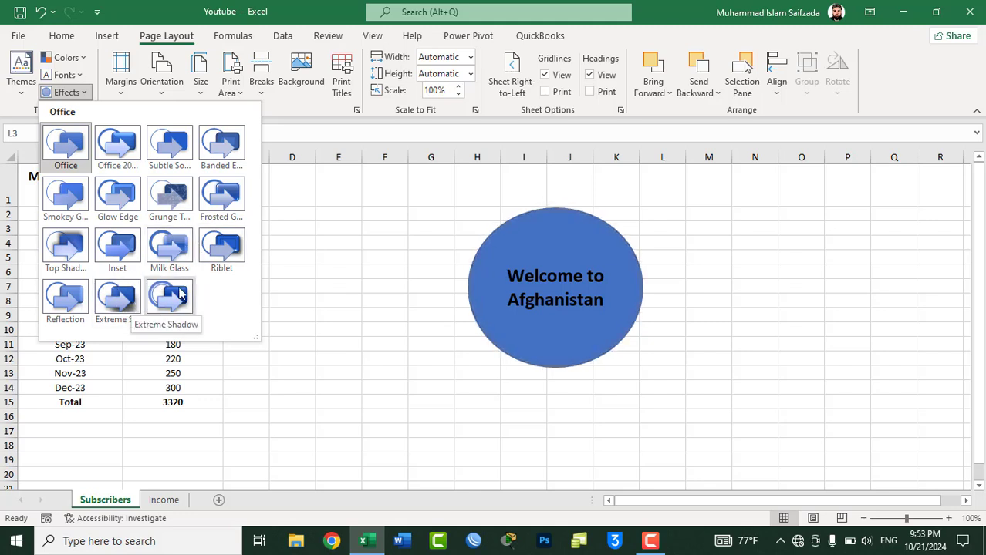
{"action": "left_click", "coordinate": [338, 245]}
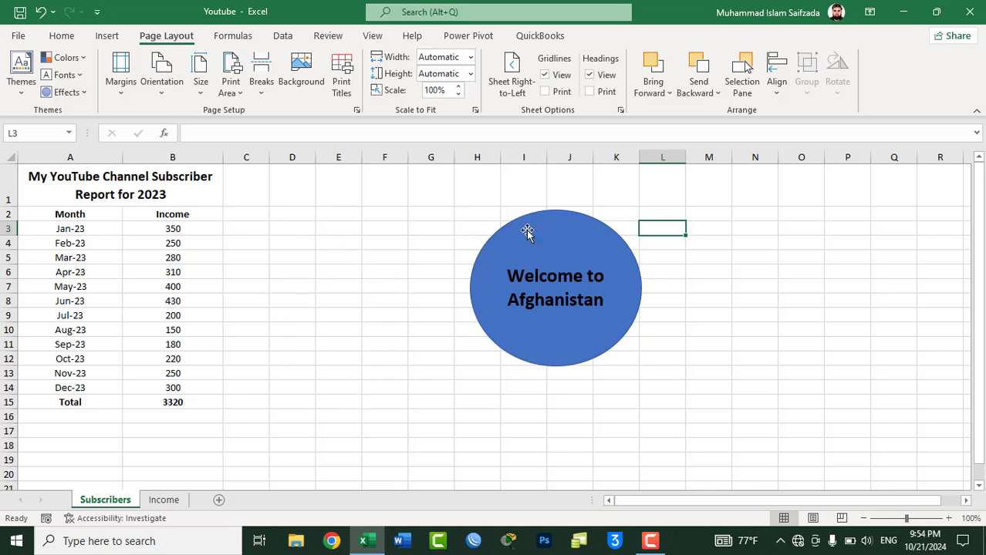
Select and delete the 'Welcome to Afghanistan' oval, then select cell F7
{"action": "mouse_move", "coordinate": [539, 238]}
{"action": "left_mouse_down"}
{"action": "mouse_move", "coordinate": [451, 280]}
{"action": "mouse_move", "coordinate": [434, 231]}
{"action": "left_mouse_up"}
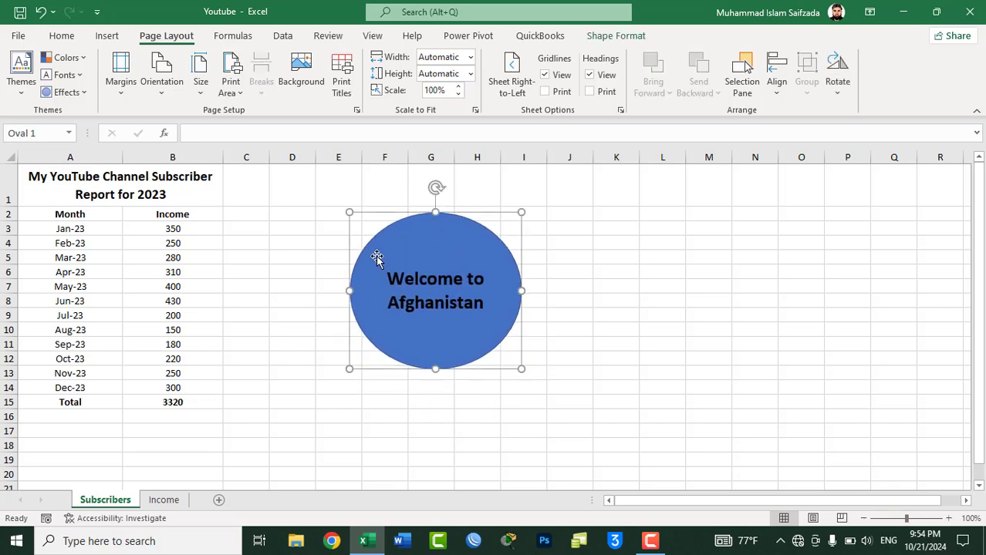
{"action": "key", "text": "Delete"}
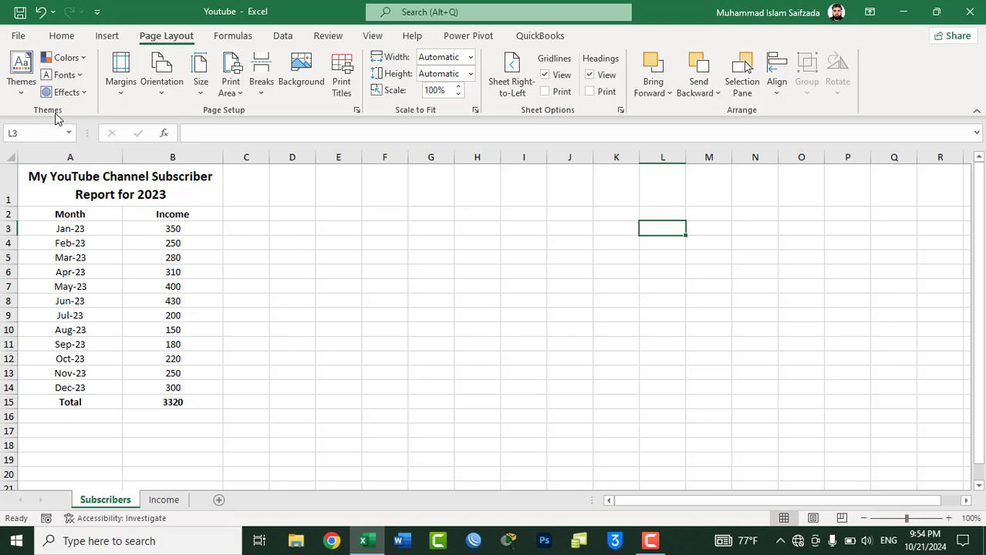
{"action": "left_click", "coordinate": [374, 286]}
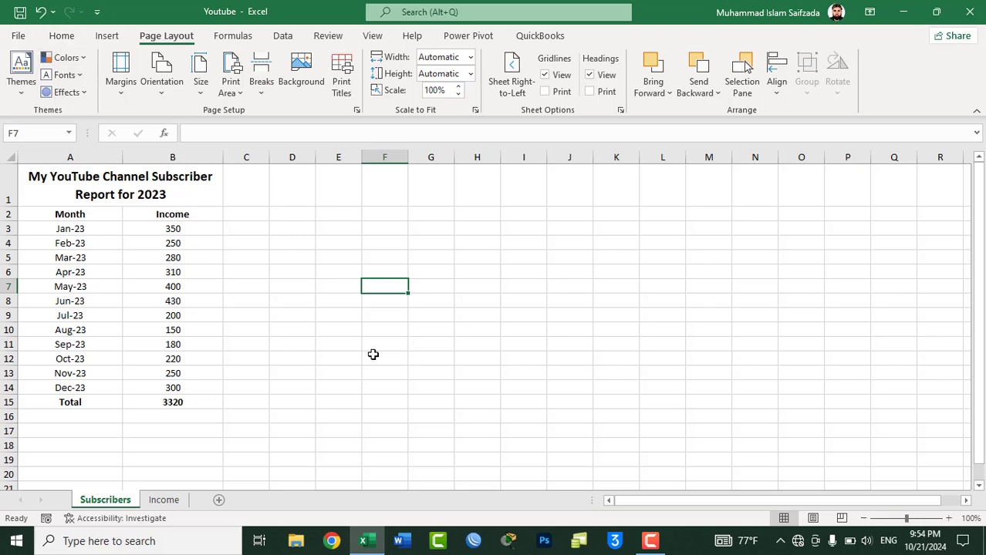
{"action": "left_click", "coordinate": [370, 258]}
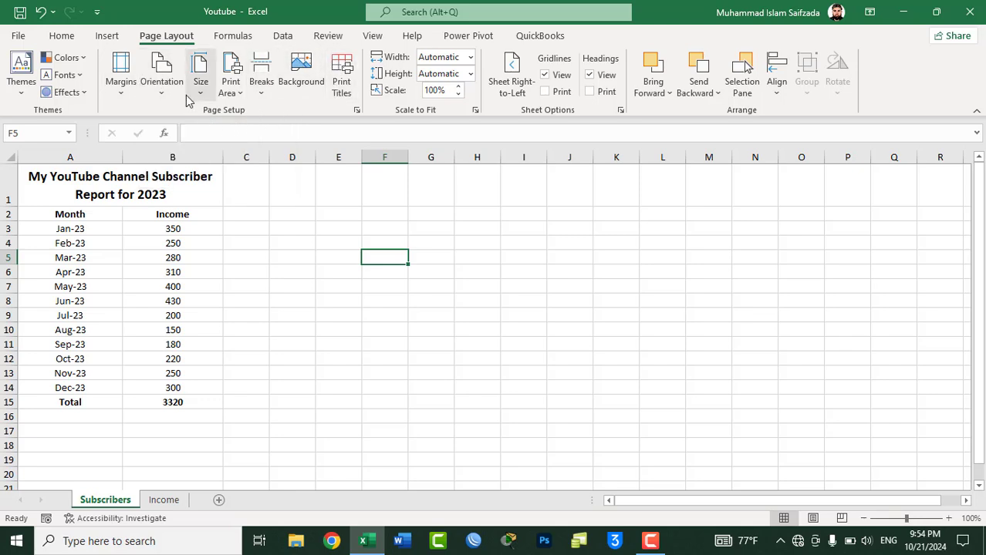
Preview the report and browse Page Setup's Page, Margins, Header/Footer and Sheet tabs without changes
{"action": "left_click", "coordinate": [17, 36]}
{"action": "left_click", "coordinate": [64, 286]}
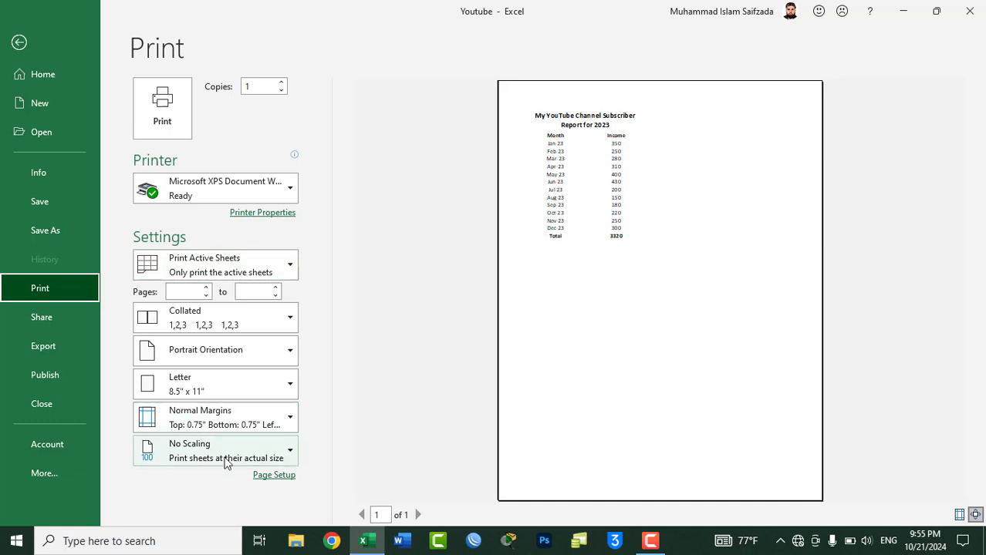
{"action": "left_click", "coordinate": [276, 477]}
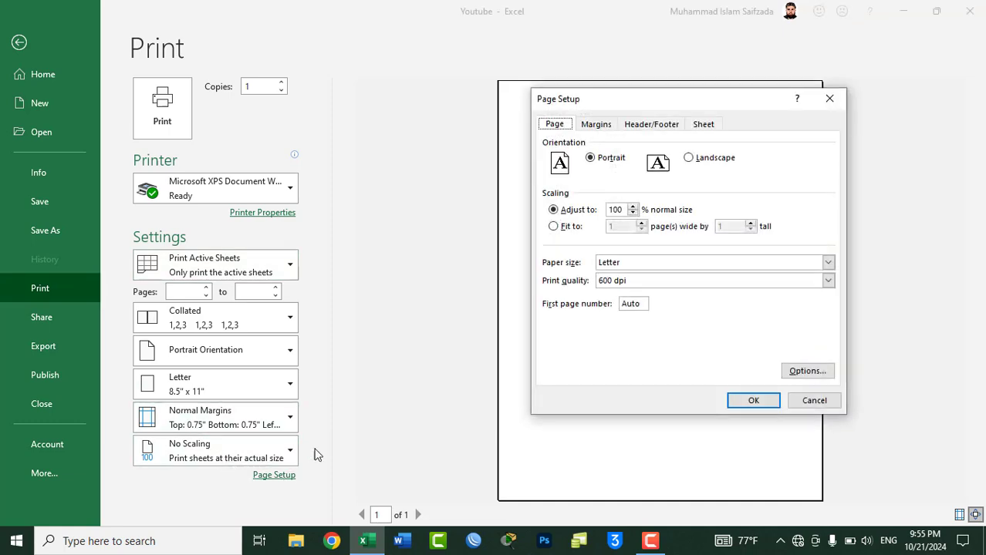
{"action": "left_click", "coordinate": [603, 125]}
{"action": "left_click", "coordinate": [650, 126]}
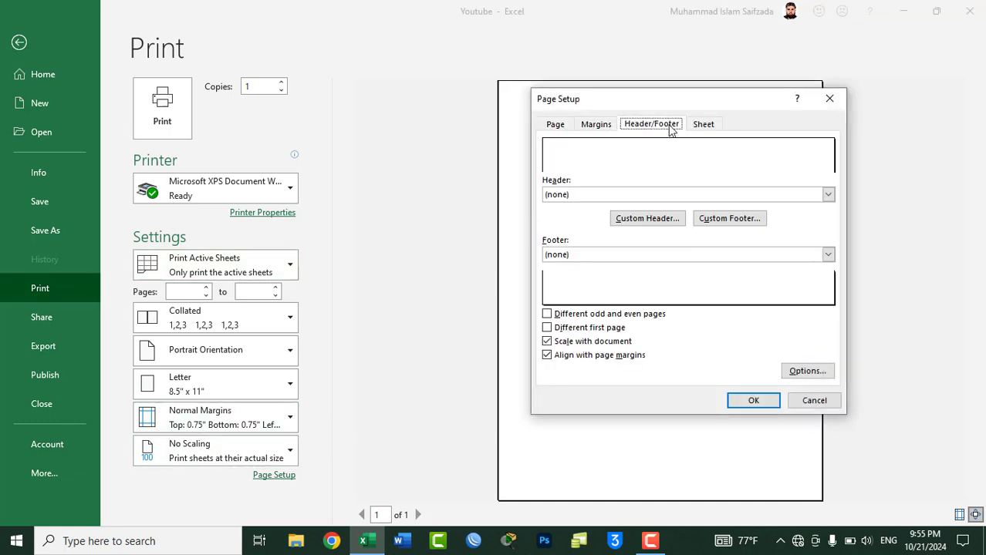
{"action": "left_click", "coordinate": [699, 127]}
{"action": "left_click", "coordinate": [644, 127]}
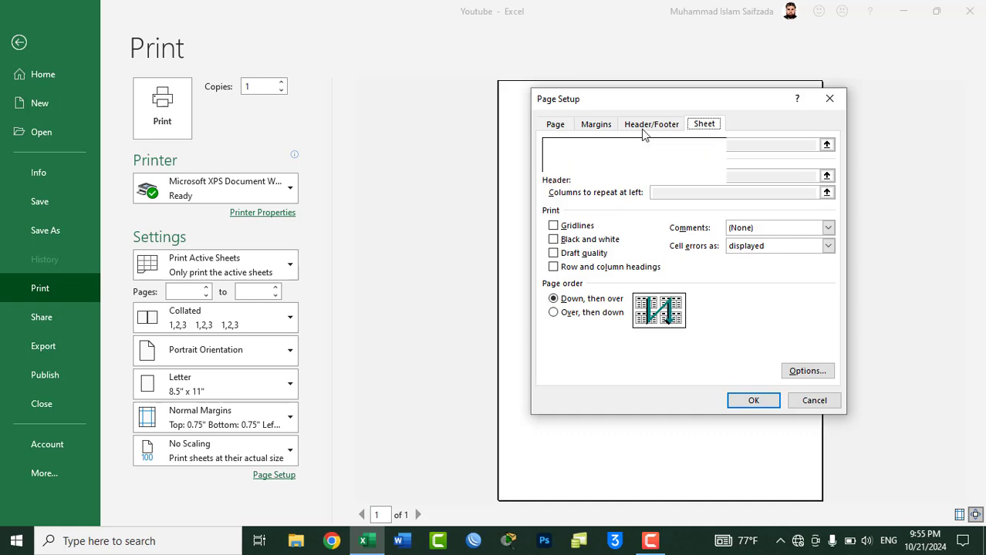
{"action": "left_click", "coordinate": [596, 126]}
{"action": "left_click", "coordinate": [556, 125]}
{"action": "left_click", "coordinate": [602, 129]}
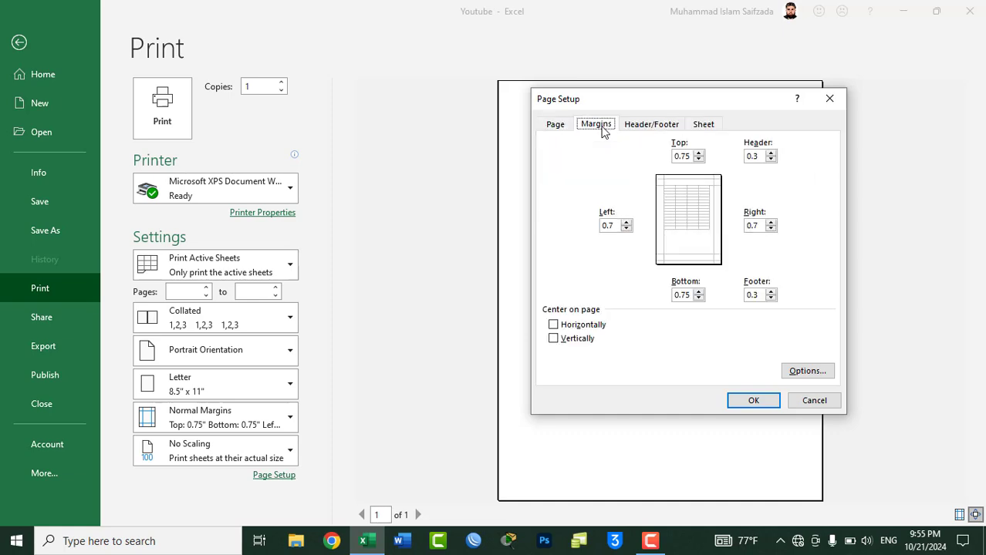
{"action": "left_click", "coordinate": [812, 400]}
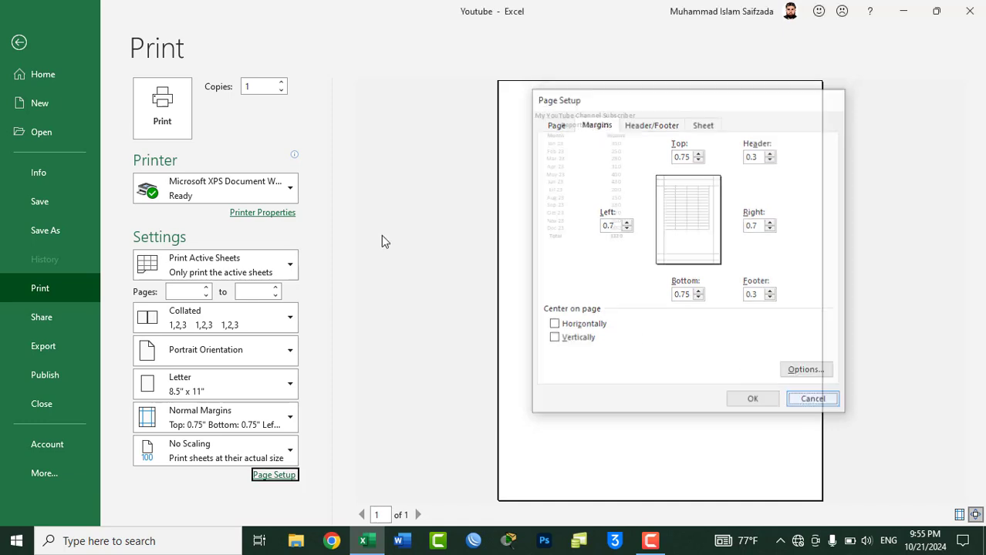
{"action": "left_click", "coordinate": [25, 48]}
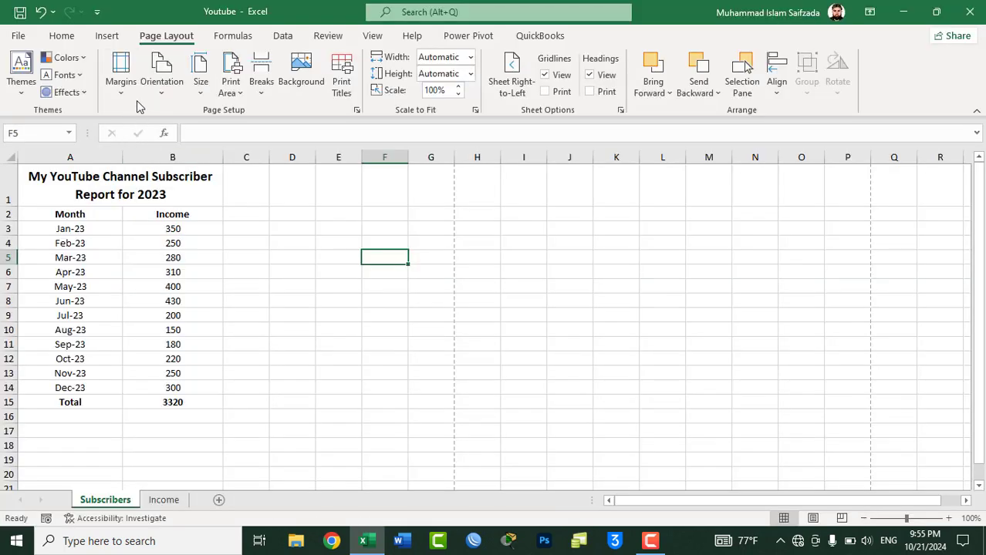
{"action": "left_click", "coordinate": [130, 96]}
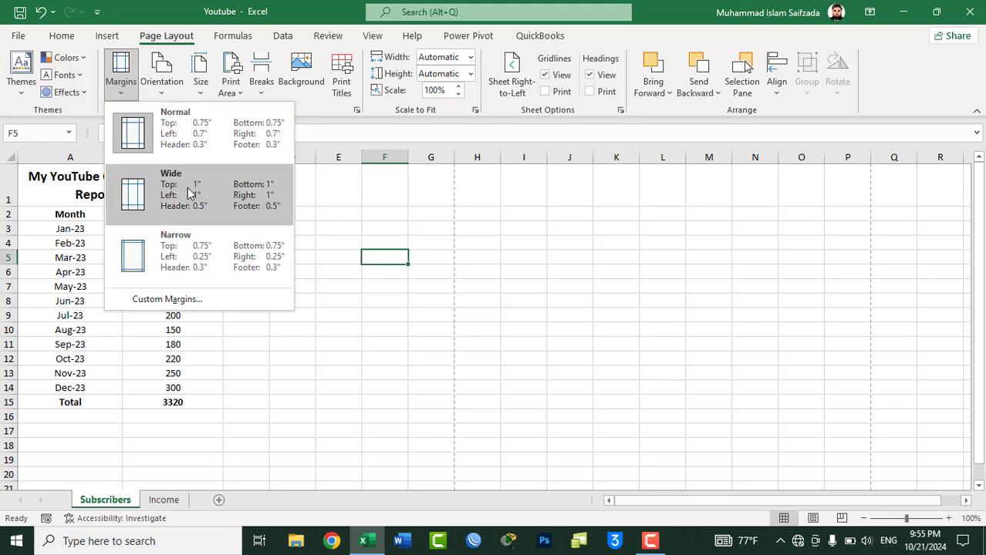
{"action": "left_click", "coordinate": [18, 36]}
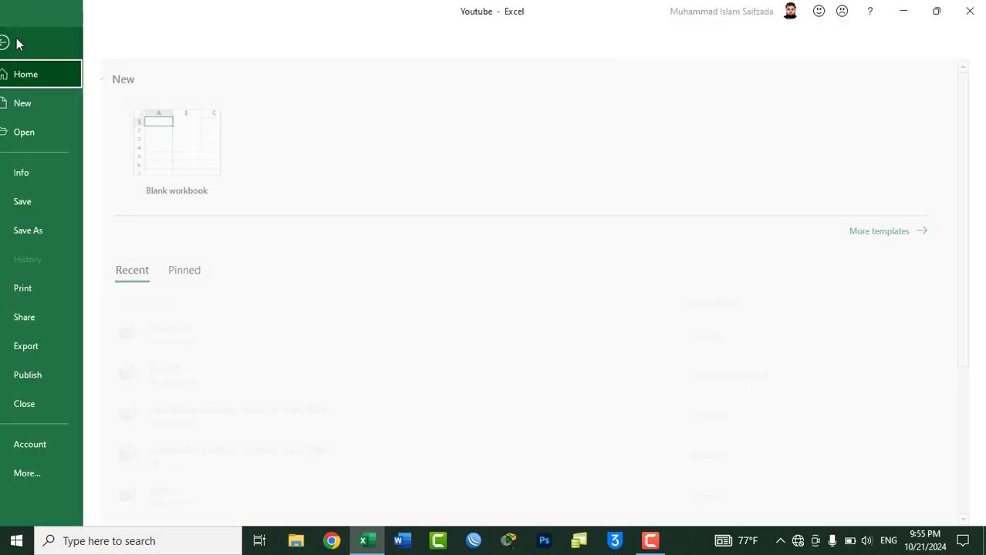
{"action": "left_click", "coordinate": [54, 287]}
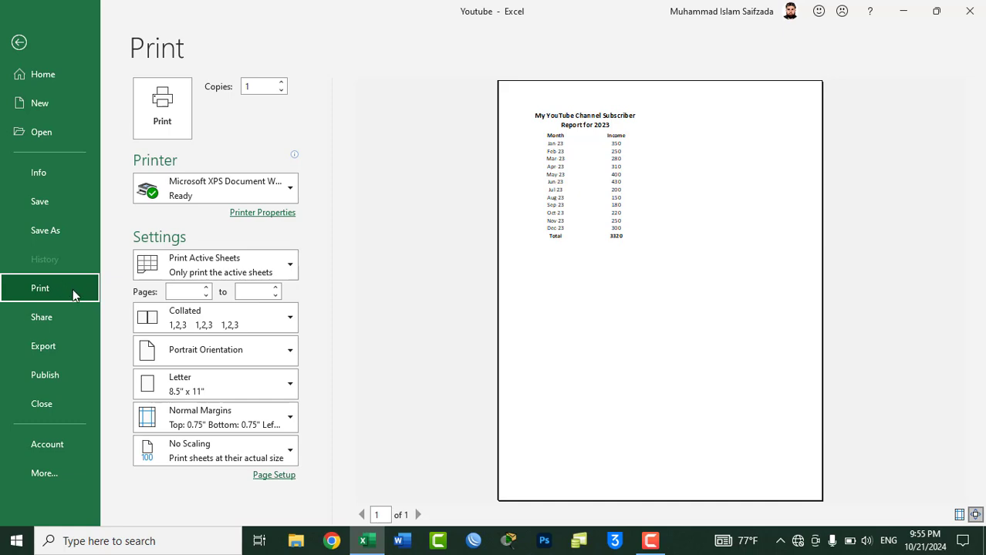
{"action": "left_click", "coordinate": [188, 420]}
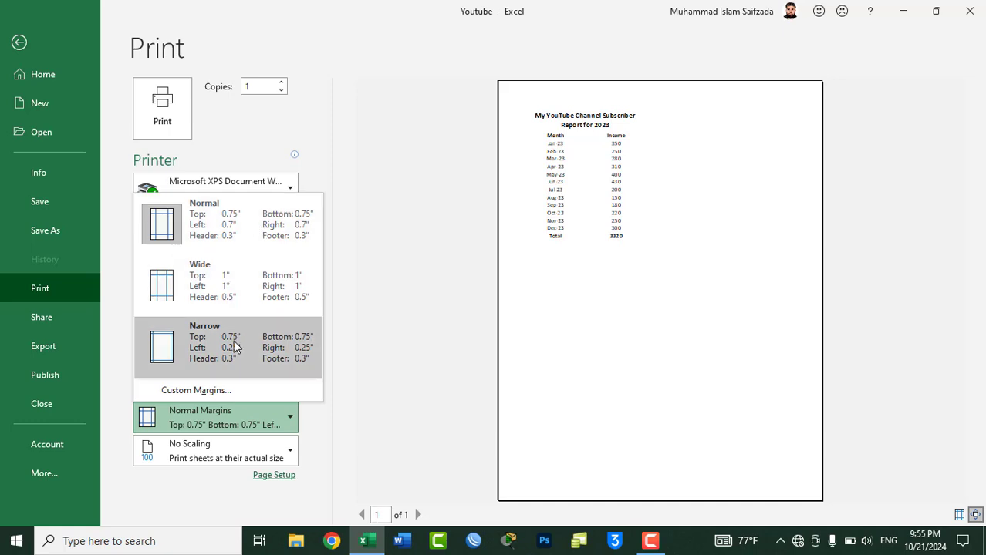
{"action": "key", "text": "Escape"}
{"action": "key", "text": "Escape"}
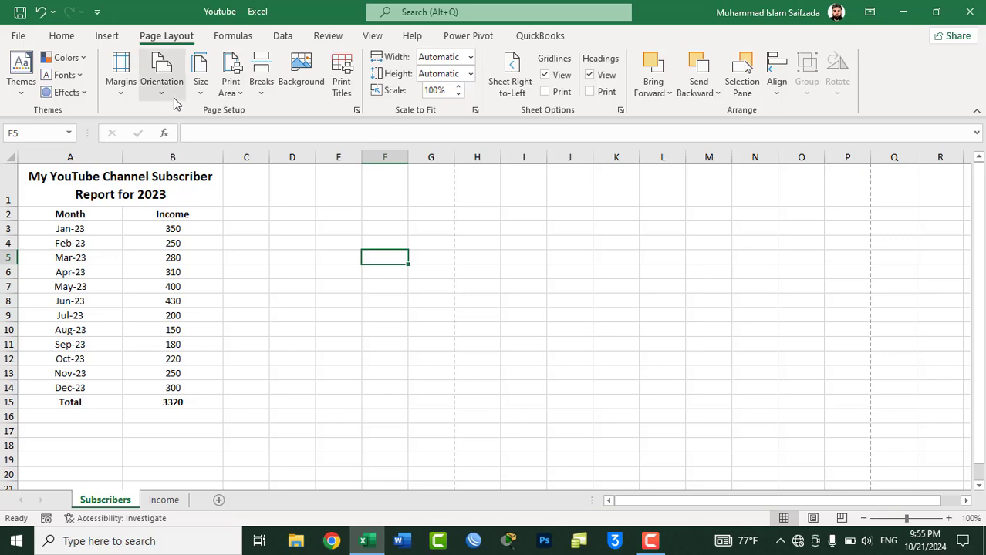
{"action": "left_click", "coordinate": [174, 99]}
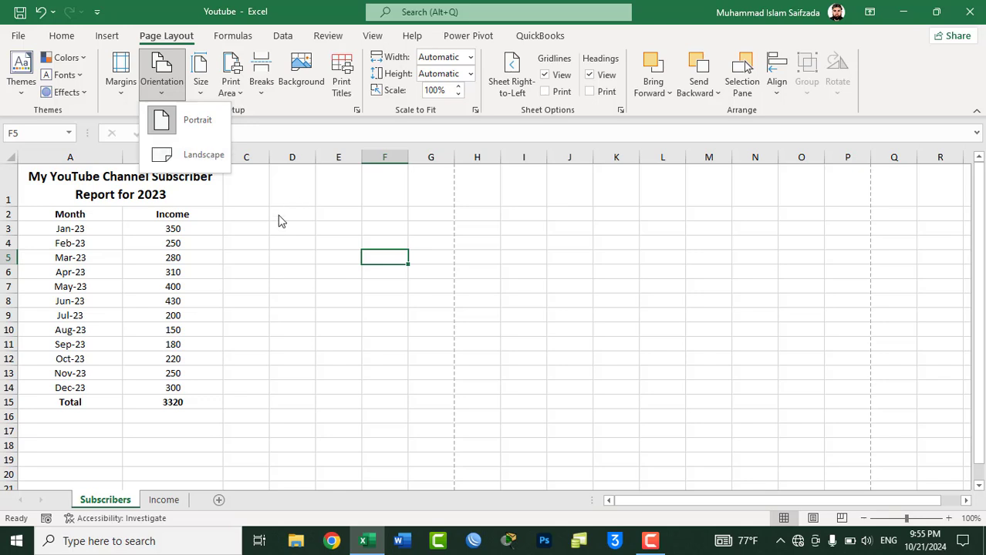
{"action": "left_click", "coordinate": [205, 97]}
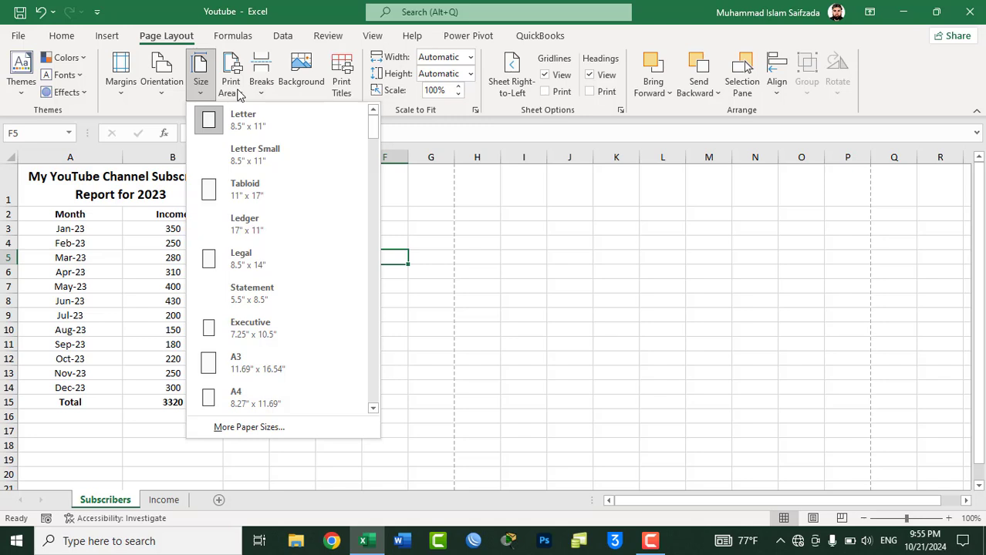
{"action": "left_click", "coordinate": [238, 93]}
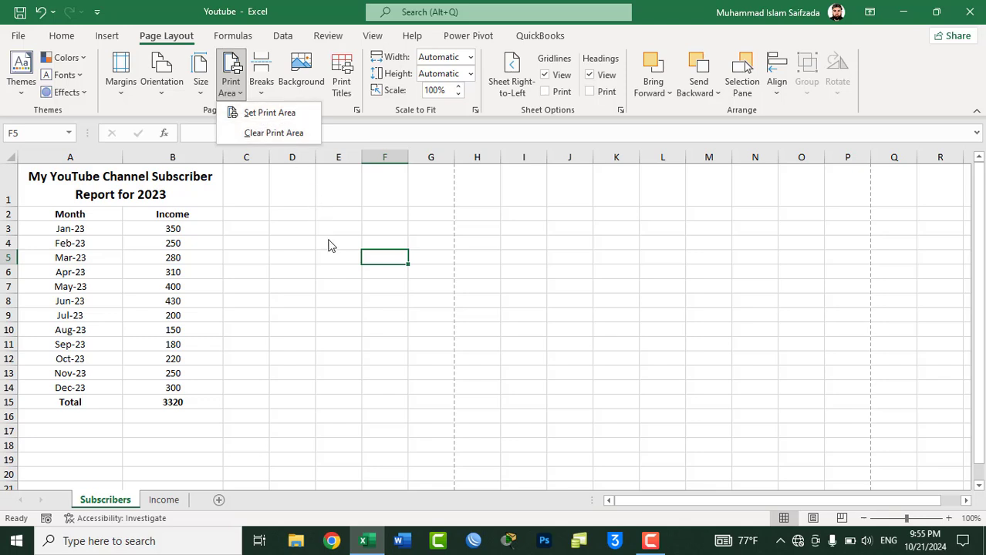
{"action": "left_click", "coordinate": [338, 292]}
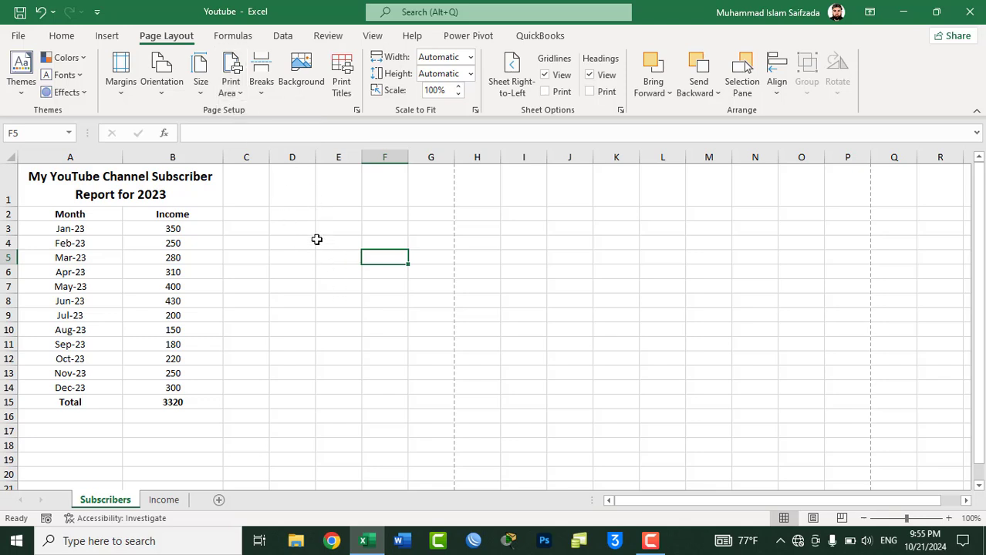
Fill every cell of G2:K14 with the word 'Computer' using Ctrl+Enter
{"action": "left_click_drag", "start_coordinate": [62, 165], "coordinate": [176, 243]}
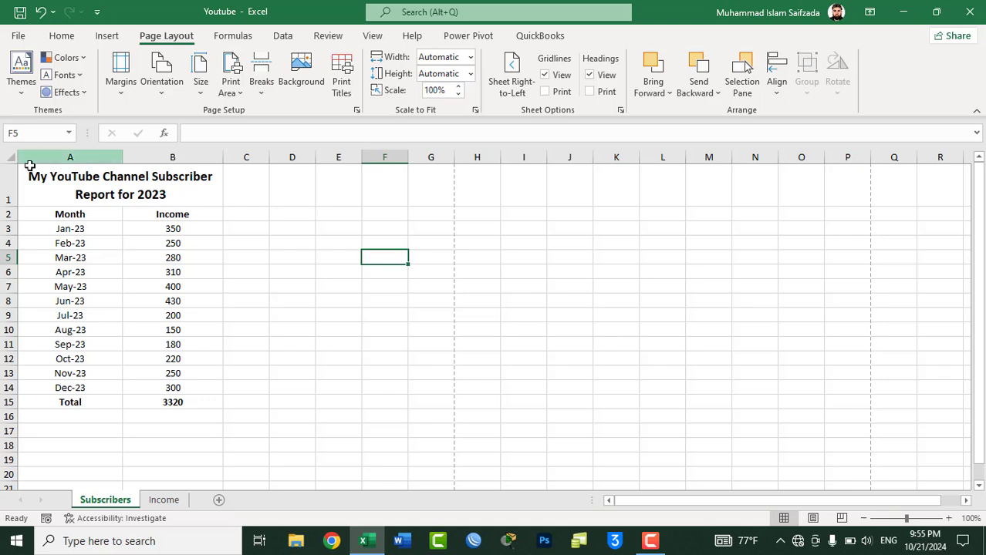
{"action": "mouse_move", "coordinate": [111, 276]}
{"action": "left_mouse_down"}
{"action": "mouse_move", "coordinate": [182, 418]}
{"action": "mouse_move", "coordinate": [179, 402]}
{"action": "left_mouse_up"}
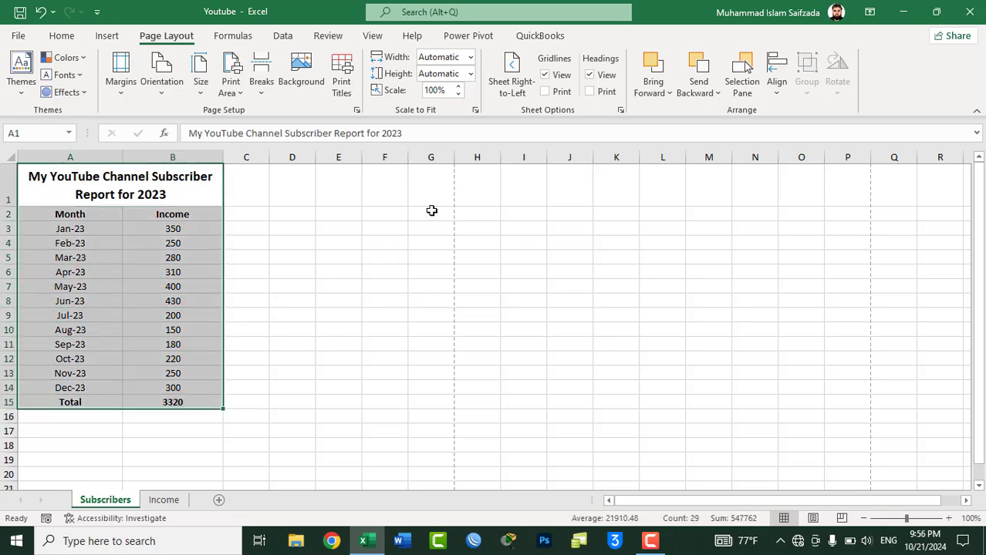
{"action": "mouse_move", "coordinate": [431, 213]}
{"action": "left_mouse_down"}
{"action": "mouse_move", "coordinate": [633, 395]}
{"action": "mouse_move", "coordinate": [624, 380]}
{"action": "left_mouse_up"}
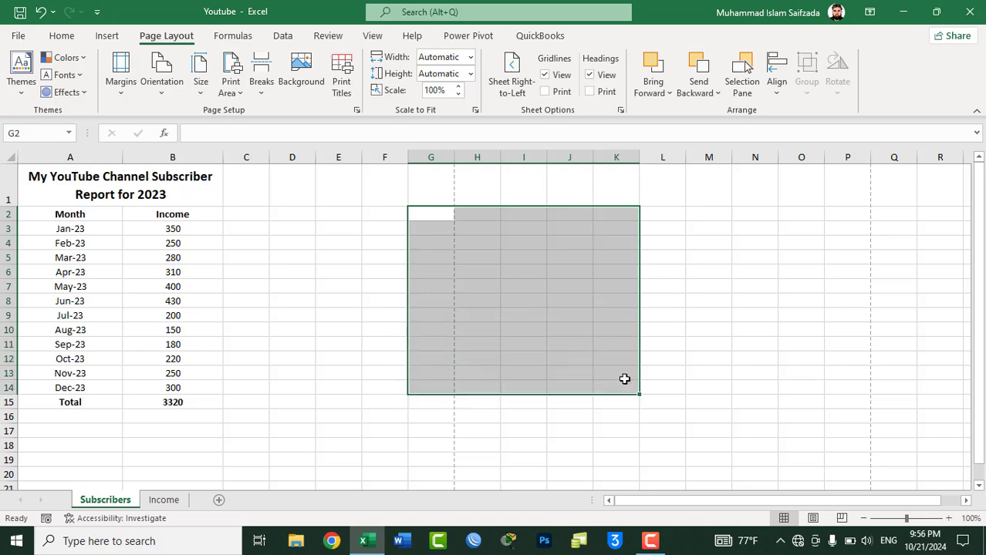
{"action": "type", "text": "Computer"}
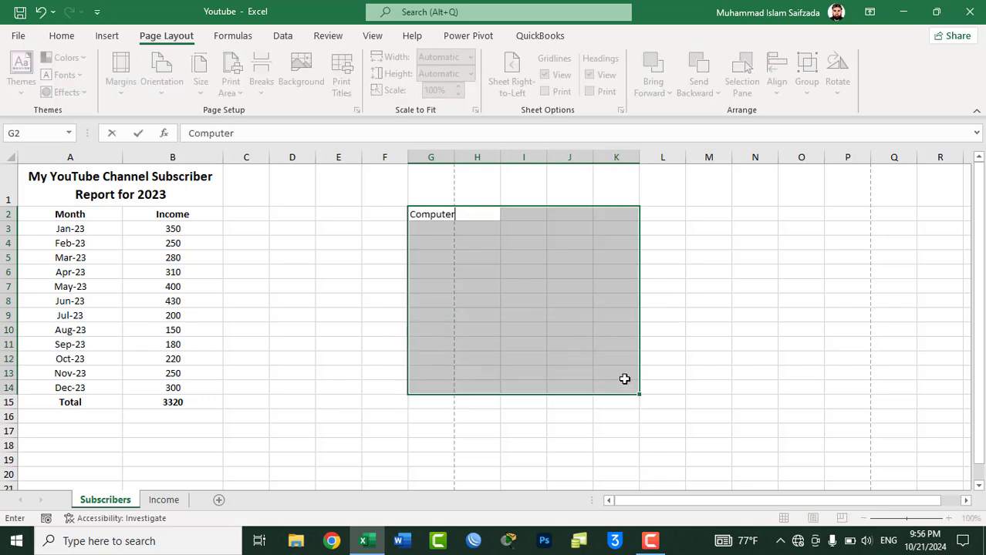
{"action": "key", "text": "ctrl+Return"}
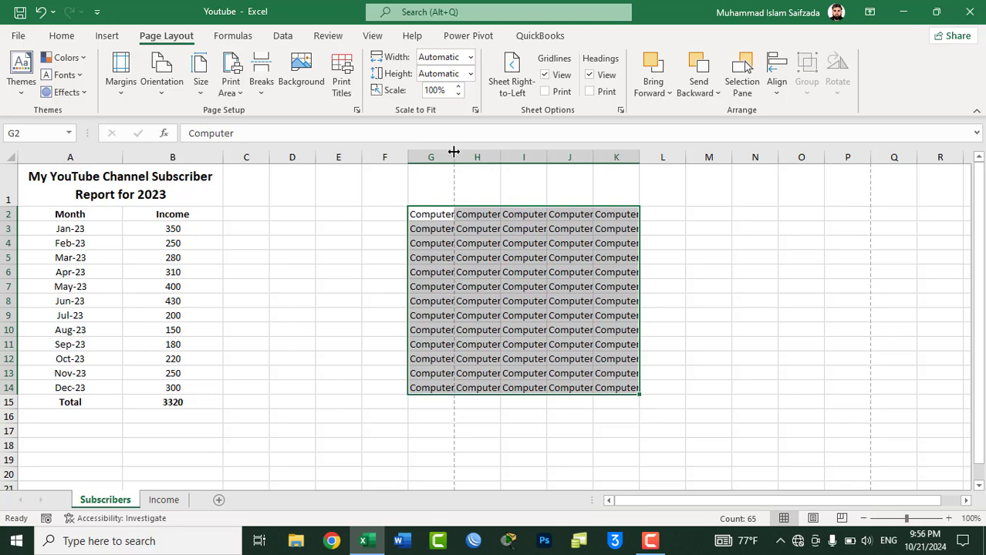
AutoFit columns G, H, I, J and K so 'Computer' shows fully
{"action": "double_click", "coordinate": [453, 152]}
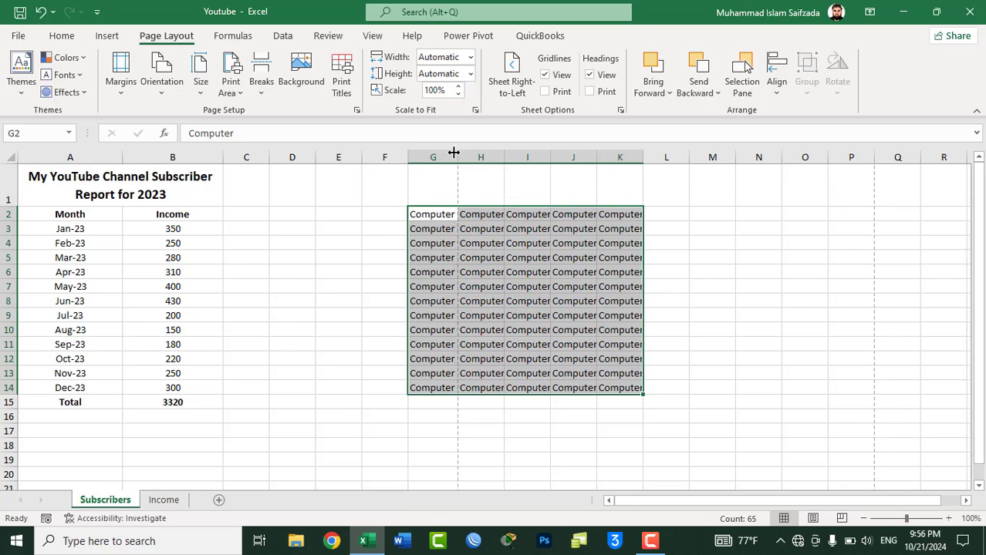
{"action": "double_click", "coordinate": [503, 152]}
{"action": "double_click", "coordinate": [554, 157]}
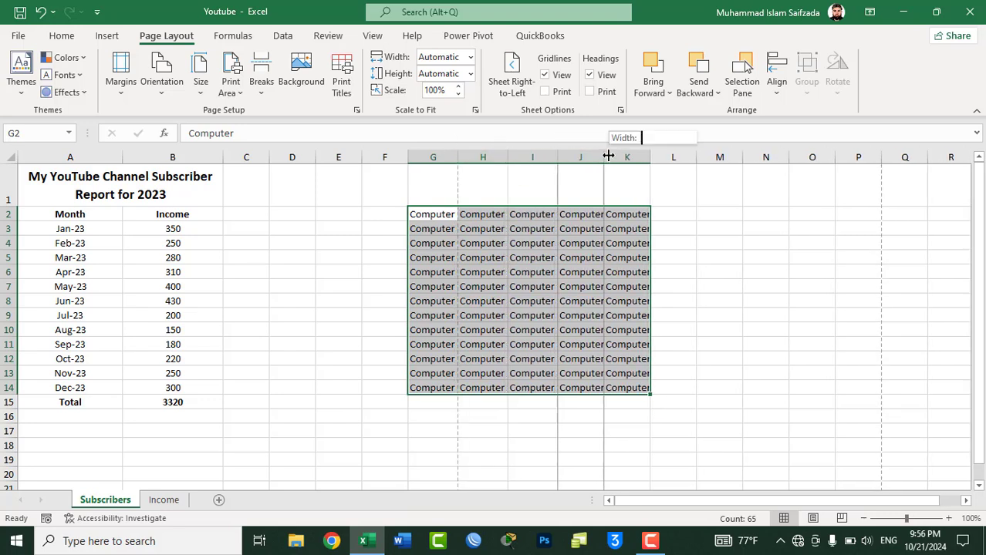
{"action": "double_click", "coordinate": [604, 157]}
{"action": "double_click", "coordinate": [655, 157]}
{"action": "left_click", "coordinate": [651, 185]}
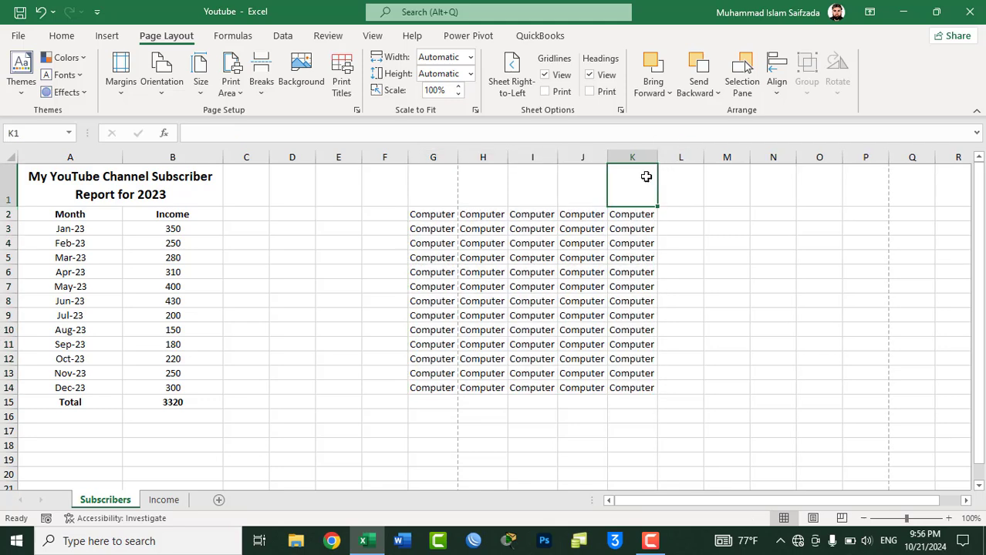
{"action": "left_click", "coordinate": [18, 36]}
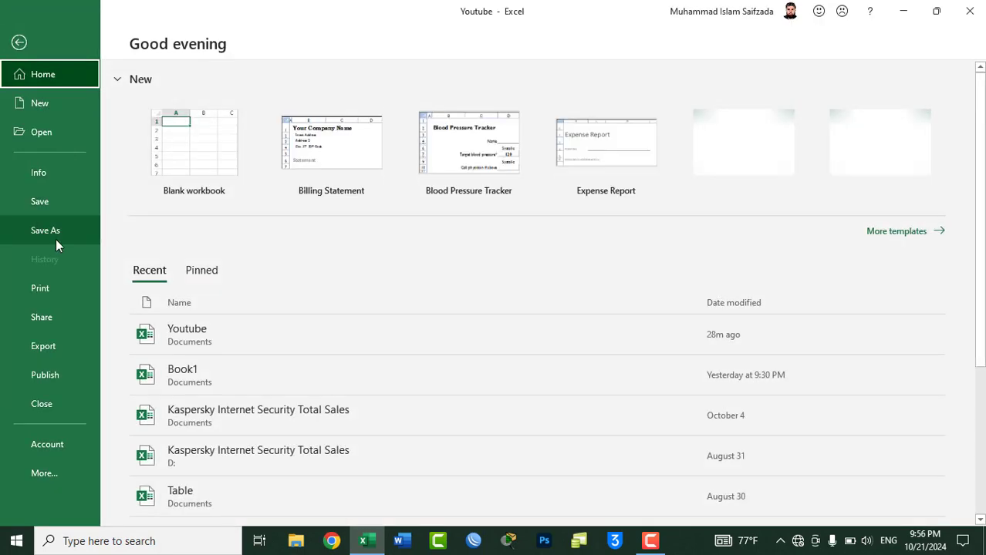
{"action": "left_click", "coordinate": [72, 289]}
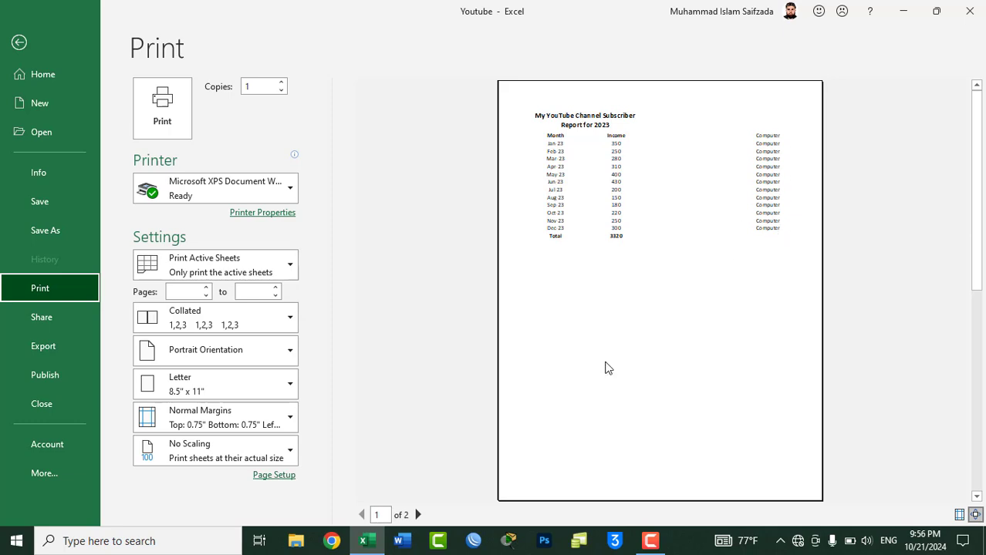
{"action": "left_click", "coordinate": [418, 516]}
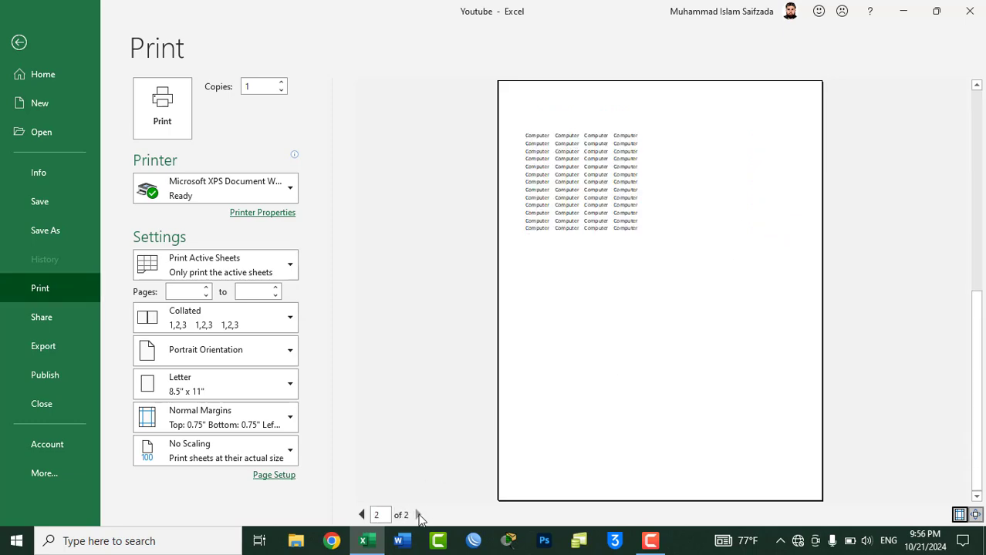
{"action": "left_click", "coordinate": [19, 43]}
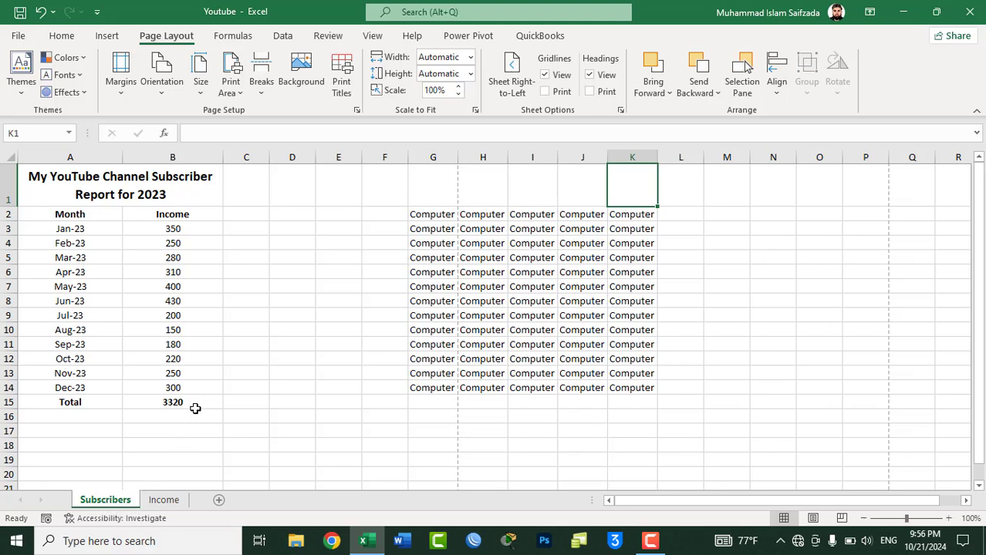
Set A1:B15 as the print area with Page Layout > Print Area > Set Print Area
{"action": "left_click_drag", "start_coordinate": [195, 400], "coordinate": [36, 161]}
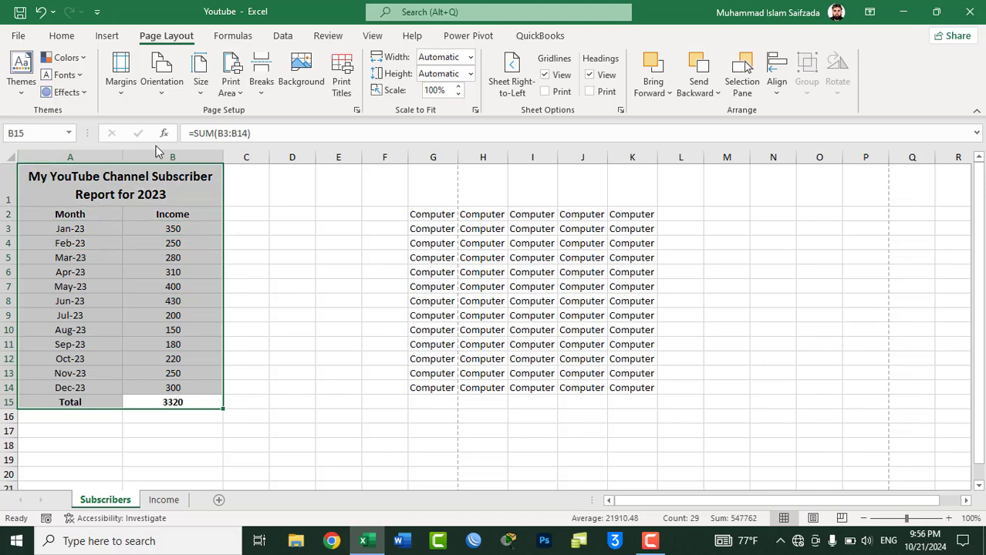
{"action": "left_click", "coordinate": [236, 91]}
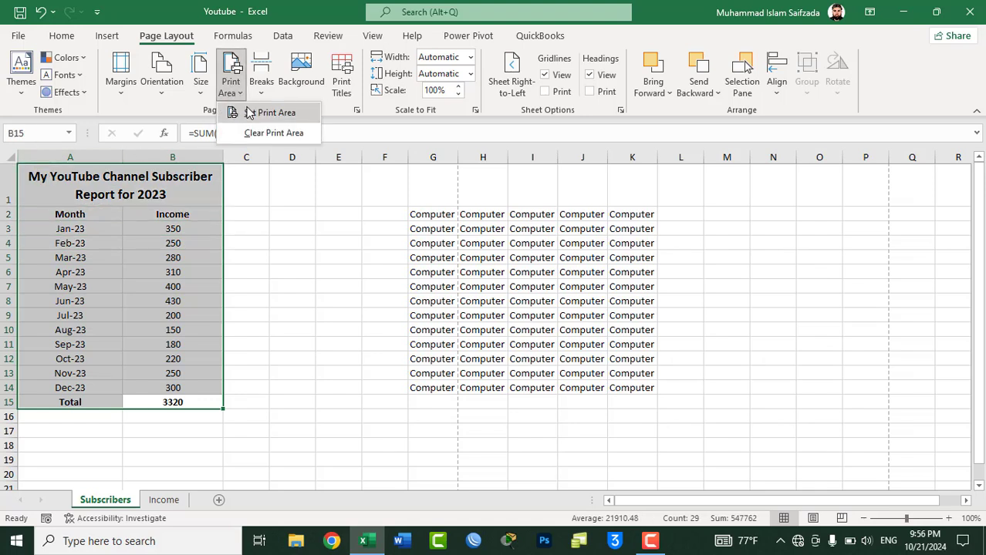
{"action": "left_click", "coordinate": [249, 114]}
{"action": "left_click", "coordinate": [265, 260]}
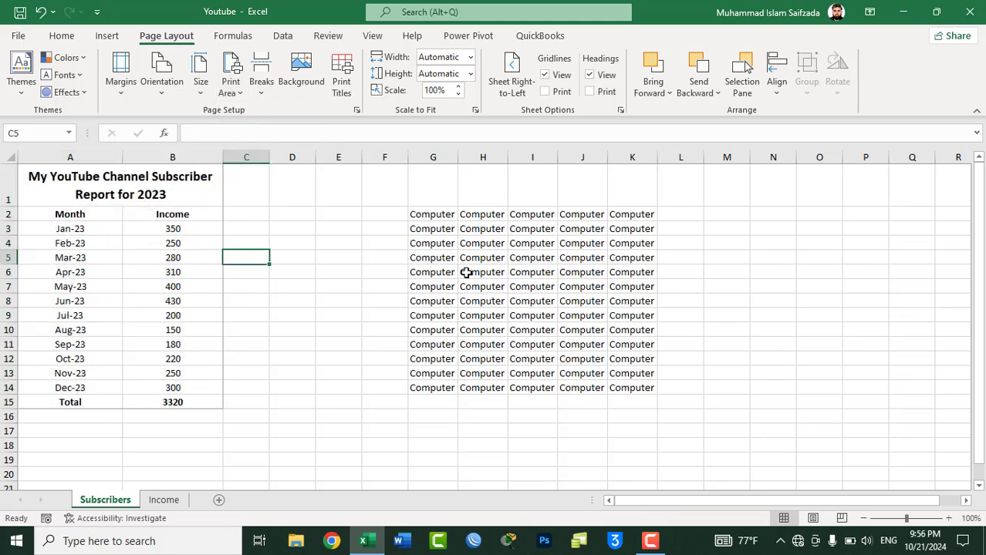
Center the subscriber report horizontally on the page through Page Setup's margin settings
{"action": "left_click", "coordinate": [295, 213]}
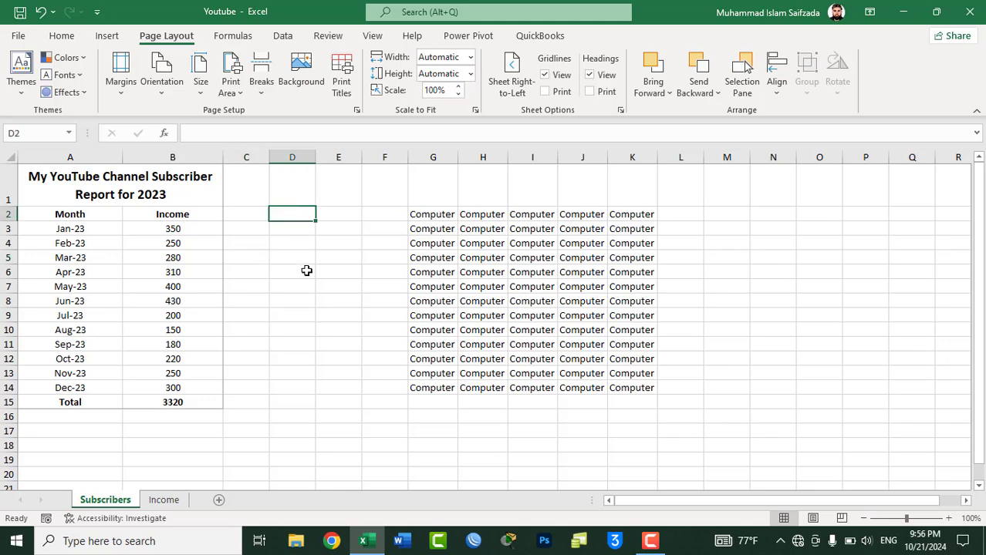
{"action": "key", "text": "ctrl+p"}
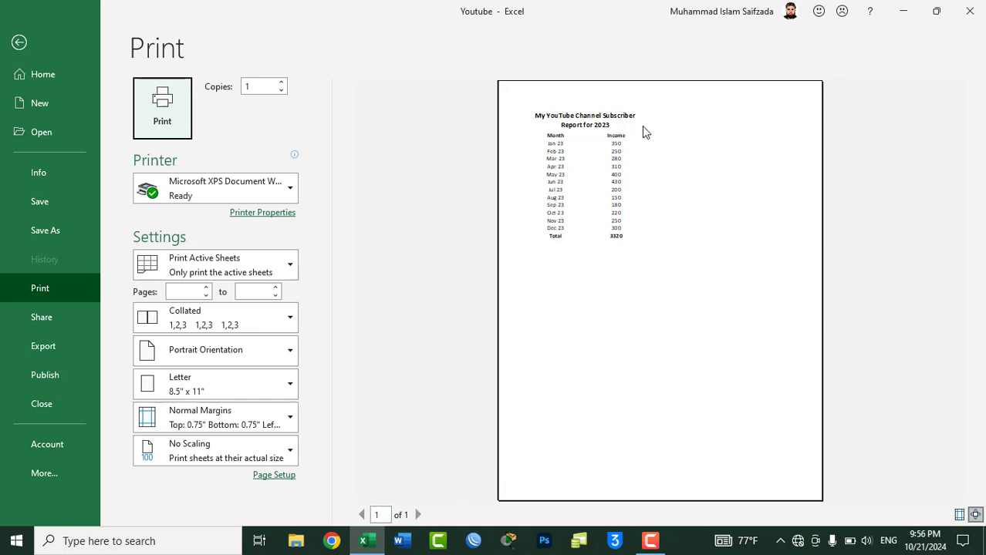
{"action": "left_click", "coordinate": [274, 476]}
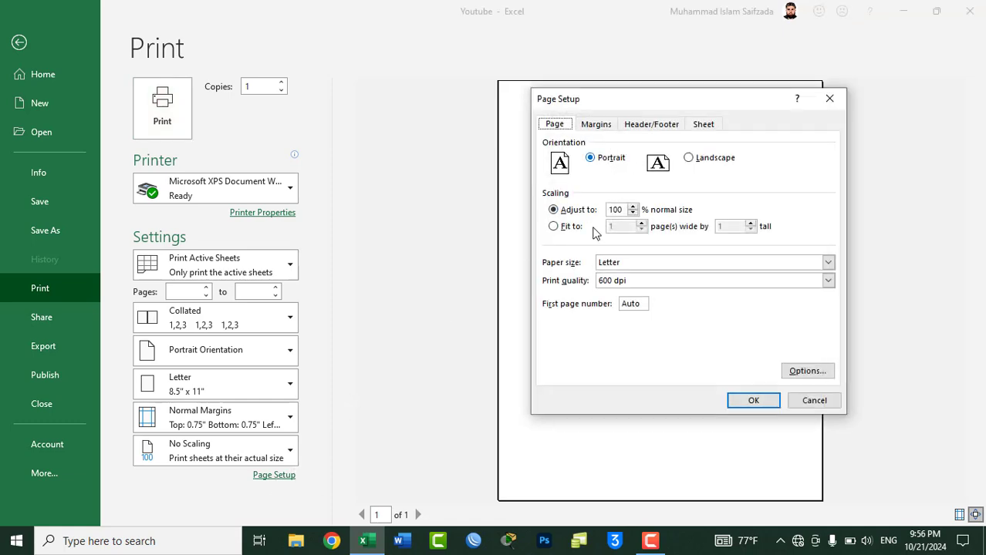
{"action": "left_click", "coordinate": [595, 124]}
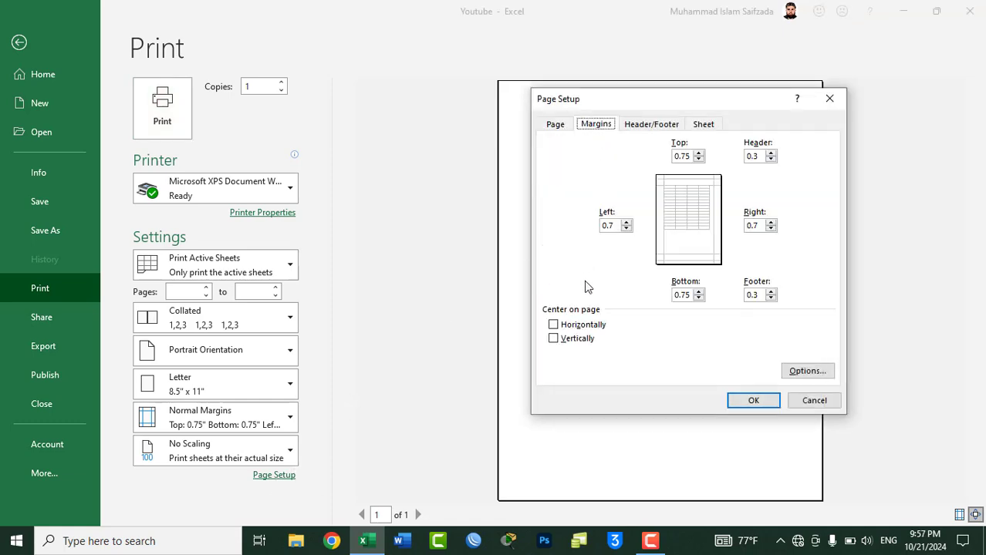
{"action": "left_click", "coordinate": [553, 325]}
{"action": "left_click", "coordinate": [766, 402]}
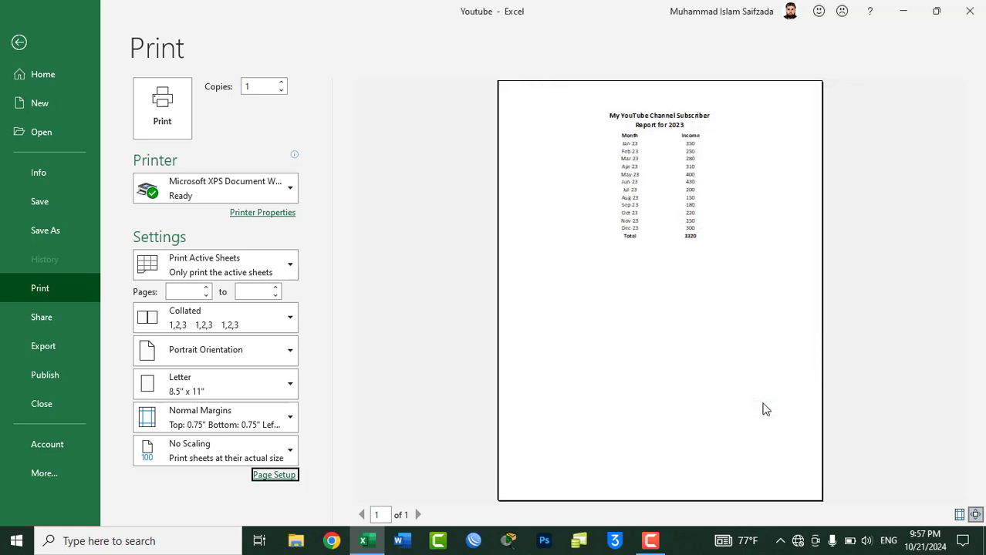
Raise the Page Setup print scale in steps from 110% up to 180%, then return to the sheet
{"action": "left_click", "coordinate": [273, 476]}
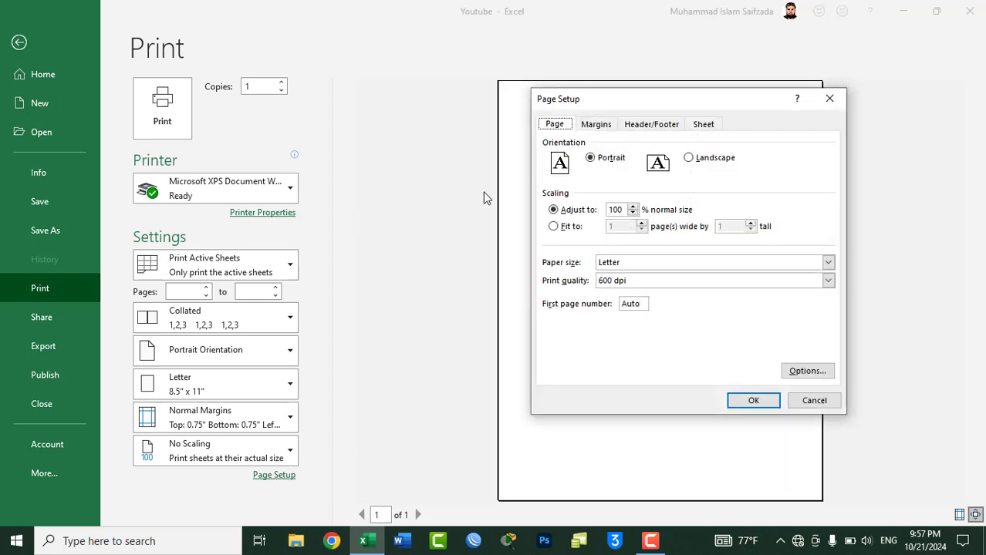
{"action": "left_click", "coordinate": [633, 207]}
{"action": "left_click", "coordinate": [636, 207]}
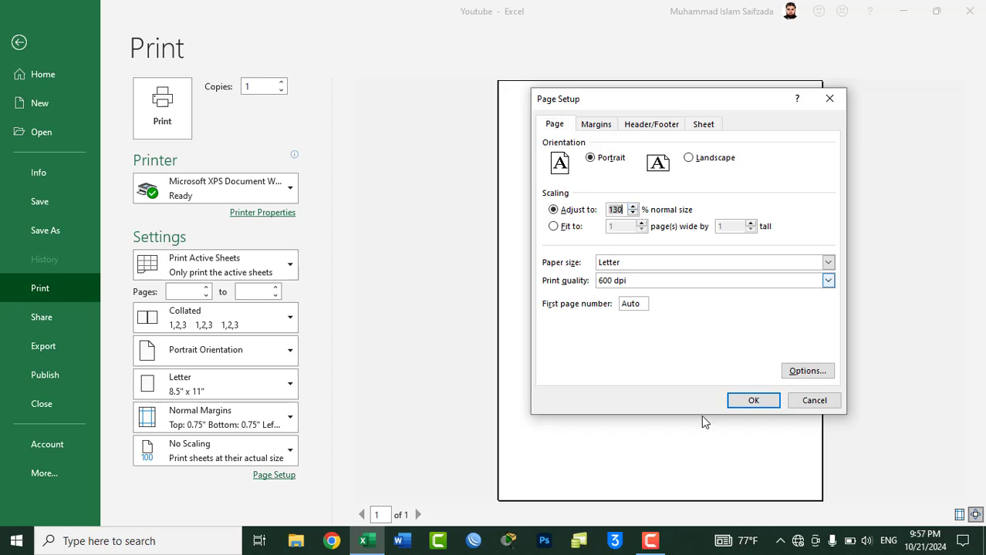
{"action": "left_click", "coordinate": [752, 401]}
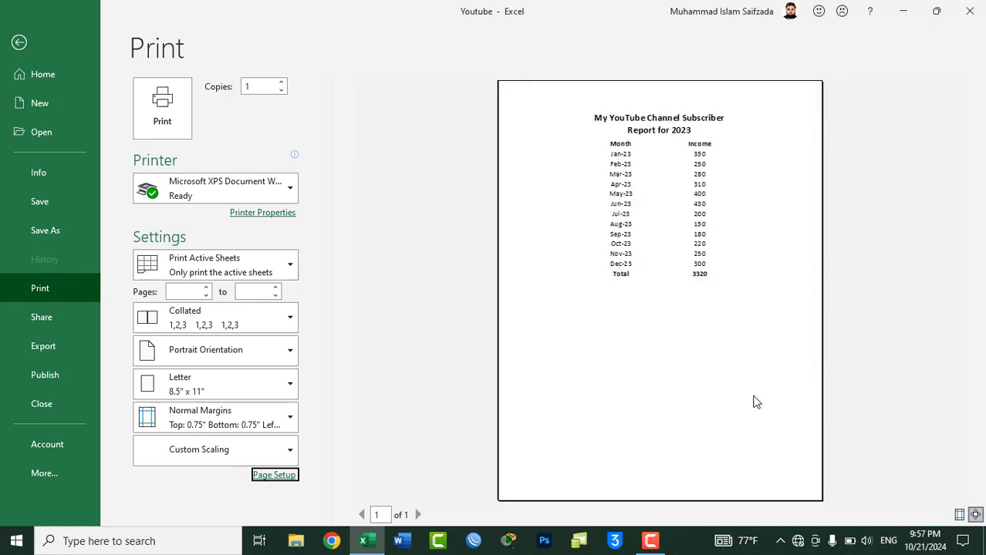
{"action": "left_click", "coordinate": [275, 476]}
{"action": "left_click", "coordinate": [632, 207]}
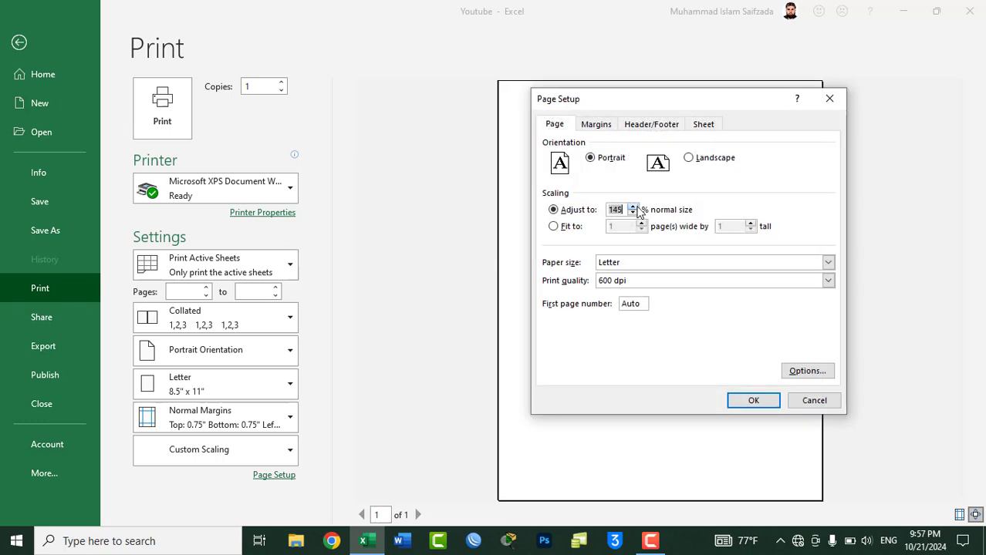
{"action": "left_click", "coordinate": [752, 400]}
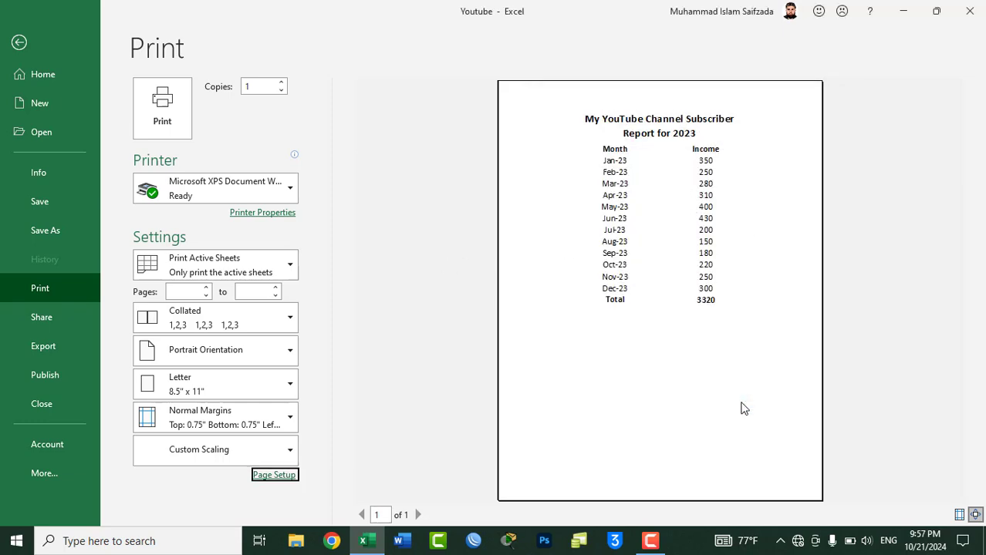
{"action": "left_click", "coordinate": [275, 475]}
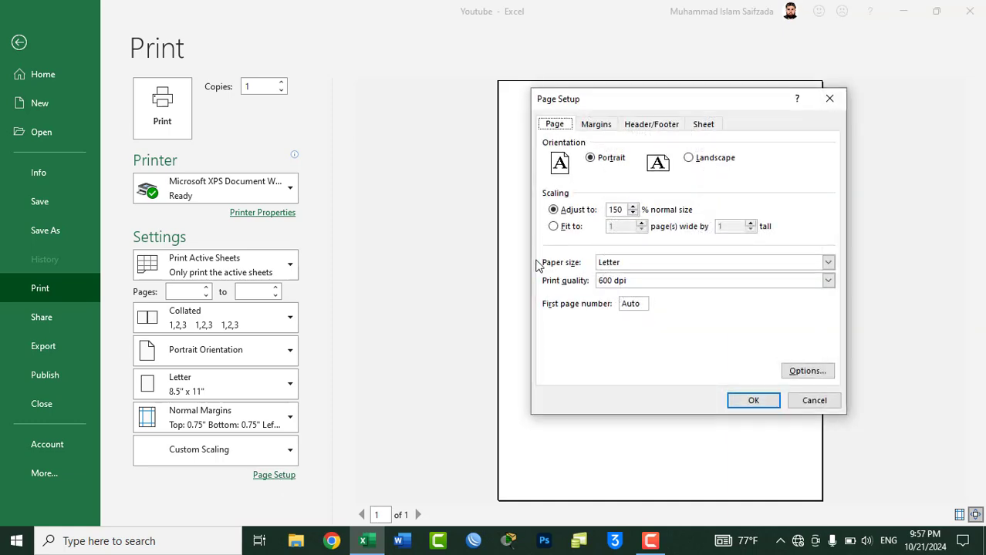
{"action": "left_click", "coordinate": [633, 207]}
{"action": "left_click", "coordinate": [633, 206]}
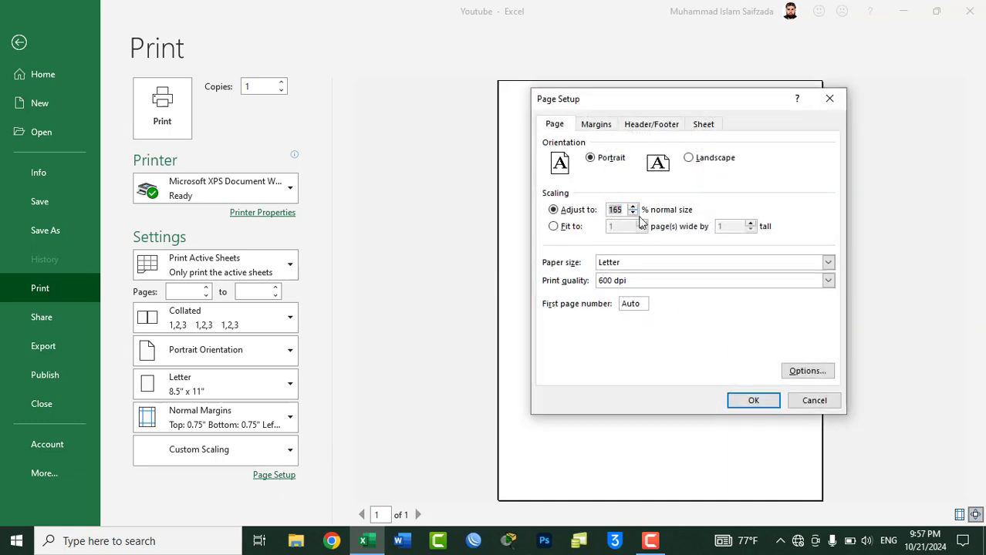
{"action": "left_click", "coordinate": [633, 206]}
{"action": "left_click", "coordinate": [633, 206]}
{"action": "left_click", "coordinate": [754, 402]}
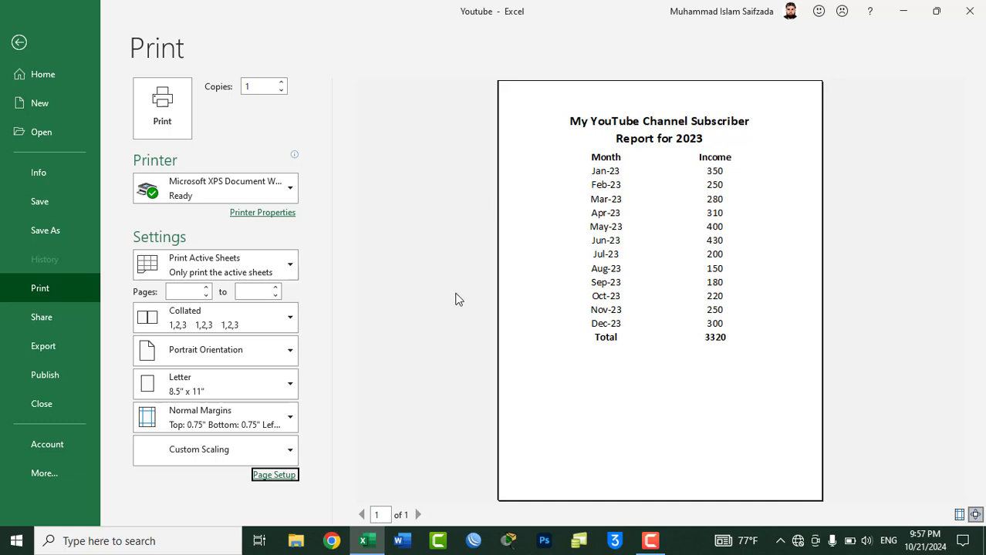
{"action": "key", "text": "Escape"}
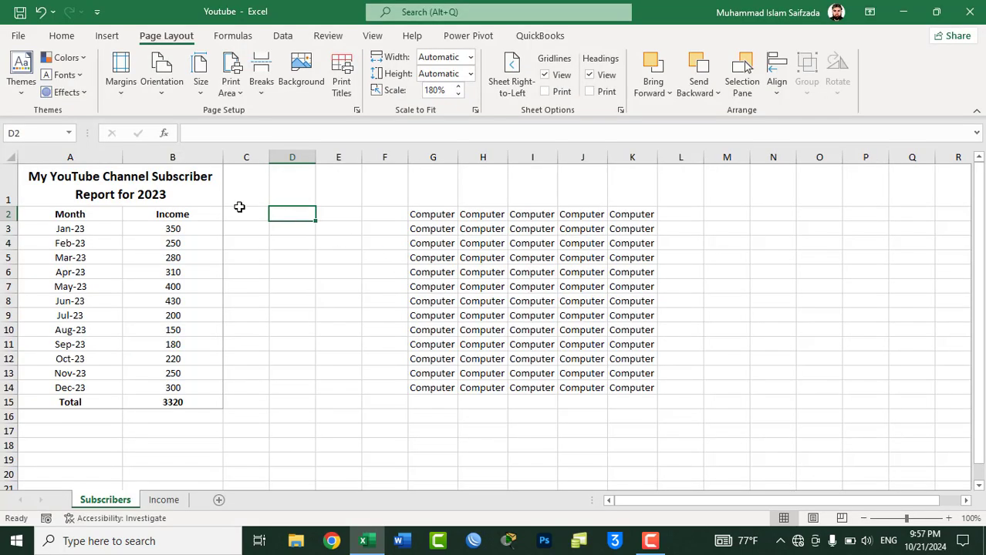
Clear the sheet's print area and page through the resulting three-page print preview
{"action": "left_click", "coordinate": [230, 88]}
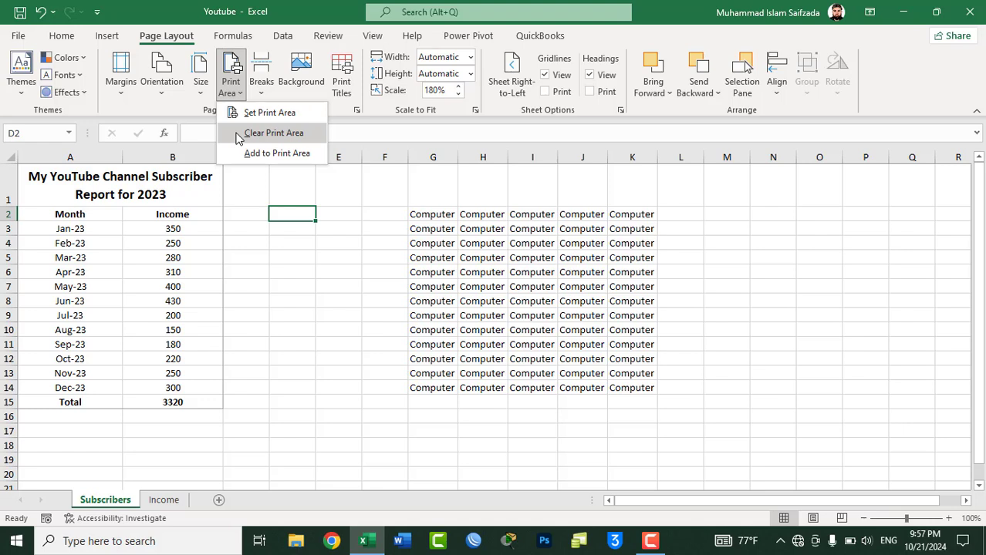
{"action": "left_click", "coordinate": [238, 134]}
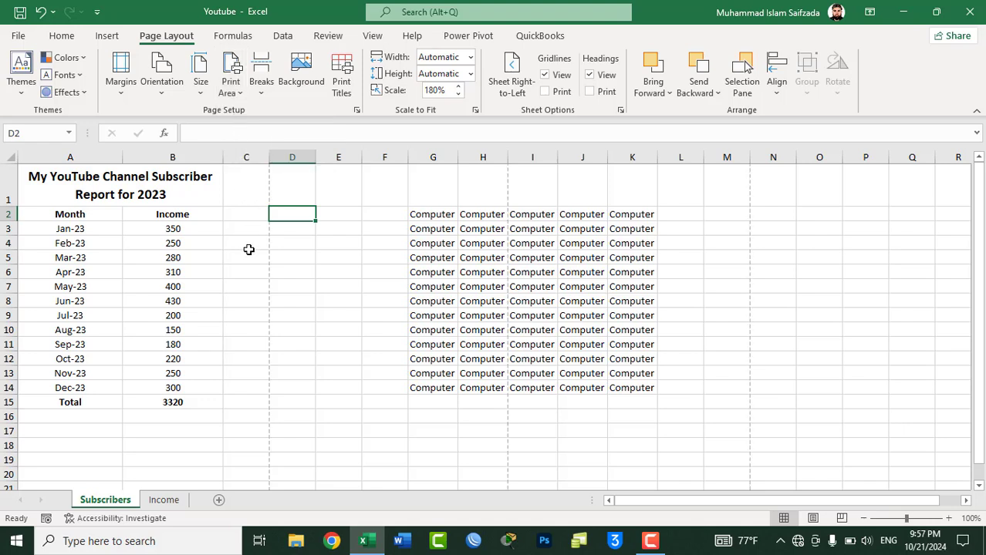
{"action": "key", "text": "ctrl+p"}
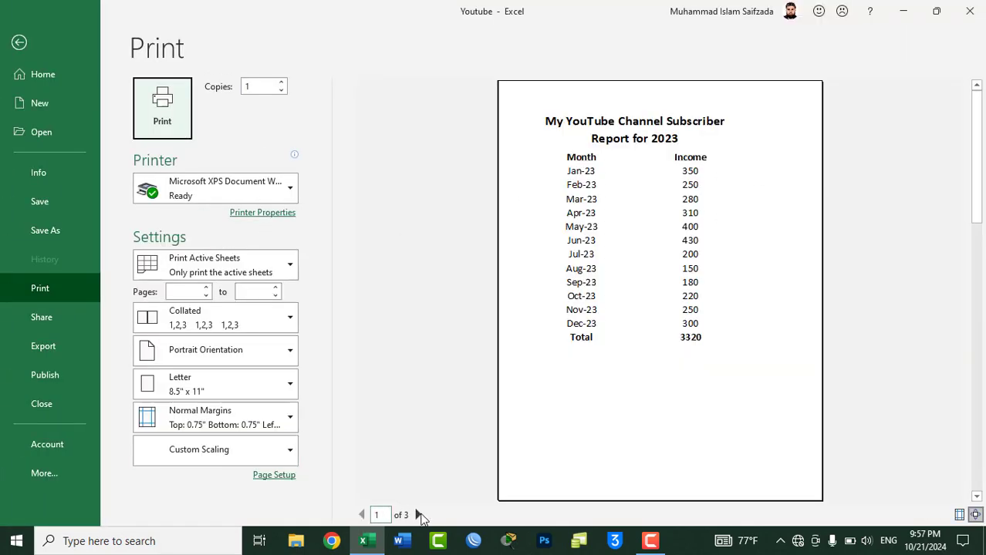
{"action": "left_click", "coordinate": [418, 514]}
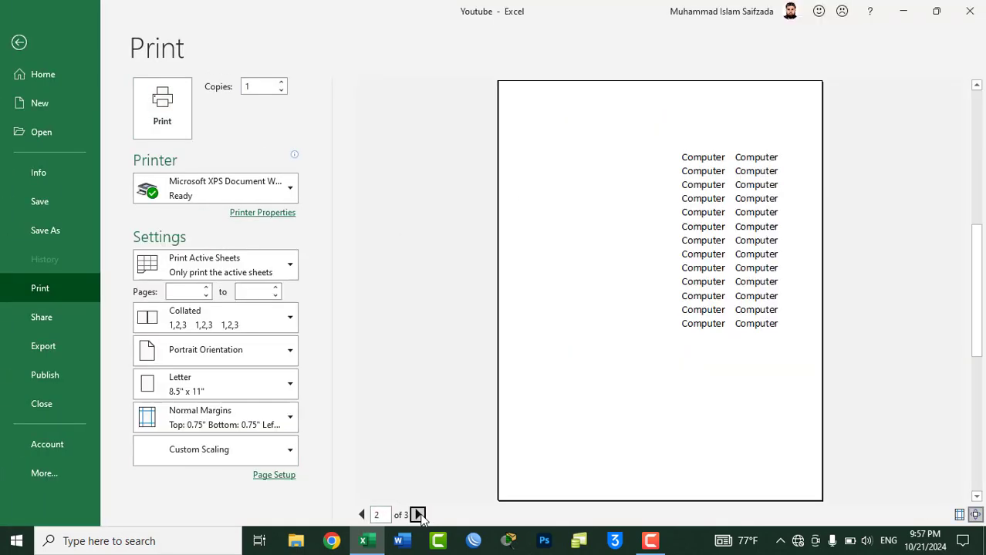
{"action": "left_click", "coordinate": [418, 514]}
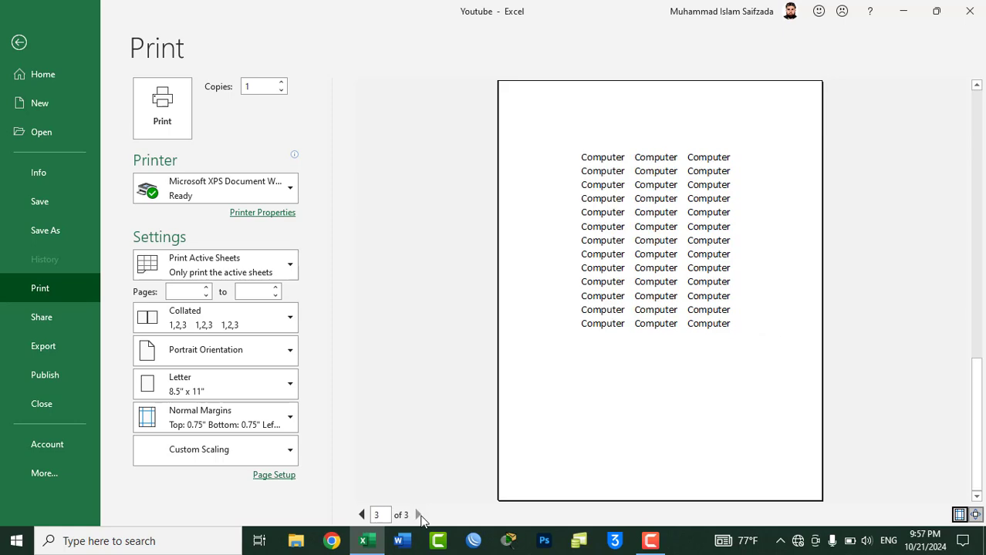
{"action": "left_click", "coordinate": [362, 515]}
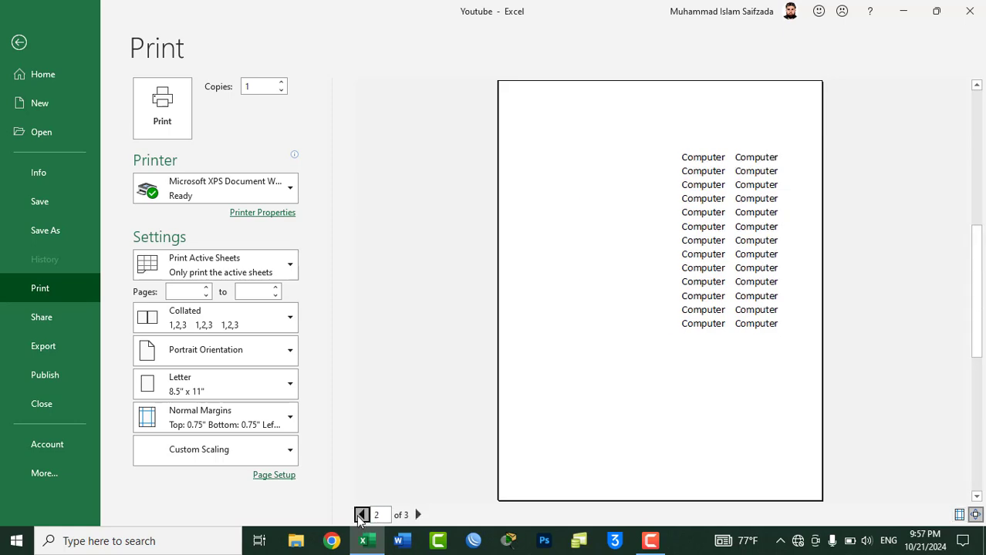
{"action": "left_click", "coordinate": [362, 515]}
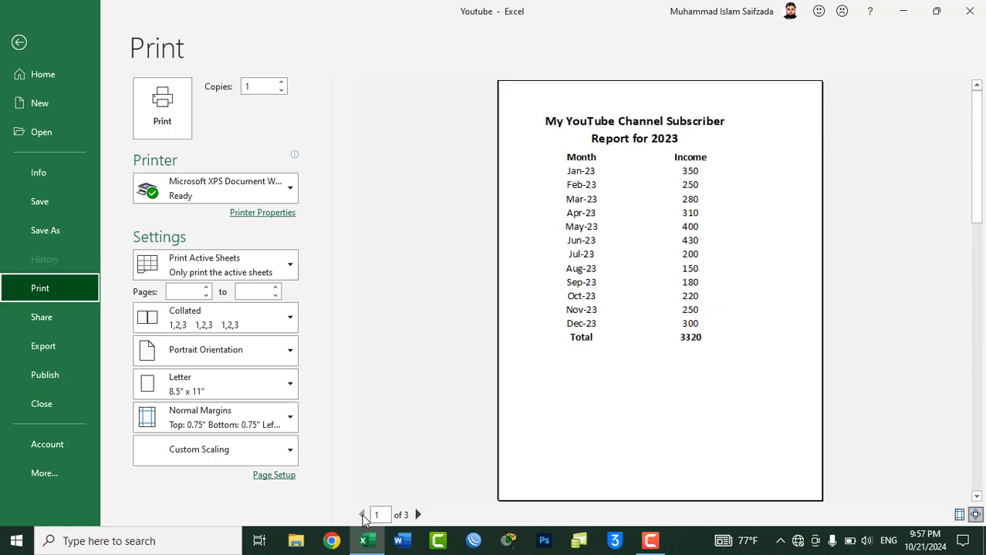
Reset the print scale to 100% in Page Setup and view page 2
{"action": "left_click", "coordinate": [287, 476]}
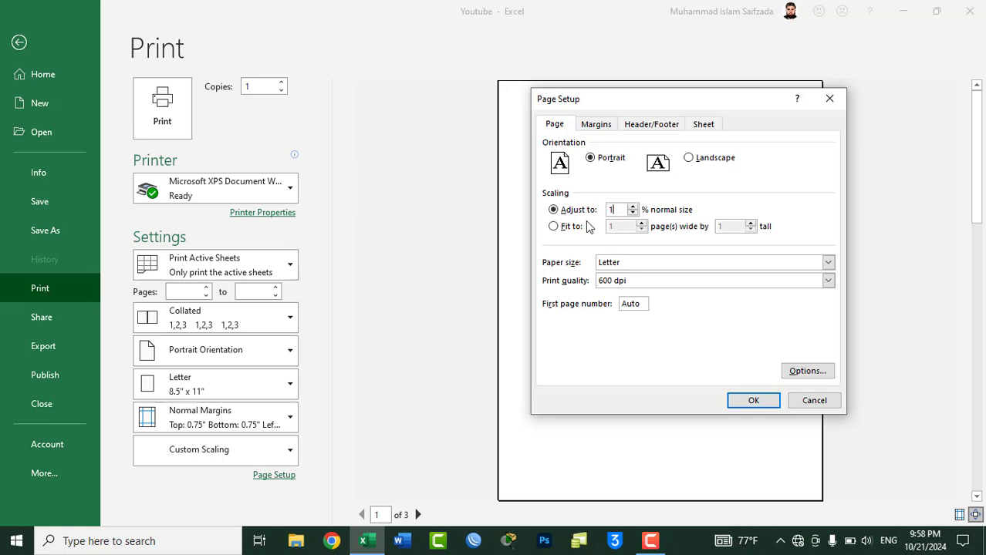
{"action": "left_click", "coordinate": [764, 405]}
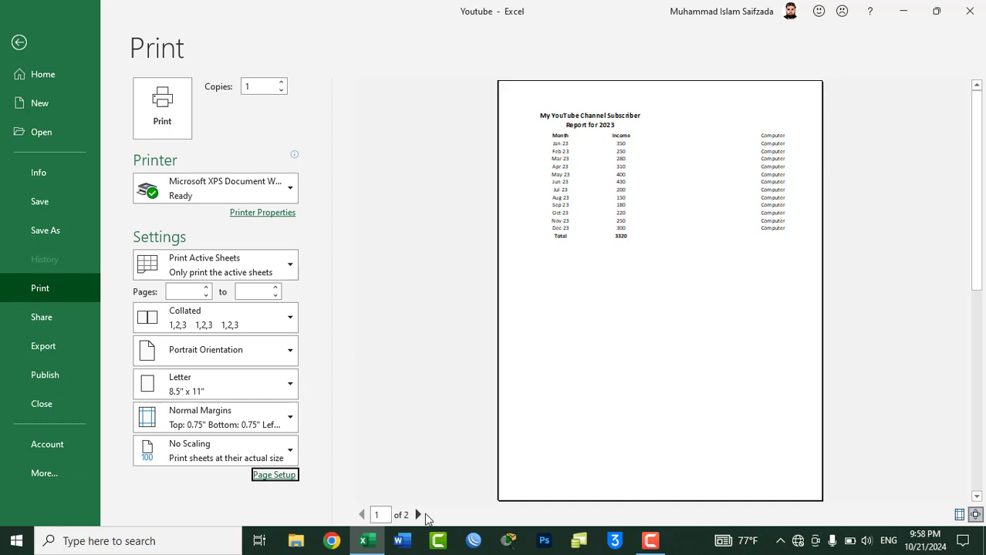
{"action": "left_click", "coordinate": [418, 515]}
Set the report table A1:B15 as the print area
{"action": "left_click", "coordinate": [19, 42]}
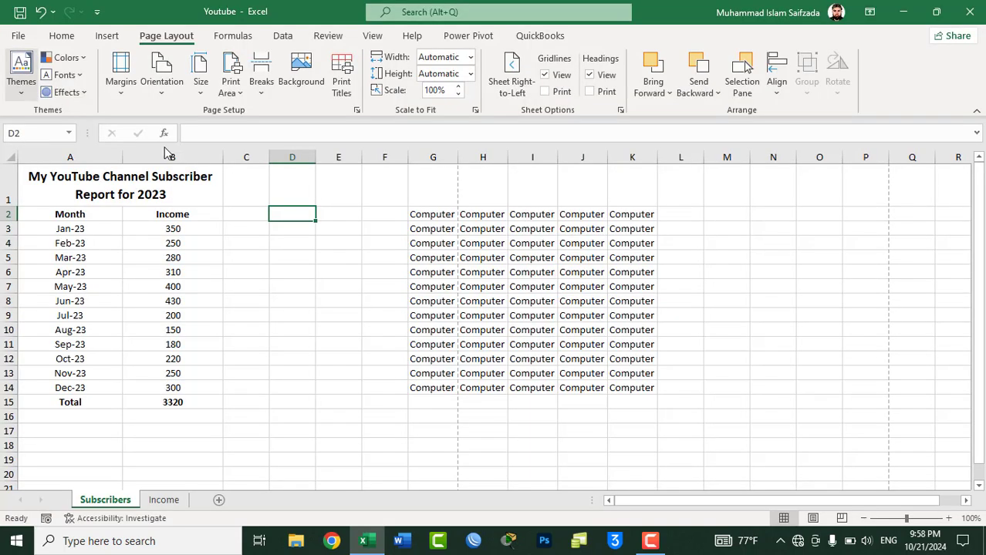
{"action": "left_click", "coordinate": [232, 87]}
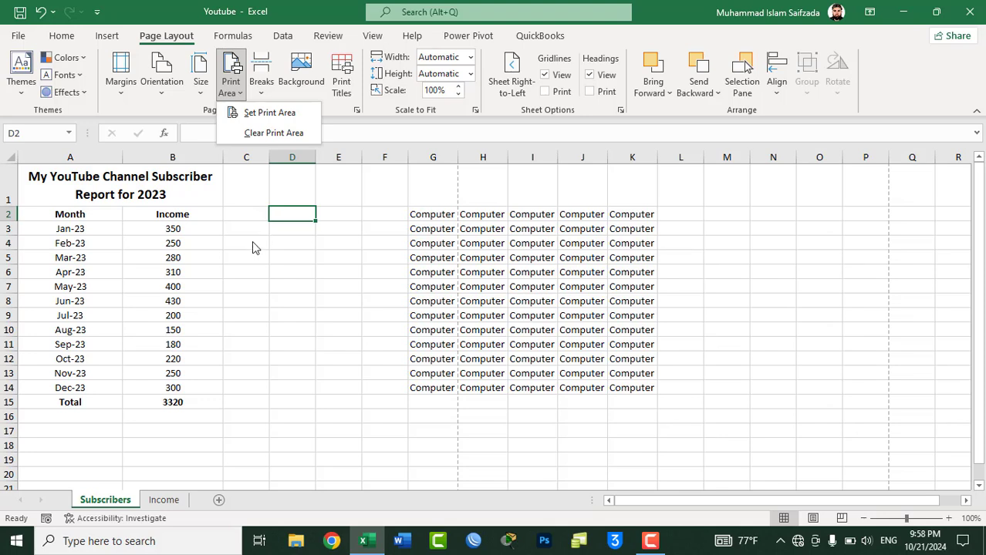
{"action": "left_click", "coordinate": [185, 385]}
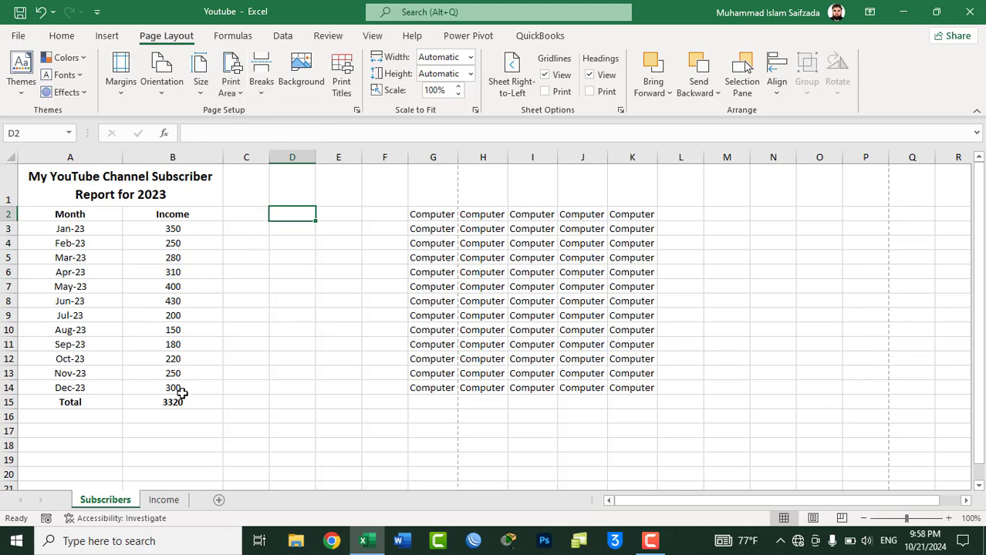
{"action": "left_click_drag", "start_coordinate": [184, 401], "coordinate": [40, 168]}
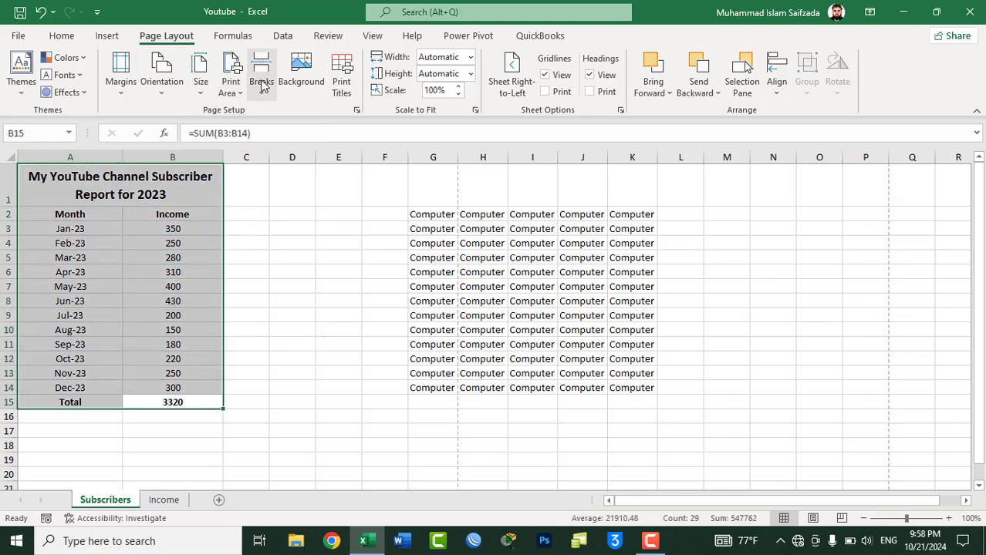
{"action": "left_click", "coordinate": [230, 77]}
{"action": "left_click", "coordinate": [247, 110]}
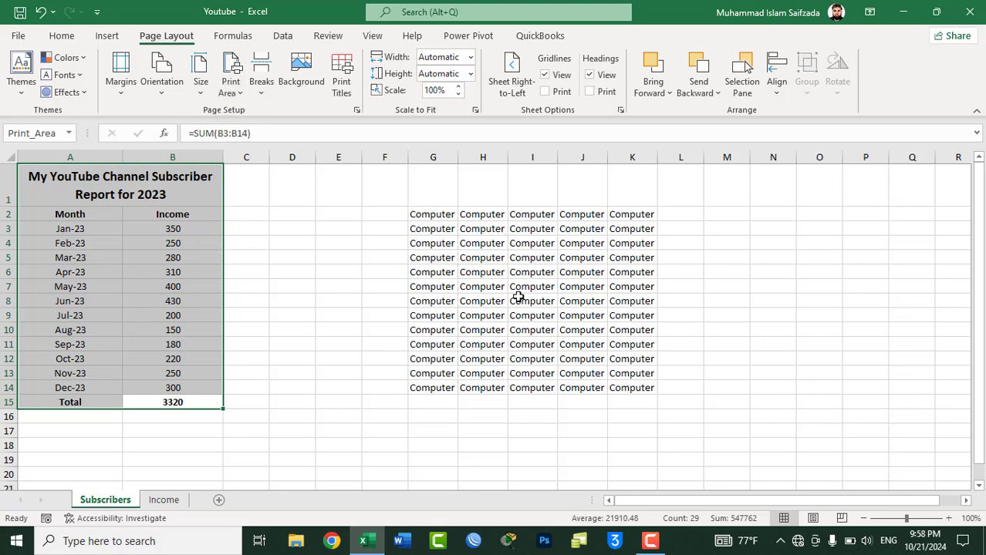
Widen column G to fit the Computer entries
{"action": "left_click_drag", "start_coordinate": [457, 153], "coordinate": [483, 153]}
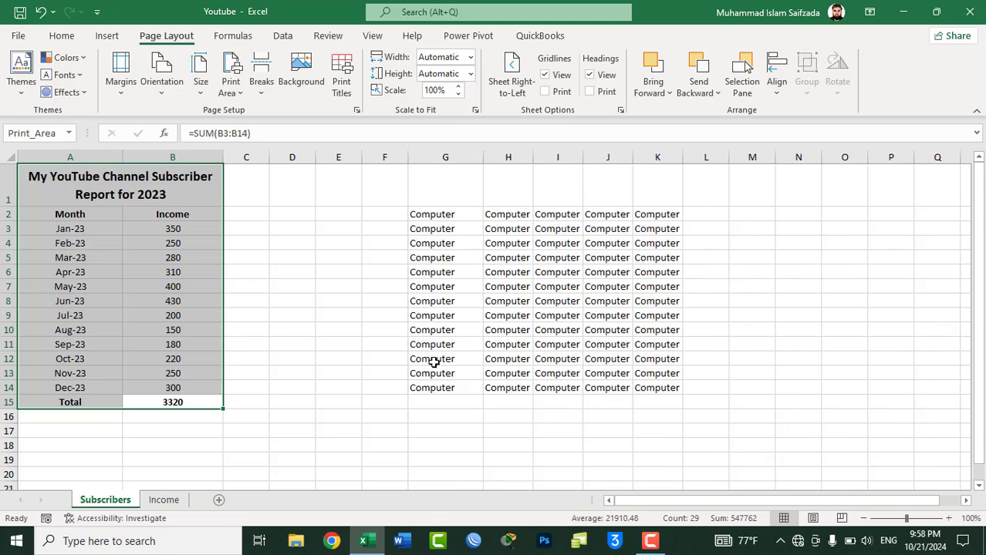
{"action": "left_click", "coordinate": [309, 228]}
{"action": "left_click", "coordinate": [241, 94]}
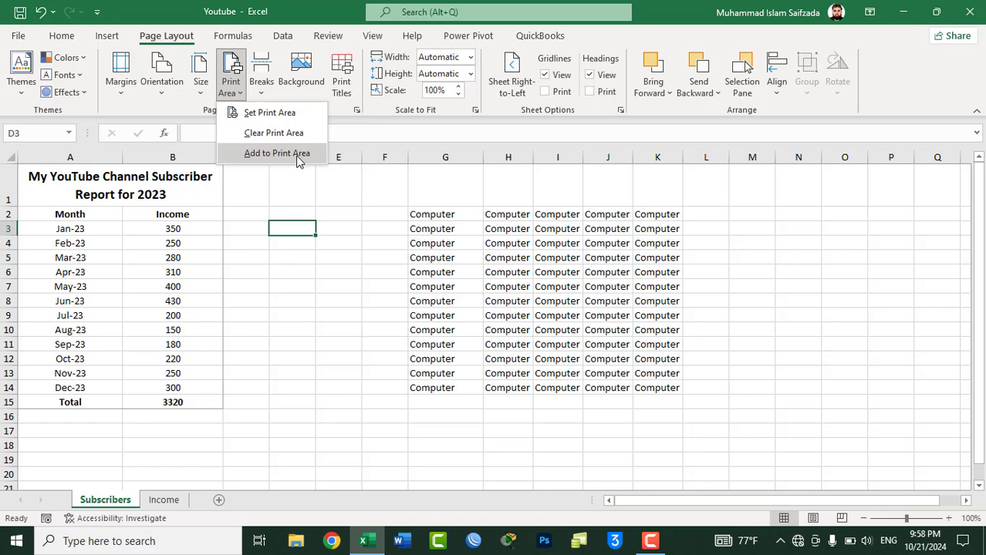
{"action": "left_click", "coordinate": [362, 213]}
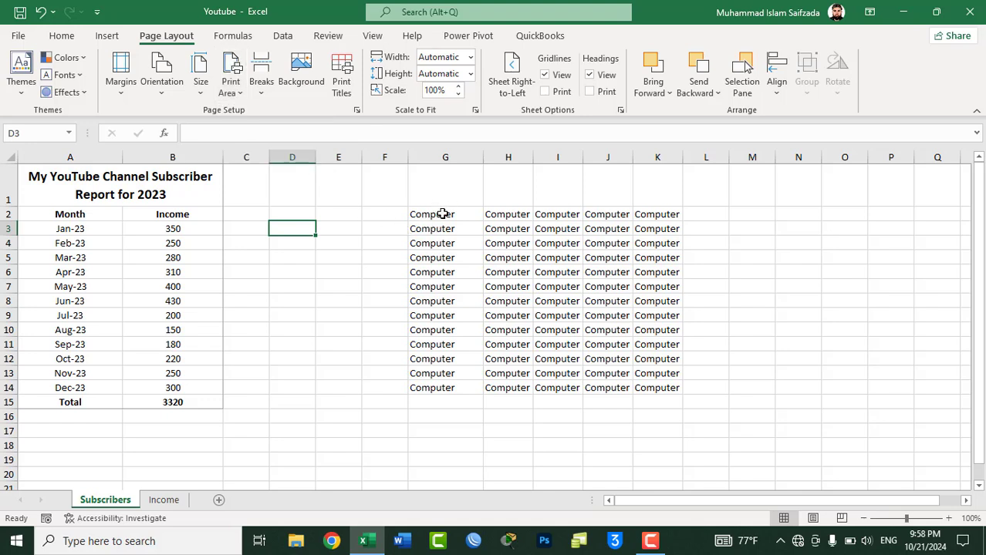
Add the Computer cells G2:G14 to the print area
{"action": "left_click_drag", "start_coordinate": [445, 208], "coordinate": [447, 379]}
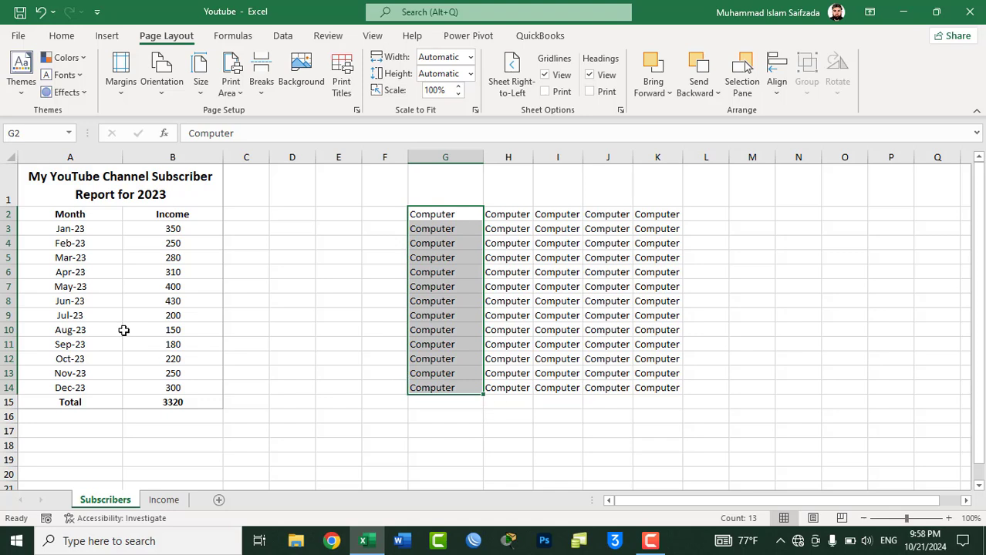
{"action": "left_click", "coordinate": [233, 88]}
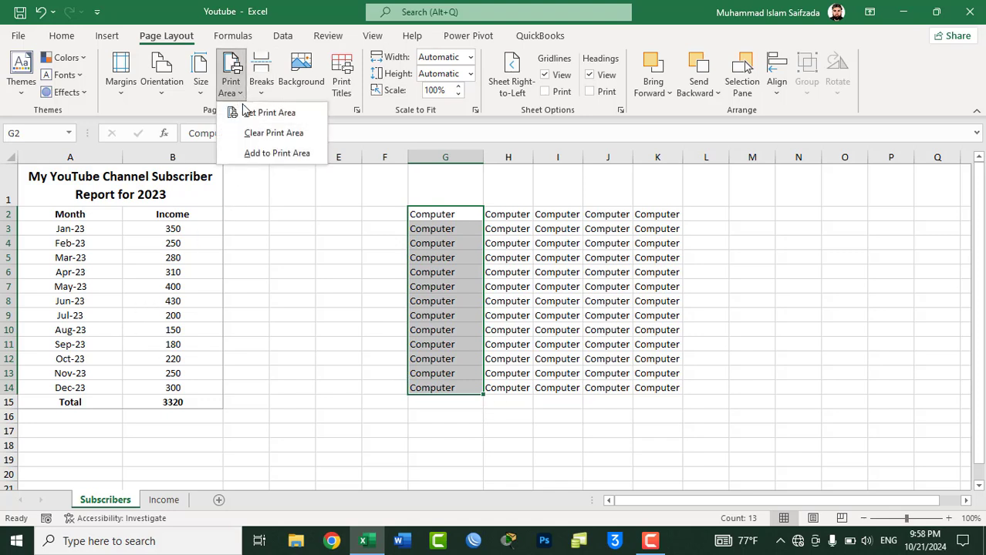
{"action": "left_click", "coordinate": [253, 153]}
{"action": "left_click", "coordinate": [346, 271]}
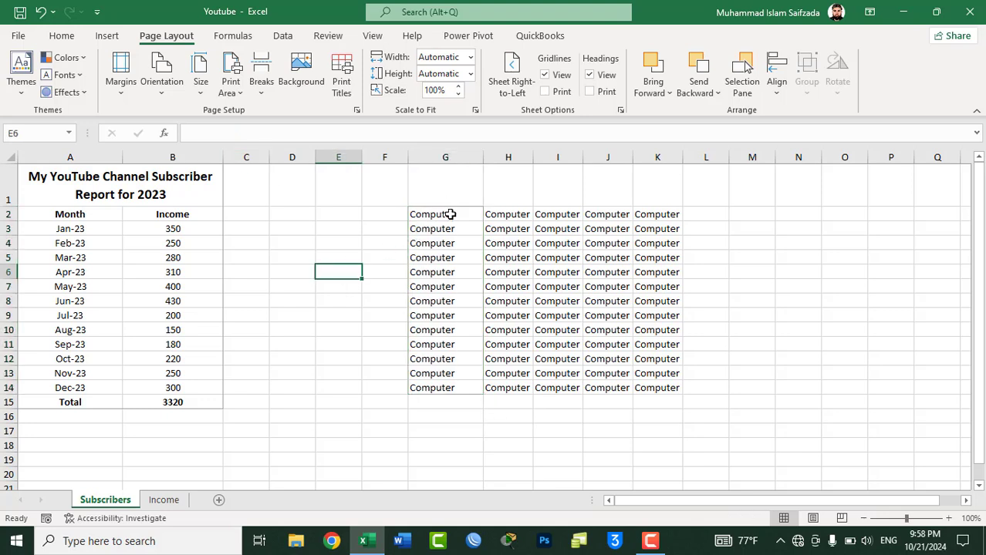
{"action": "left_click_drag", "start_coordinate": [450, 215], "coordinate": [452, 388]}
{"action": "left_click", "coordinate": [178, 398]}
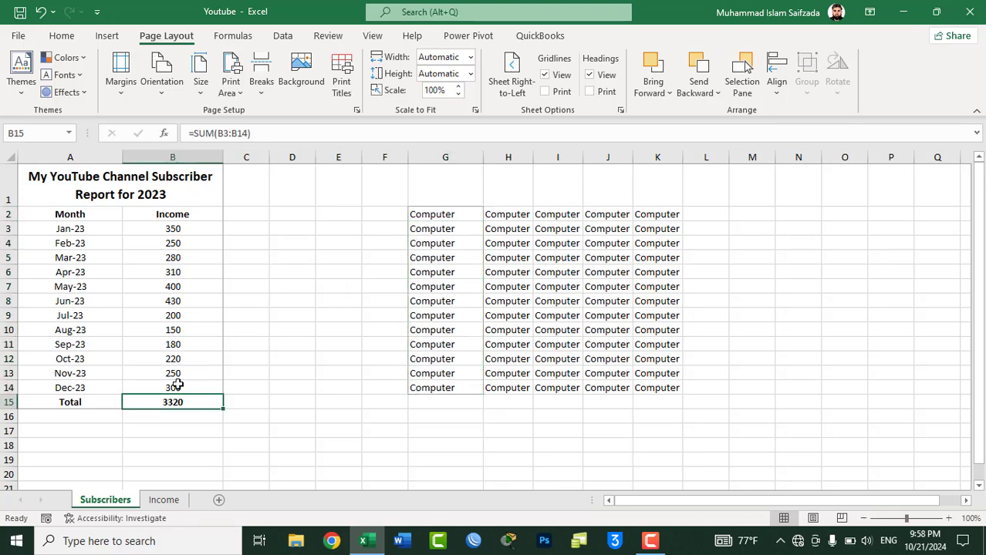
{"action": "left_click_drag", "start_coordinate": [177, 385], "coordinate": [37, 185]}
{"action": "left_click", "coordinate": [329, 229]}
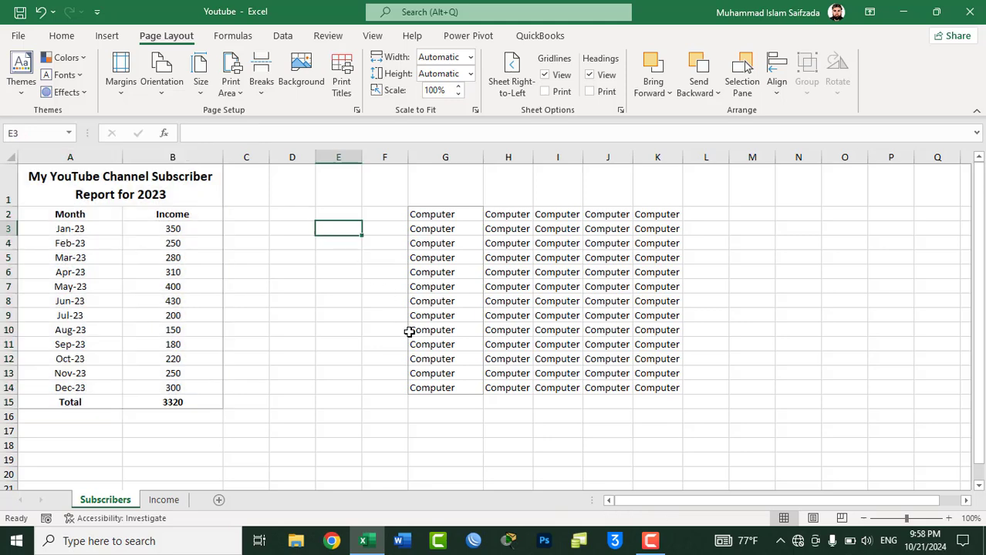
Preview the two-page printout, clear the print area, and preview it again
{"action": "key", "text": "ctrl+p"}
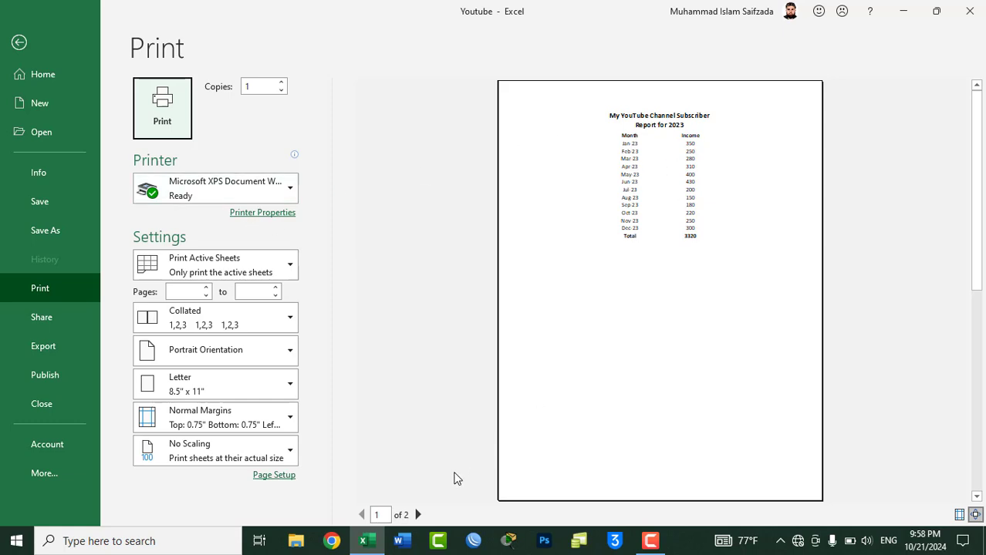
{"action": "left_click", "coordinate": [418, 515]}
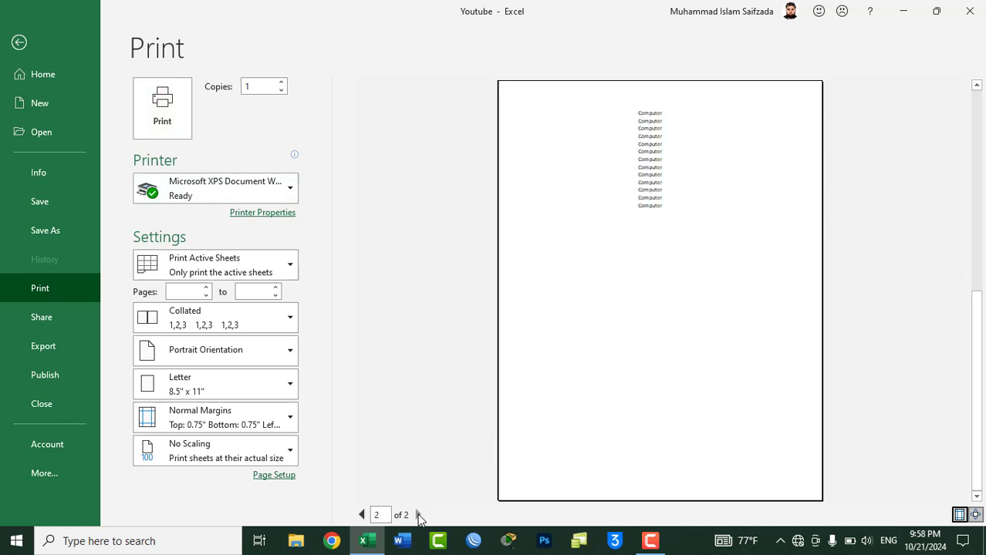
{"action": "left_click", "coordinate": [362, 514]}
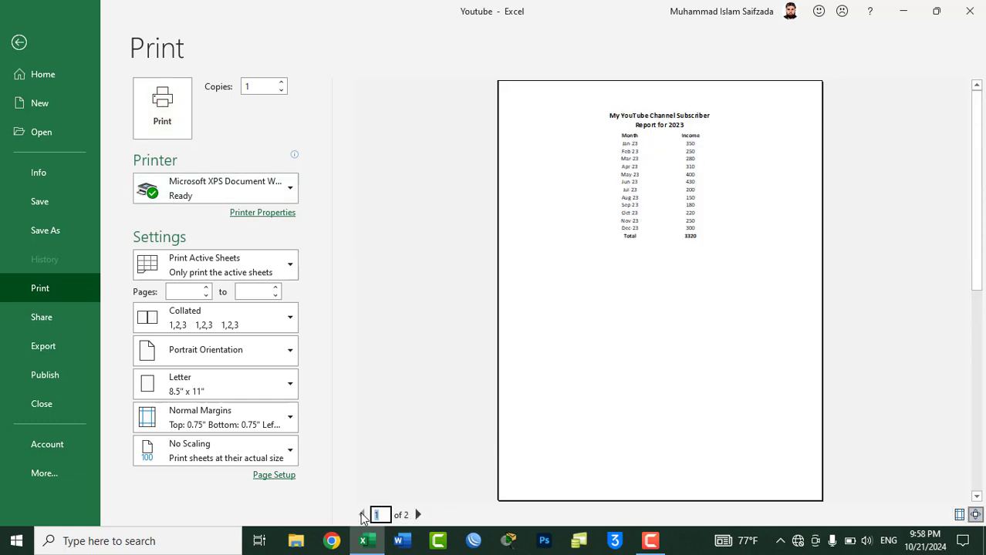
{"action": "left_click", "coordinate": [18, 44]}
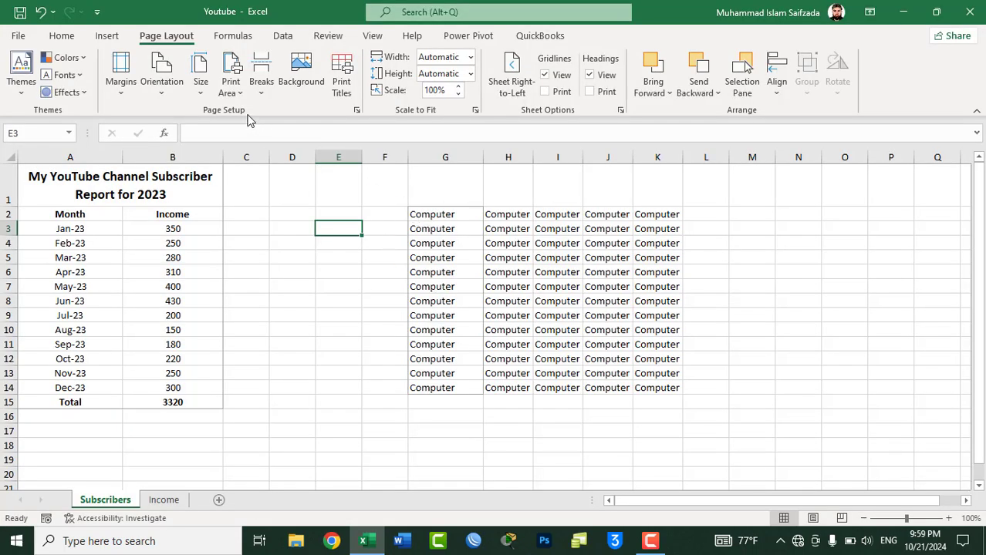
{"action": "left_click", "coordinate": [230, 86]}
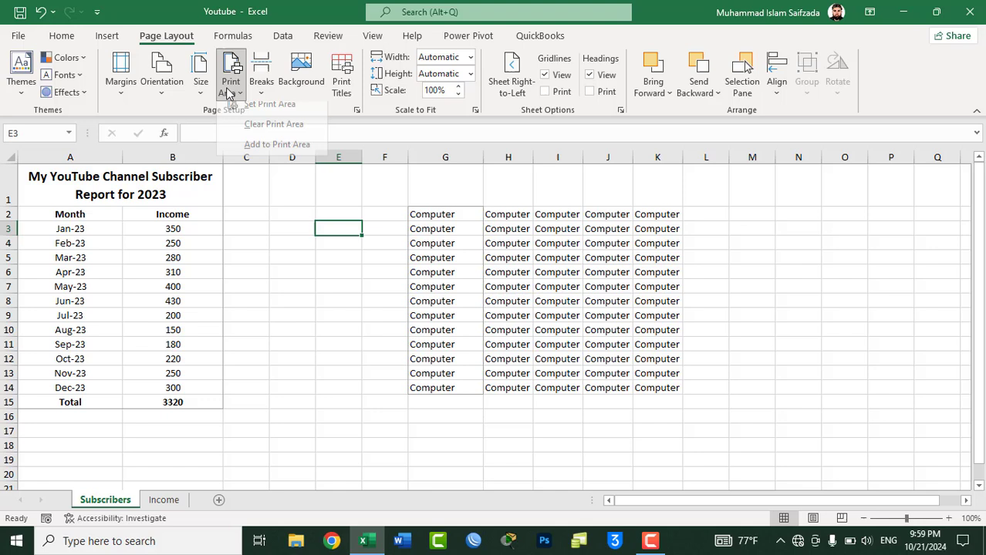
{"action": "left_click", "coordinate": [256, 144]}
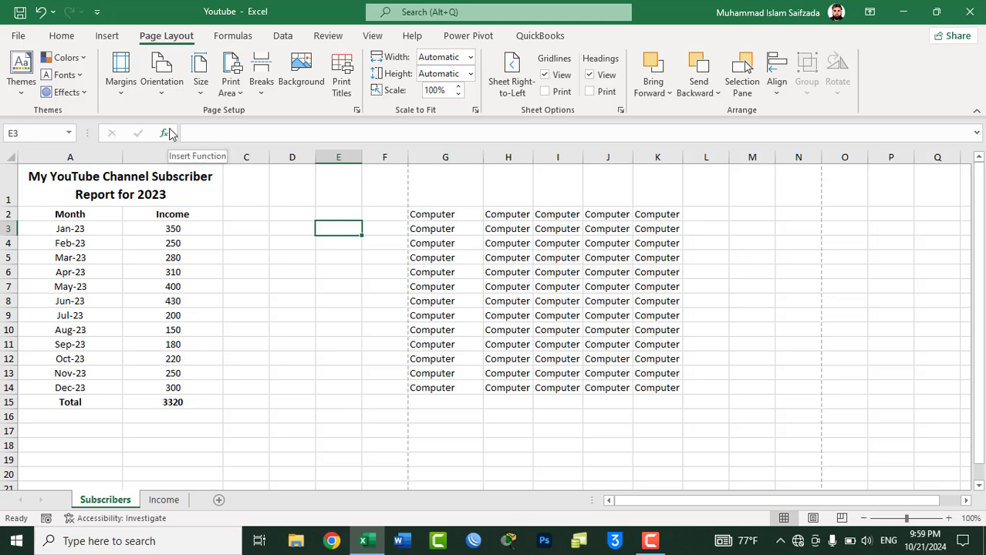
{"action": "key", "text": "ctrl+p"}
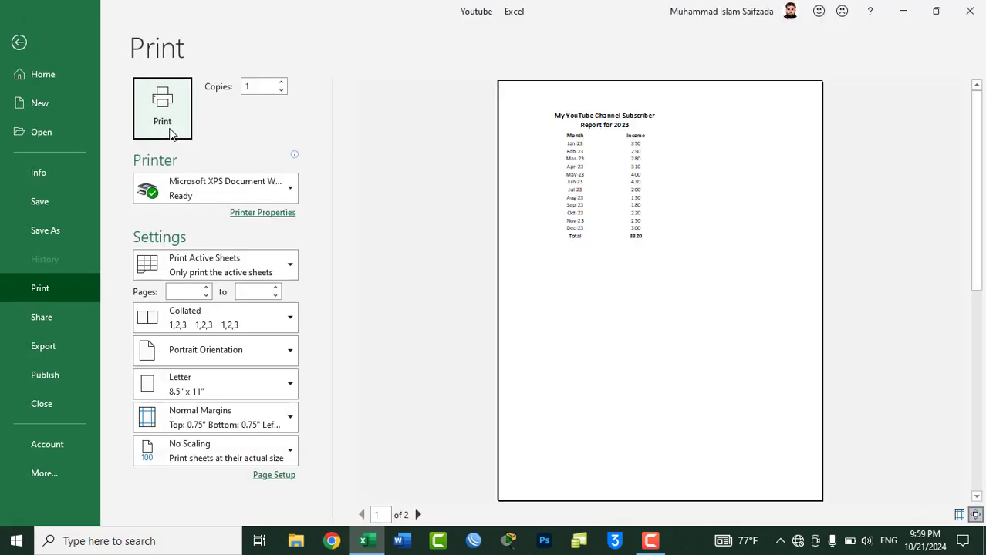
{"action": "left_click", "coordinate": [417, 514]}
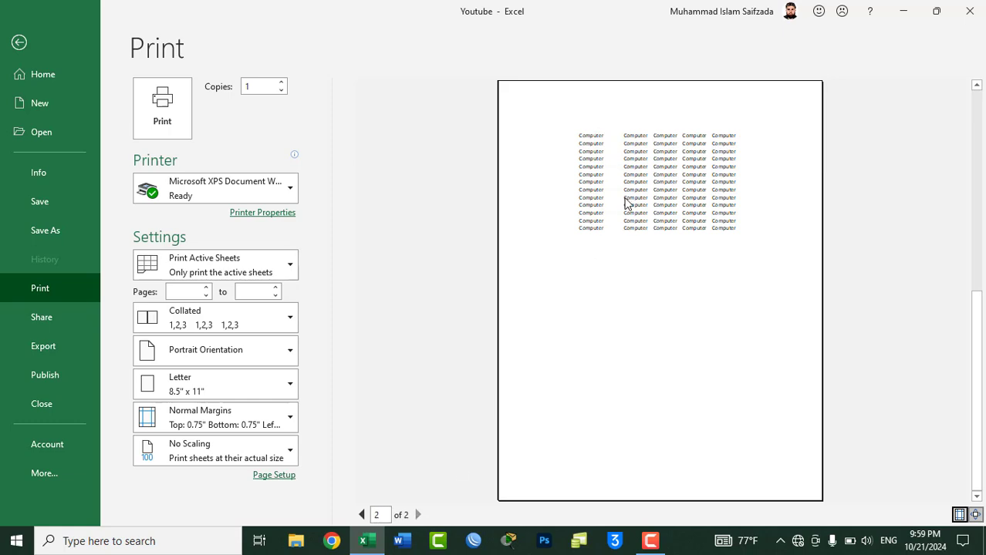
{"action": "key", "text": "Escape"}
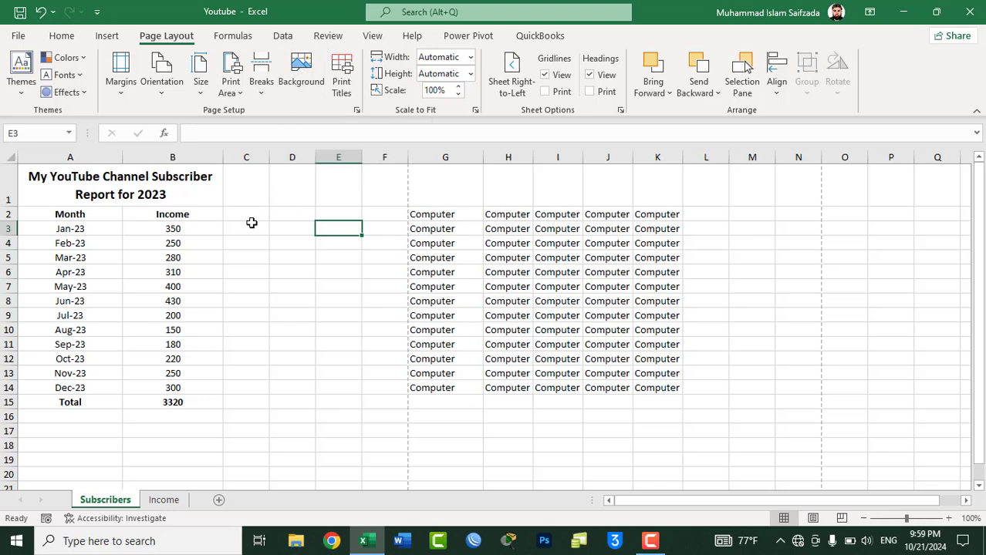
Delete the Computer entries in G2:L15 and confirm the report now prints on one page
{"action": "mouse_move", "coordinate": [438, 216]}
{"action": "left_mouse_down"}
{"action": "mouse_move", "coordinate": [667, 409]}
{"action": "mouse_move", "coordinate": [689, 396]}
{"action": "left_mouse_up"}
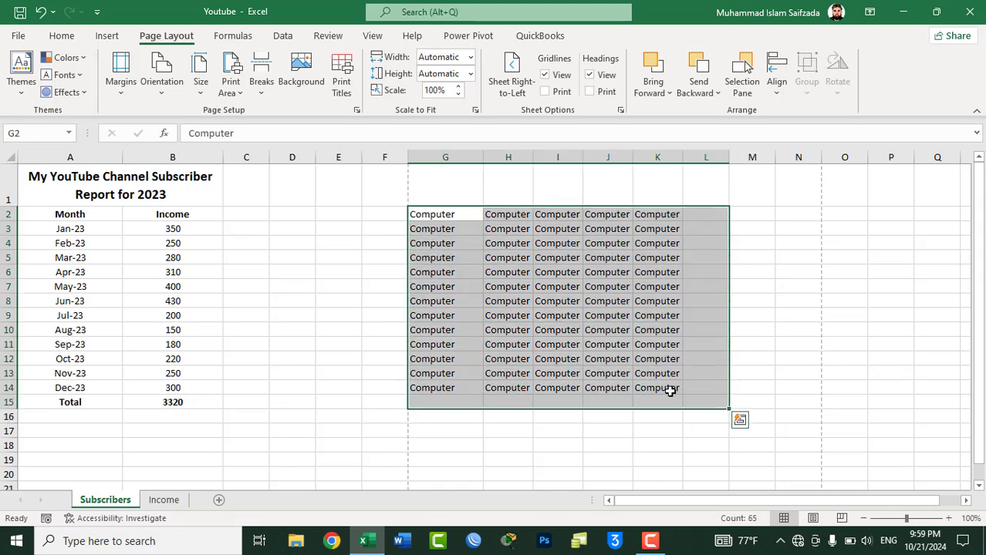
{"action": "key", "text": "Delete"}
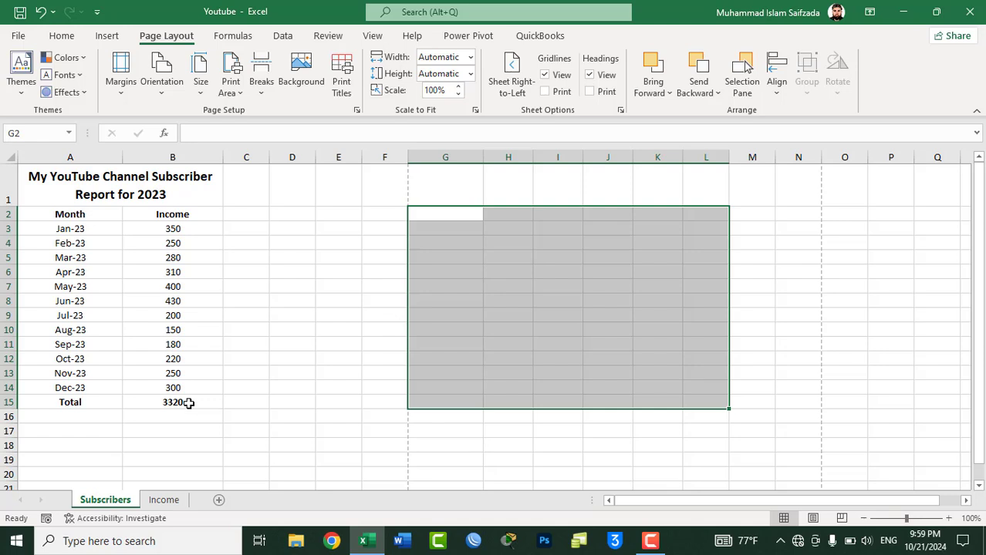
{"action": "left_click_drag", "start_coordinate": [188, 403], "coordinate": [54, 175]}
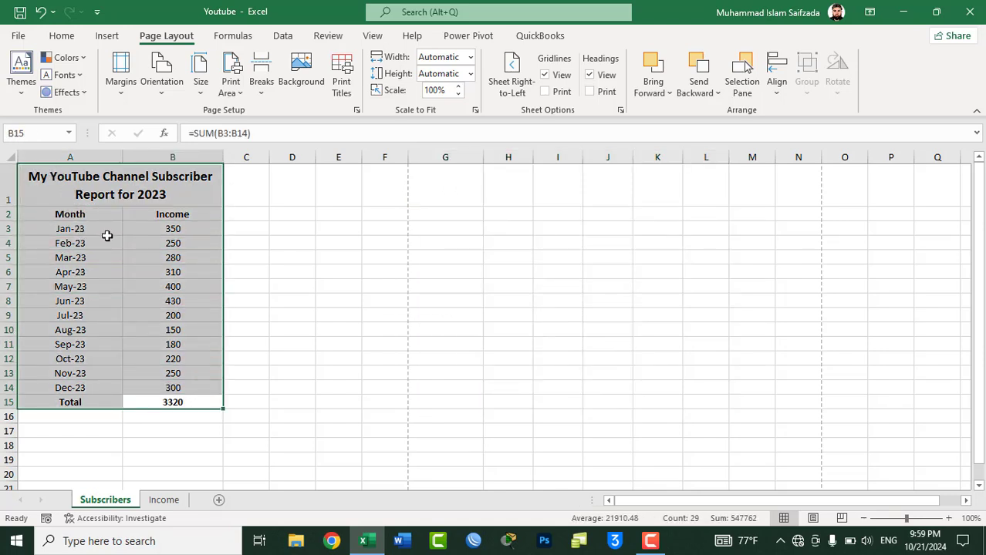
{"action": "left_click", "coordinate": [179, 203]}
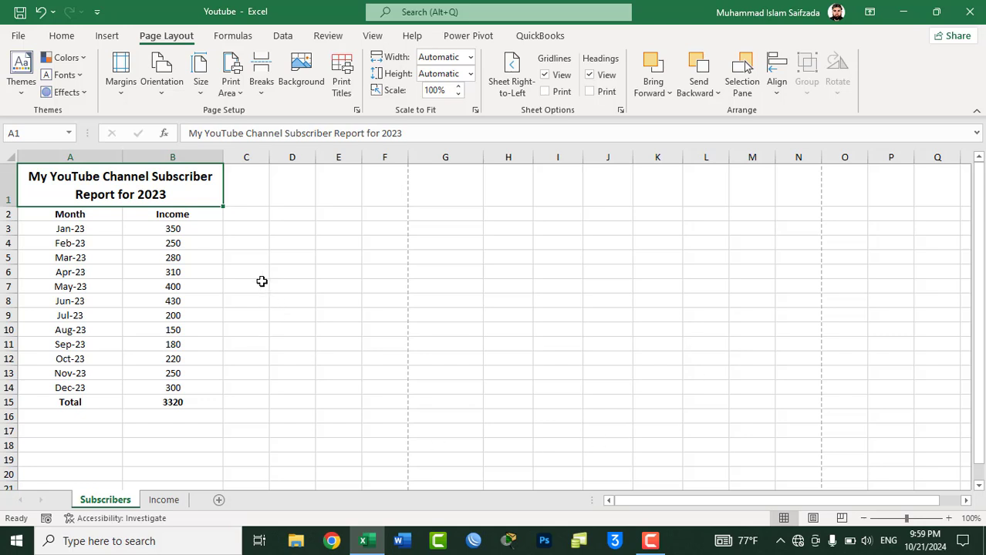
{"action": "key", "text": "ctrl+p"}
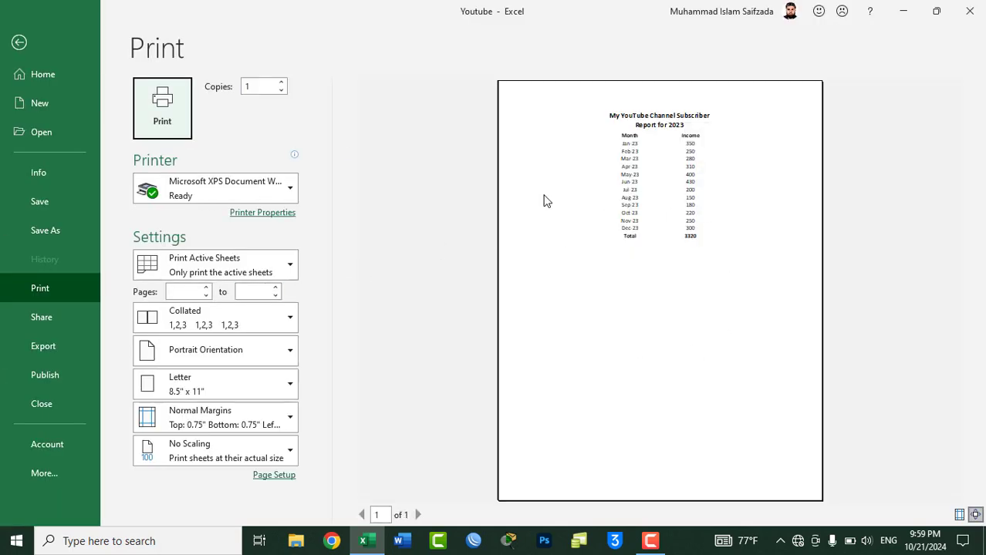
{"action": "key", "text": "Escape"}
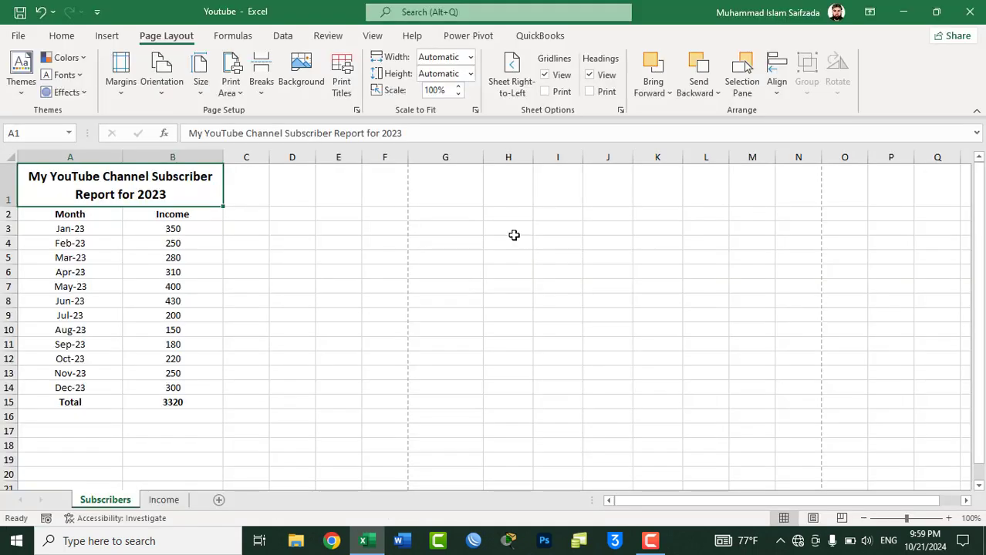
{"action": "left_click", "coordinate": [234, 254]}
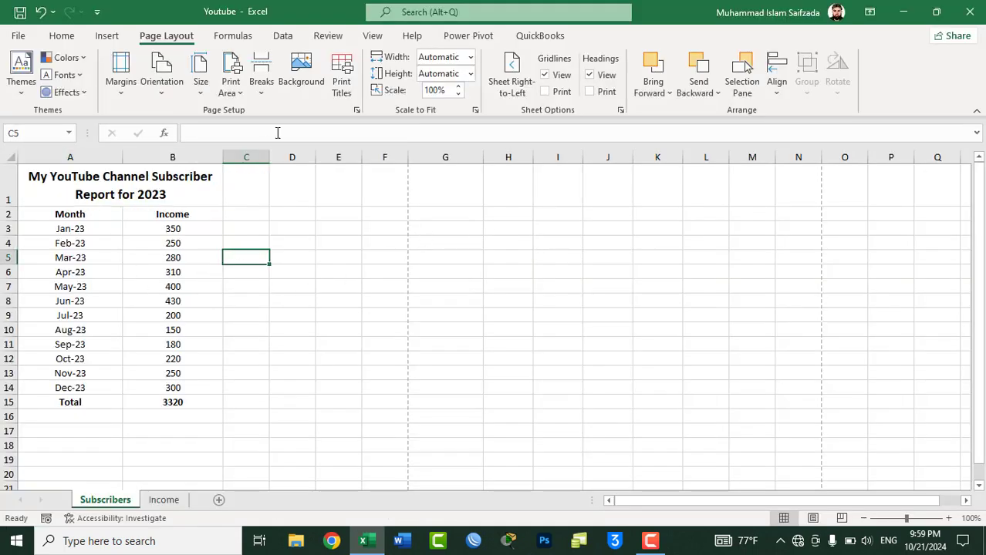
{"action": "left_click", "coordinate": [300, 77]}
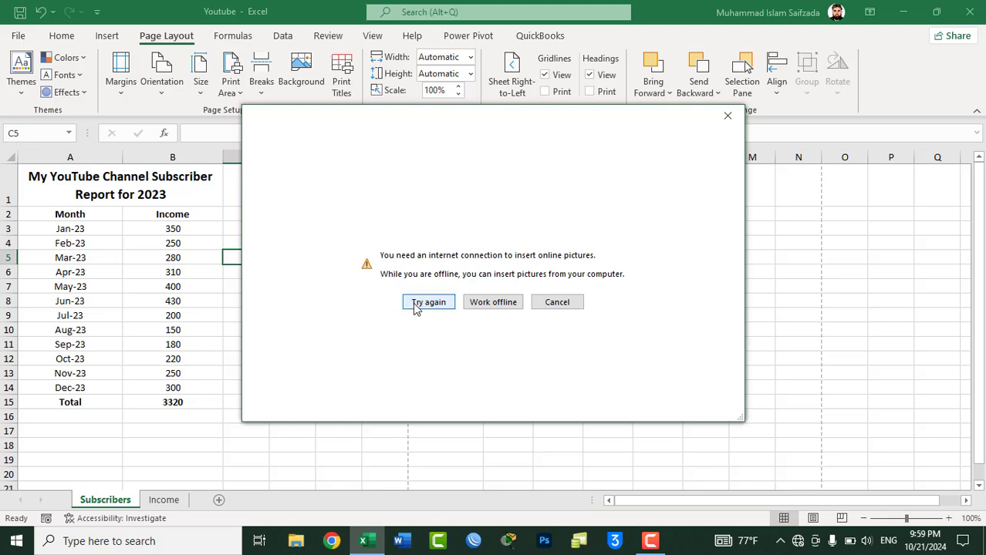
{"action": "left_click", "coordinate": [480, 306]}
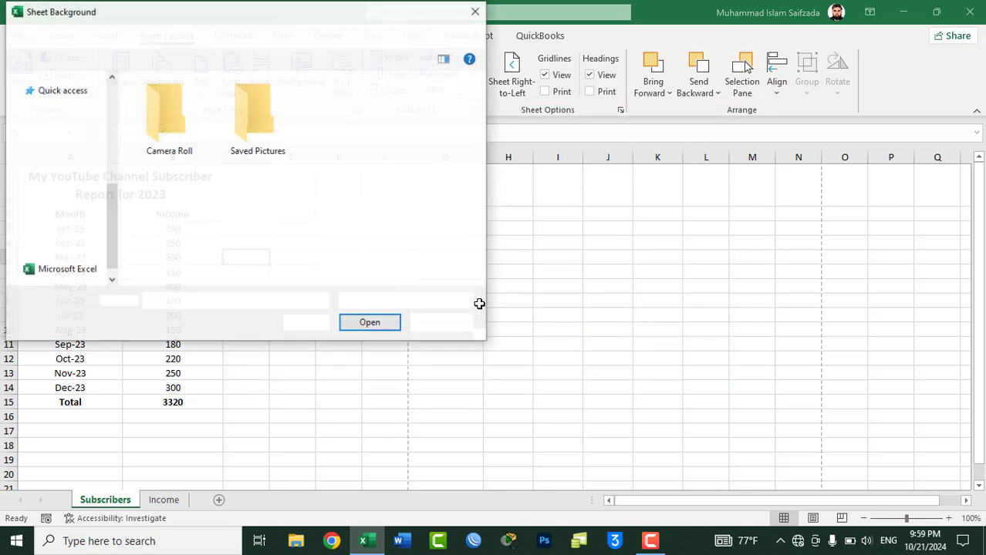
{"action": "left_click", "coordinate": [60, 121]}
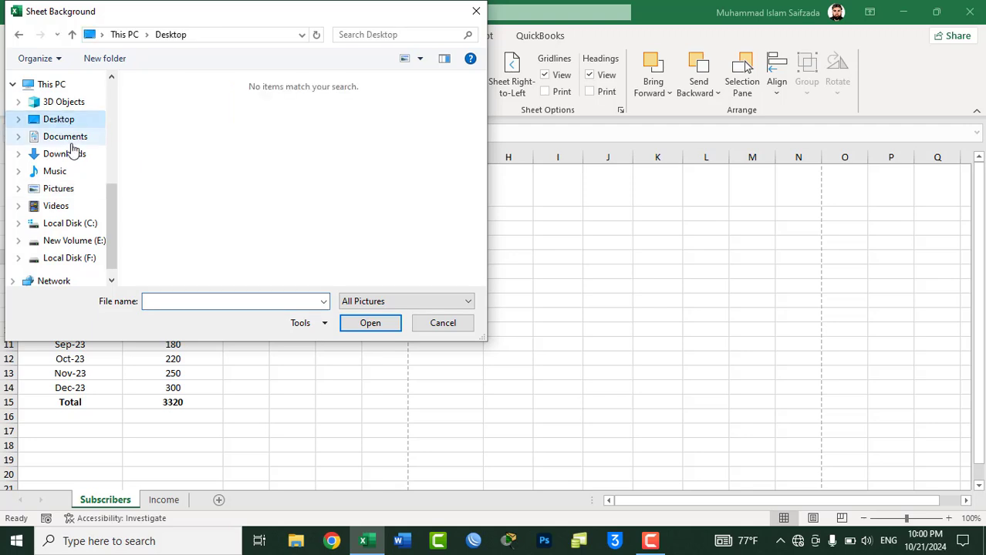
{"action": "left_click", "coordinate": [67, 137]}
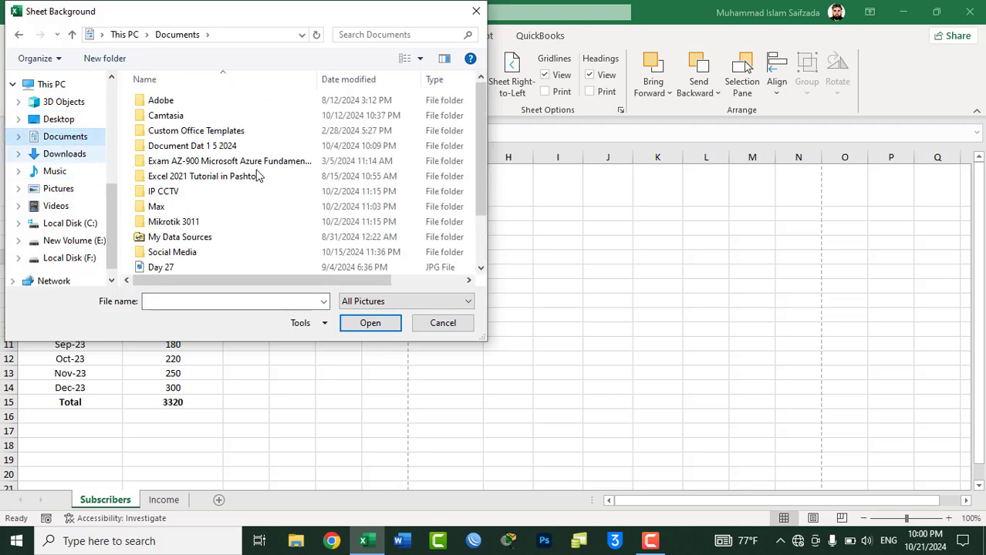
{"action": "left_click_drag", "start_coordinate": [477, 171], "coordinate": [486, 260]}
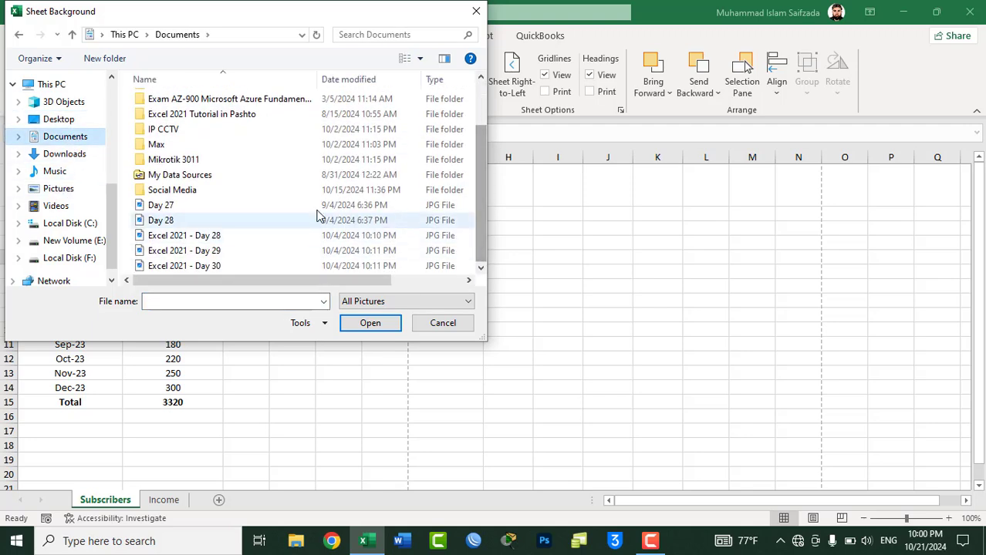
{"action": "left_click", "coordinate": [160, 206]}
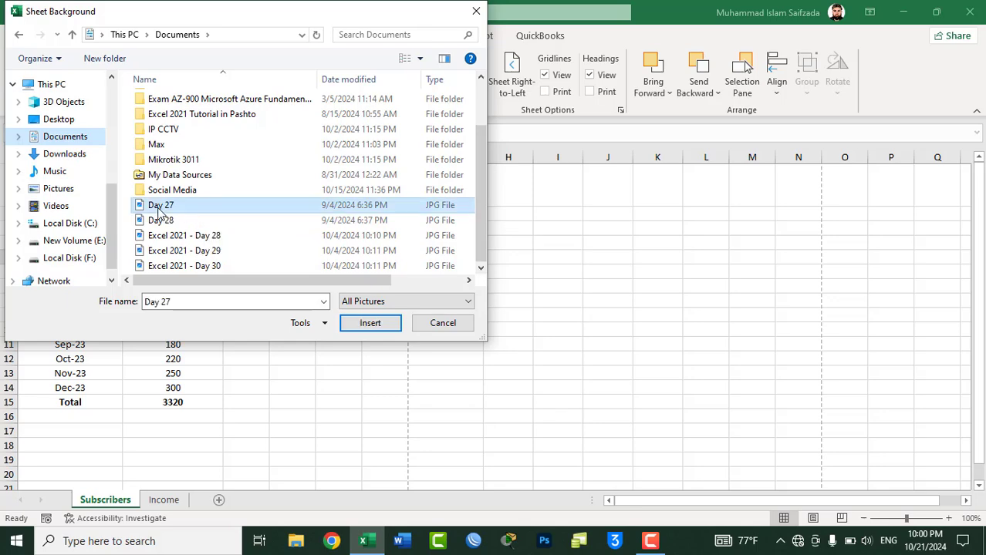
{"action": "left_click", "coordinate": [366, 324]}
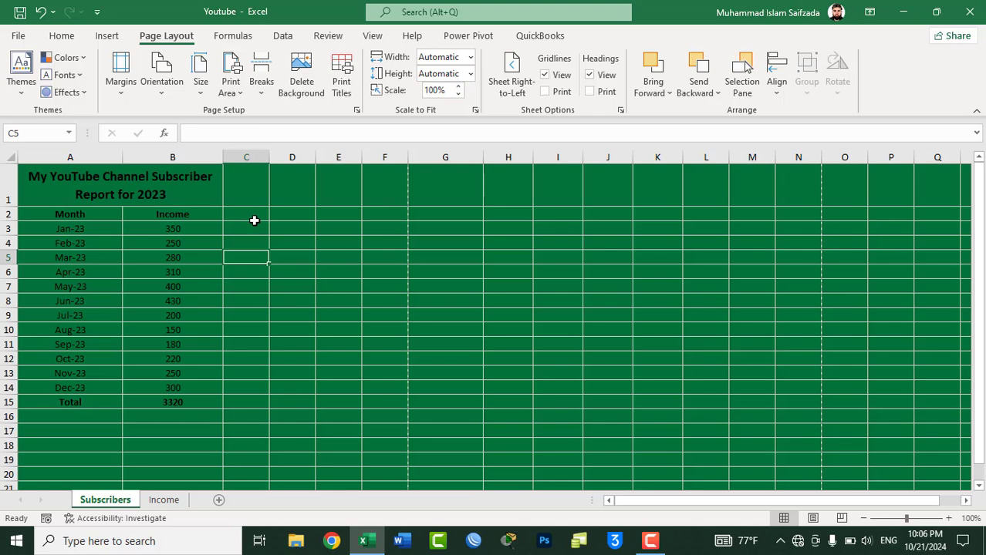
{"action": "left_click", "coordinate": [299, 89]}
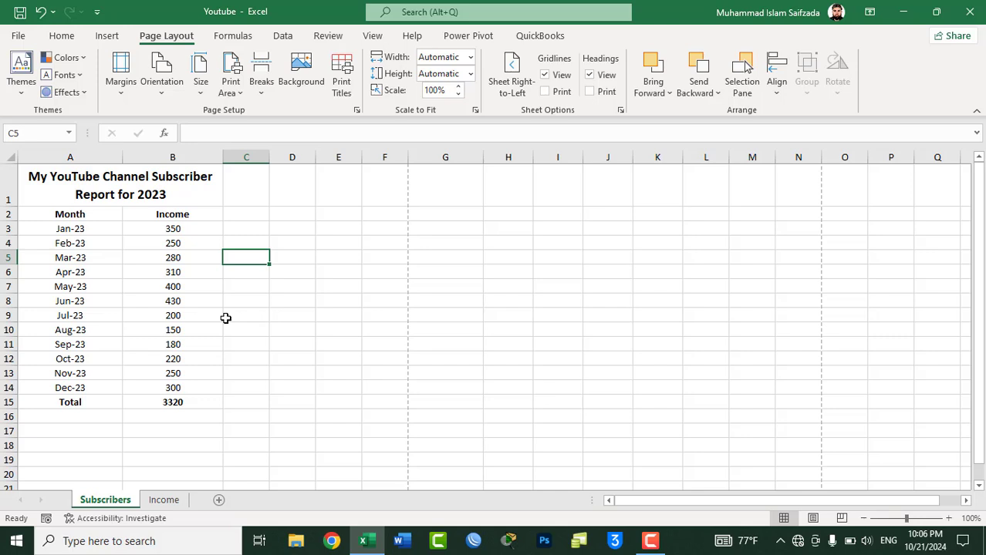
{"action": "left_click", "coordinate": [337, 93]}
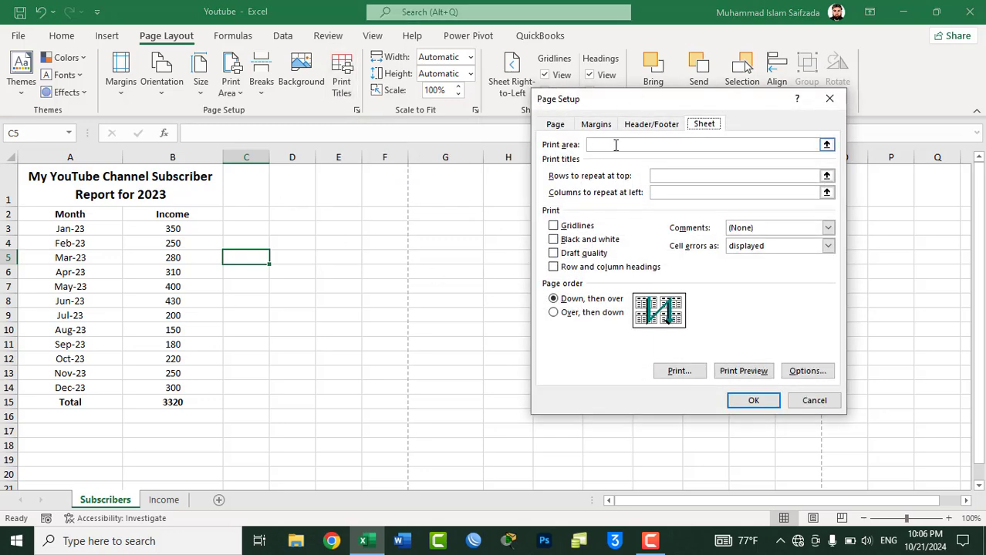
{"action": "left_click", "coordinate": [671, 192]}
{"action": "left_click", "coordinate": [676, 177]}
{"action": "left_click", "coordinate": [676, 193]}
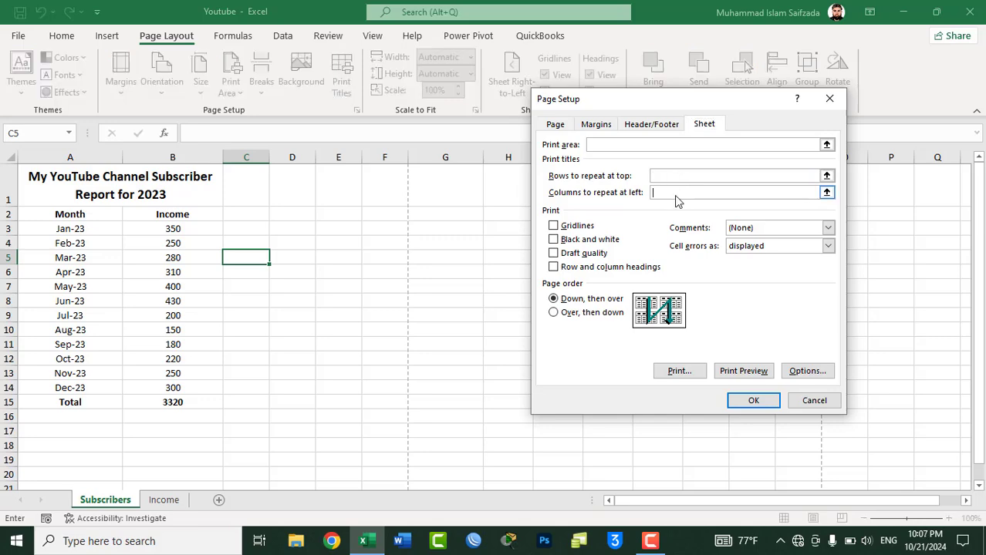
{"action": "left_click", "coordinate": [816, 402]}
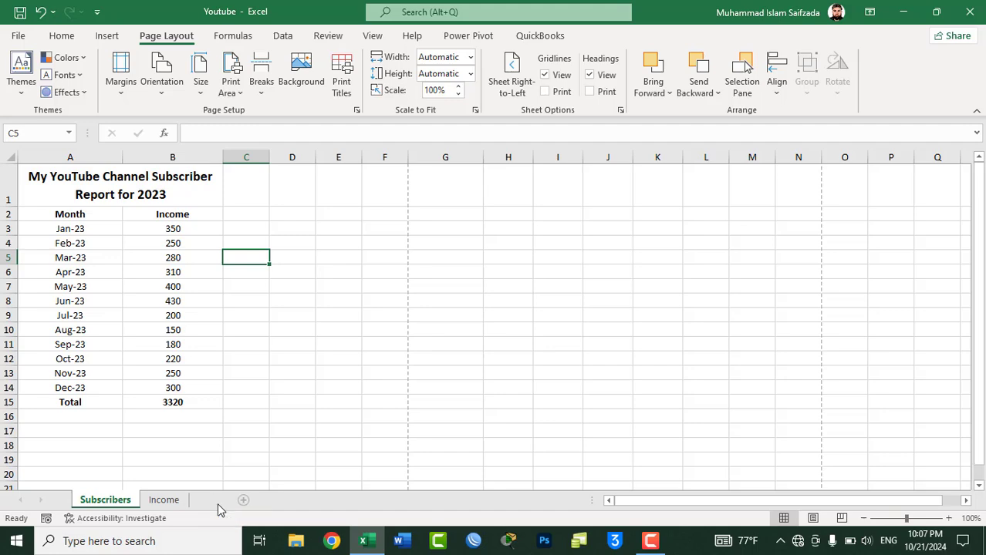
Add Sheet1 and fill A1:AR282 with 'MS Excel' using Ctrl+Enter
{"action": "left_click", "coordinate": [219, 503]}
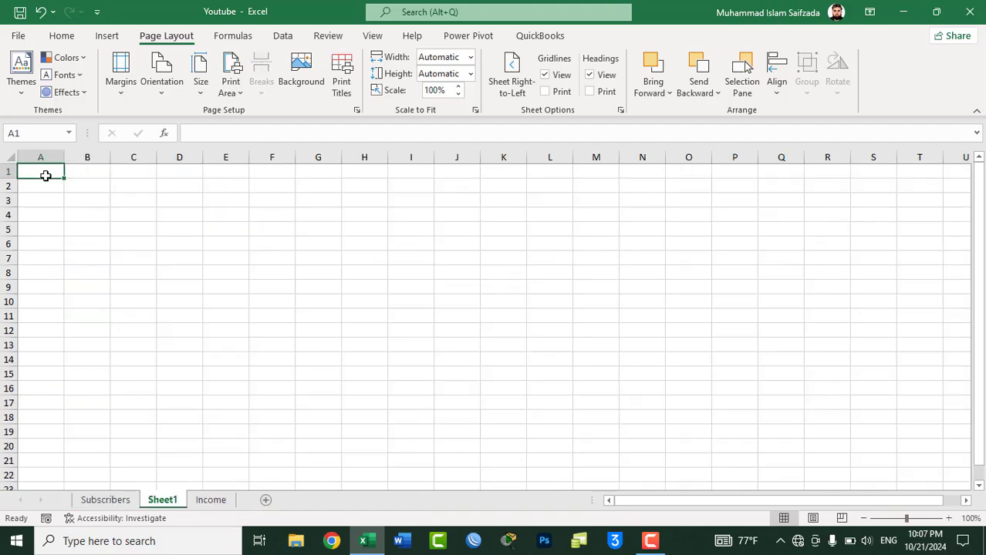
{"action": "left_click_drag", "start_coordinate": [42, 169], "coordinate": [877, 551]}
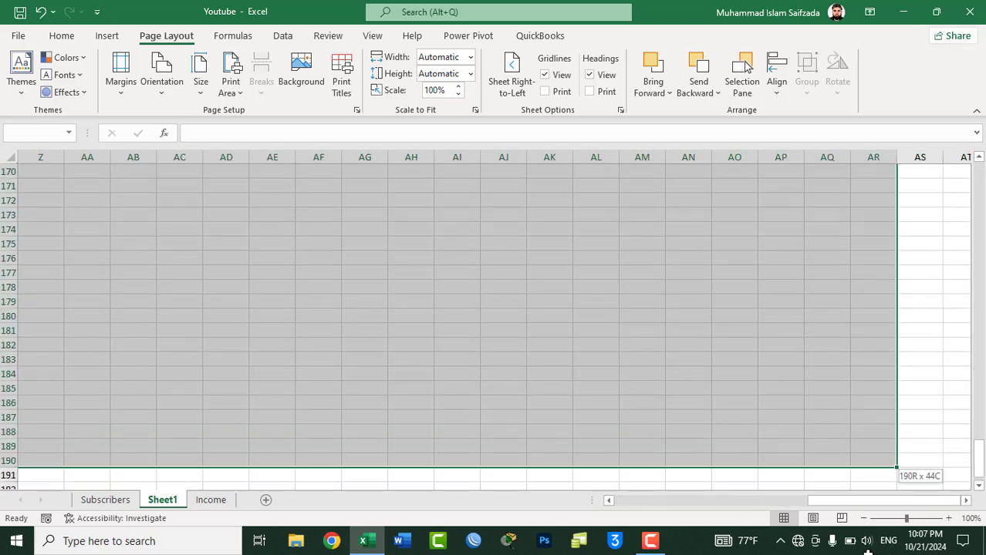
{"action": "left_click_drag", "start_coordinate": [877, 551], "coordinate": [863, 460]}
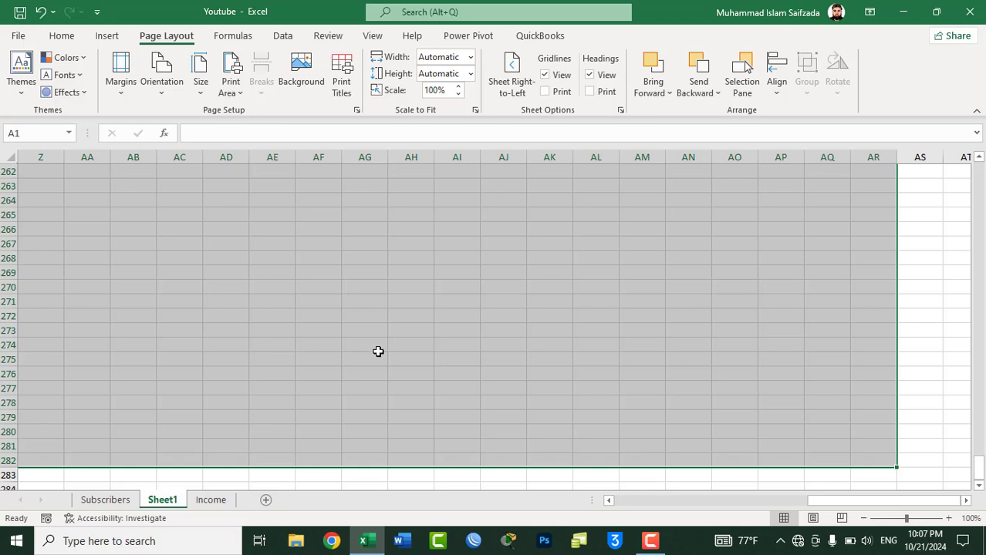
{"action": "type", "text": "MS E"}
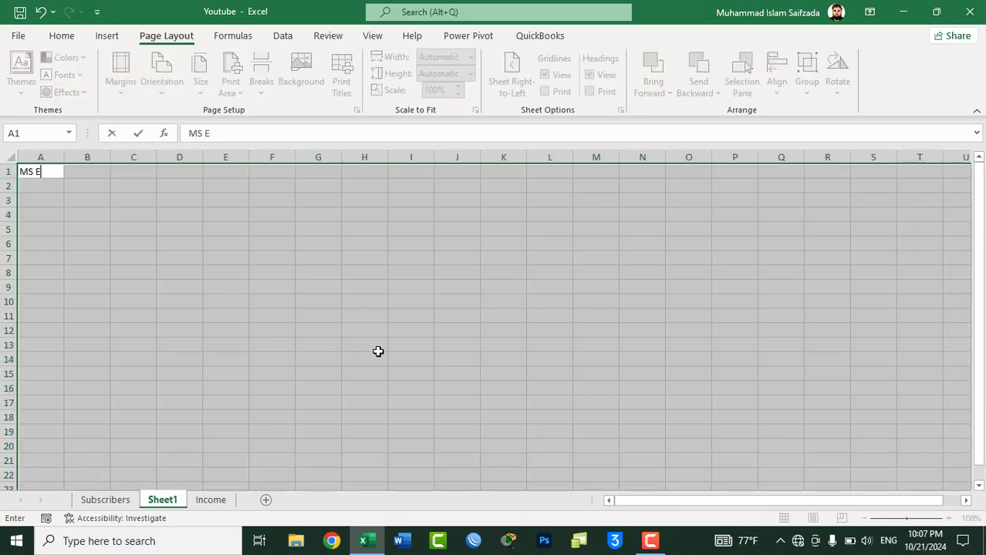
{"action": "type", "text": "xcel"}
{"action": "key", "text": "ctrl+Return"}
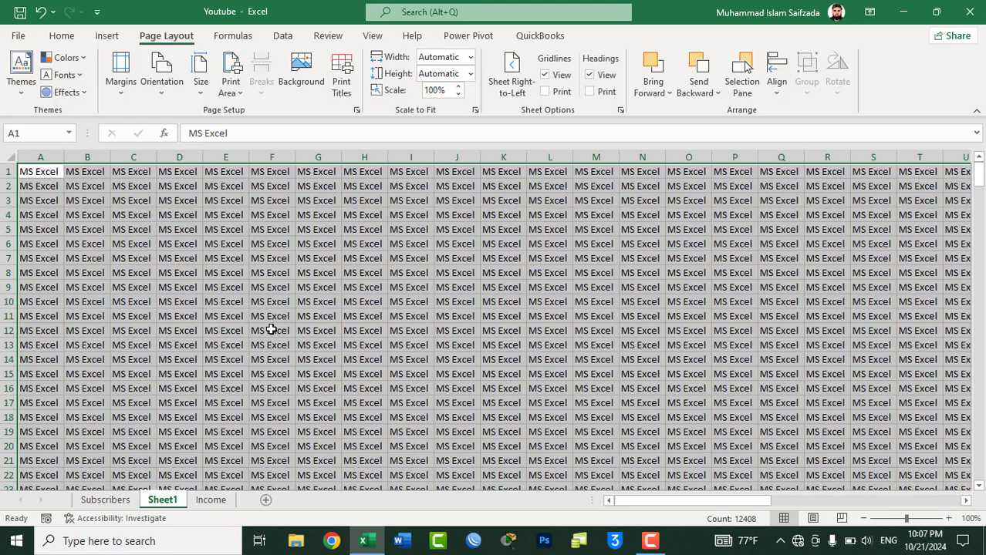
{"action": "left_click", "coordinate": [365, 254]}
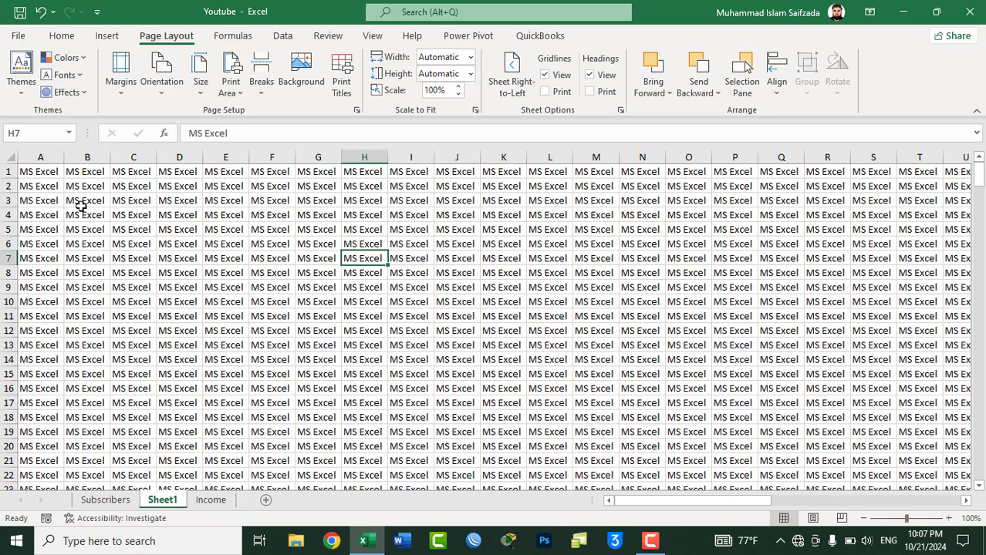
{"action": "left_click", "coordinate": [200, 187]}
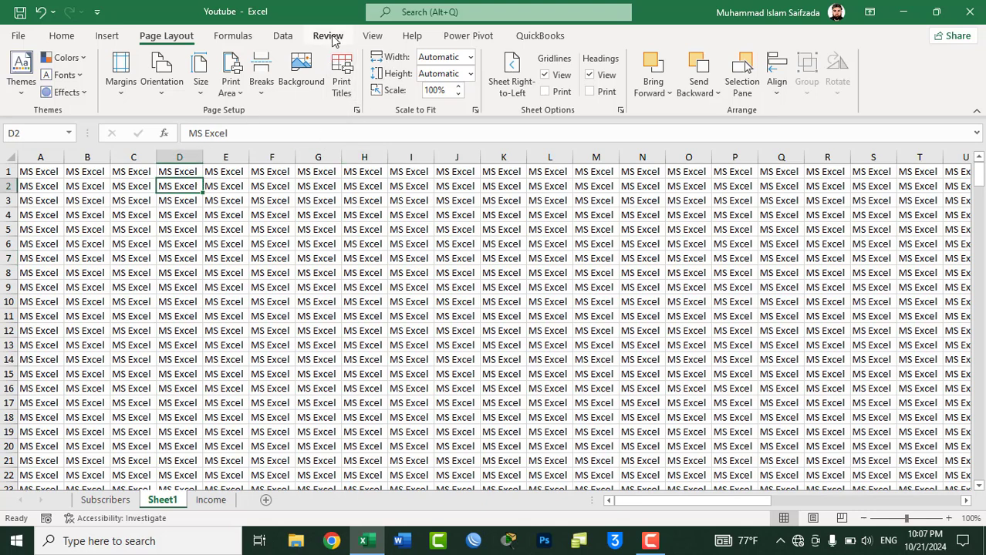
{"action": "left_click", "coordinate": [372, 35]}
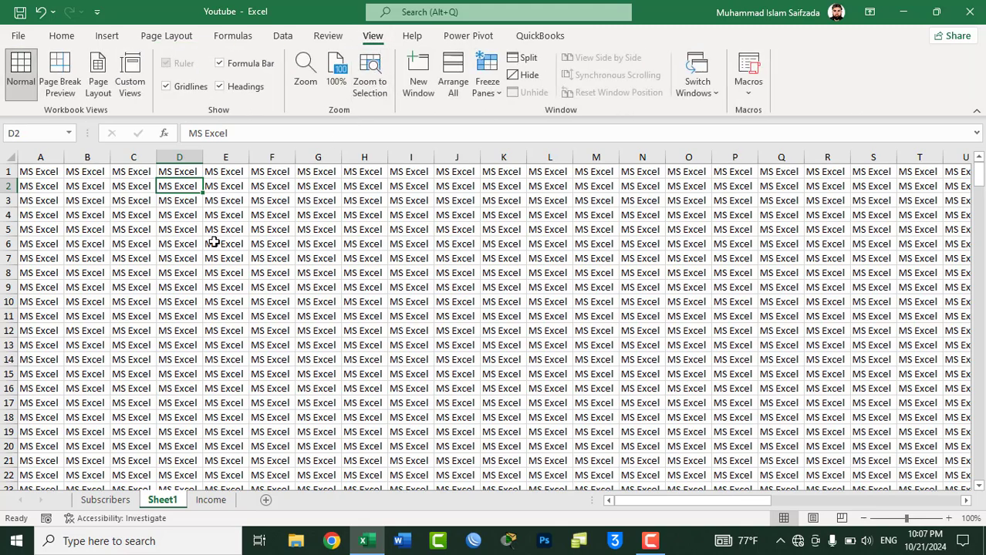
Switch Sheet1 to Page Break Preview and scroll across its numbered printed pages
{"action": "left_click", "coordinate": [60, 77]}
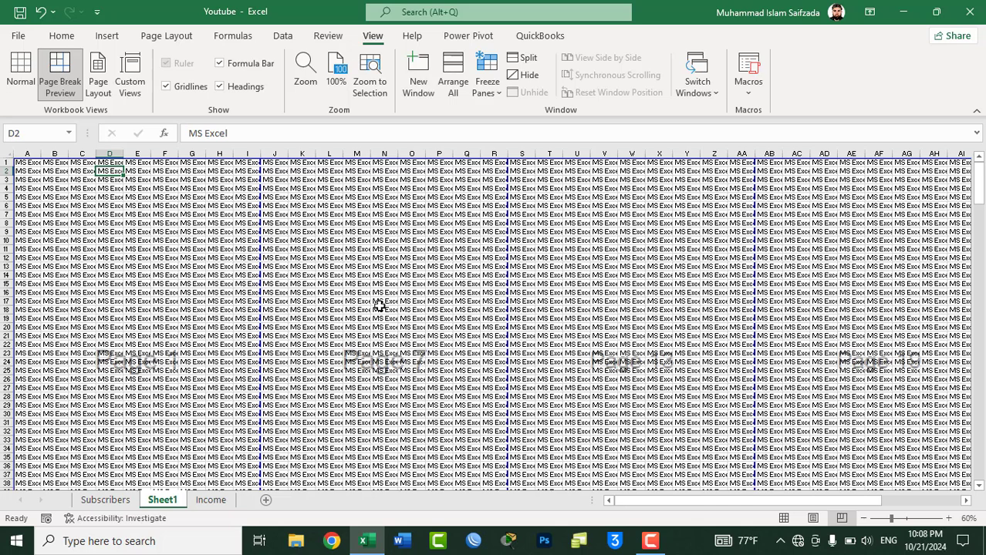
{"action": "left_click", "coordinate": [160, 354]}
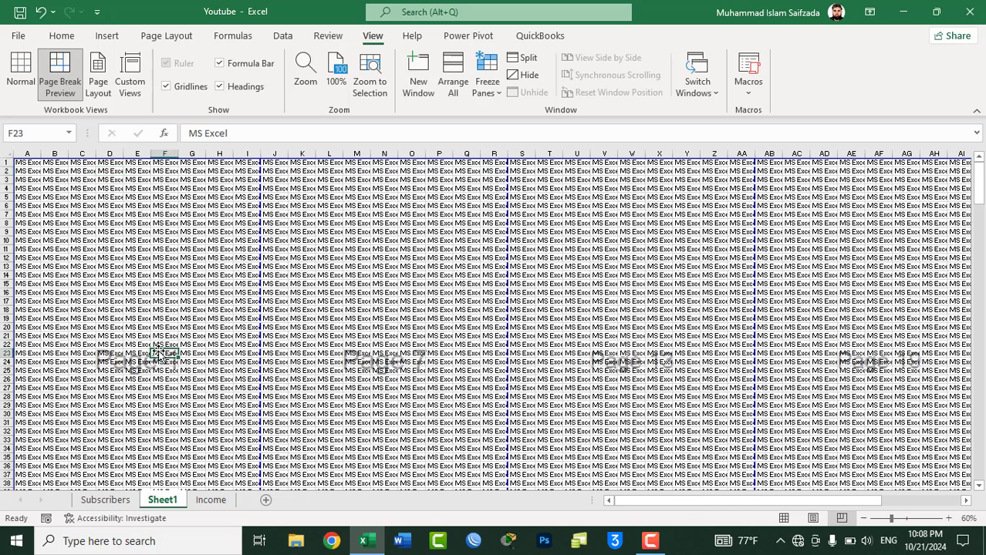
{"action": "scroll", "coordinate": [143, 306], "scroll_direction": "down", "scroll_amount": 20}
{"action": "left_click", "coordinate": [139, 282]}
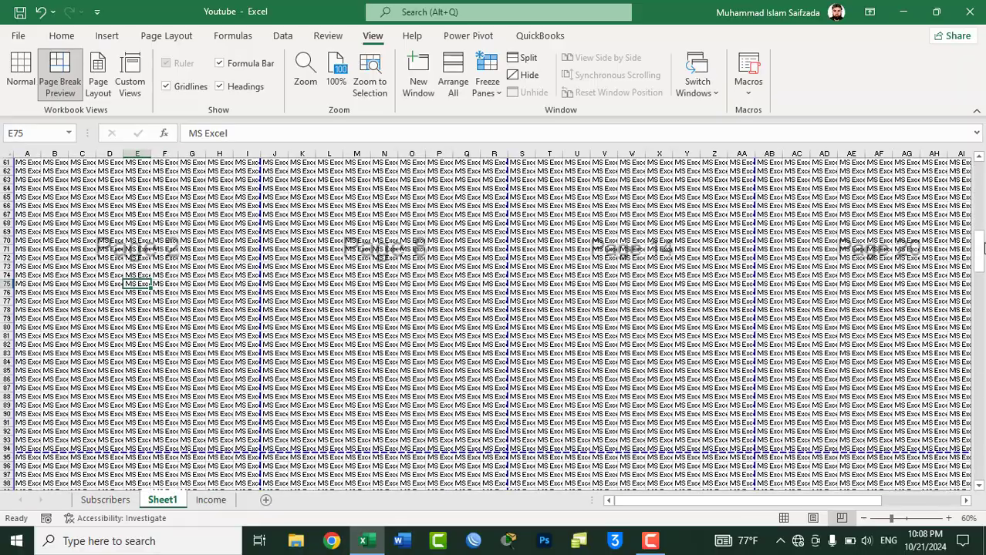
{"action": "left_click_drag", "start_coordinate": [981, 246], "coordinate": [978, 441]}
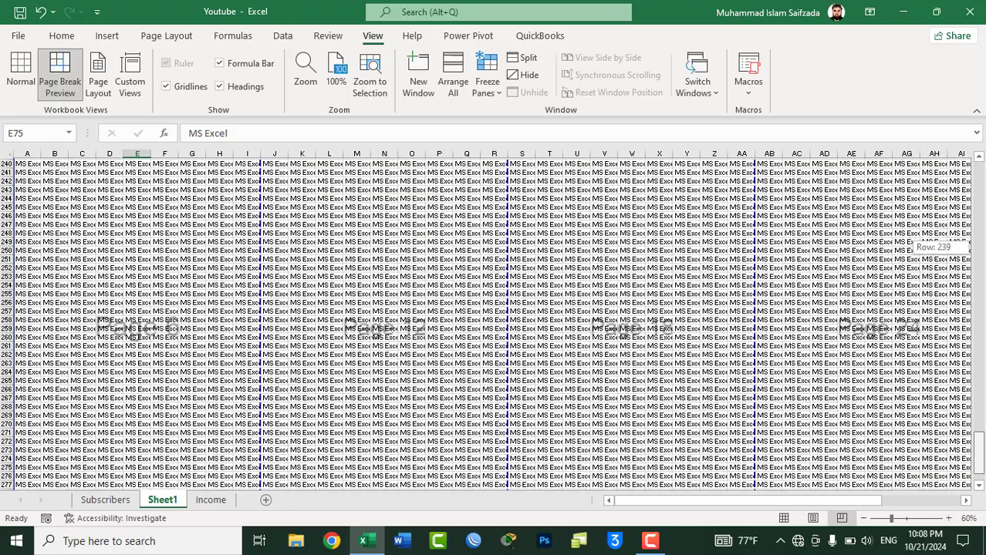
{"action": "left_click_drag", "start_coordinate": [978, 441], "coordinate": [964, 147]}
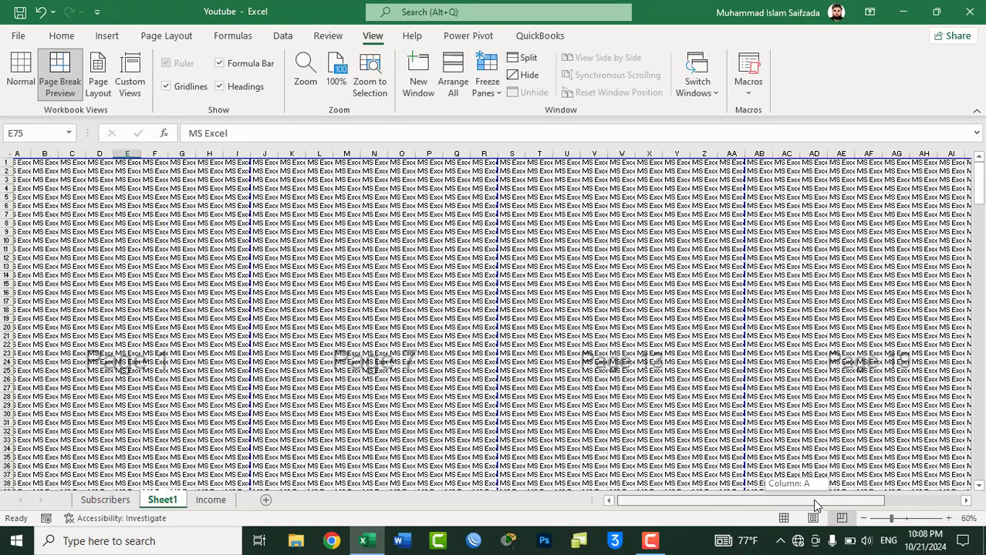
{"action": "left_click_drag", "start_coordinate": [803, 500], "coordinate": [891, 500]}
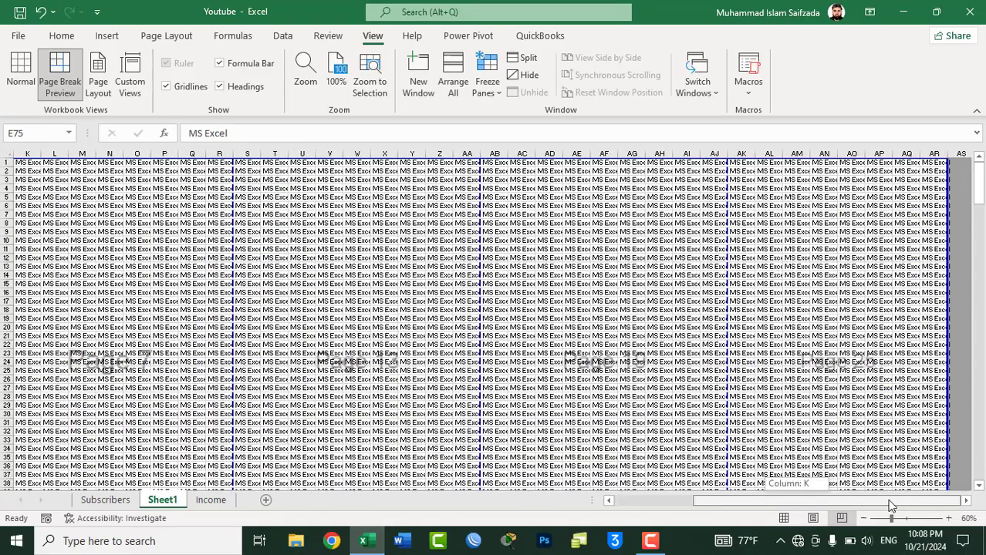
{"action": "mouse_move", "coordinate": [980, 203]}
{"action": "left_mouse_down"}
{"action": "mouse_move", "coordinate": [980, 471]}
{"action": "mouse_move", "coordinate": [963, 177]}
{"action": "left_mouse_up"}
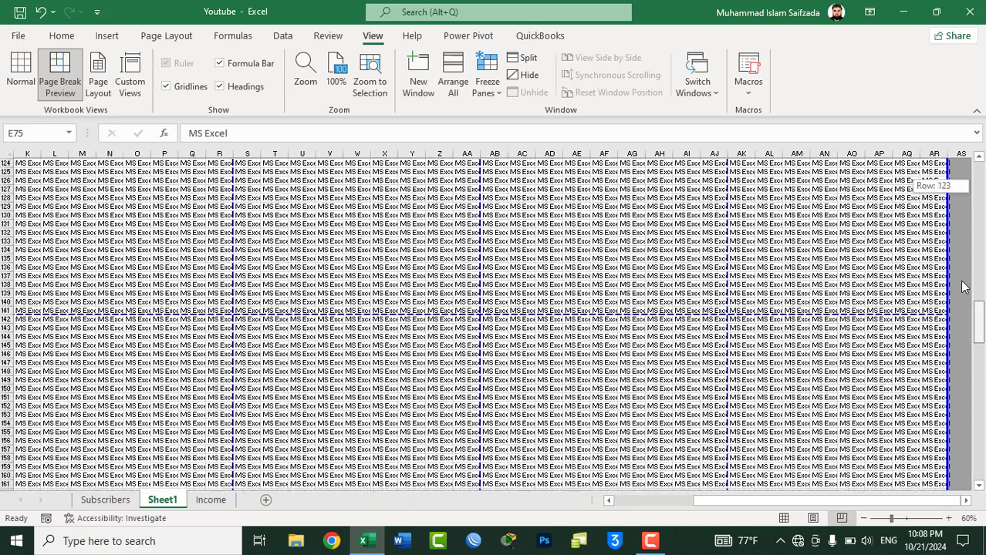
{"action": "left_click_drag", "start_coordinate": [756, 499], "coordinate": [675, 499]}
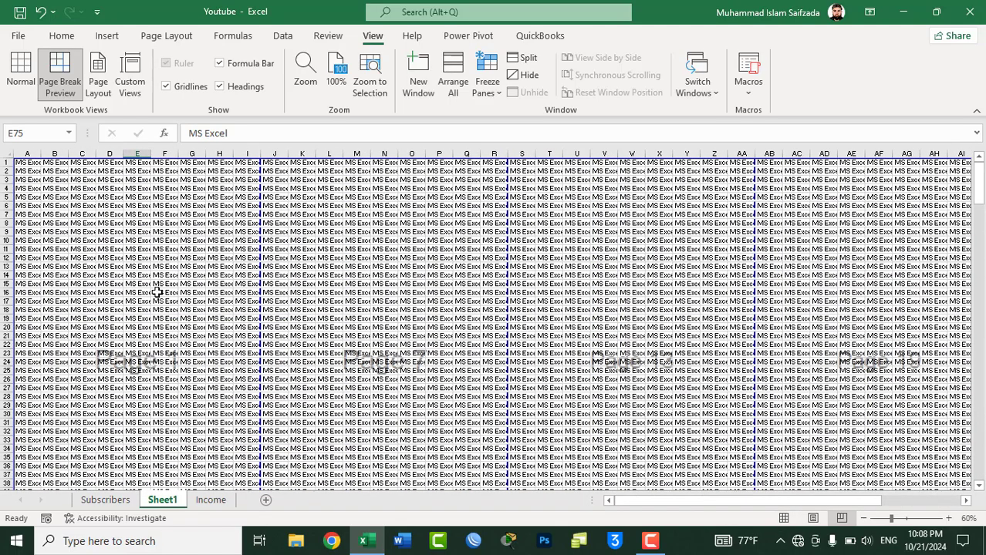
{"action": "left_click", "coordinate": [199, 326]}
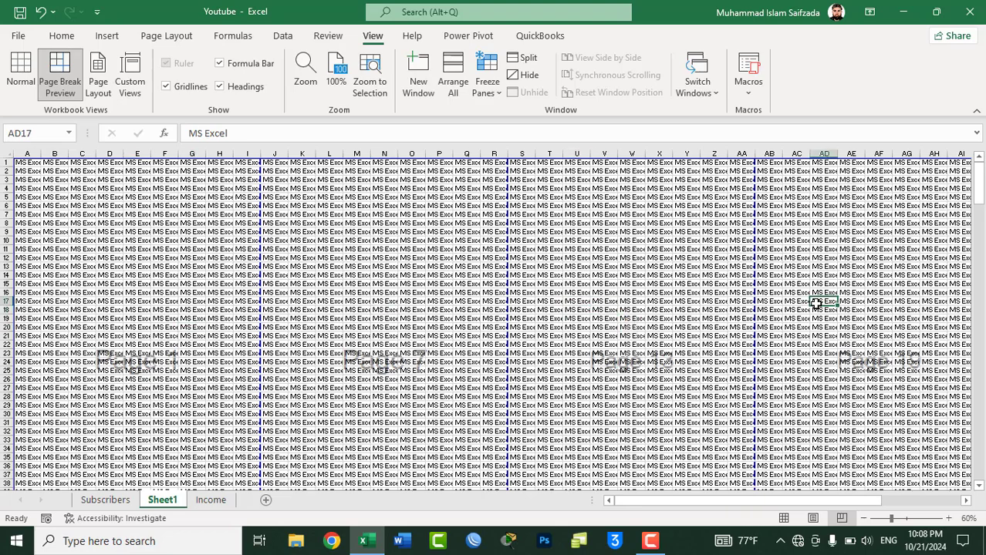
{"action": "left_click_drag", "start_coordinate": [824, 301], "coordinate": [823, 310]}
{"action": "left_click_drag", "start_coordinate": [872, 500], "coordinate": [758, 497]}
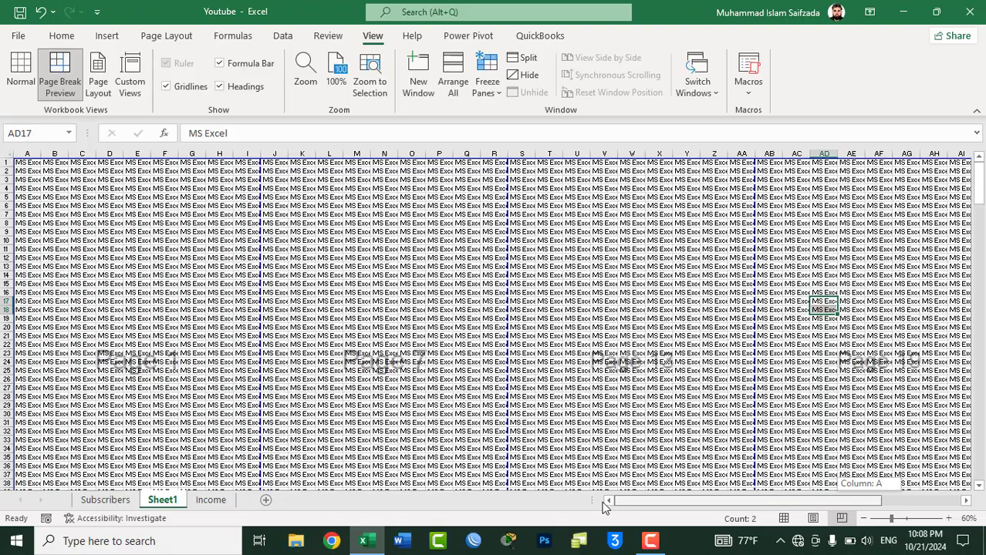
{"action": "mouse_move", "coordinate": [978, 179]}
{"action": "left_mouse_down"}
{"action": "mouse_move", "coordinate": [978, 446]}
{"action": "mouse_move", "coordinate": [956, 110]}
{"action": "left_mouse_up"}
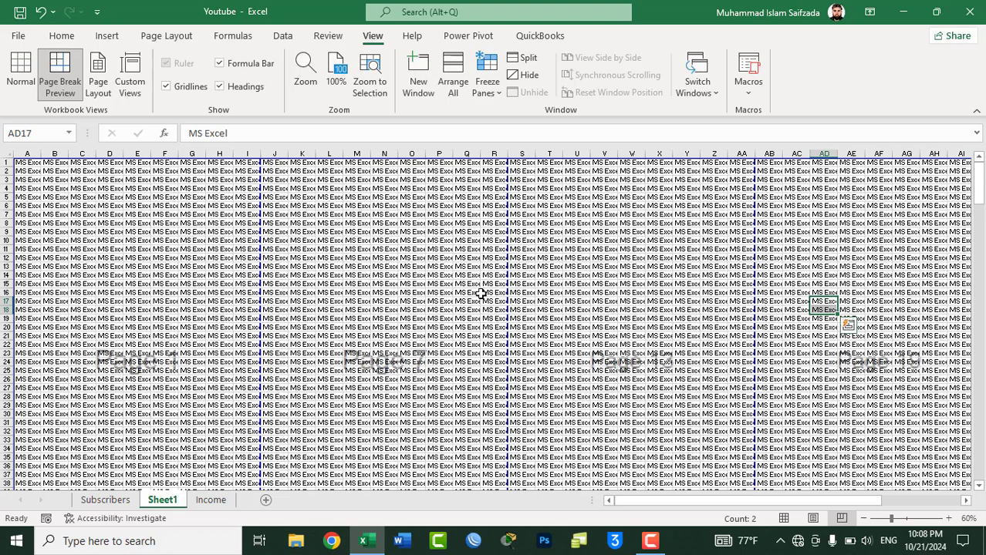
{"action": "left_click", "coordinate": [572, 274]}
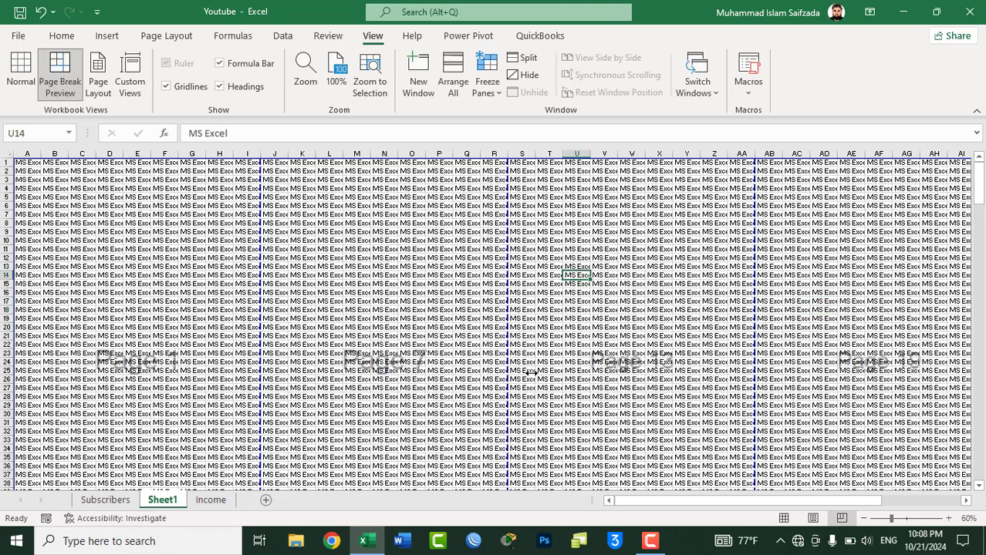
{"action": "left_click", "coordinate": [67, 38]}
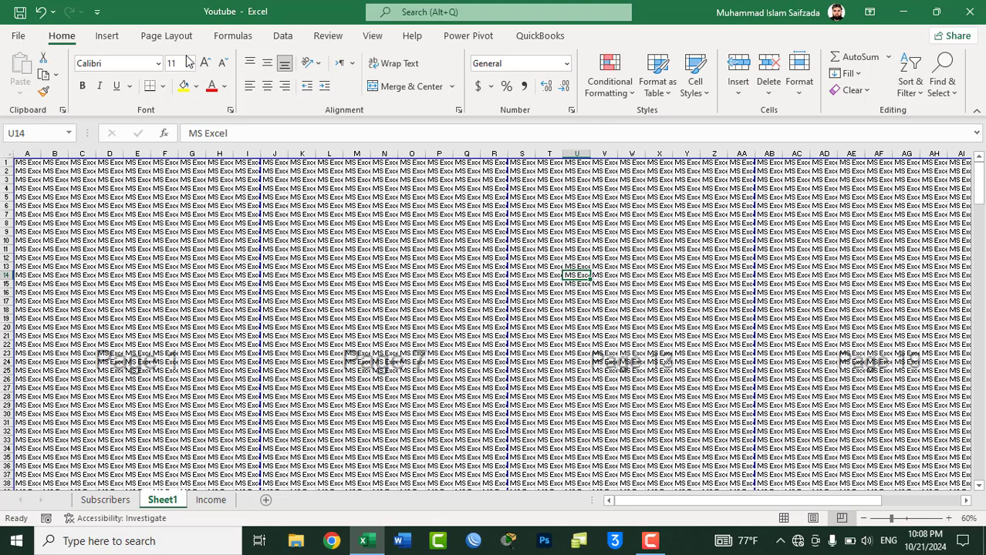
Set Scale to Fit width to 1 page for Sheet1
{"action": "left_click", "coordinate": [165, 36]}
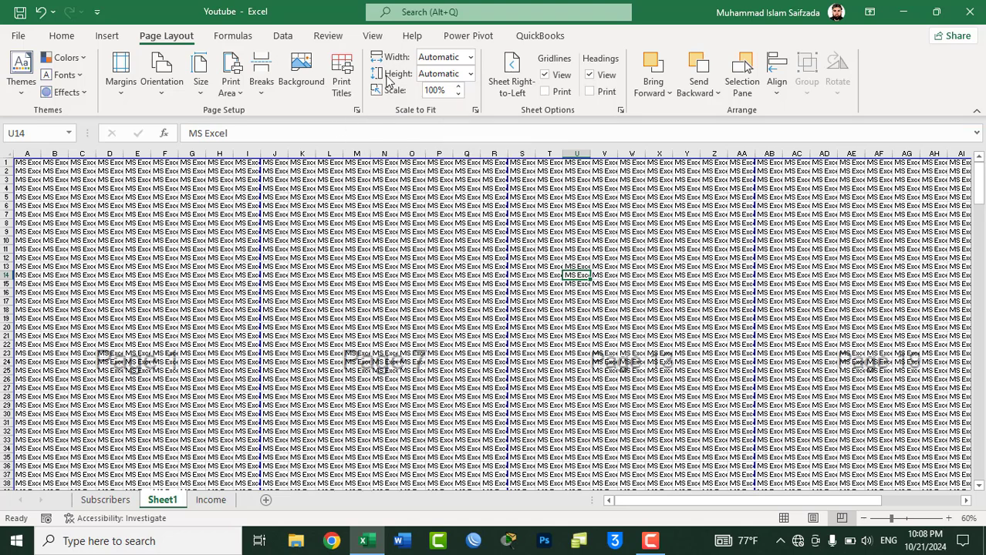
{"action": "left_click", "coordinate": [469, 57]}
{"action": "left_click", "coordinate": [448, 91]}
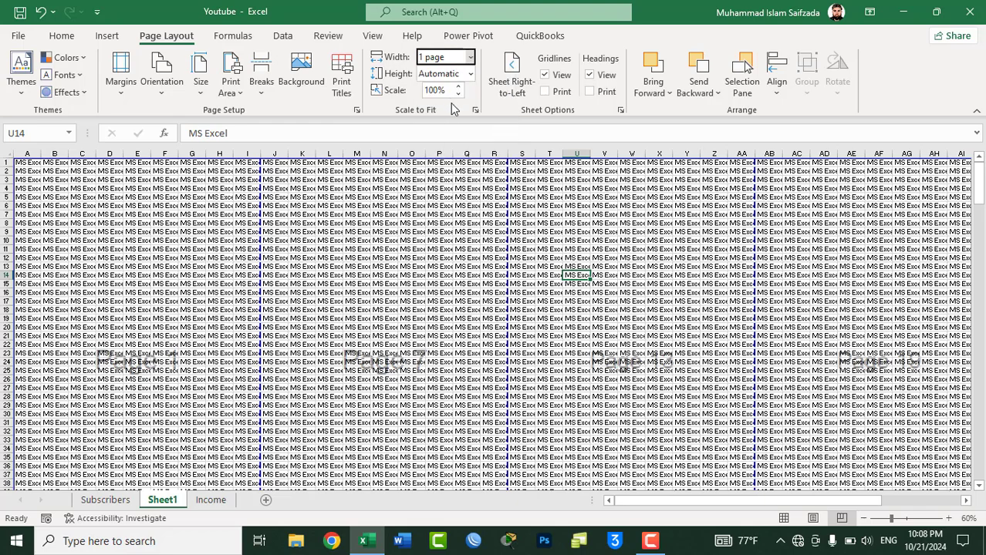
{"action": "left_click_drag", "start_coordinate": [668, 499], "coordinate": [847, 496]}
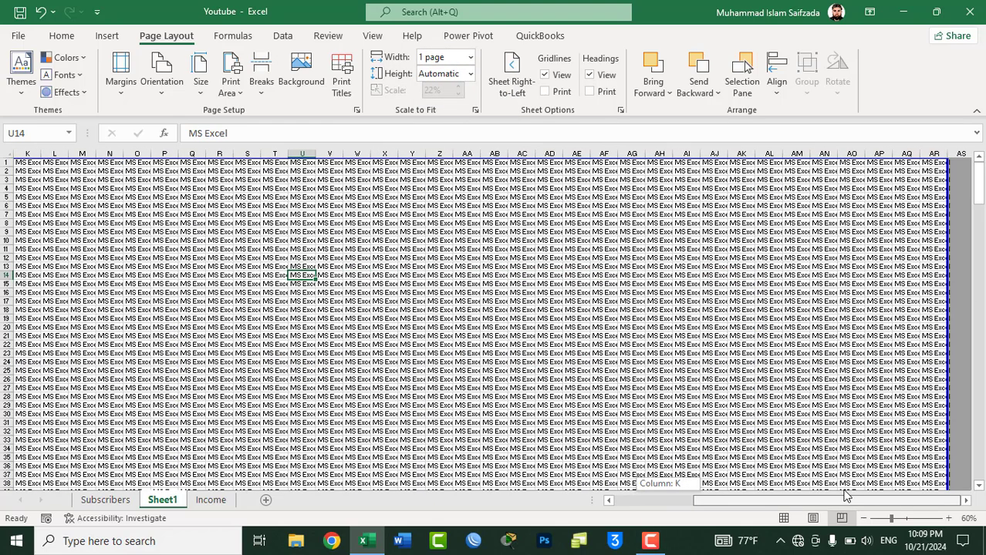
{"action": "left_click_drag", "start_coordinate": [697, 488], "coordinate": [579, 496]}
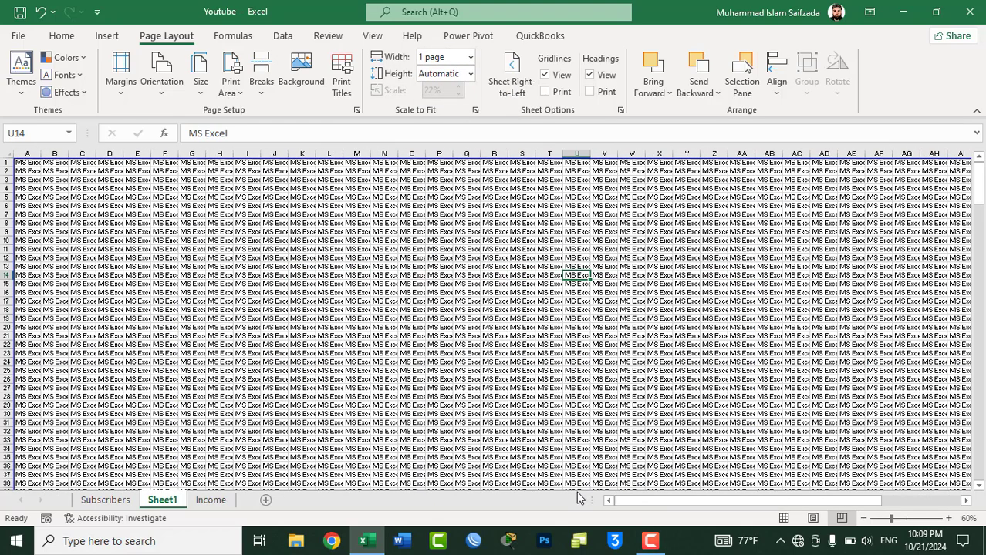
Check both pages of the print preview and bring up Page Setup
{"action": "key", "text": "ctrl+p"}
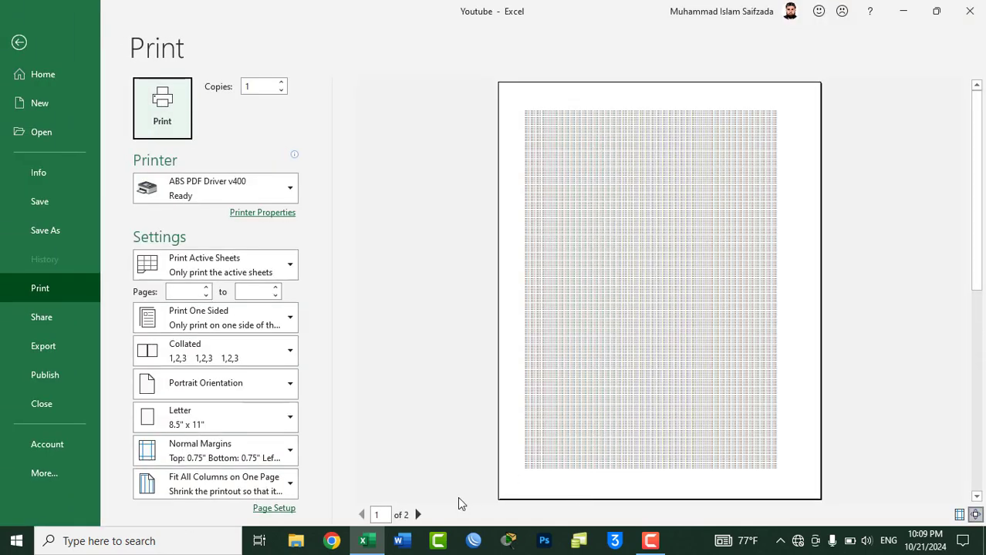
{"action": "left_click", "coordinate": [418, 515]}
{"action": "left_click", "coordinate": [360, 515]}
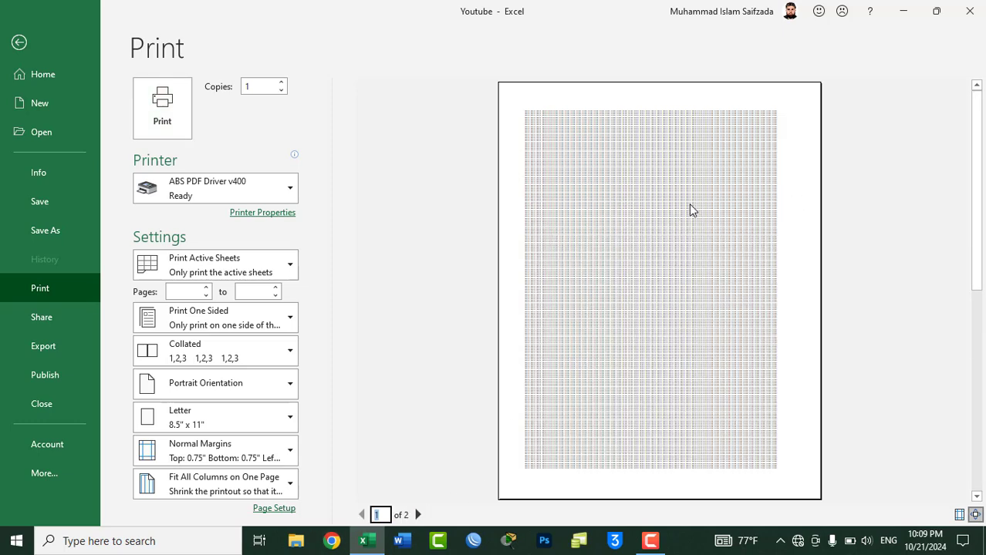
{"action": "left_click", "coordinate": [274, 509]}
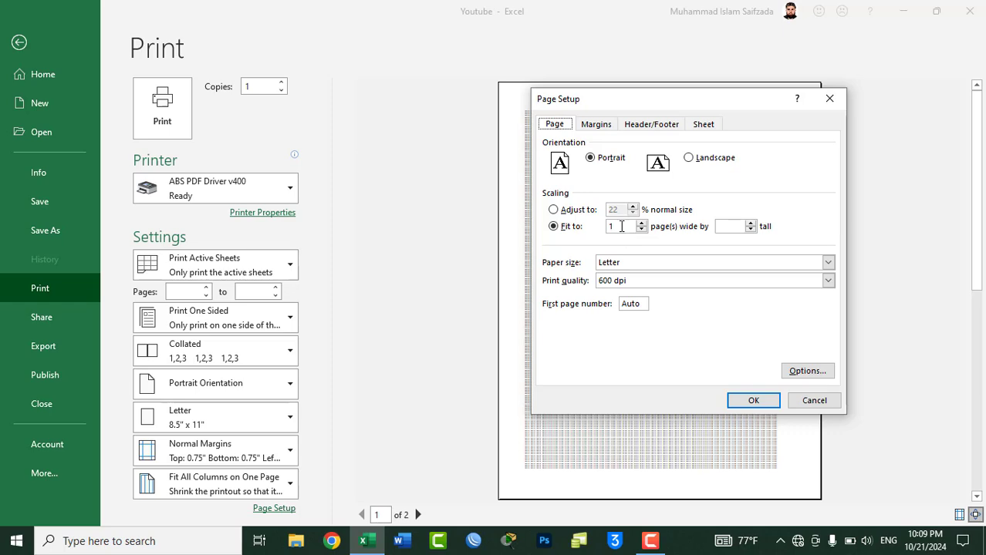
Set the Scale to Fit width to 5 pages
{"action": "left_click", "coordinate": [814, 401]}
{"action": "left_click", "coordinate": [19, 42]}
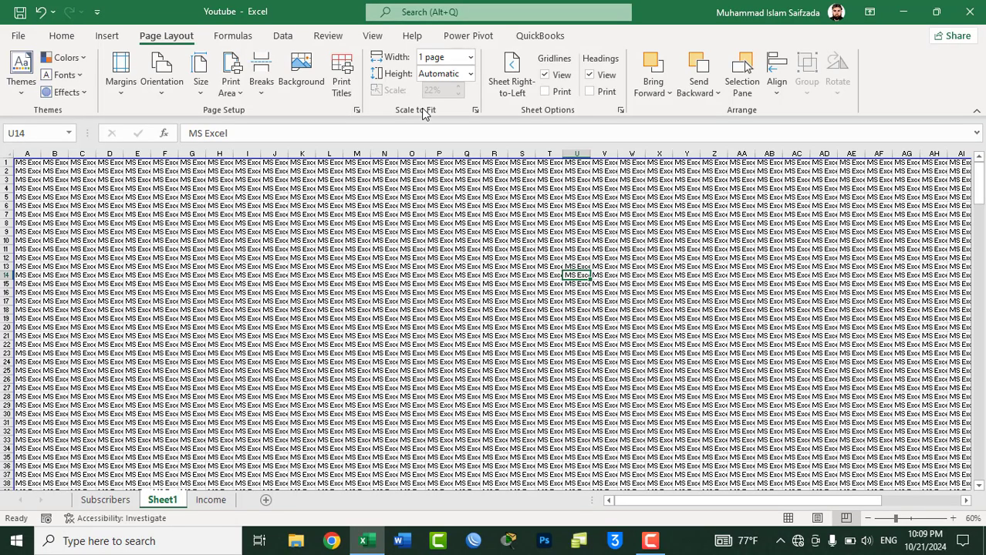
{"action": "left_click", "coordinate": [469, 57]}
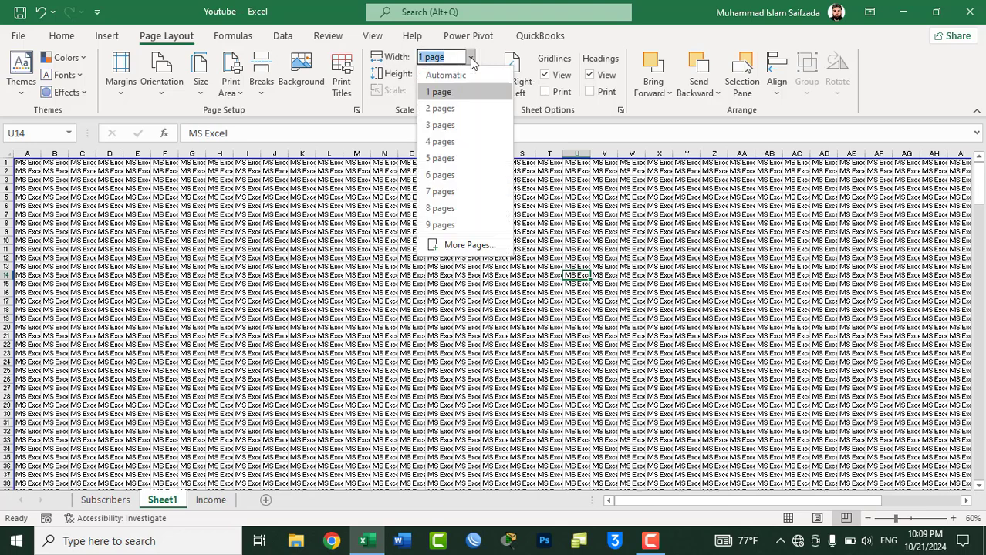
{"action": "left_click", "coordinate": [442, 159]}
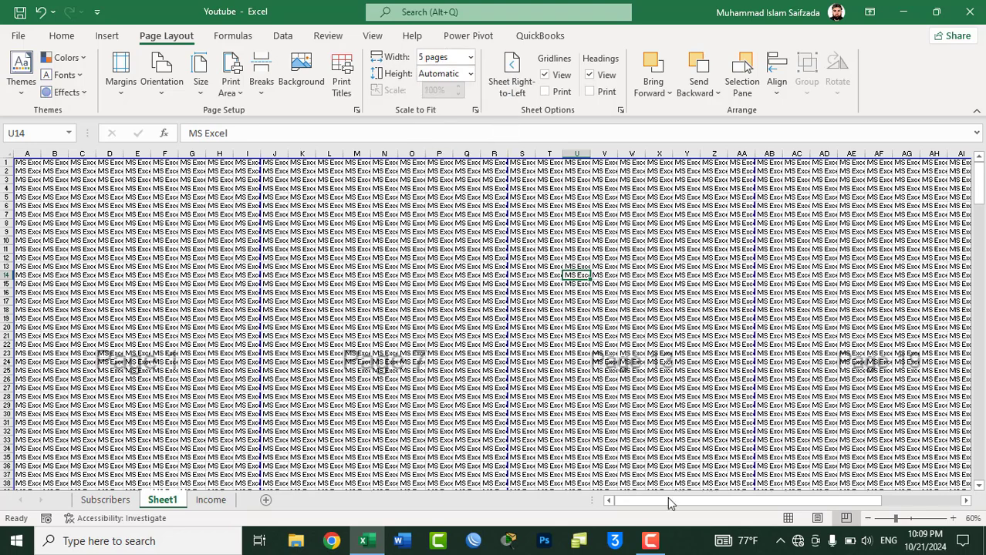
{"action": "mouse_move", "coordinate": [670, 503]}
{"action": "left_mouse_down"}
{"action": "mouse_move", "coordinate": [803, 523]}
{"action": "mouse_move", "coordinate": [612, 509]}
{"action": "left_mouse_up"}
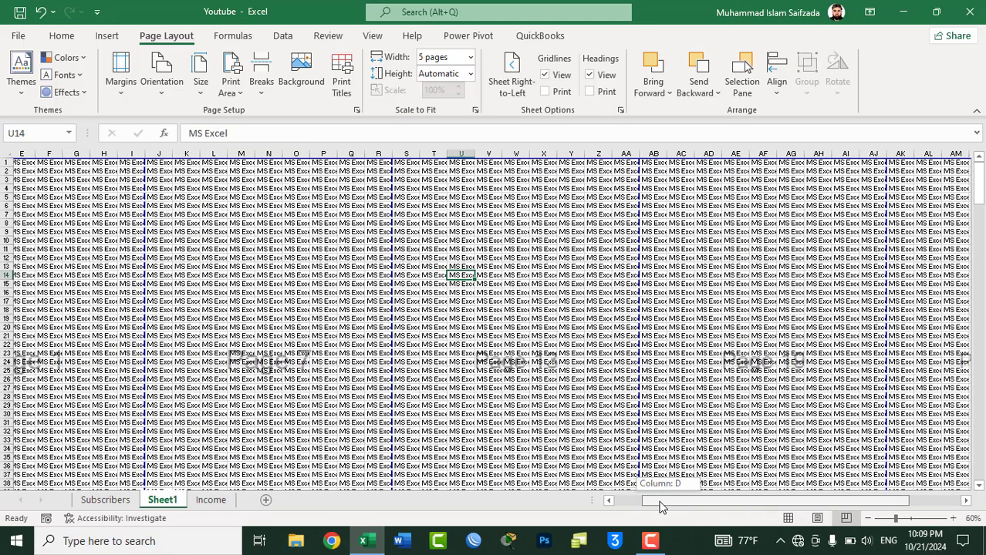
Verify in the print preview and Page Setup that Sheet1 now prints on 30 pages
{"action": "left_click", "coordinate": [17, 36]}
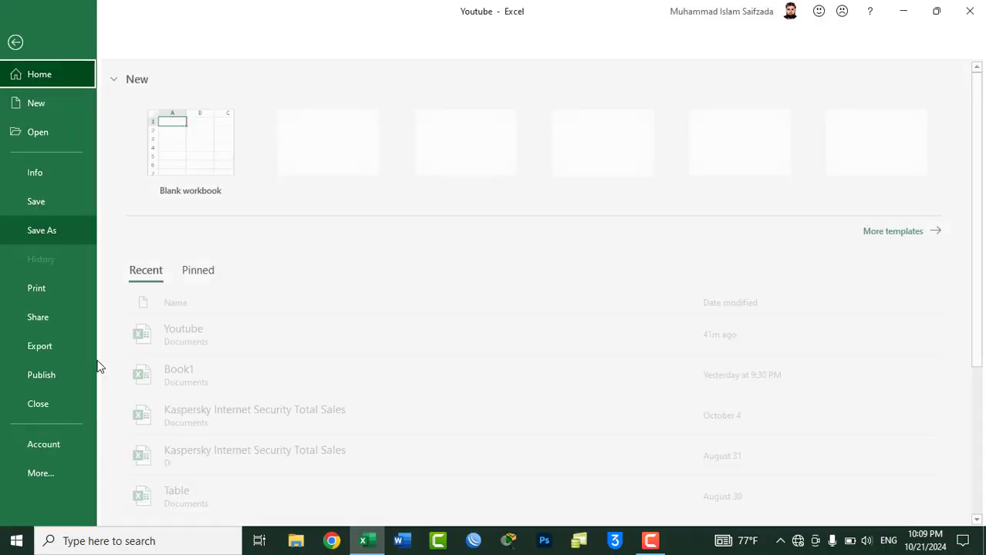
{"action": "left_click", "coordinate": [46, 297]}
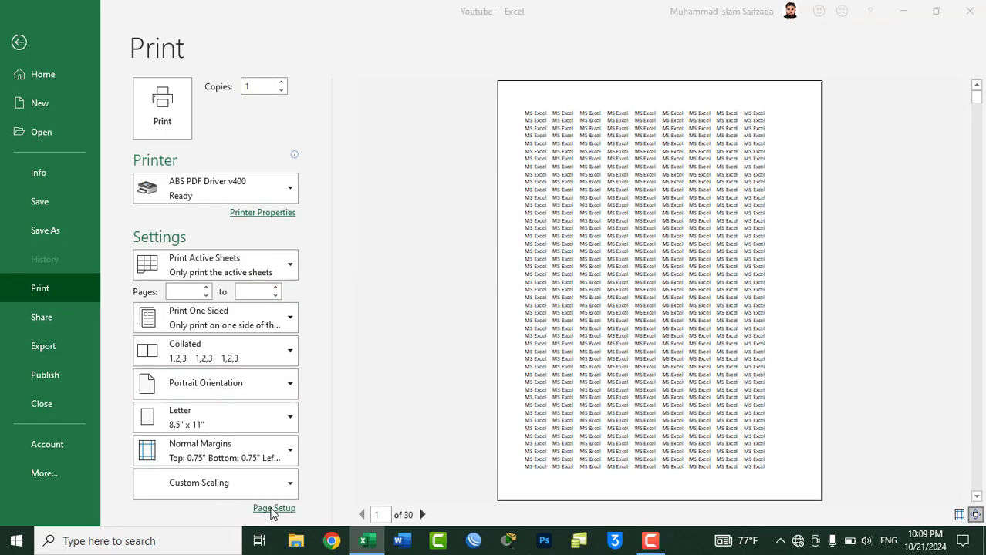
{"action": "left_click", "coordinate": [270, 510]}
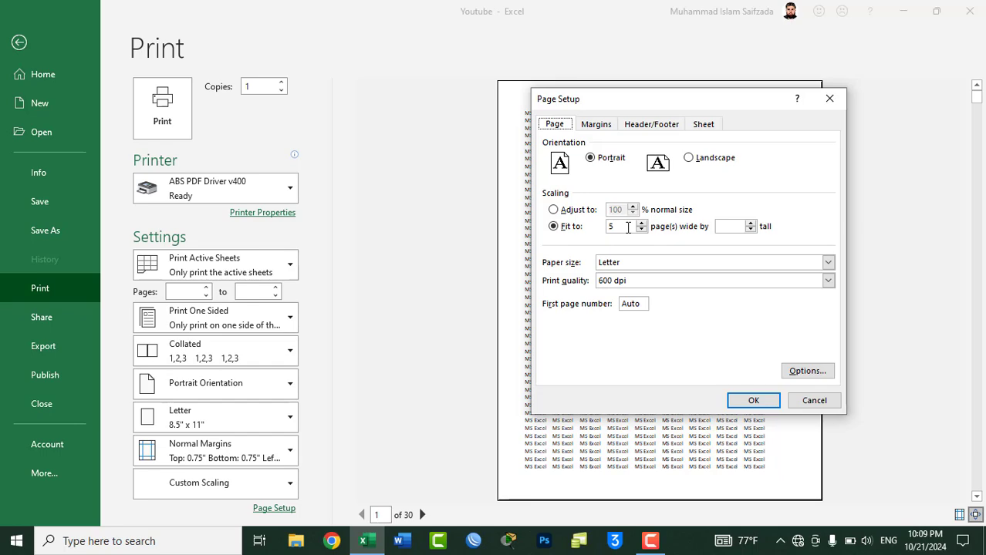
{"action": "left_click", "coordinate": [814, 401]}
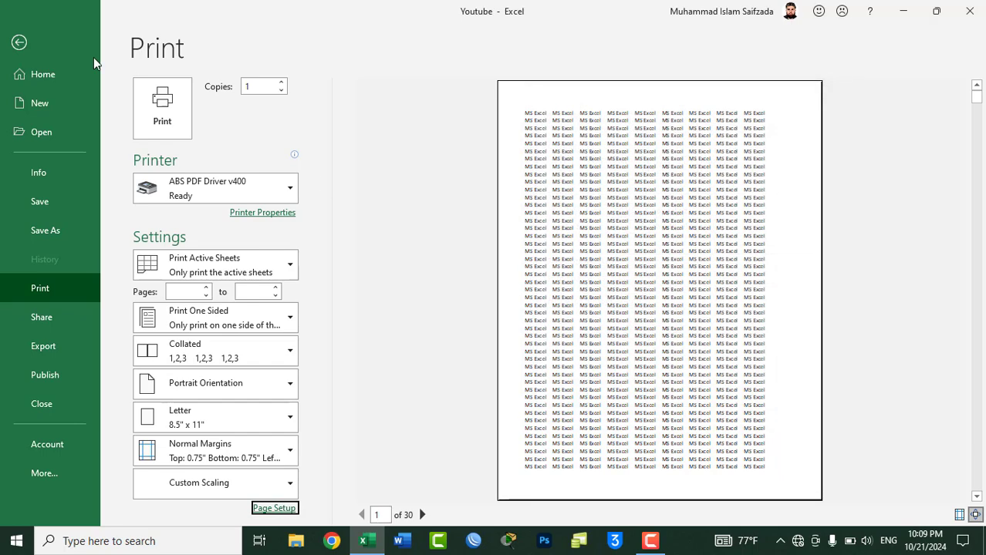
{"action": "left_click", "coordinate": [19, 44]}
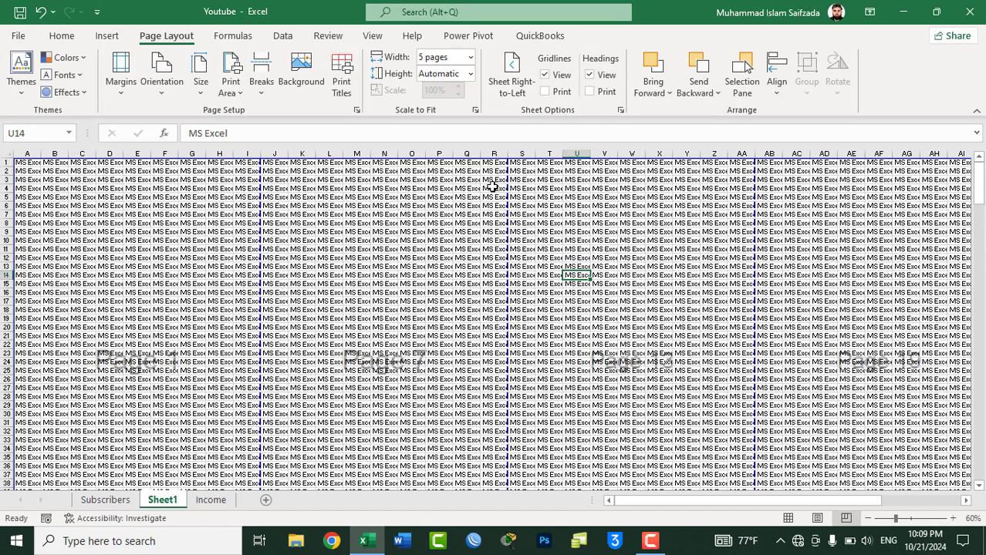
Reset the Scale to Fit width to Automatic
{"action": "left_click", "coordinate": [471, 59]}
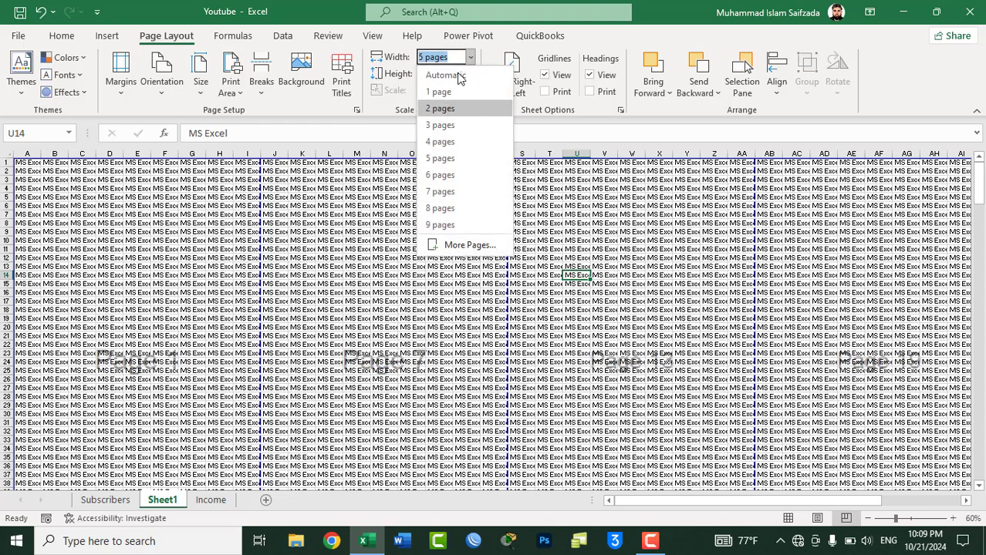
{"action": "left_click", "coordinate": [447, 75]}
{"action": "left_click", "coordinate": [448, 260]}
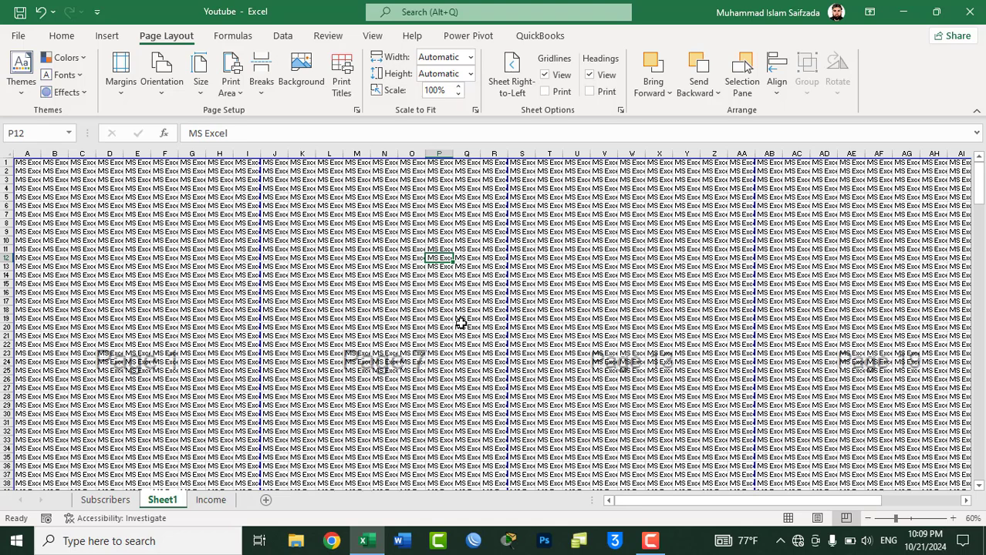
Set the Scale to Fit height to 3 pages, bringing the scale to 50%
{"action": "left_click", "coordinate": [472, 74]}
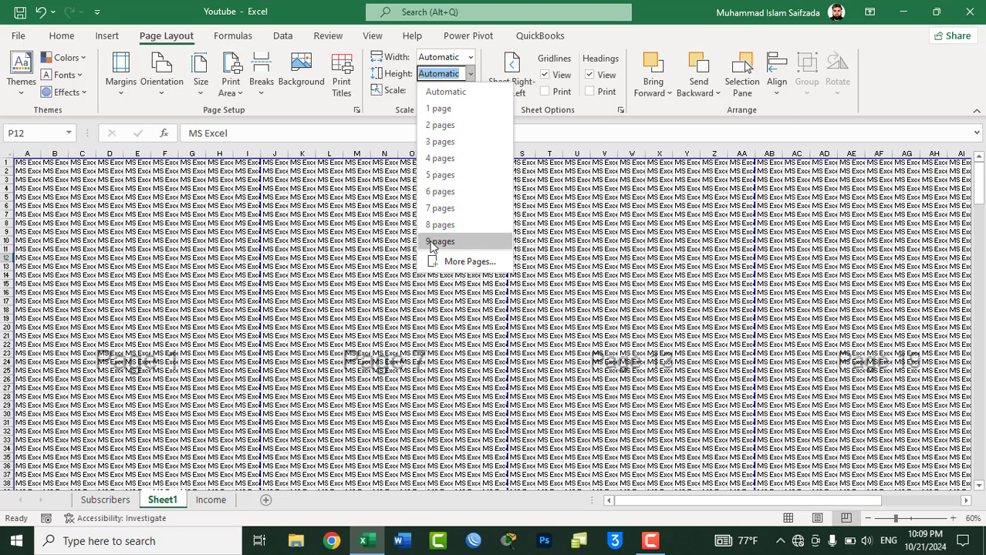
{"action": "left_click", "coordinate": [440, 142]}
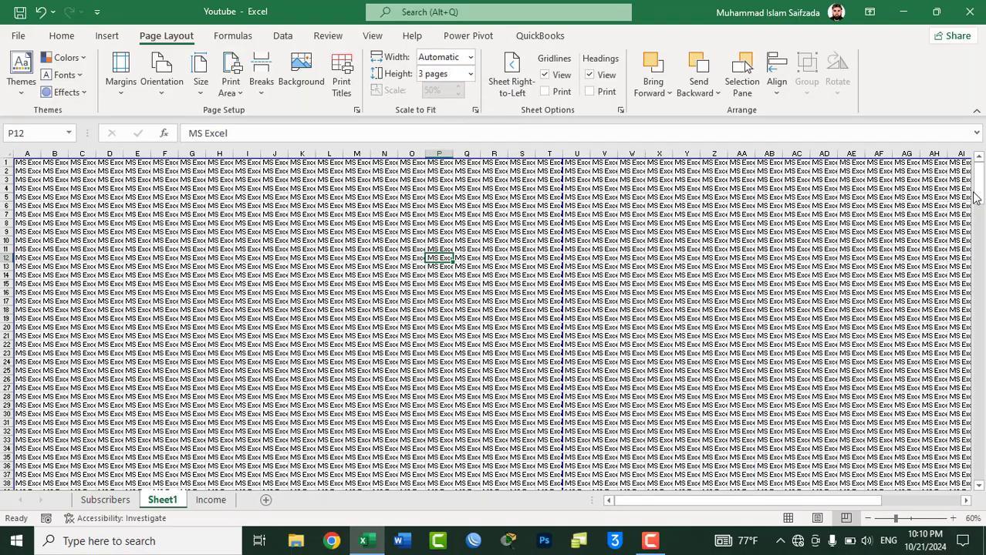
{"action": "left_click_drag", "start_coordinate": [977, 185], "coordinate": [977, 448]}
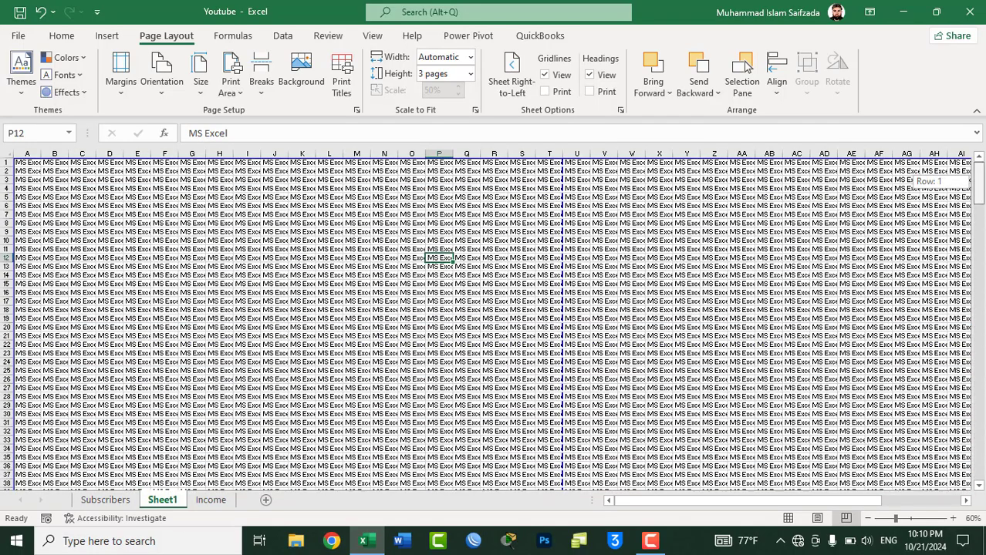
{"action": "left_click_drag", "start_coordinate": [978, 182], "coordinate": [977, 174]}
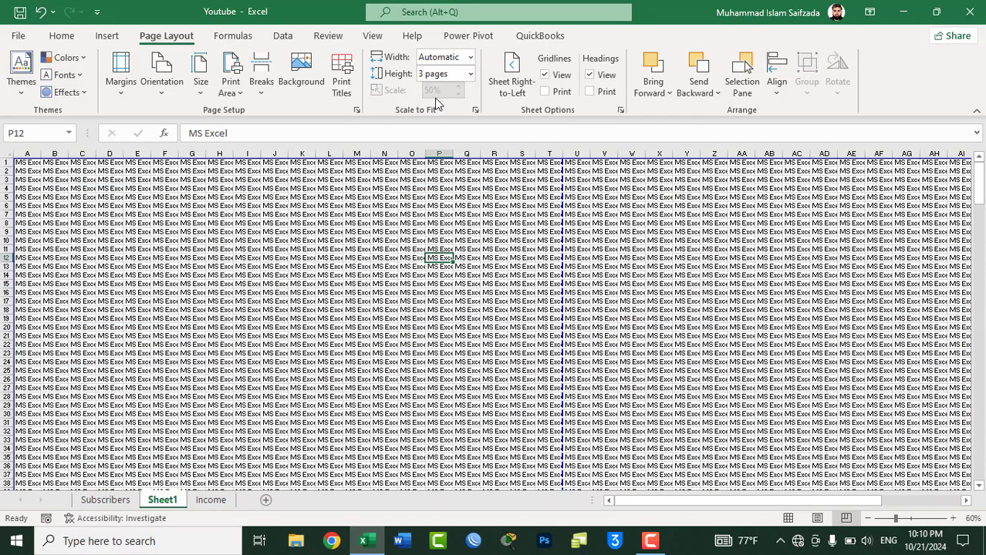
Fit the printout to 6 pages tall and scroll through the page breaks
{"action": "left_click", "coordinate": [278, 284]}
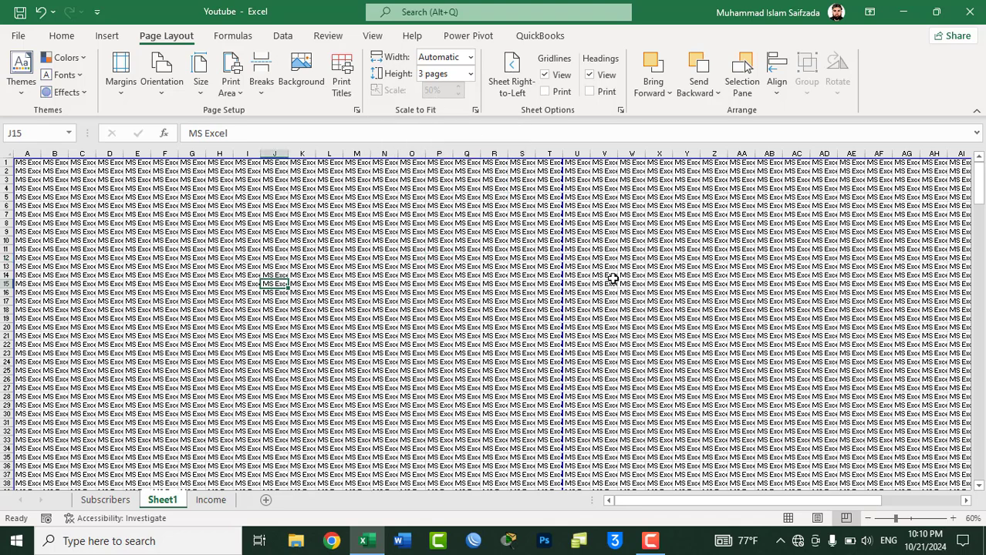
{"action": "left_click", "coordinate": [470, 74]}
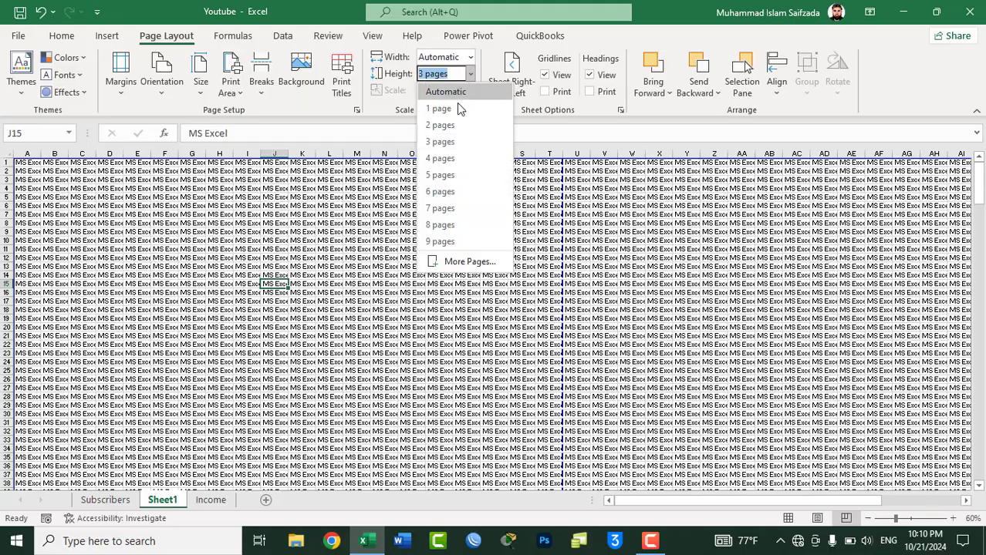
{"action": "left_click", "coordinate": [441, 191]}
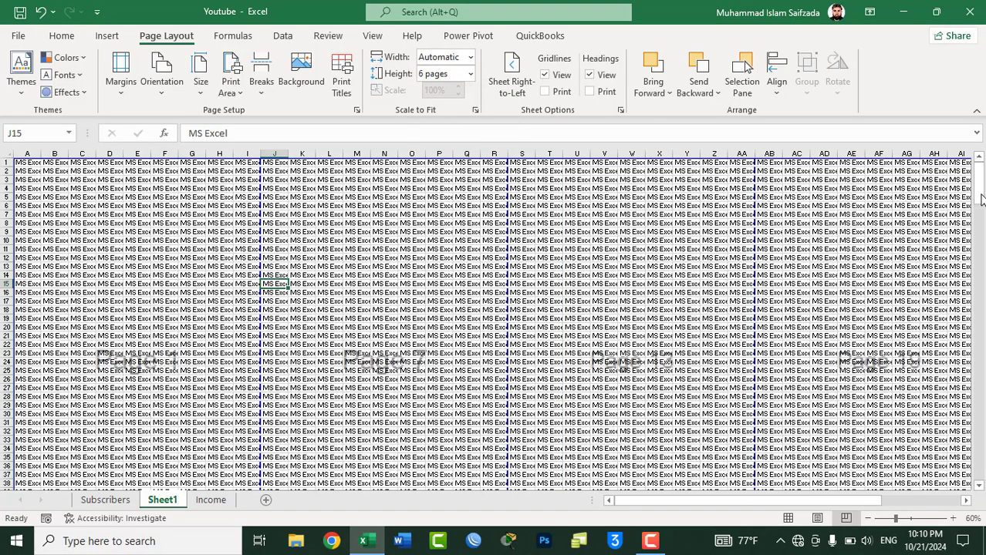
{"action": "left_click_drag", "start_coordinate": [982, 199], "coordinate": [979, 494]}
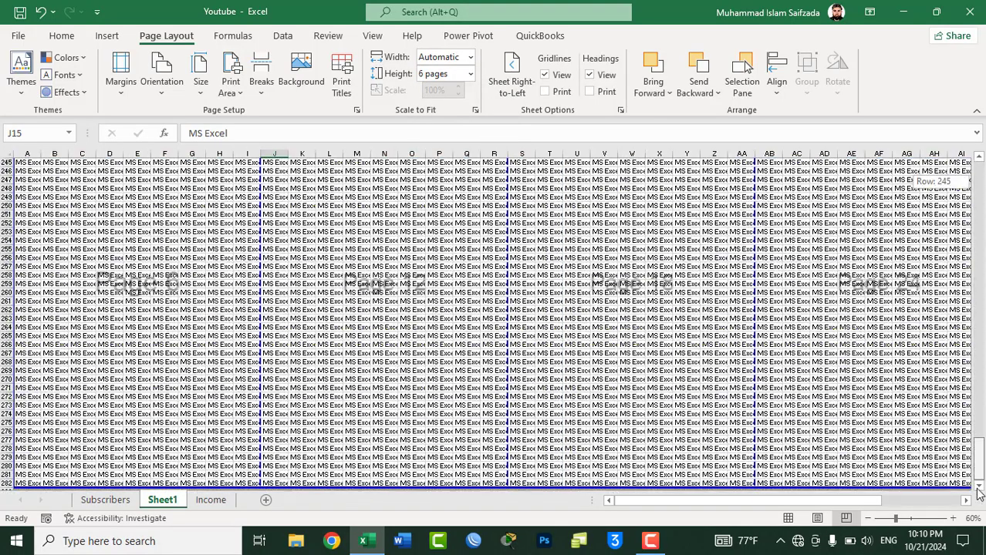
{"action": "left_click_drag", "start_coordinate": [979, 494], "coordinate": [978, 166]}
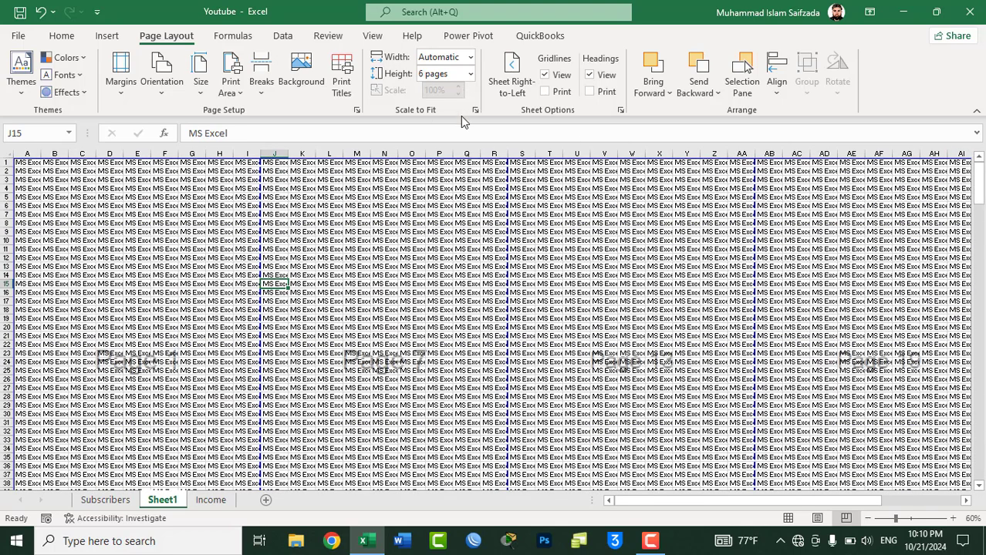
Fit the printout to 2 pages wide by 3 pages tall, scaling it to 44%
{"action": "left_click", "coordinate": [470, 57]}
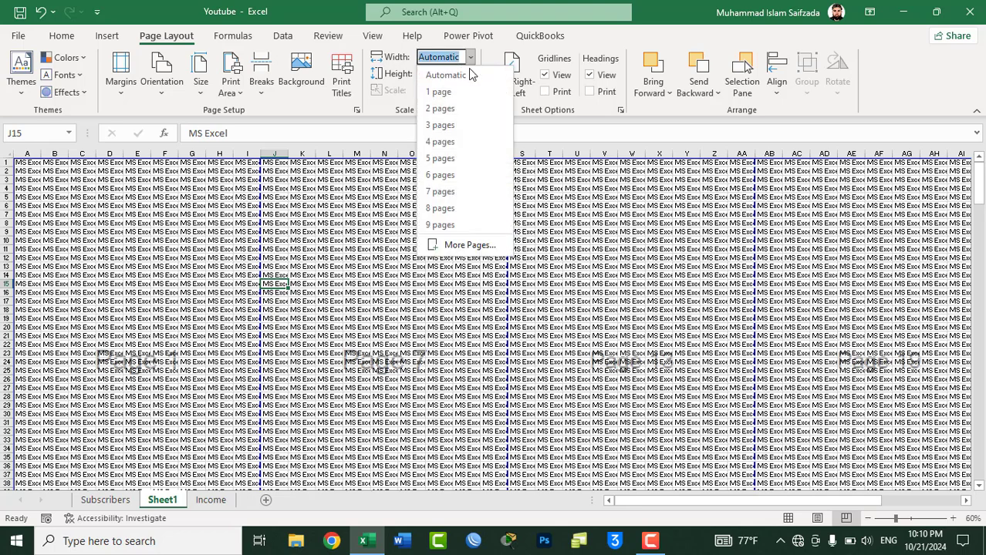
{"action": "left_click", "coordinate": [461, 109]}
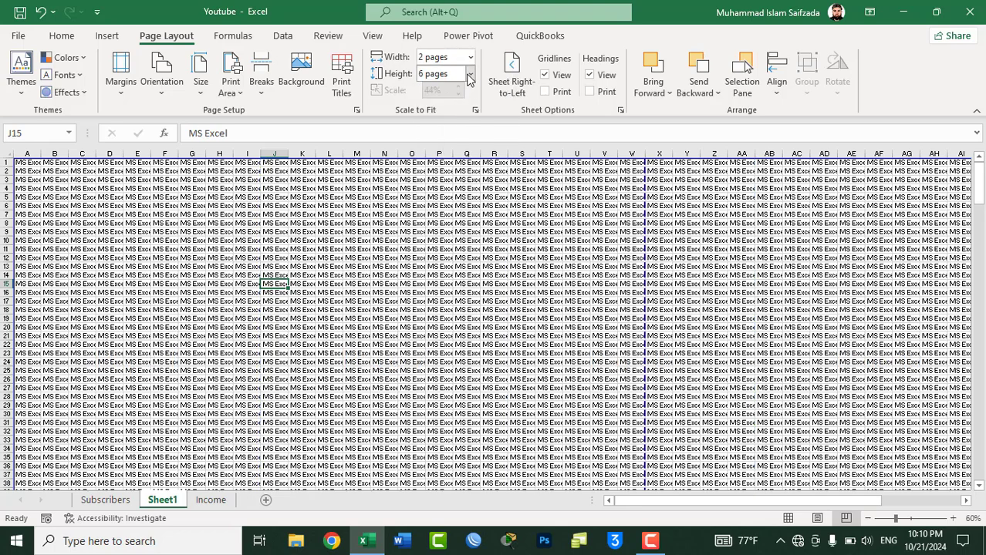
{"action": "left_click", "coordinate": [470, 74]}
{"action": "left_click", "coordinate": [450, 143]}
{"action": "left_click", "coordinate": [440, 266]}
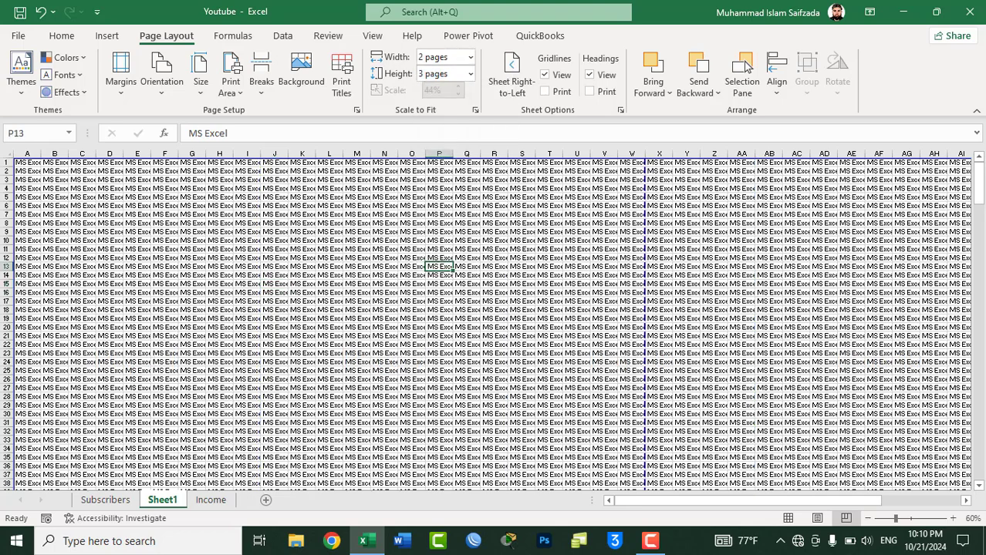
{"action": "mouse_move", "coordinate": [970, 178]}
{"action": "left_mouse_down"}
{"action": "mouse_move", "coordinate": [980, 457]}
{"action": "mouse_move", "coordinate": [955, 188]}
{"action": "left_mouse_up"}
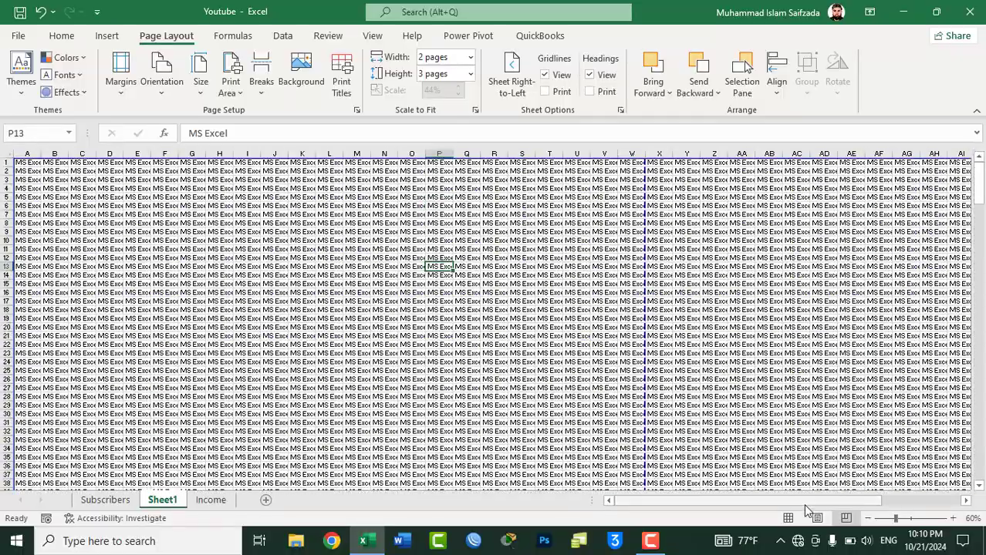
{"action": "left_click_drag", "start_coordinate": [802, 500], "coordinate": [888, 502]}
{"action": "left_click_drag", "start_coordinate": [982, 191], "coordinate": [980, 142]}
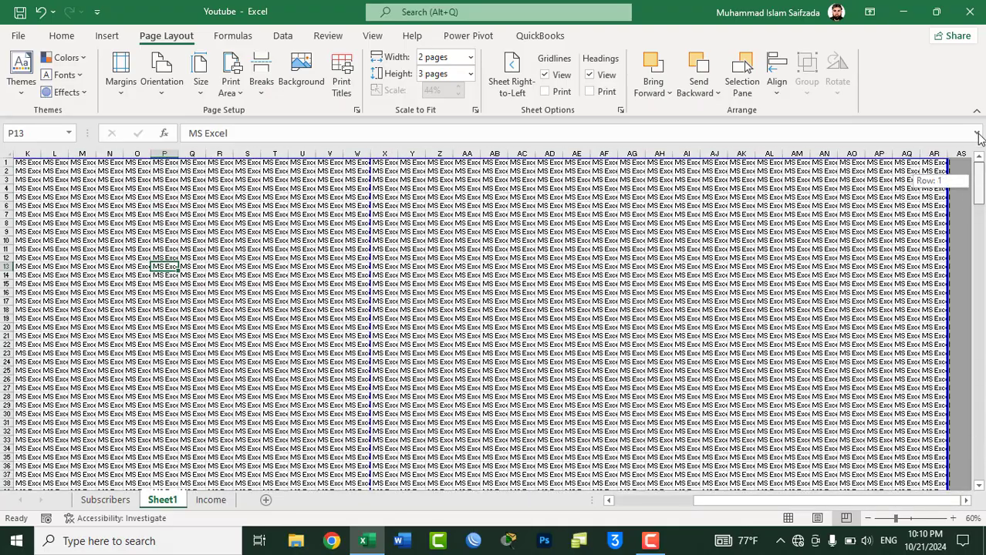
{"action": "mouse_move", "coordinate": [769, 501]}
{"action": "left_mouse_down"}
{"action": "mouse_move", "coordinate": [603, 531]}
{"action": "mouse_move", "coordinate": [882, 496]}
{"action": "left_mouse_up"}
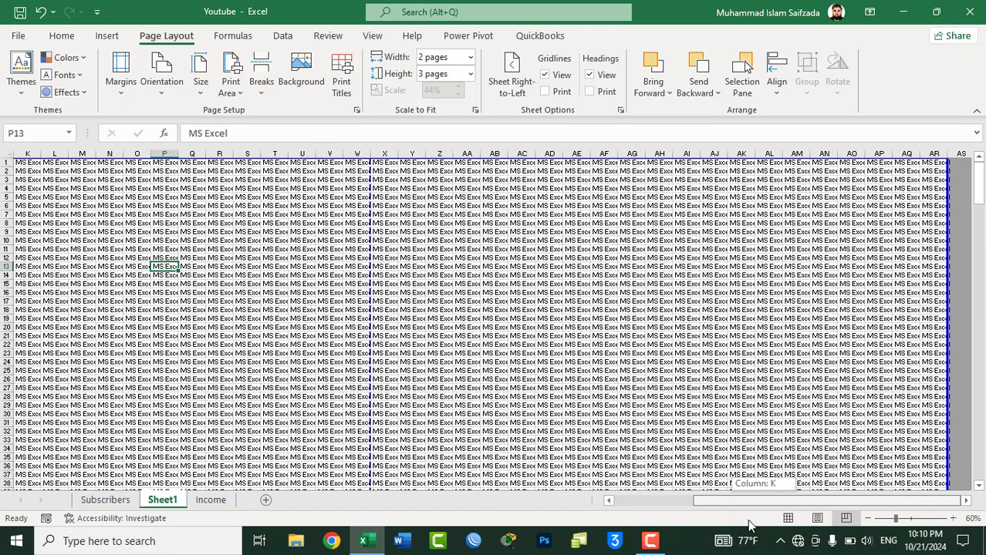
{"action": "left_click_drag", "start_coordinate": [748, 525], "coordinate": [665, 529]}
{"action": "left_click", "coordinate": [554, 335]}
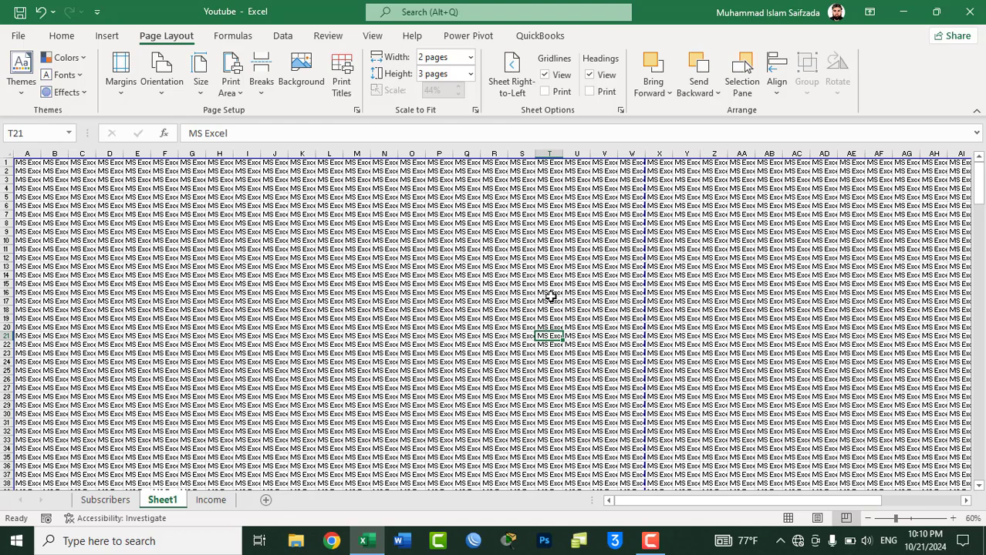
Set Scale to Fit width and height to Automatic and replace the 50% scale with 100%
{"action": "left_click", "coordinate": [470, 57]}
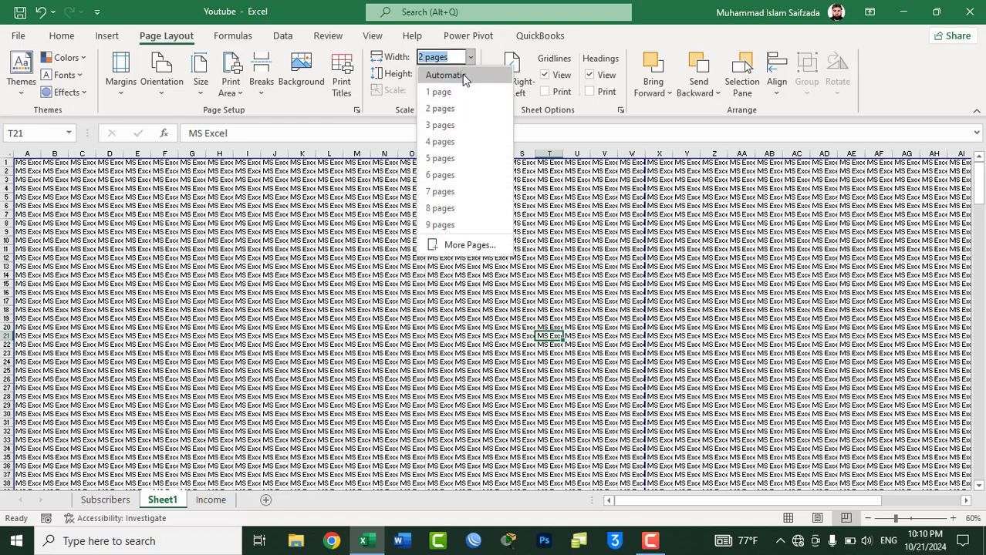
{"action": "left_click", "coordinate": [458, 78]}
{"action": "left_click", "coordinate": [469, 73]}
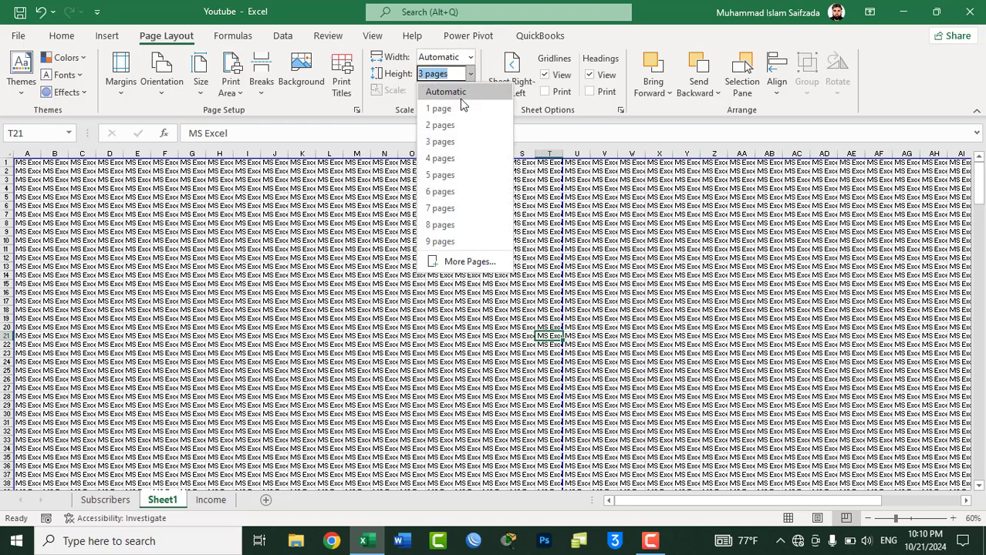
{"action": "key", "text": "Escape"}
{"action": "key", "text": "Escape"}
{"action": "left_click", "coordinate": [459, 226]}
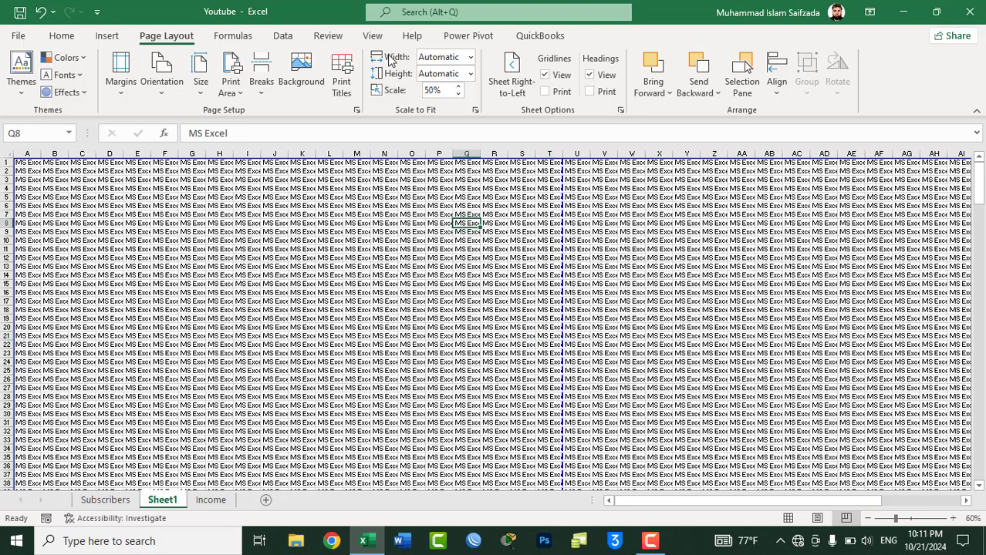
{"action": "left_click", "coordinate": [434, 90]}
{"action": "left_click_drag", "start_coordinate": [445, 91], "coordinate": [421, 91]}
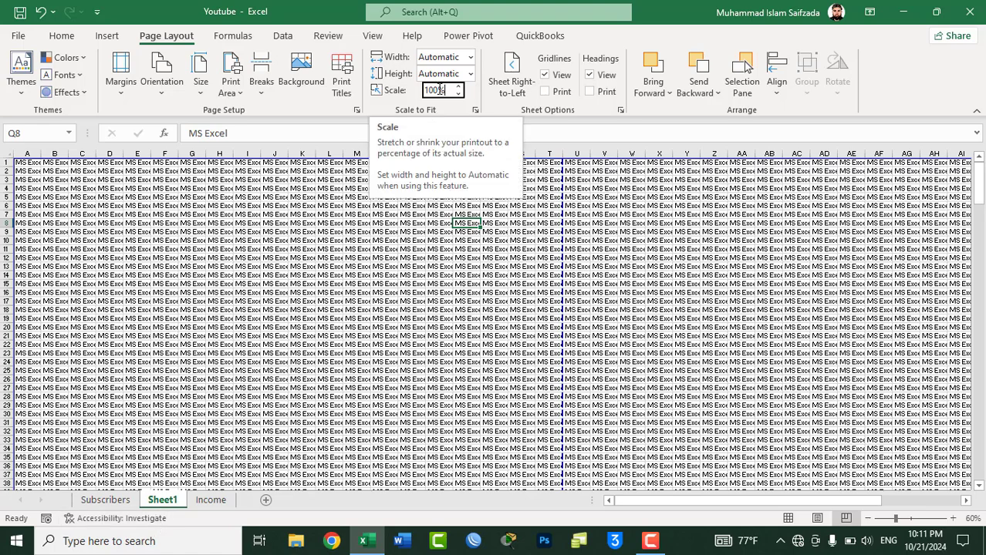
Check the reset printout in Print preview and Page Setup, then return to the worksheet
{"action": "left_click", "coordinate": [18, 36]}
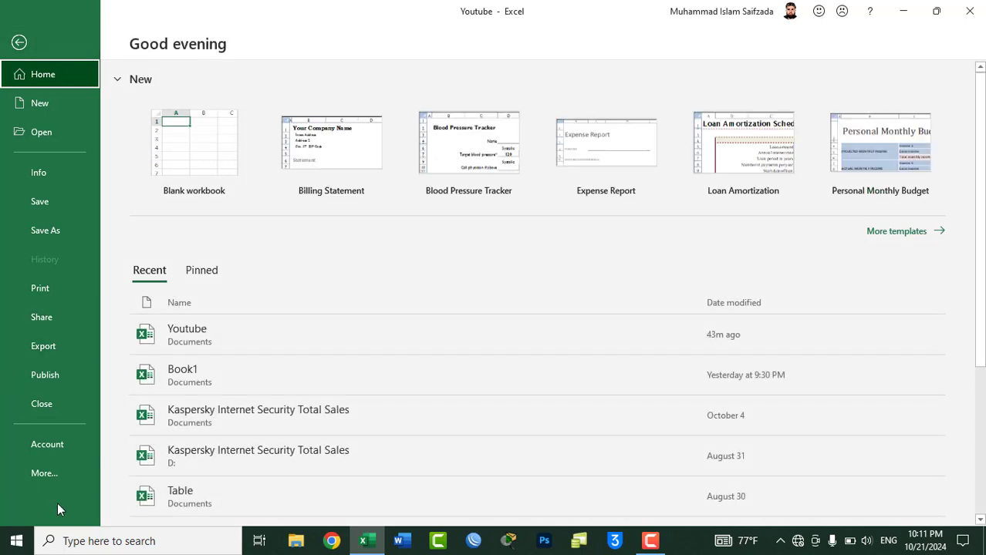
{"action": "left_click", "coordinate": [66, 475]}
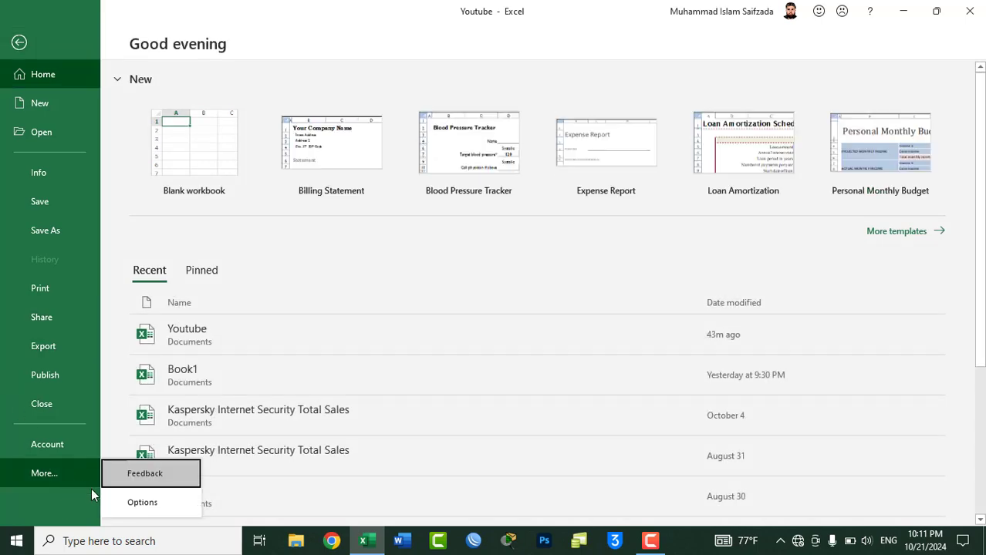
{"action": "left_click", "coordinate": [64, 306]}
{"action": "left_click", "coordinate": [270, 509]}
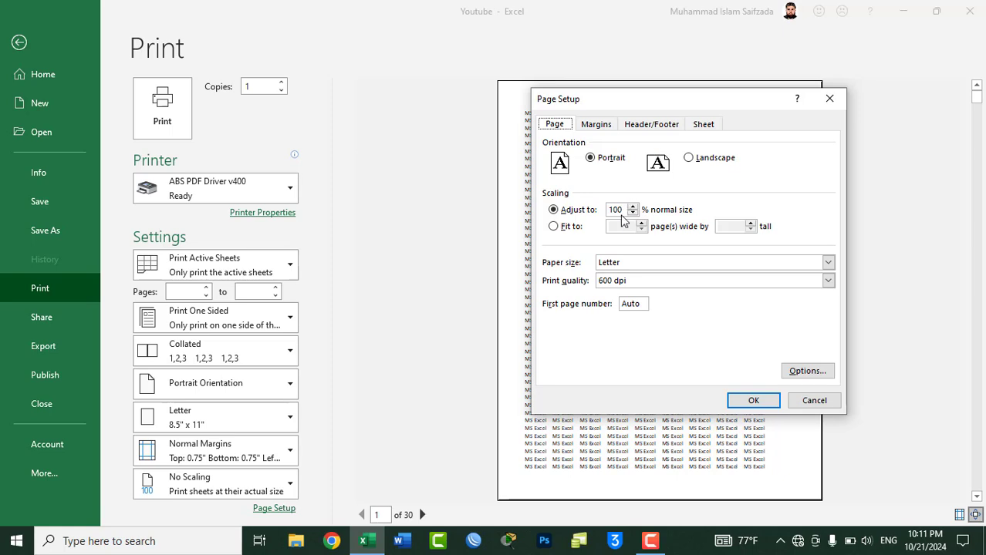
{"action": "left_click", "coordinate": [754, 402]}
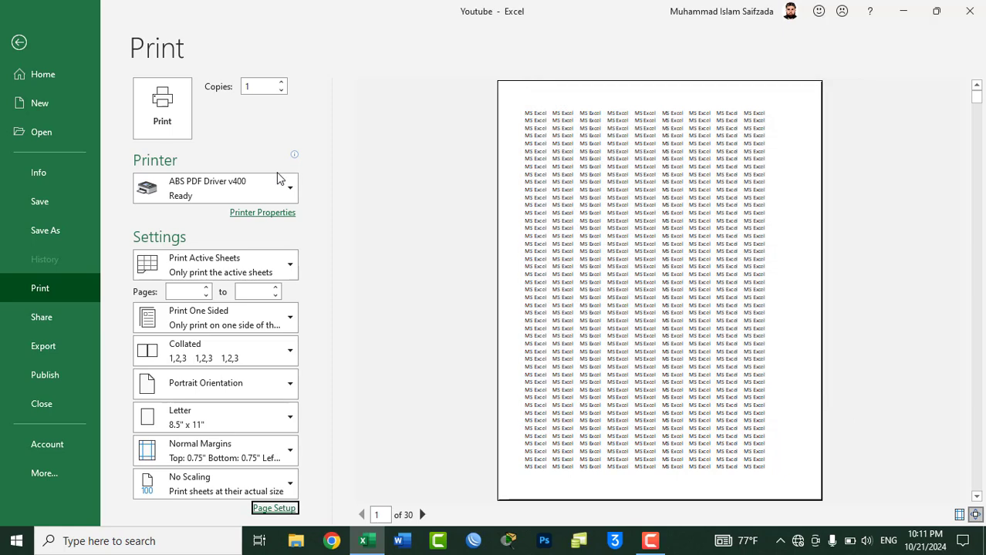
{"action": "left_click", "coordinate": [19, 44]}
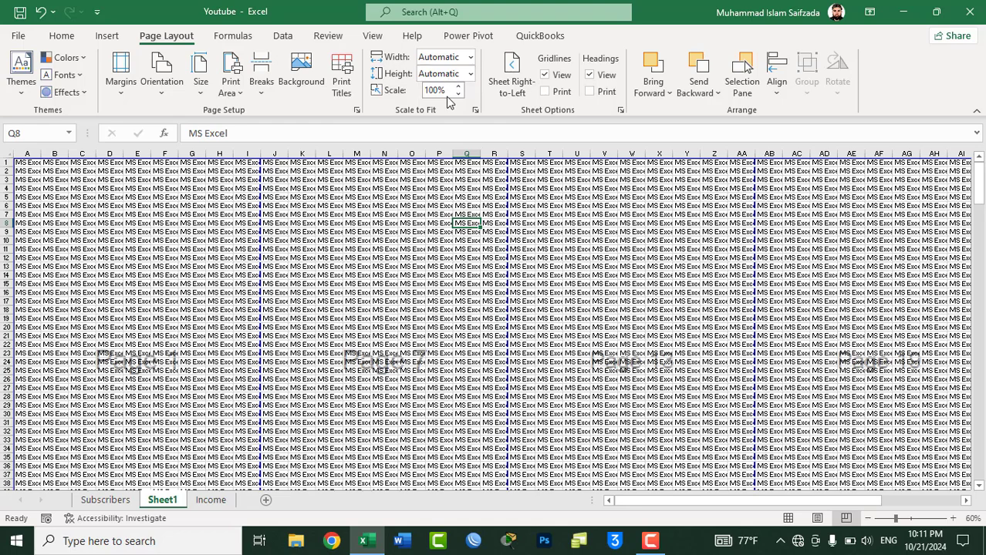
{"action": "left_click", "coordinate": [171, 337]}
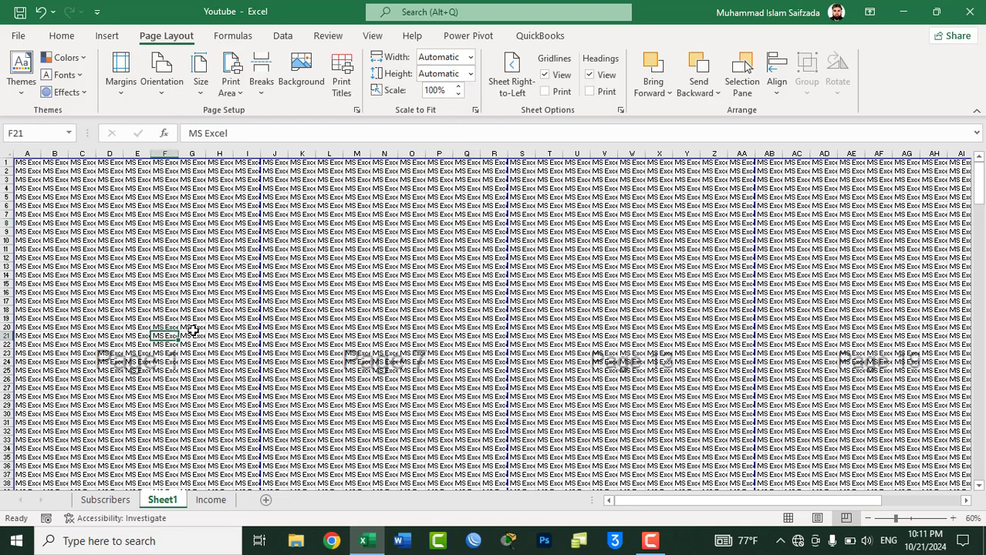
{"action": "left_click", "coordinate": [390, 318]}
{"action": "left_click", "coordinate": [632, 309]}
{"action": "left_click_drag", "start_coordinate": [849, 327], "coordinate": [880, 327]}
{"action": "left_click_drag", "start_coordinate": [865, 506], "coordinate": [865, 507]}
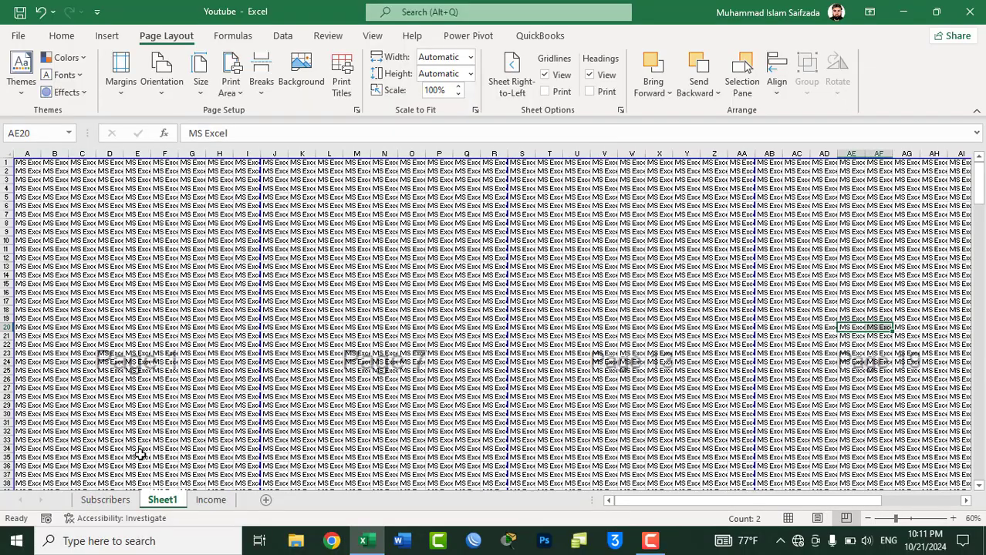
{"action": "mouse_move", "coordinate": [979, 179]}
{"action": "left_mouse_down"}
{"action": "mouse_move", "coordinate": [978, 347]}
{"action": "mouse_move", "coordinate": [978, 166]}
{"action": "left_mouse_up"}
{"action": "left_click", "coordinate": [475, 109]}
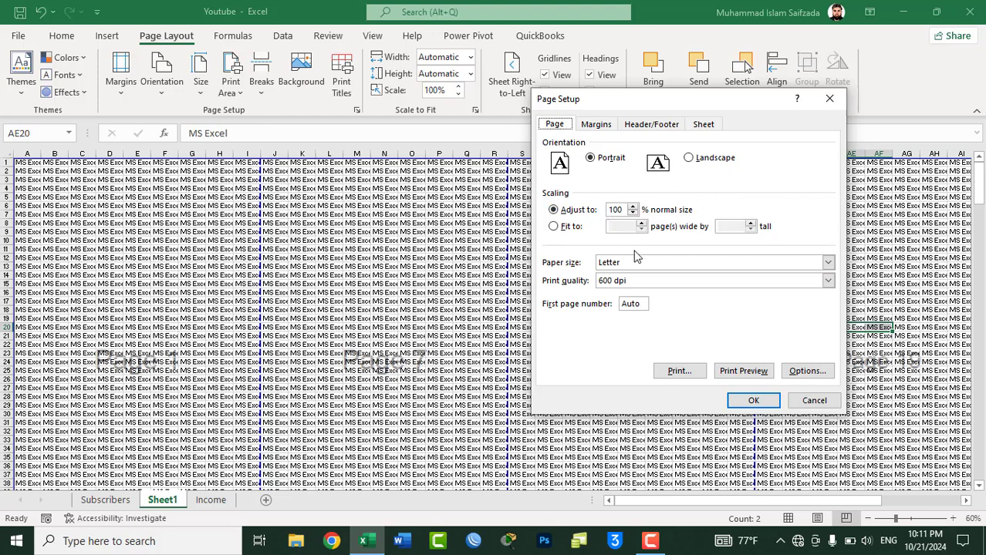
{"action": "left_click", "coordinate": [816, 400]}
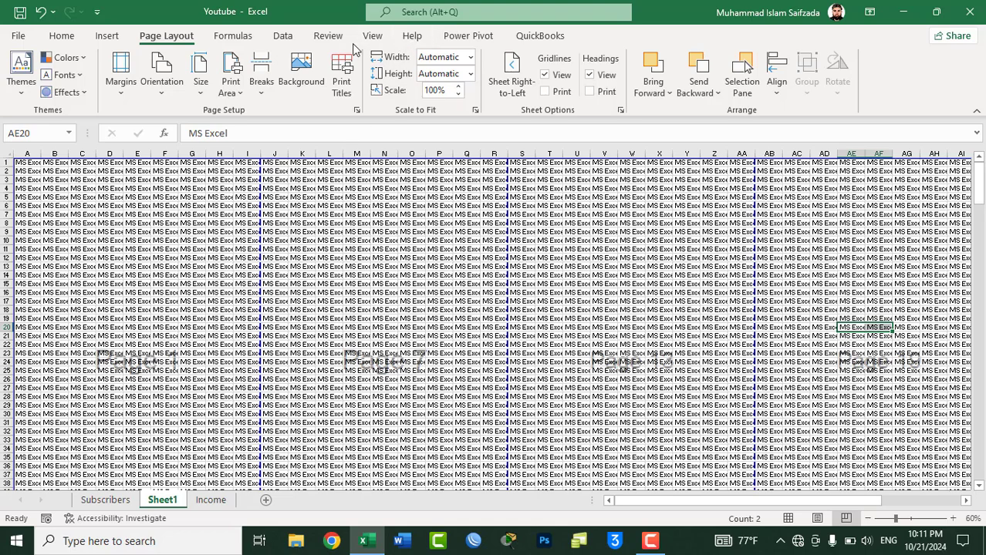
{"action": "left_click", "coordinate": [373, 36]}
Return Sheet1 from page-break layout to Normal view and go back to Page Layout options
{"action": "left_click", "coordinate": [21, 77]}
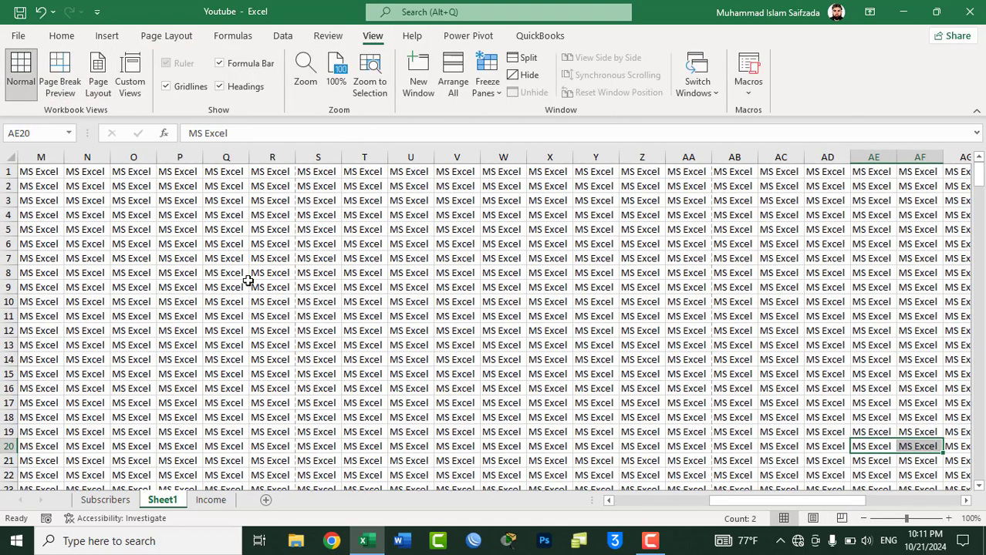
{"action": "left_click", "coordinate": [519, 260]}
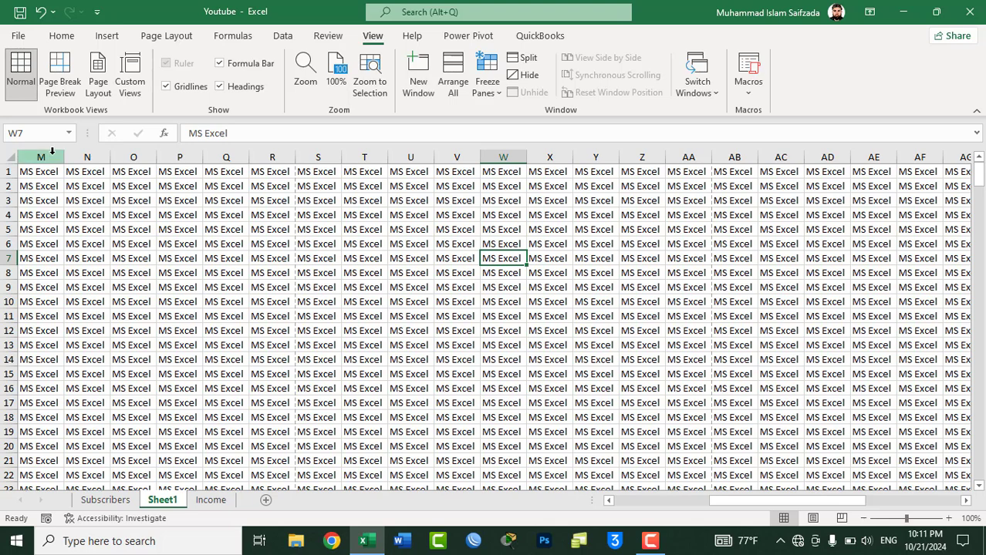
{"action": "left_click", "coordinate": [166, 36]}
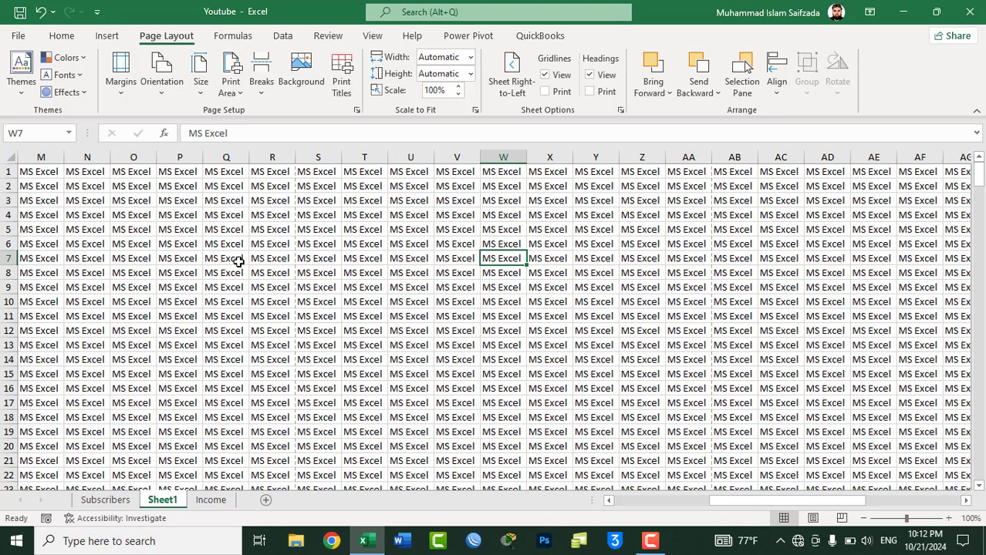
On the Subscribers sheet, select the report from A1 to B15, title through Total row
{"action": "left_click", "coordinate": [108, 500]}
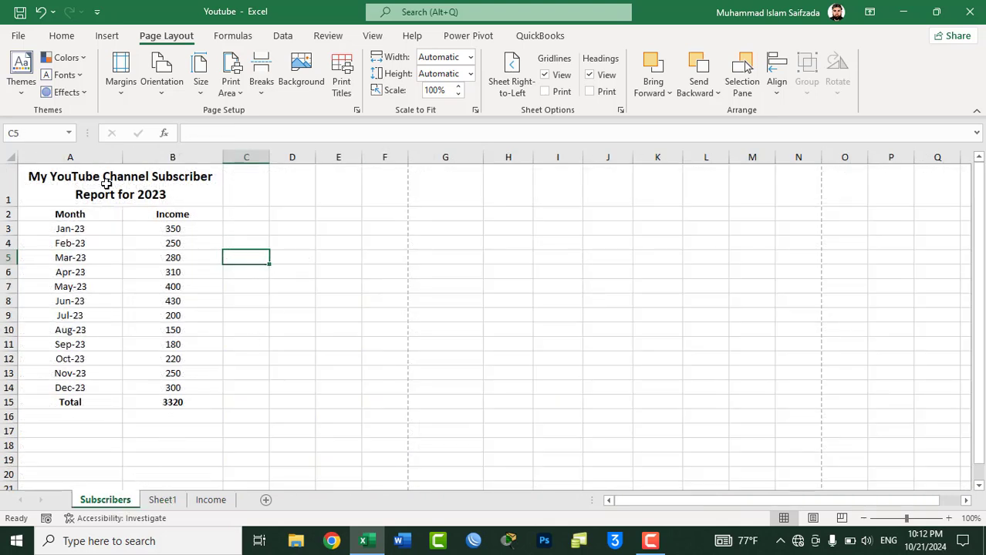
{"action": "left_click_drag", "start_coordinate": [73, 183], "coordinate": [121, 388]}
{"action": "mouse_move", "coordinate": [44, 175]}
{"action": "left_mouse_down"}
{"action": "mouse_move", "coordinate": [134, 403]}
{"action": "mouse_move", "coordinate": [52, 195]}
{"action": "left_mouse_up"}
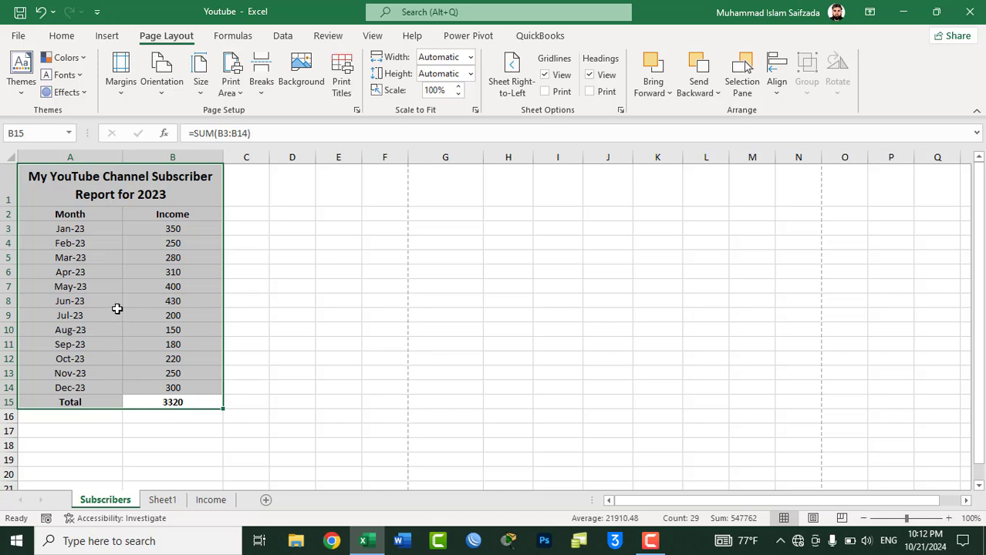
Select the subscriber table and briefly flip the sheet to right-to-left and back
{"action": "left_click_drag", "start_coordinate": [55, 193], "coordinate": [150, 402]}
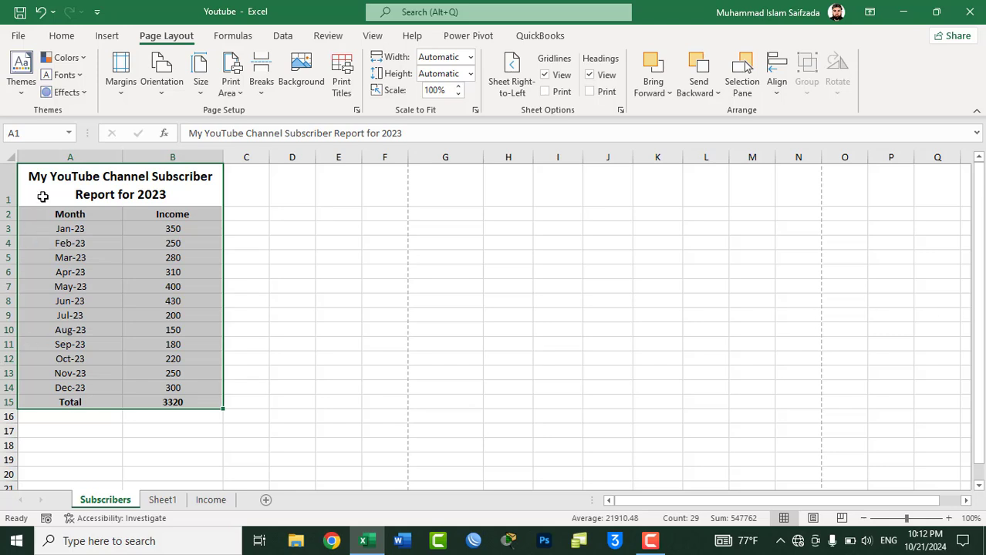
{"action": "left_click_drag", "start_coordinate": [42, 195], "coordinate": [135, 402]}
{"action": "left_click_drag", "start_coordinate": [101, 183], "coordinate": [168, 397]}
{"action": "left_click_drag", "start_coordinate": [863, 231], "coordinate": [879, 231]}
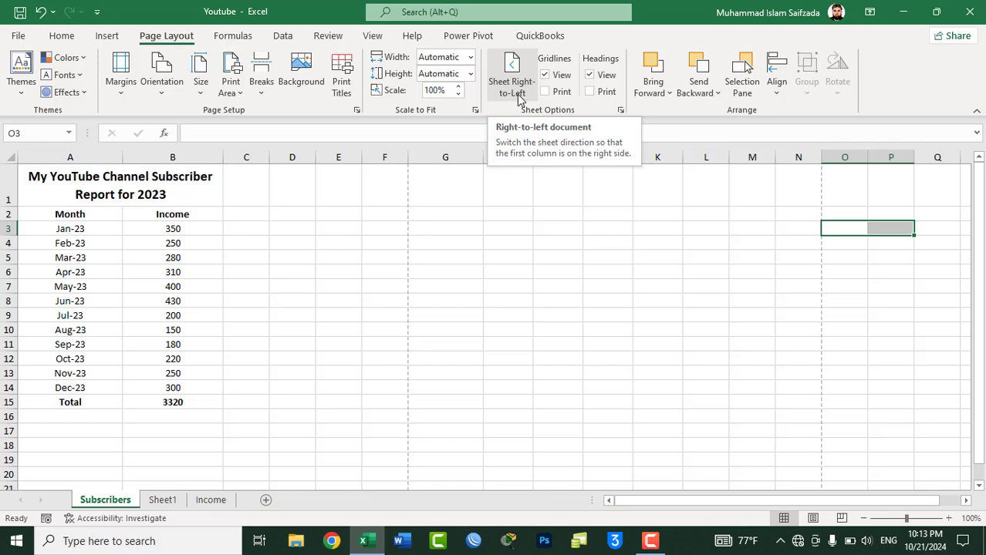
{"action": "left_click", "coordinate": [519, 98]}
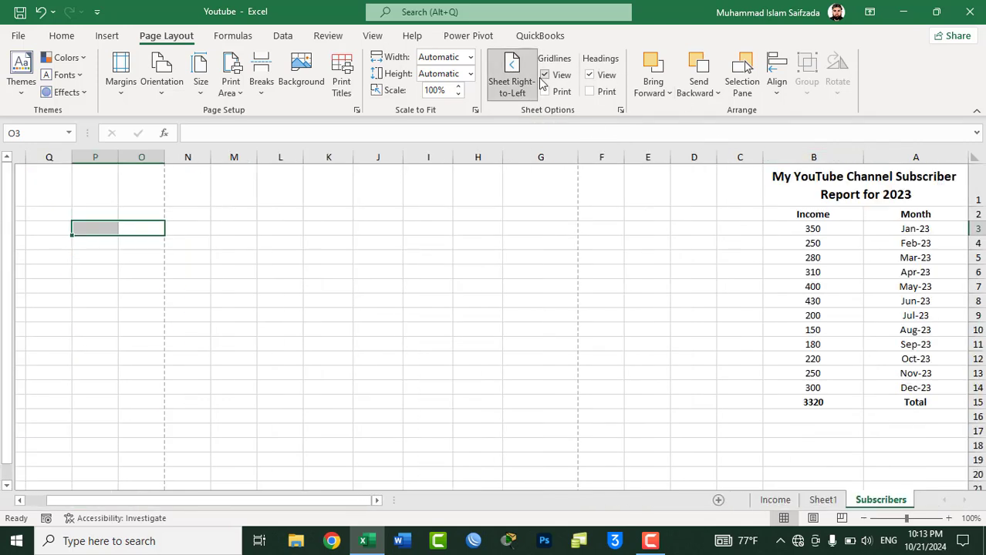
{"action": "left_click", "coordinate": [522, 85]}
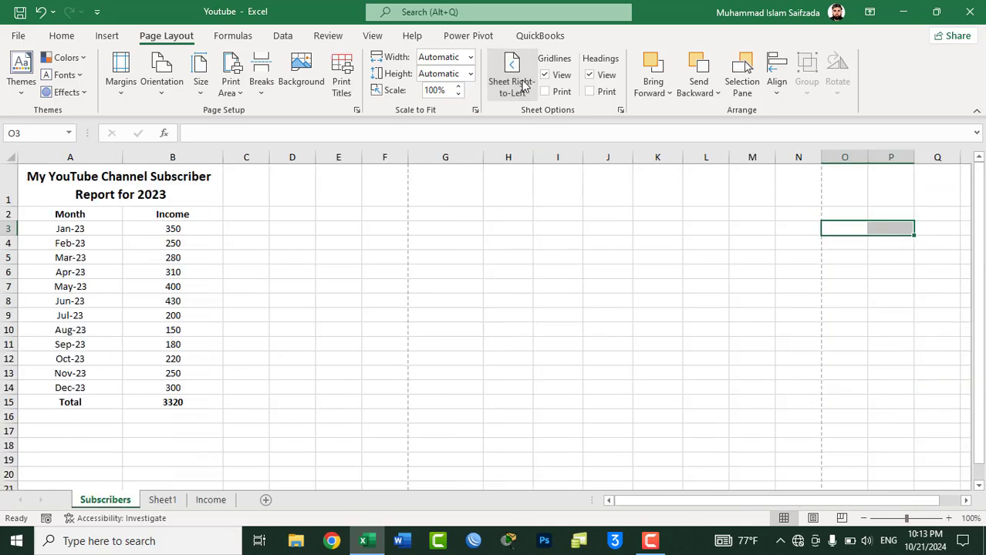
{"action": "left_click", "coordinate": [946, 215]}
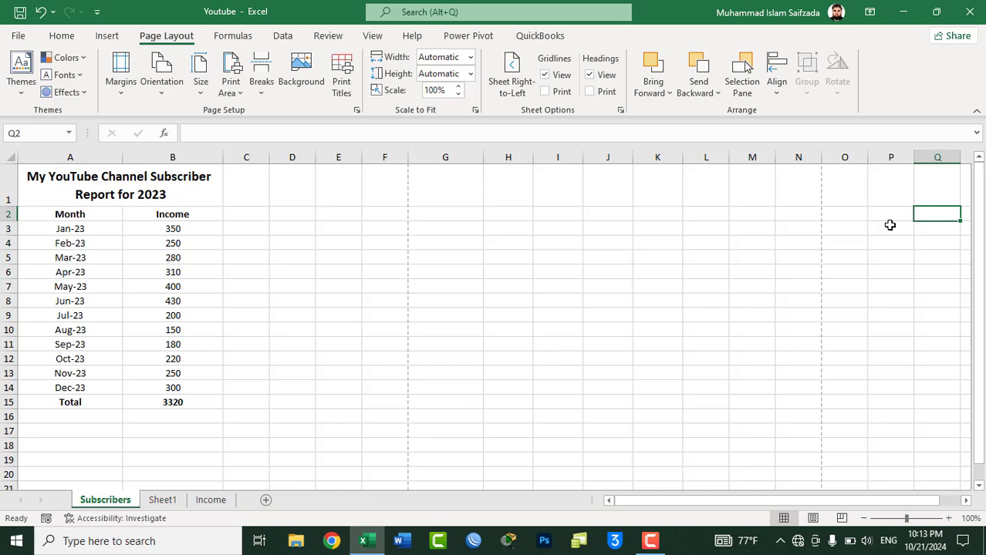
Clear all of Sheet1's repeated MS Excel text
{"action": "left_click", "coordinate": [214, 501]}
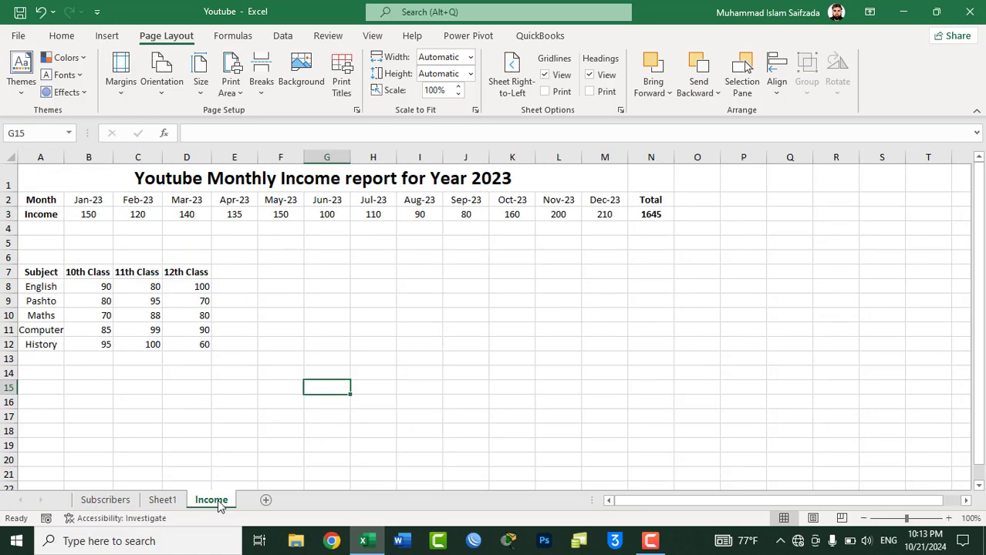
{"action": "left_click", "coordinate": [162, 501]}
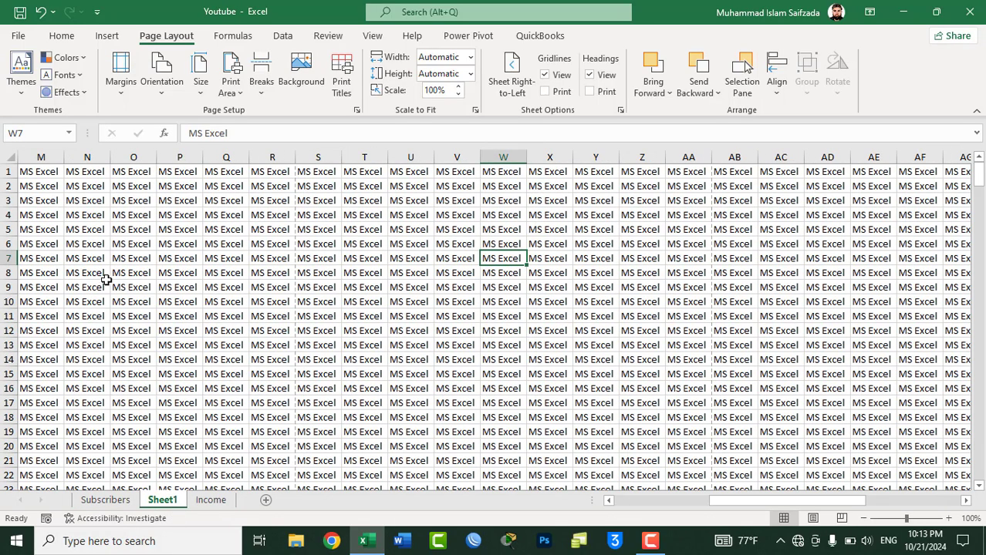
{"action": "key", "text": "ctrl+a"}
{"action": "key", "text": "Delete"}
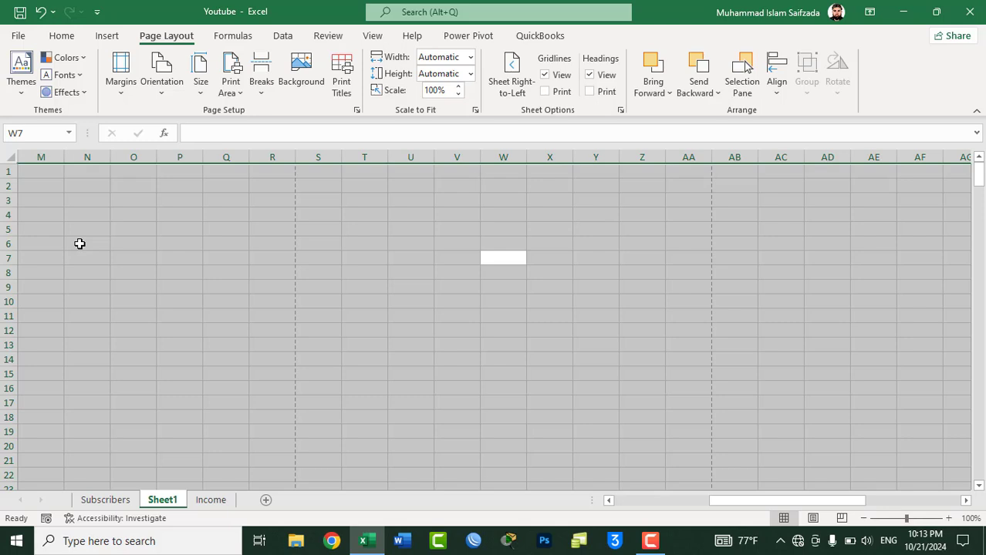
{"action": "left_click", "coordinate": [884, 200]}
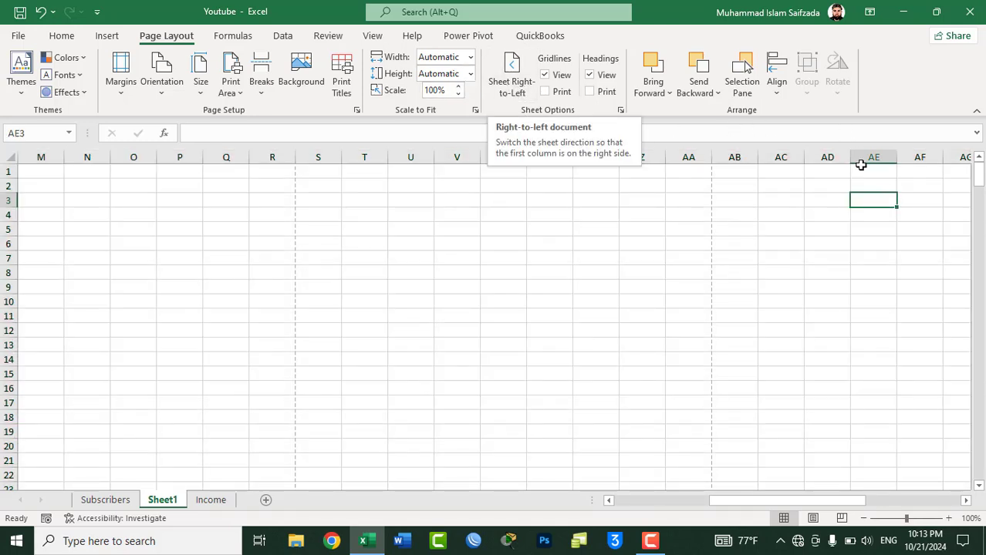
Enter the Pashto headings نوم, ولد, دنده and معاش leftward from AF1 to AC1
{"action": "left_click", "coordinate": [925, 173]}
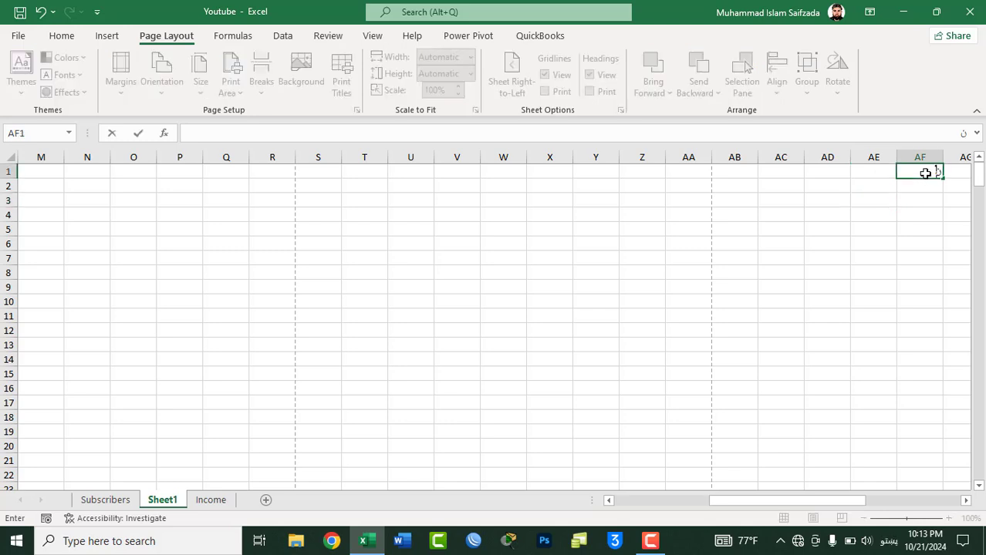
{"action": "type", "text": "نوم"}
{"action": "key", "text": "Tab"}
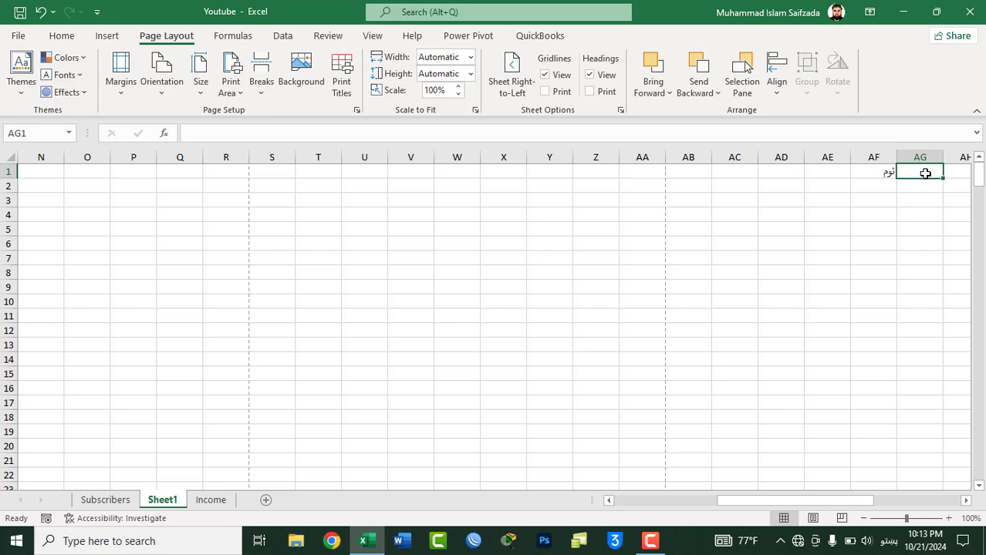
{"action": "key", "text": "Left"}
{"action": "key", "text": "Left"}
{"action": "type", "text": "ول"}
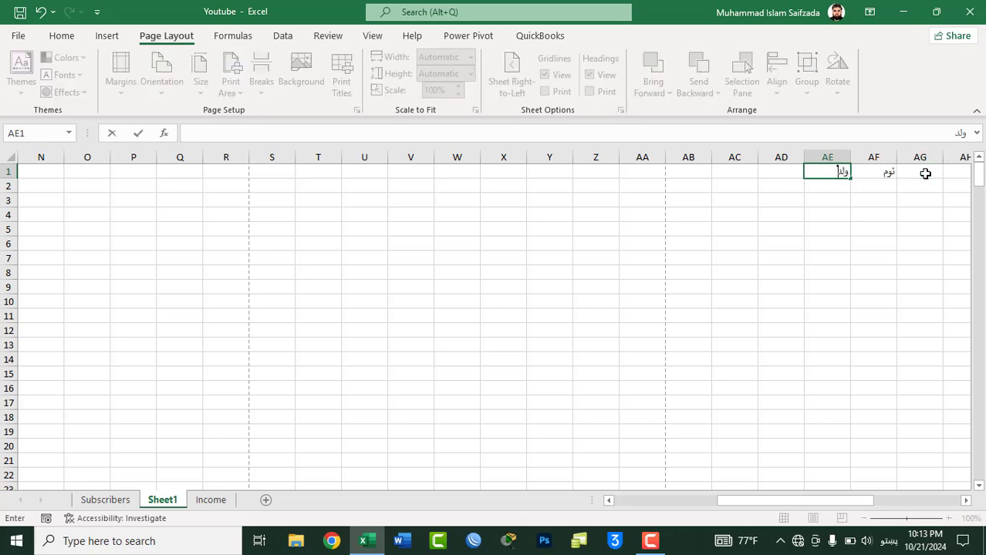
{"action": "key", "text": "Left"}
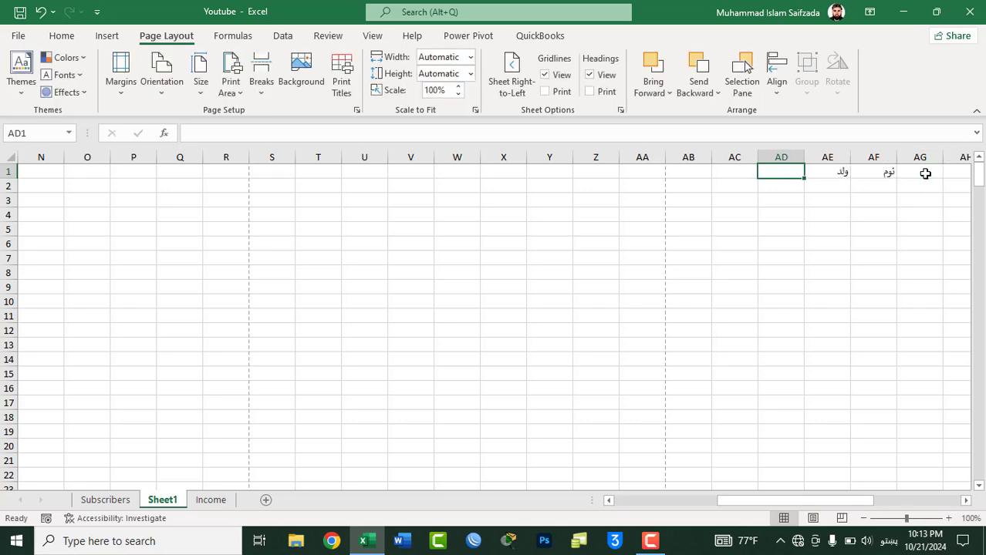
{"action": "type", "text": "و"}
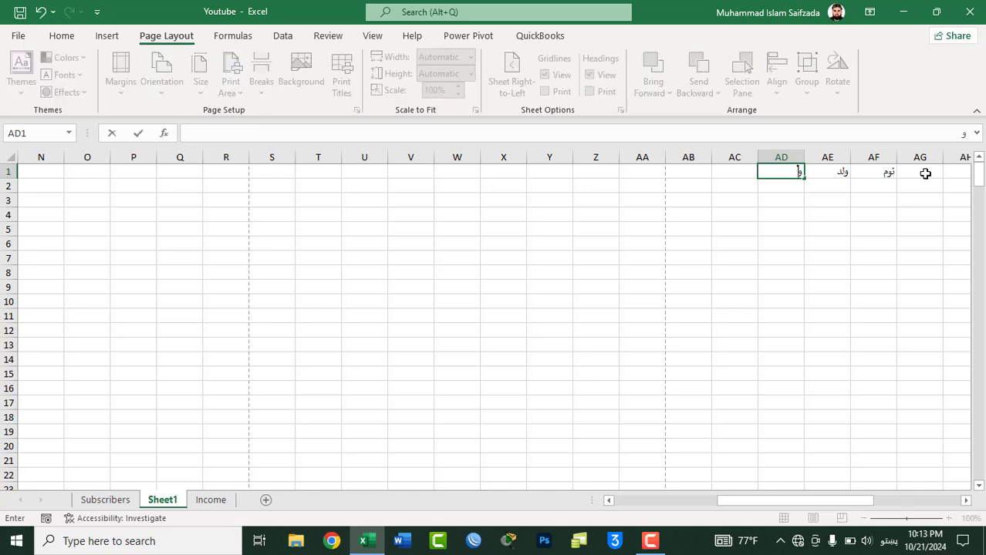
{"action": "key", "text": "Left"}
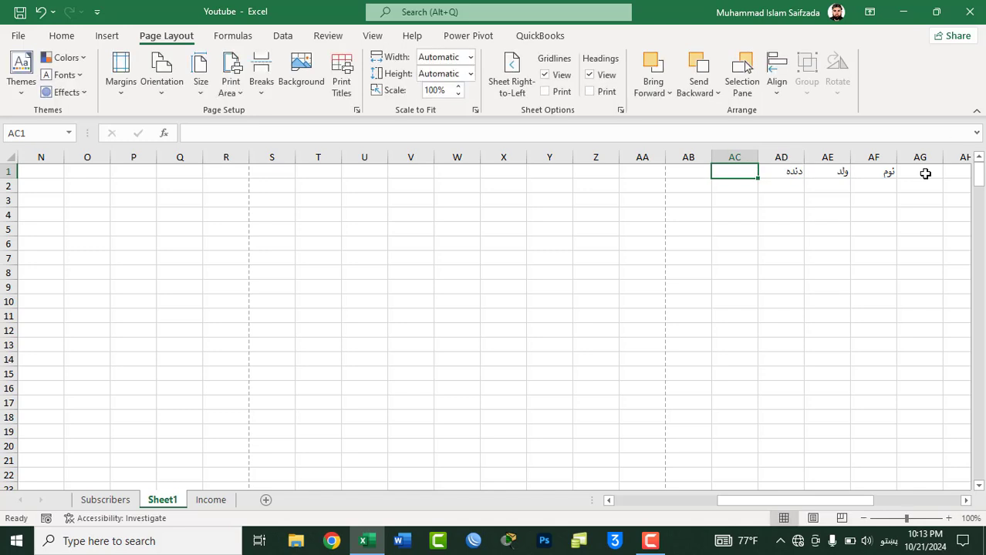
{"action": "type", "text": "معاش"}
{"action": "key", "text": "Return"}
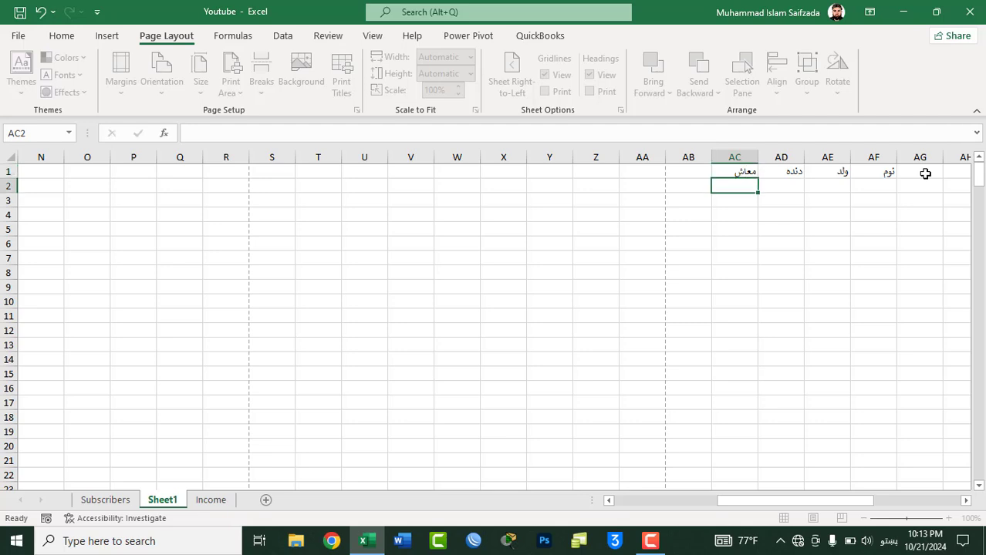
{"action": "mouse_move", "coordinate": [888, 173]}
{"action": "left_mouse_down"}
{"action": "mouse_move", "coordinate": [731, 173]}
{"action": "mouse_move", "coordinate": [726, 184]}
{"action": "left_mouse_up"}
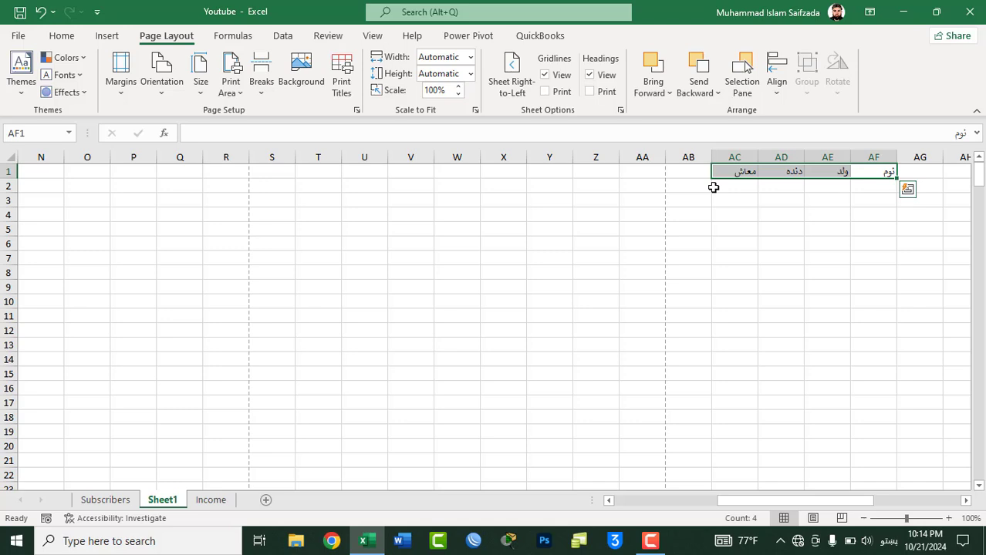
{"action": "left_click", "coordinate": [693, 178]}
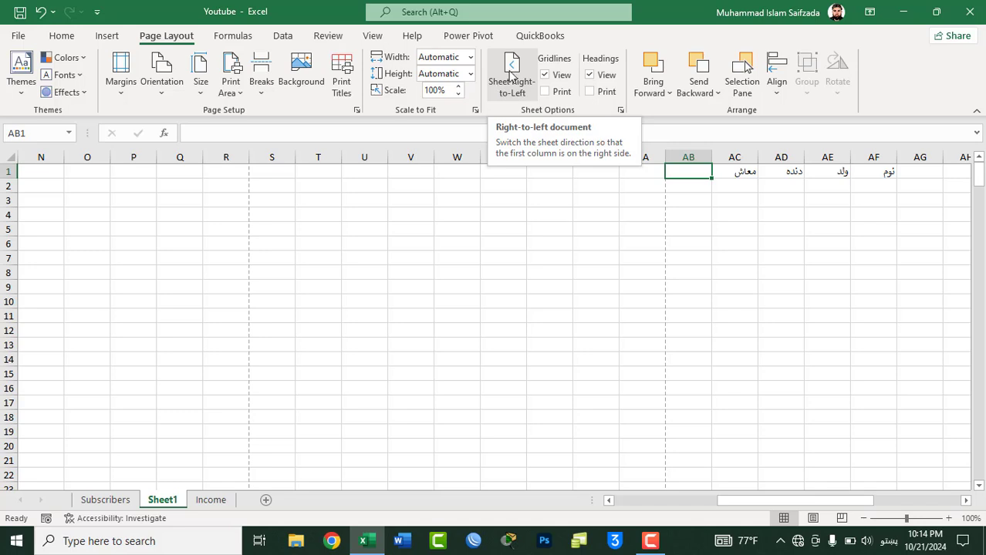
Switch Sheet1 to right-to-left and delete the four headings in AC1:AF1
{"action": "left_click", "coordinate": [509, 82]}
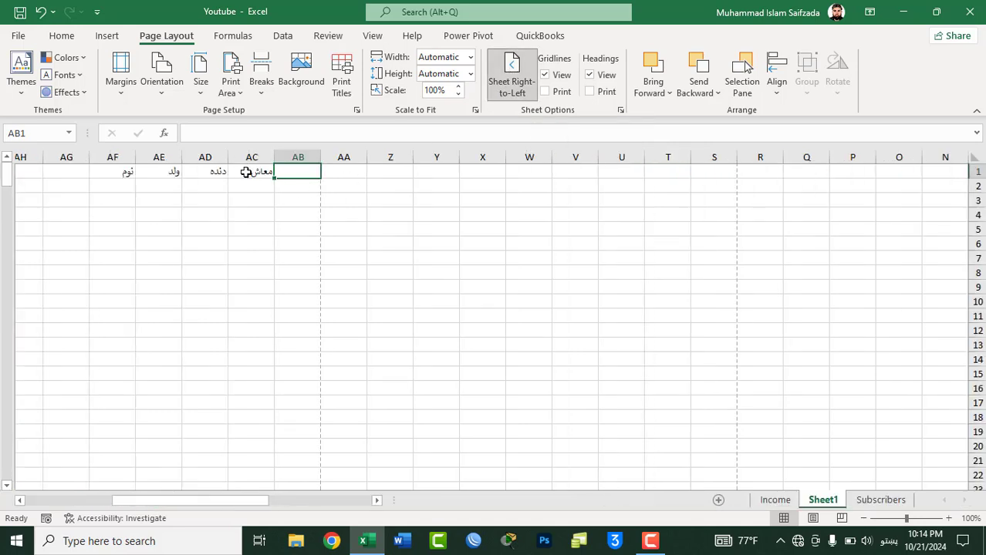
{"action": "left_click_drag", "start_coordinate": [255, 172], "coordinate": [138, 173]}
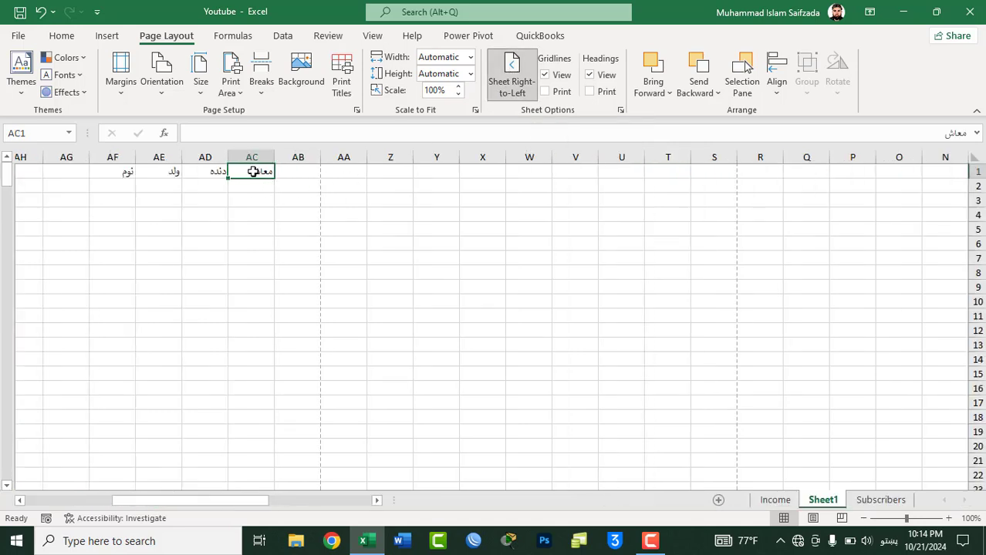
{"action": "left_click", "coordinate": [123, 174]}
{"action": "left_click", "coordinate": [933, 171]}
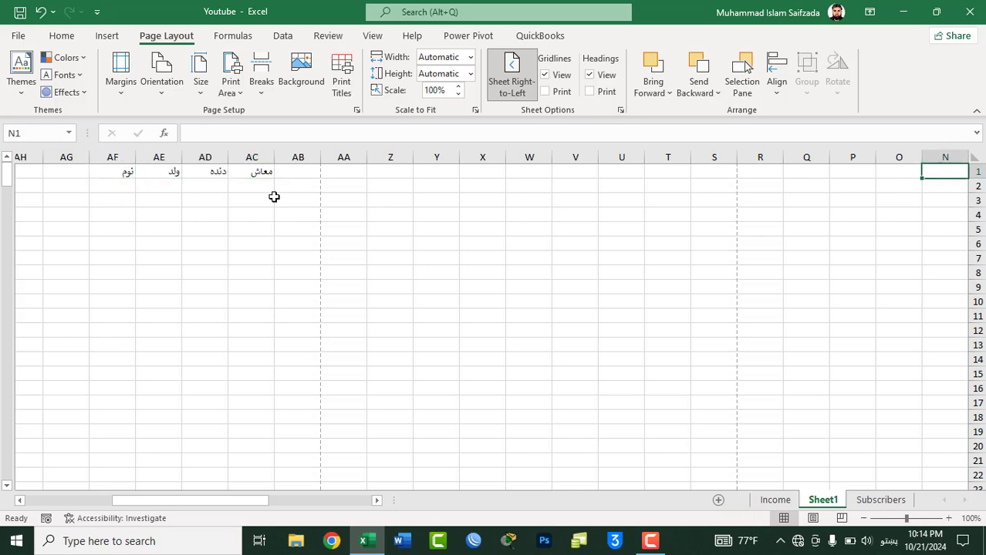
{"action": "left_click", "coordinate": [167, 172]}
{"action": "left_click", "coordinate": [887, 171]}
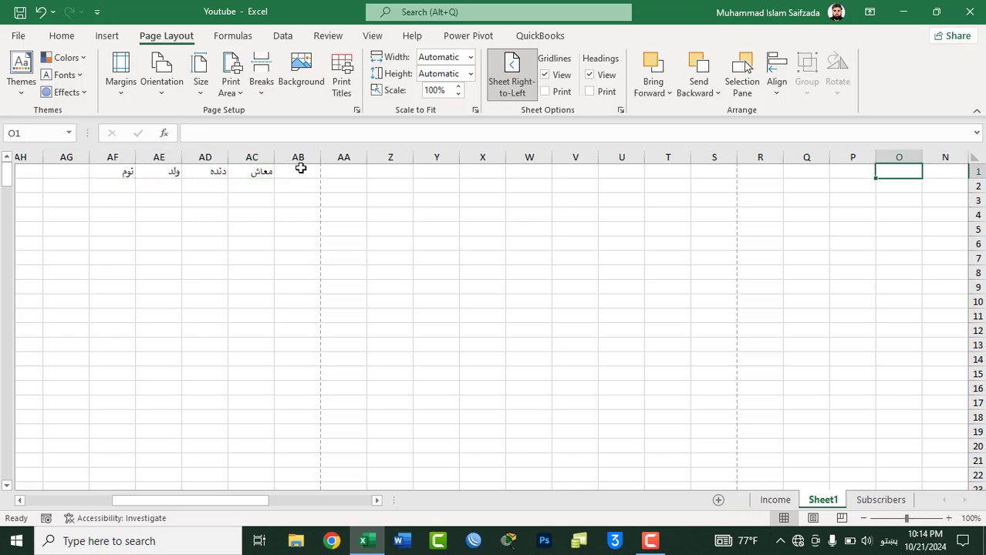
{"action": "left_click_drag", "start_coordinate": [264, 172], "coordinate": [124, 172]}
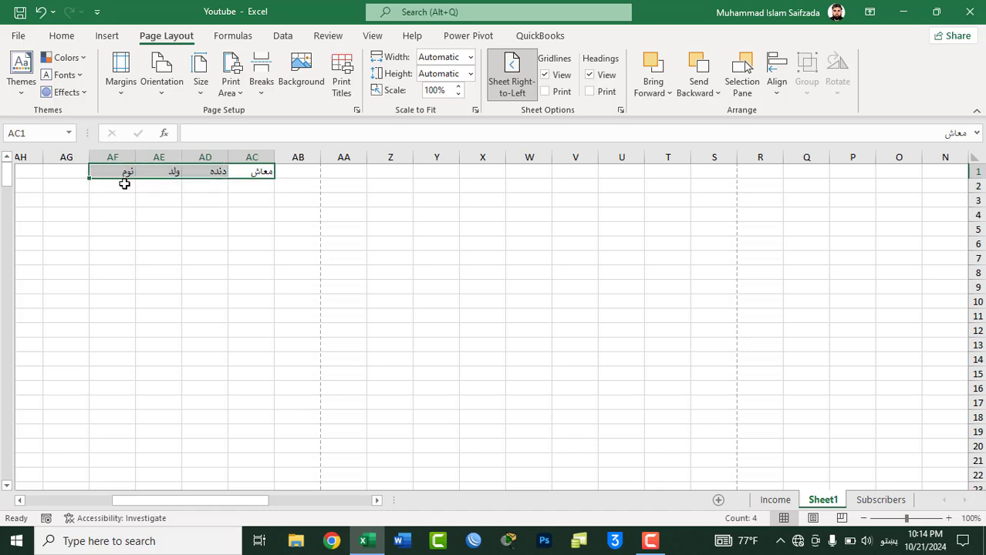
{"action": "key", "text": "Delete"}
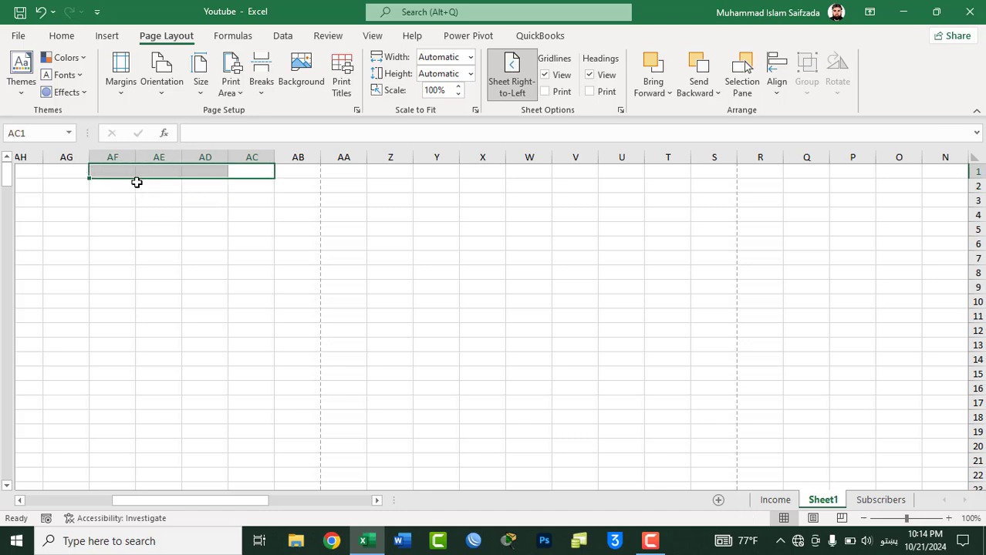
{"action": "left_click", "coordinate": [132, 195]}
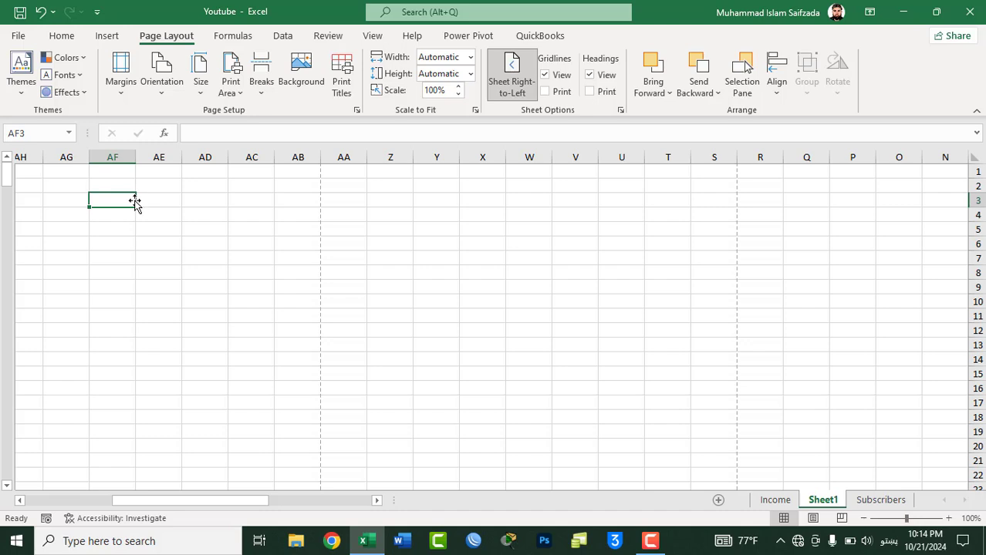
Return to cell A1 and set the sheet back to left-to-right
{"action": "left_click_drag", "start_coordinate": [205, 502], "coordinate": [30, 487]}
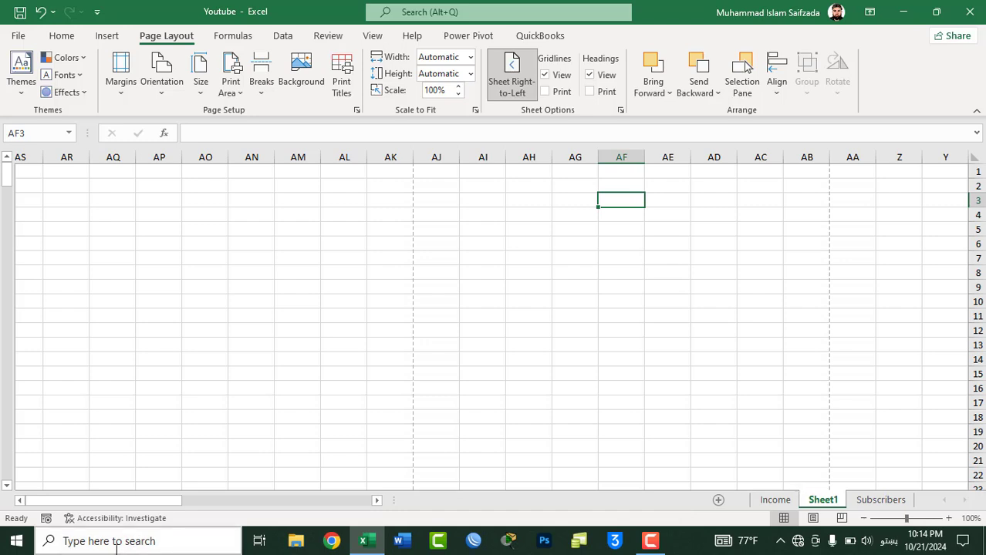
{"action": "left_click_drag", "start_coordinate": [127, 500], "coordinate": [563, 442]}
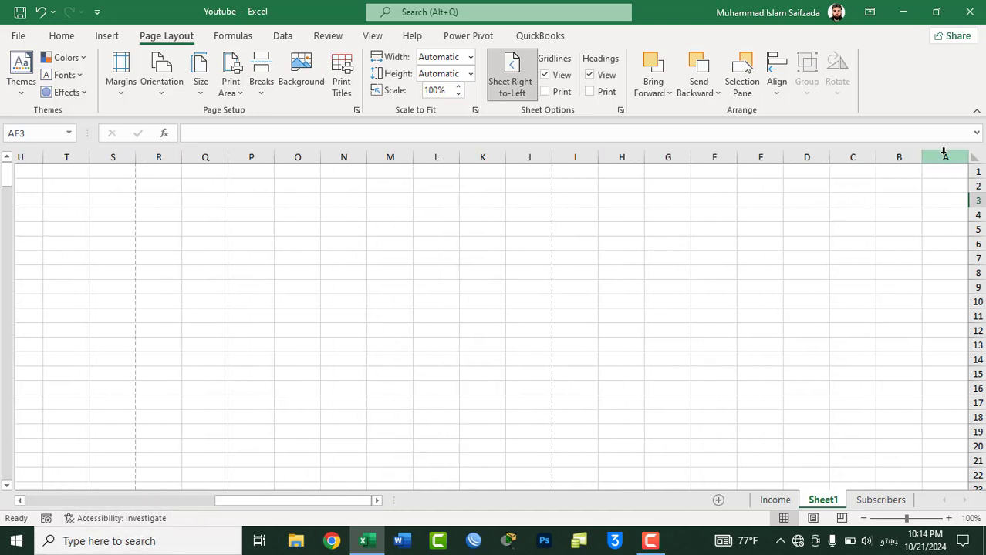
{"action": "left_click", "coordinate": [949, 168]}
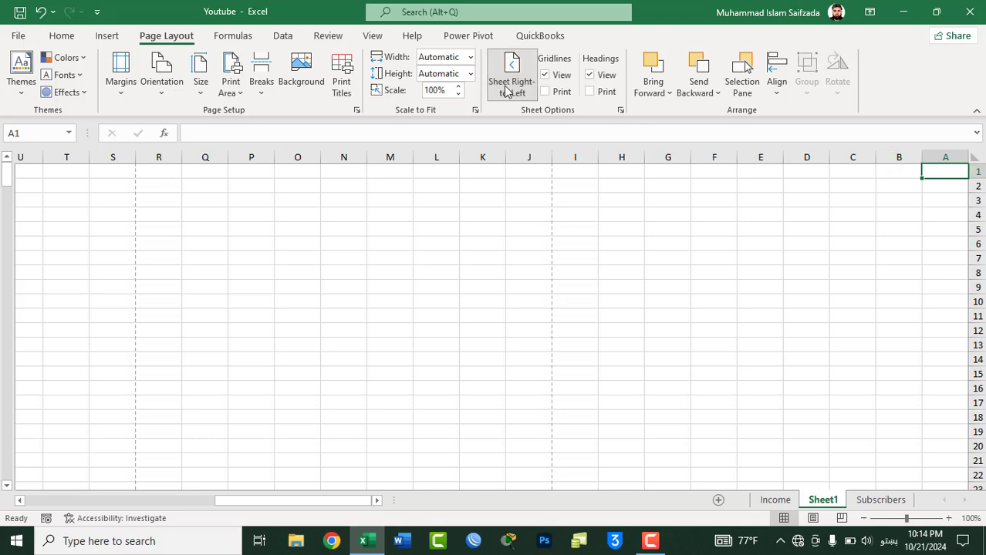
{"action": "left_click", "coordinate": [509, 86]}
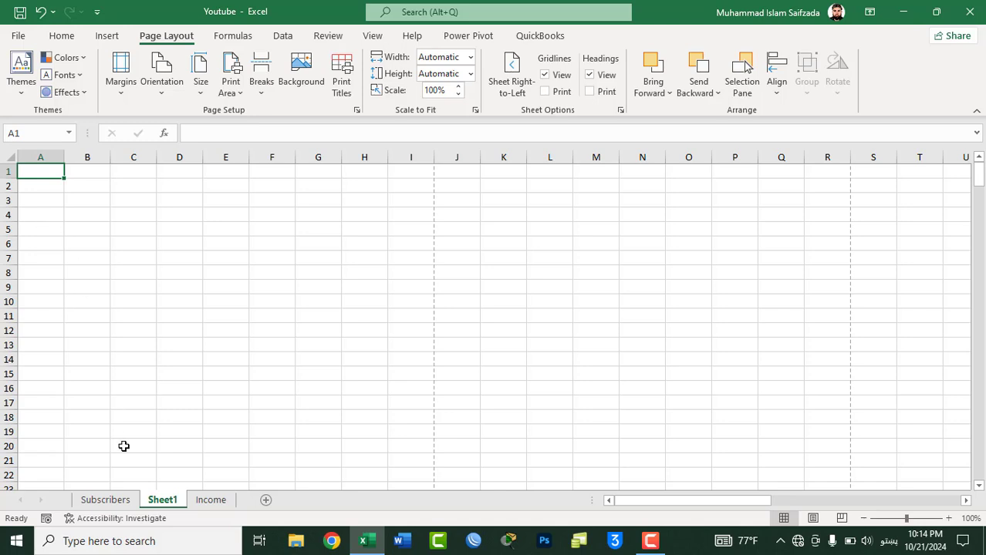
On the Subscribers sheet, leave Gridlines View unchecked and open the print preview
{"action": "left_click", "coordinate": [105, 500]}
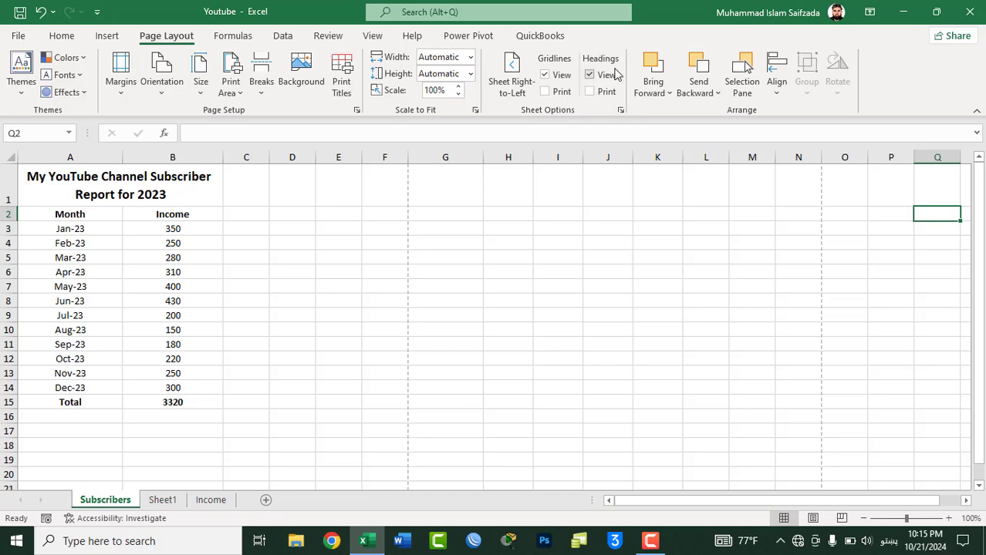
{"action": "left_click", "coordinate": [231, 216]}
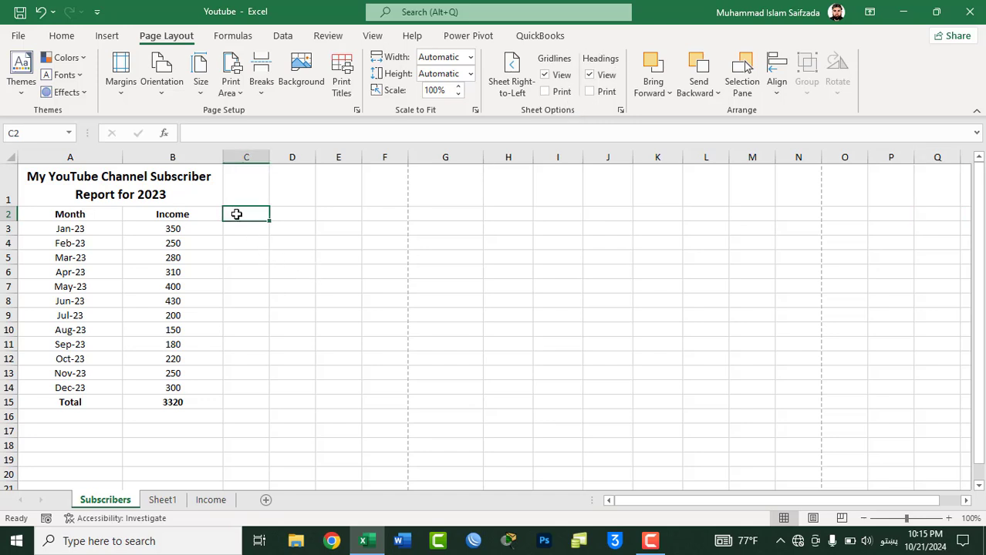
{"action": "left_click", "coordinate": [249, 230]}
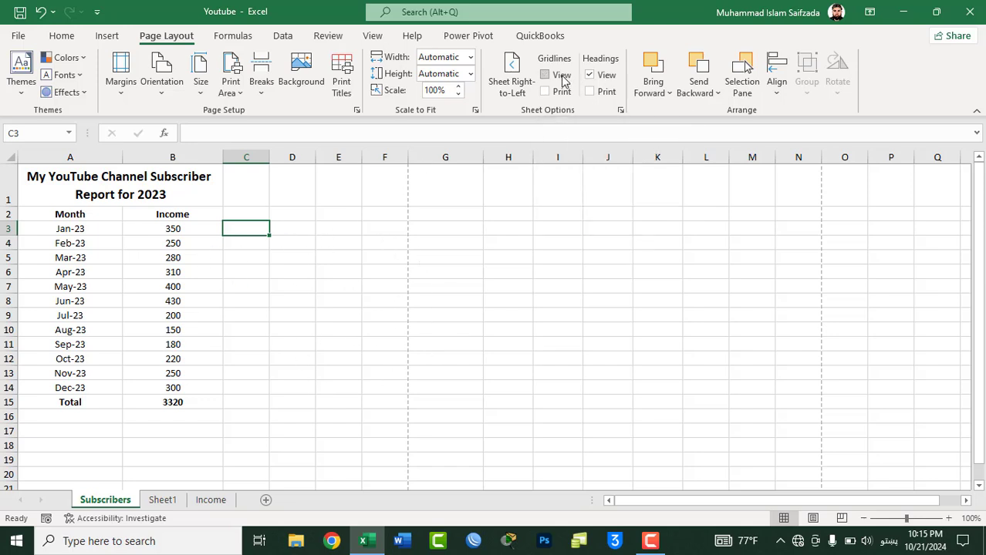
{"action": "left_click", "coordinate": [562, 80]}
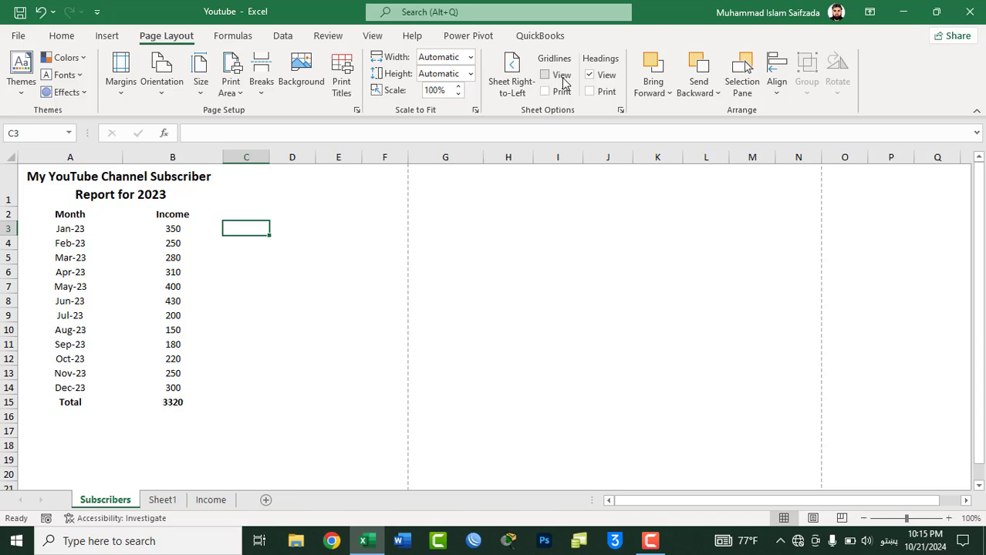
{"action": "left_click", "coordinate": [563, 82]}
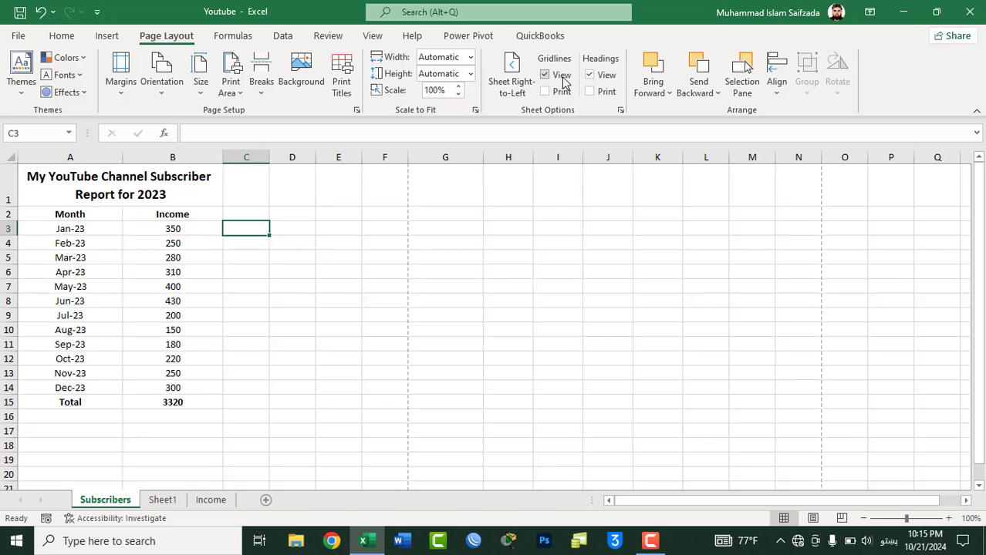
{"action": "left_click", "coordinate": [562, 81]}
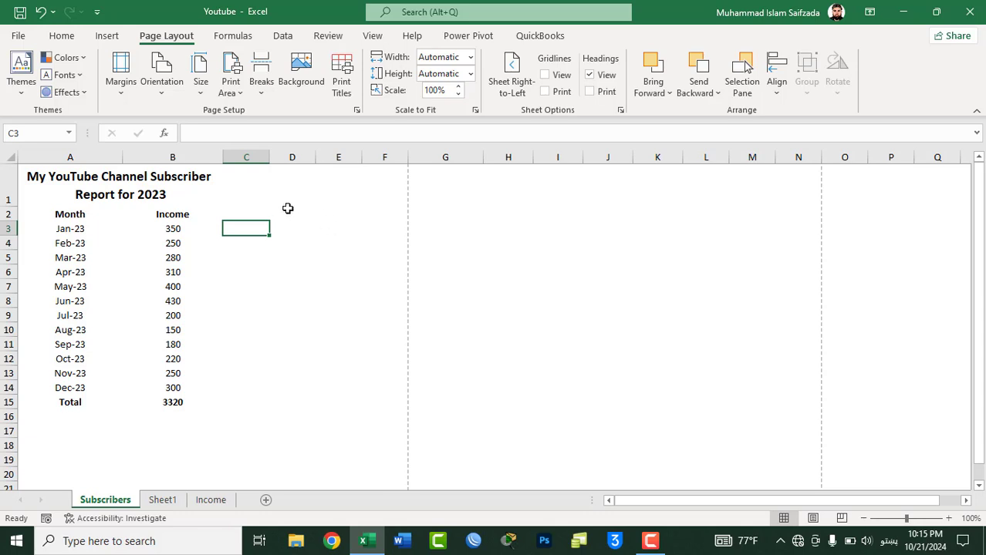
{"action": "left_click", "coordinate": [546, 75]}
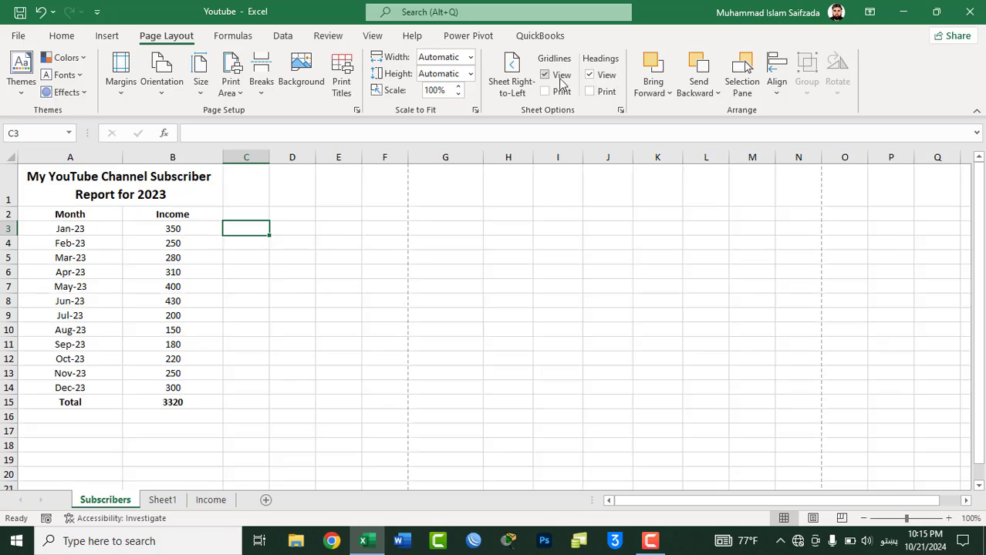
{"action": "left_click", "coordinate": [561, 77]}
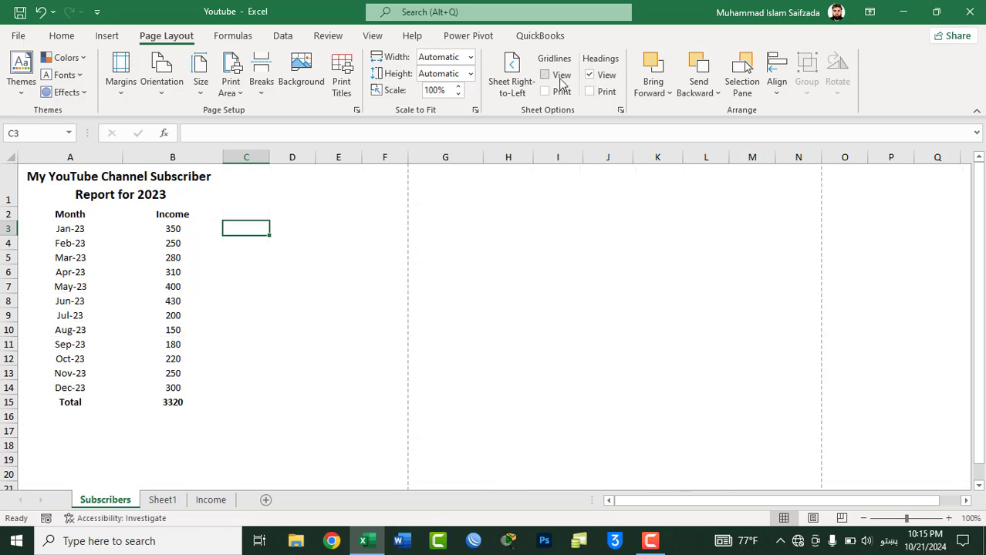
{"action": "left_click", "coordinate": [561, 79]}
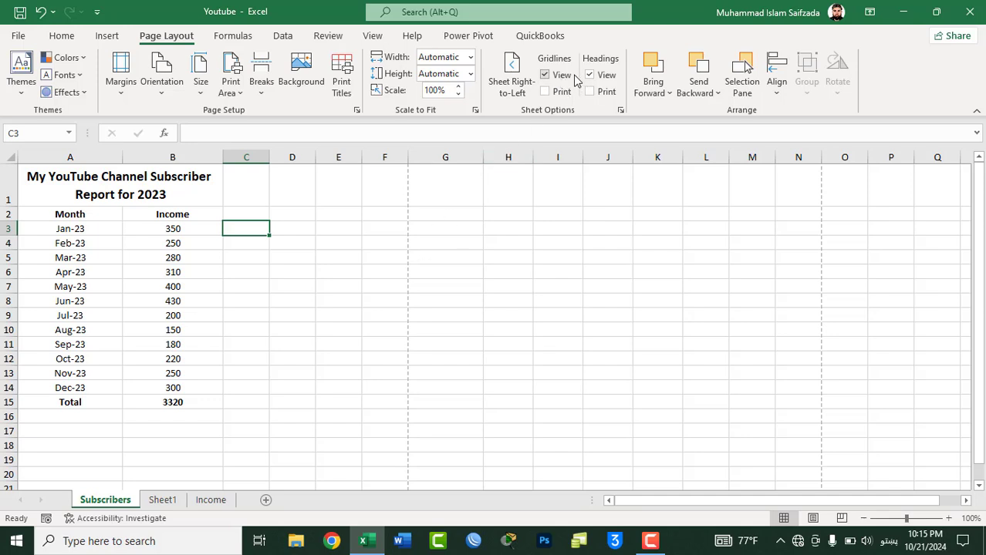
{"action": "left_click", "coordinate": [545, 75]}
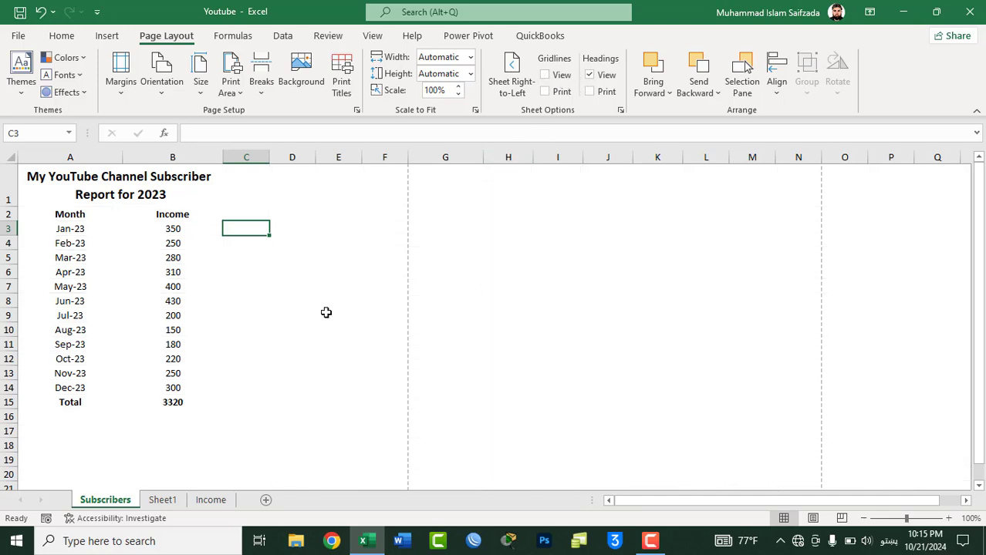
{"action": "key", "text": "ctrl+p"}
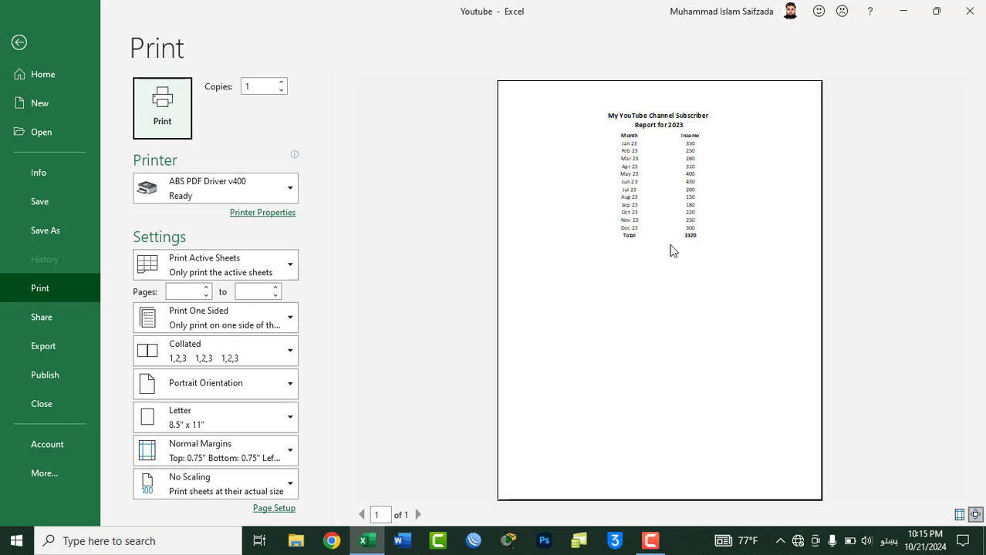
Preview the report printed with gridlines, then select the empty cells C1:F11
{"action": "key", "text": "Escape"}
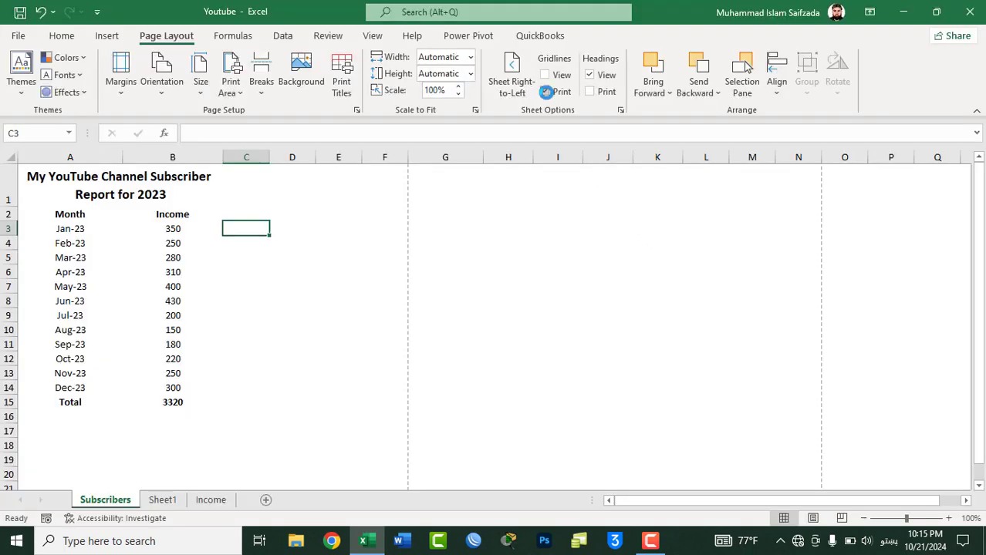
{"action": "key", "text": "ctrl+p"}
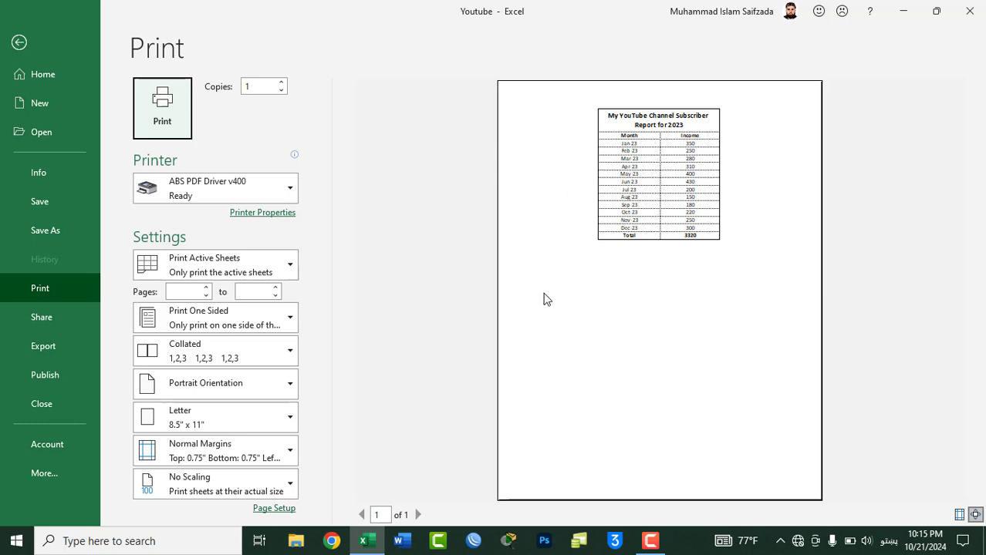
{"action": "key", "text": "Escape"}
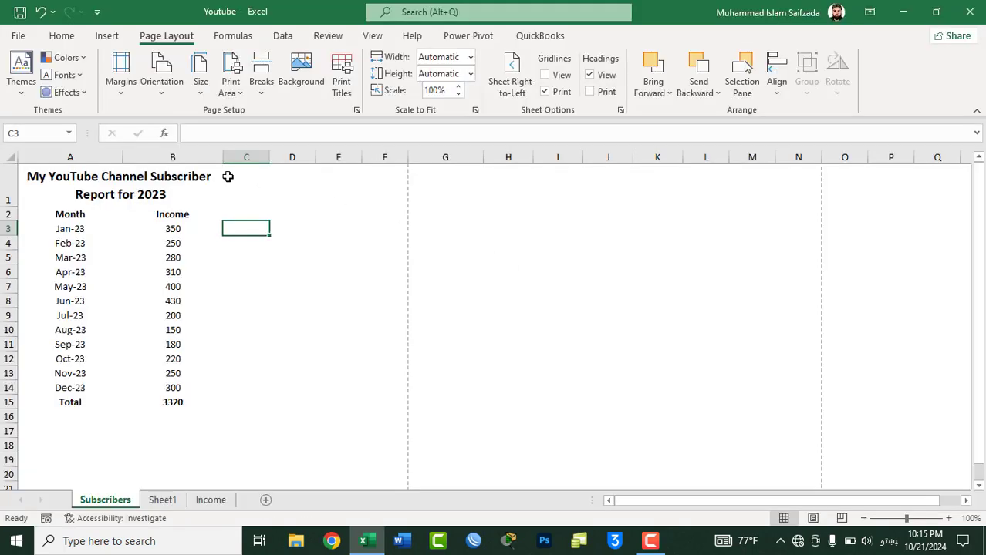
{"action": "mouse_move", "coordinate": [229, 177]}
{"action": "left_mouse_down"}
{"action": "mouse_move", "coordinate": [396, 351]}
{"action": "mouse_move", "coordinate": [401, 405]}
{"action": "left_mouse_up"}
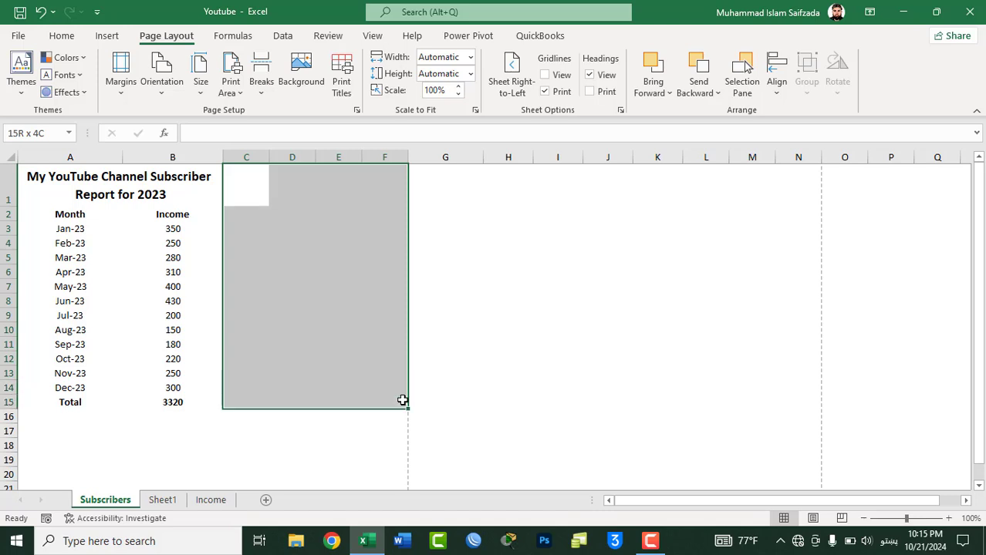
Fill the selected cells C1:F15 with IT and check the print preview
{"action": "type", "text": "شسشی"}
{"action": "key", "text": "BackSpace"}
{"action": "key", "text": "BackSpace"}
{"action": "key", "text": "BackSpace"}
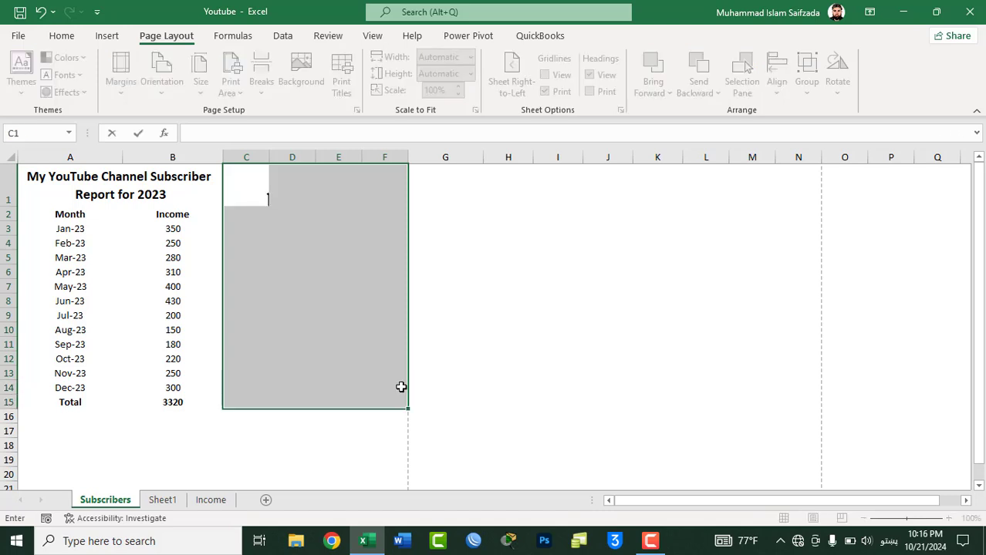
{"action": "key", "text": "alt+shift"}
{"action": "type", "text": "IT"}
{"action": "key", "text": "ctrl+Return"}
{"action": "left_click", "coordinate": [446, 264]}
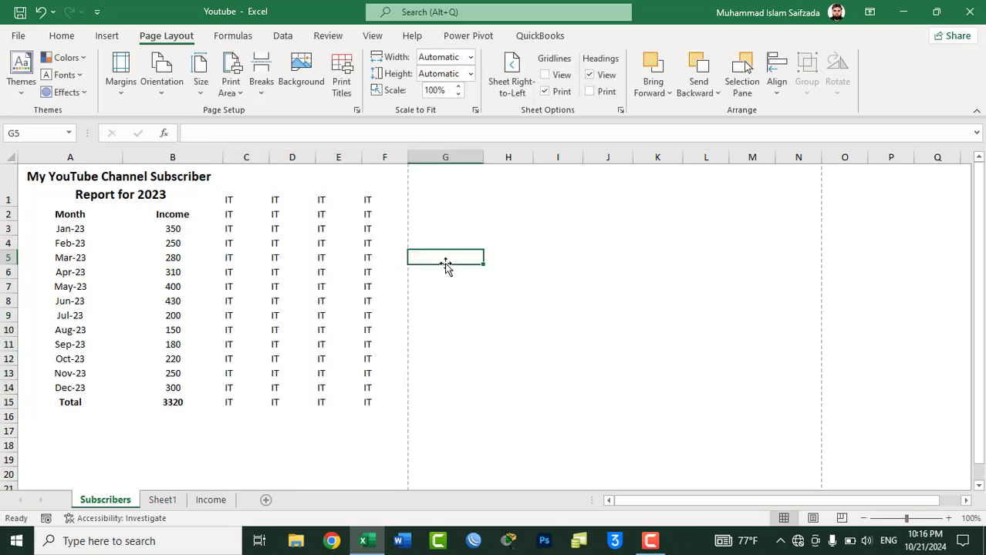
{"action": "key", "text": "ctrl+p"}
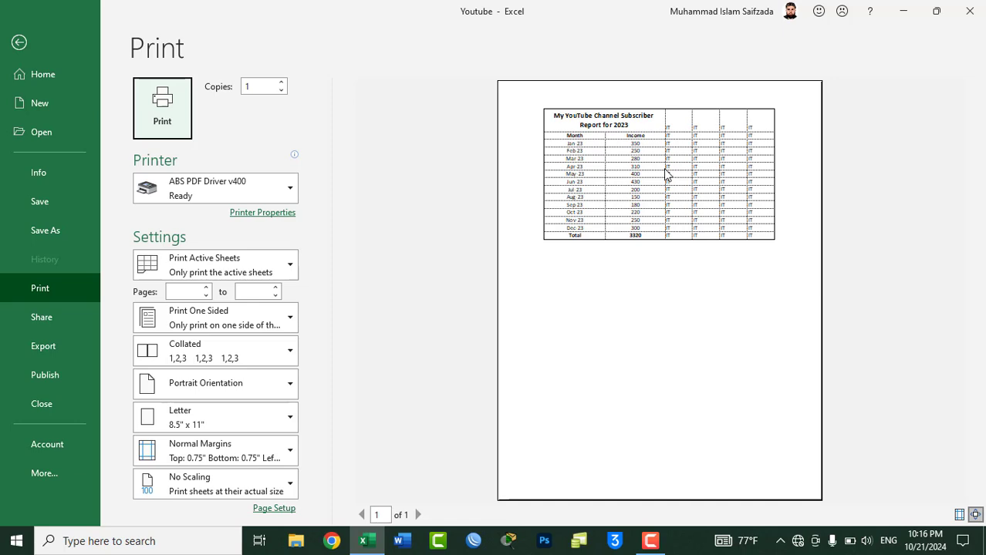
{"action": "key", "text": "Escape"}
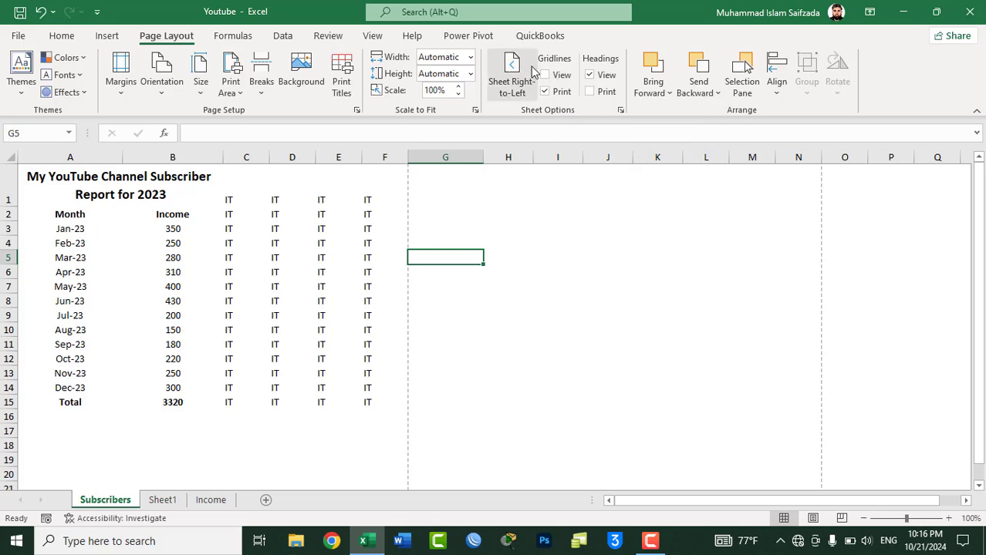
Check Gridlines View, uncheck Gridlines Print, and preview the ungridded printout
{"action": "left_click", "coordinate": [545, 75]}
{"action": "left_click", "coordinate": [546, 91]}
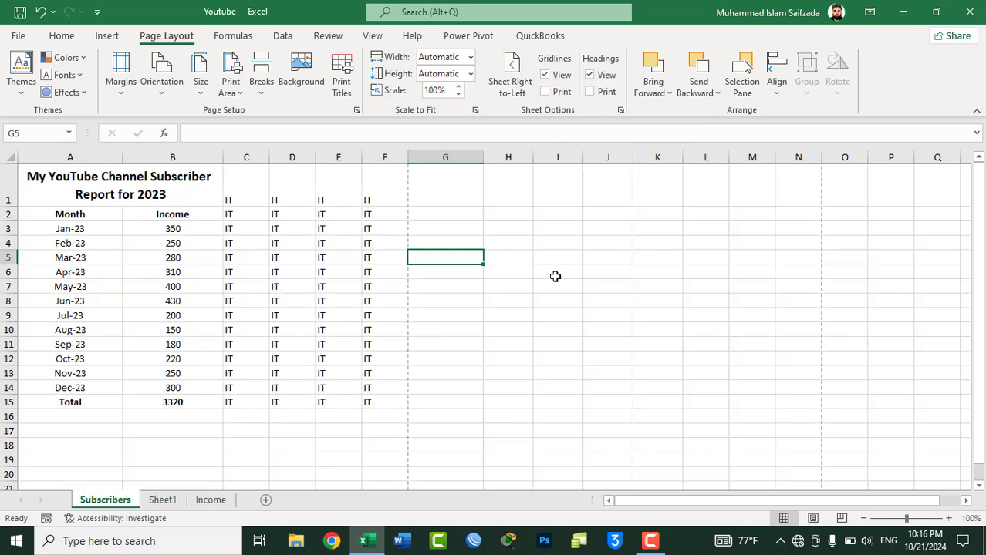
{"action": "key", "text": "ctrl+p"}
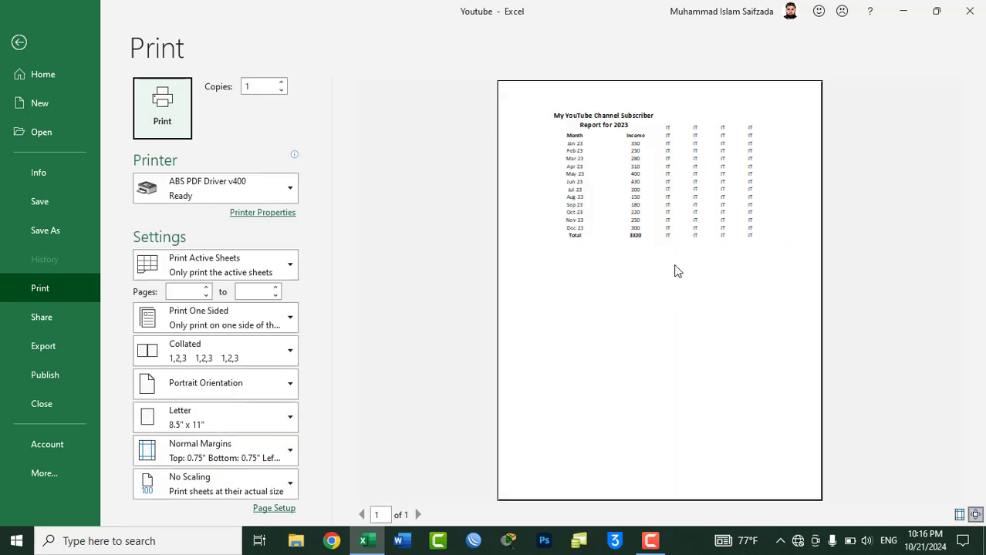
{"action": "key", "text": "Escape"}
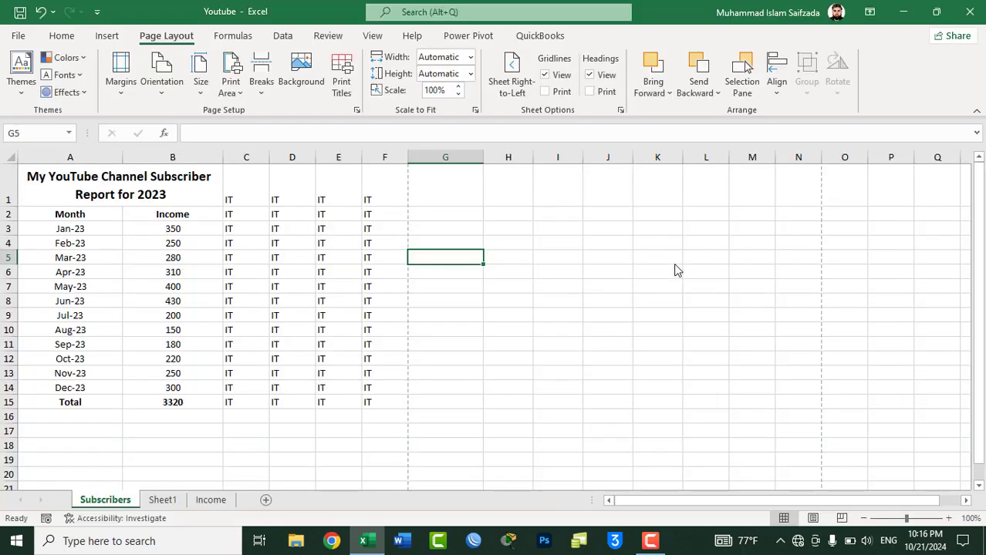
{"action": "left_click_drag", "start_coordinate": [63, 181], "coordinate": [373, 404]}
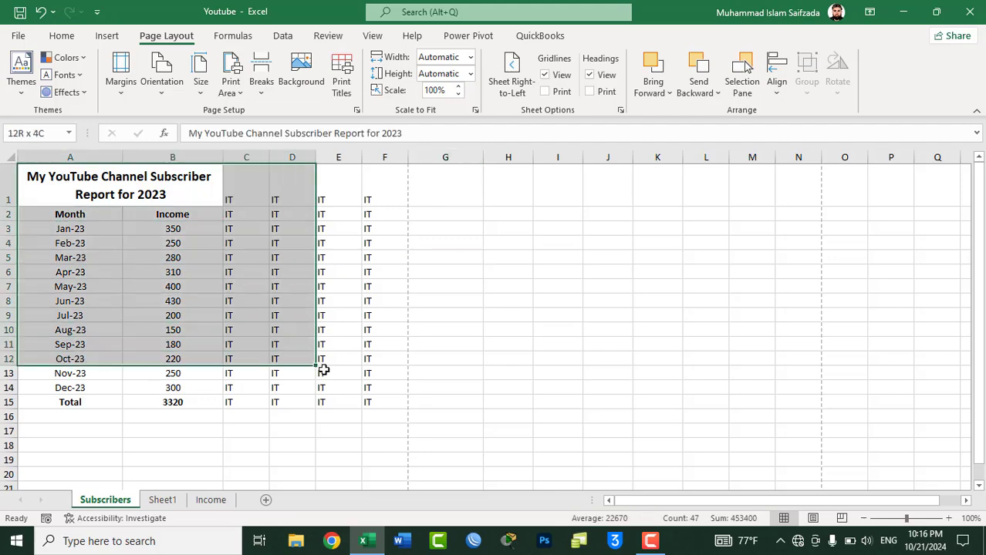
{"action": "left_click", "coordinate": [61, 36]}
{"action": "left_click", "coordinate": [162, 86]}
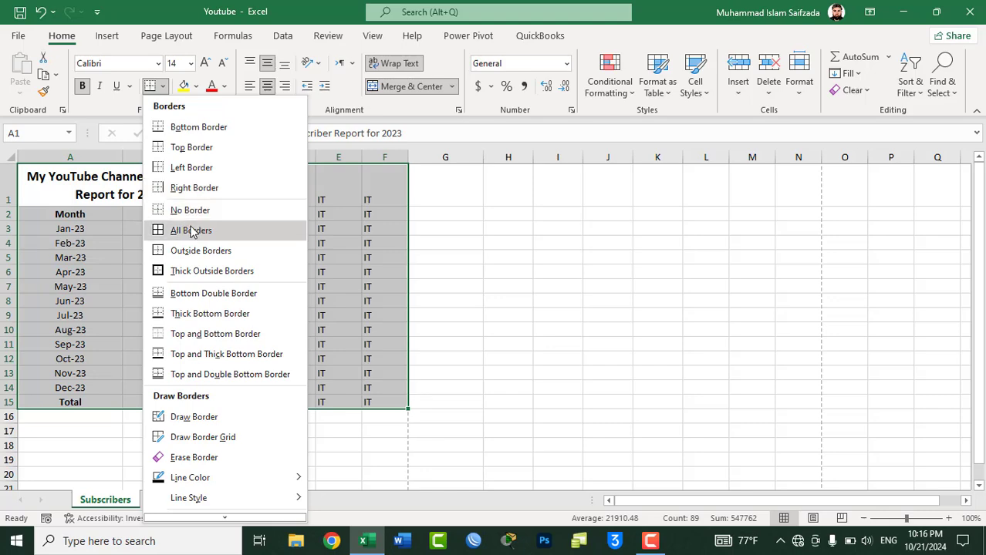
{"action": "left_click", "coordinate": [197, 229]}
{"action": "key", "text": "ctrl+p"}
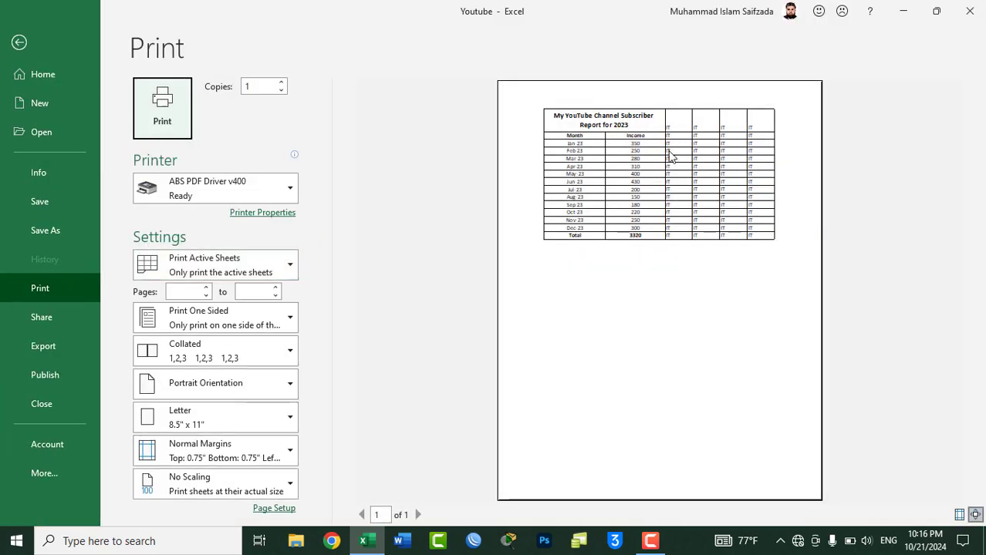
{"action": "key", "text": "Escape"}
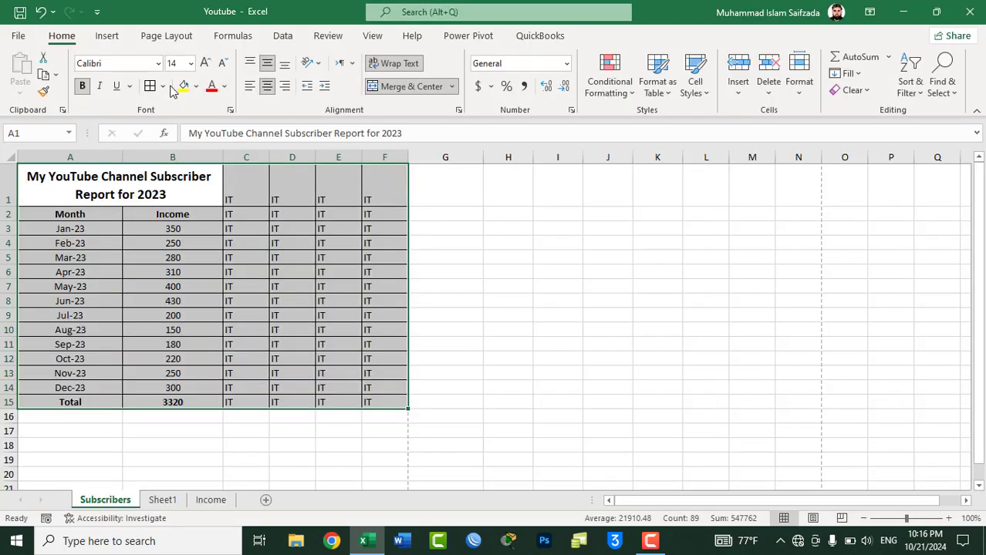
{"action": "left_click", "coordinate": [162, 86]}
{"action": "left_click", "coordinate": [190, 210]}
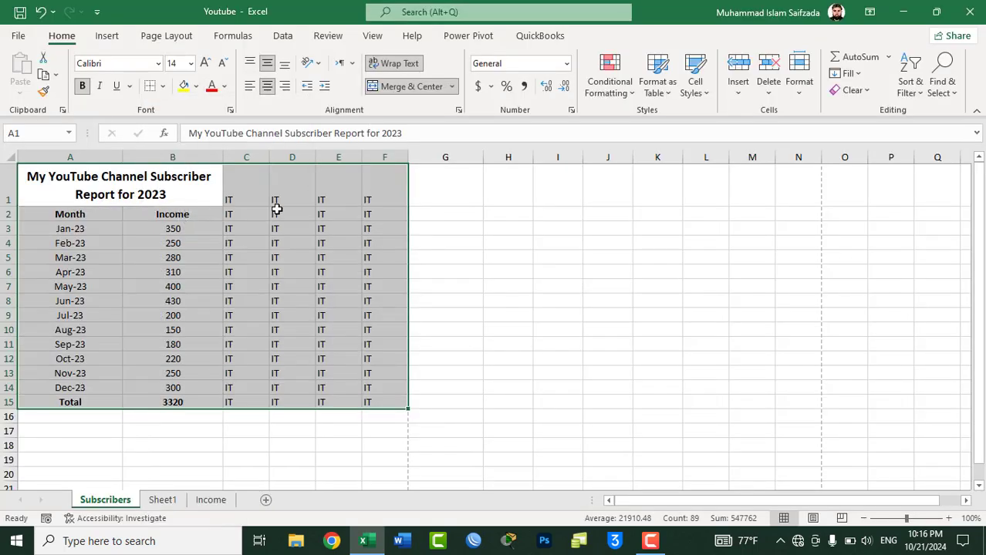
{"action": "left_click", "coordinate": [163, 36]}
{"action": "left_click", "coordinate": [313, 182]}
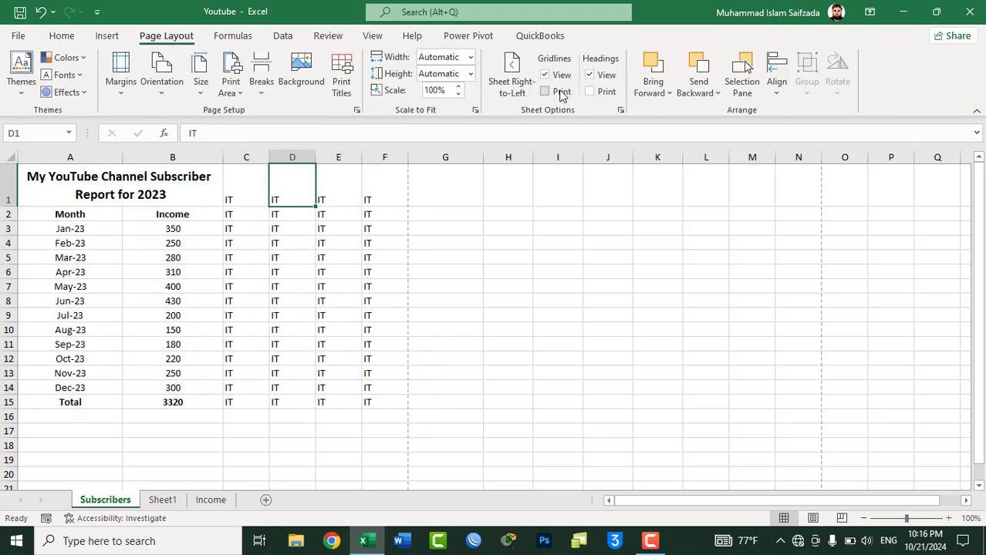
{"action": "left_click", "coordinate": [571, 91]}
{"action": "left_click", "coordinate": [71, 160]}
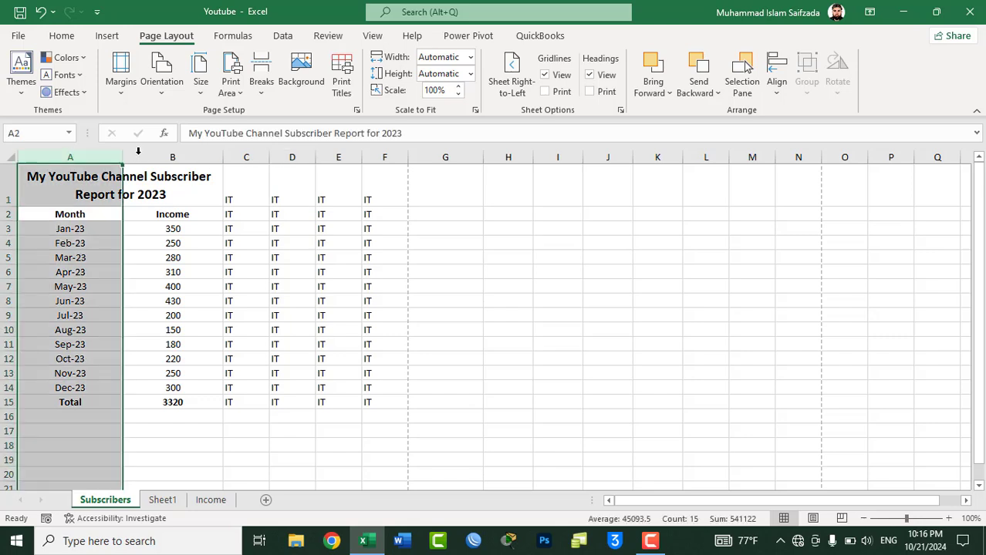
{"action": "left_click", "coordinate": [148, 157]}
{"action": "left_click", "coordinate": [246, 156]}
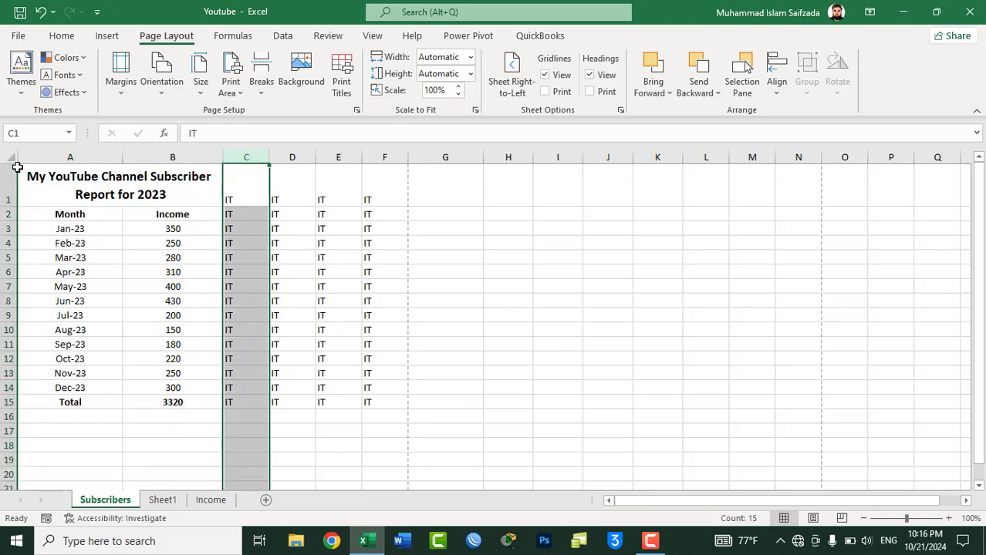
{"action": "left_click", "coordinate": [9, 192]}
{"action": "left_click", "coordinate": [9, 216]}
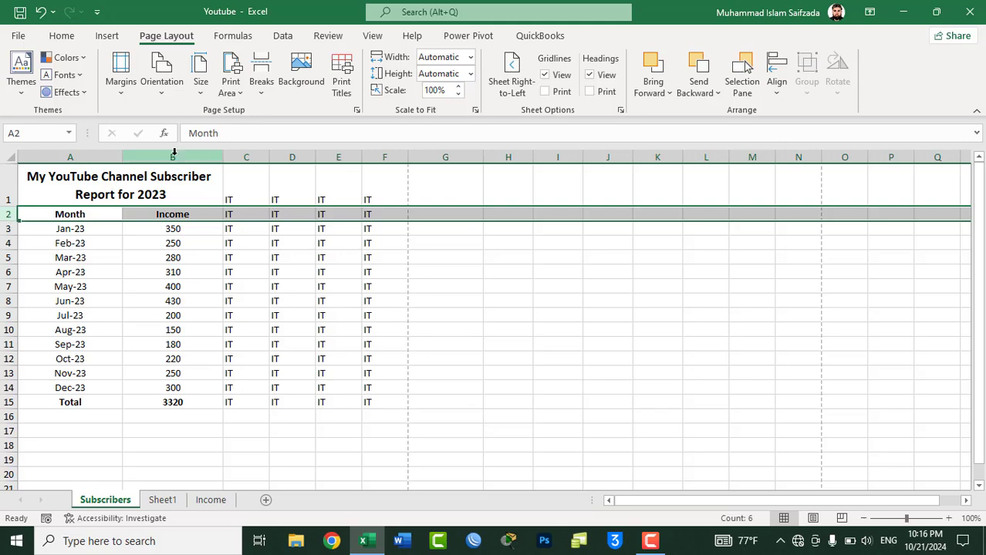
{"action": "left_click", "coordinate": [136, 190]}
{"action": "left_click", "coordinate": [65, 157]}
{"action": "left_click", "coordinate": [149, 157]}
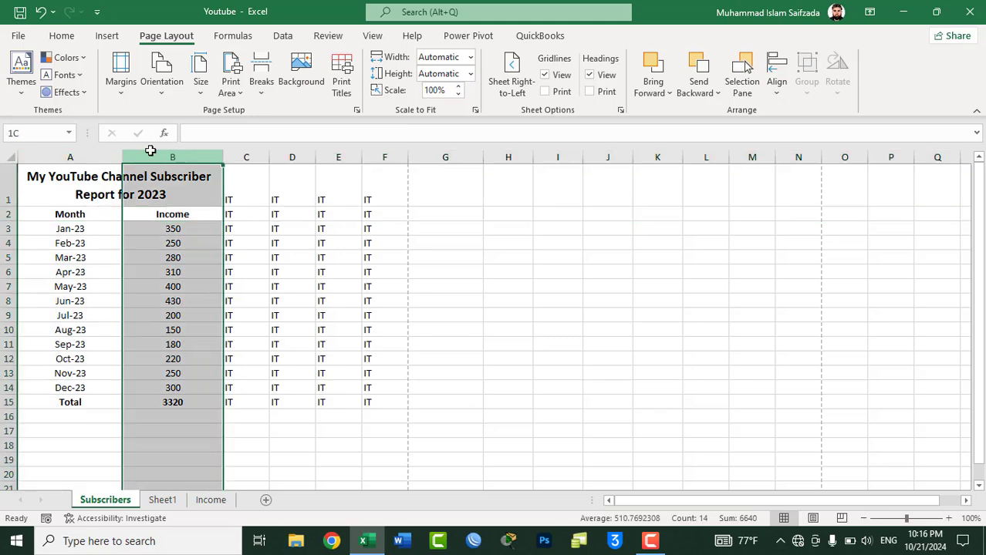
{"action": "left_click", "coordinate": [50, 215]}
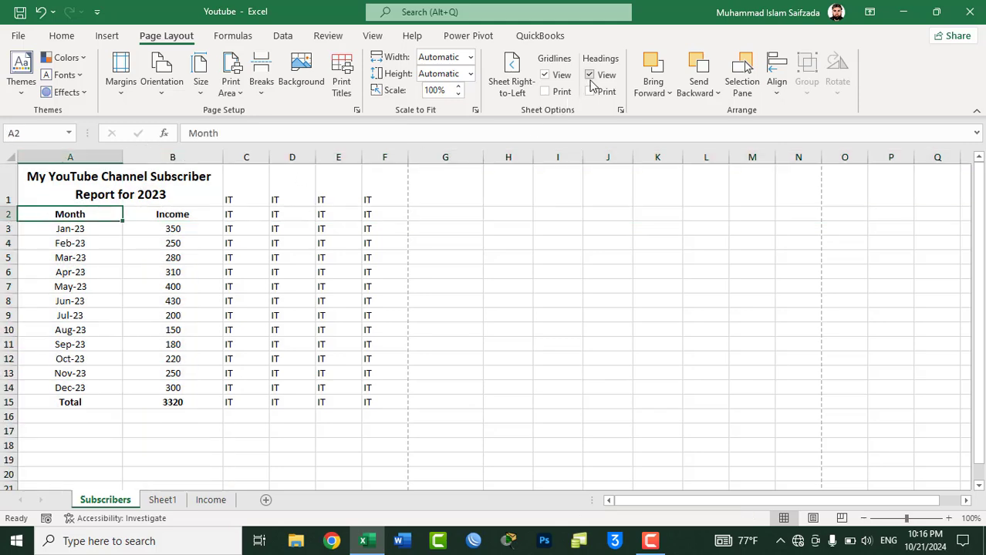
{"action": "left_click", "coordinate": [591, 76]}
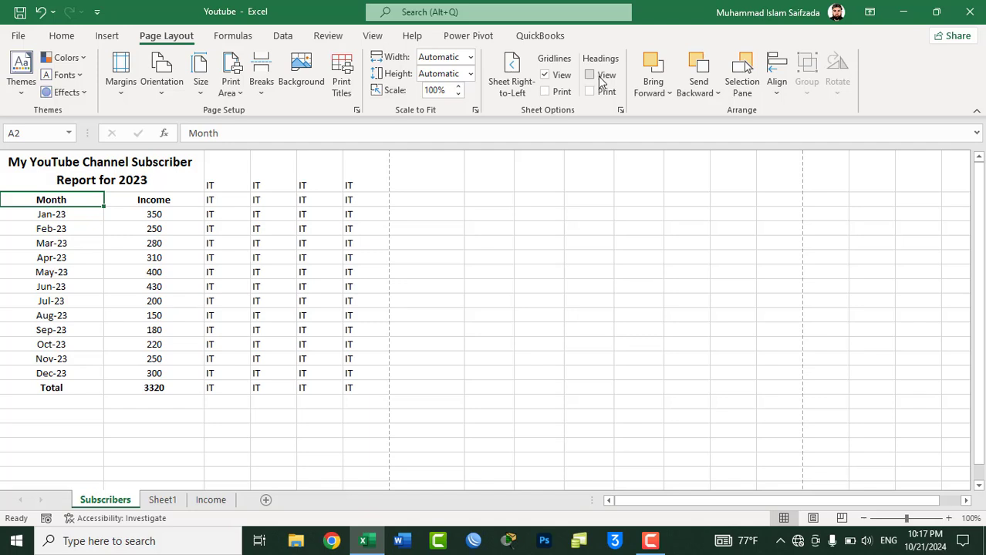
{"action": "left_click", "coordinate": [590, 74]}
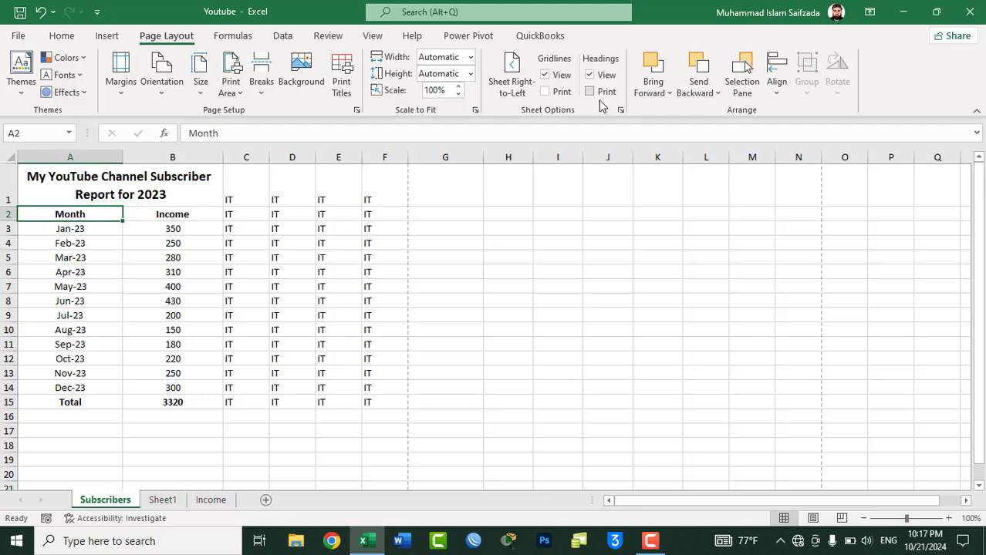
Check Gridlines Print and confirm in the print preview that gridlines now appear
{"action": "key", "text": "ctrl+p"}
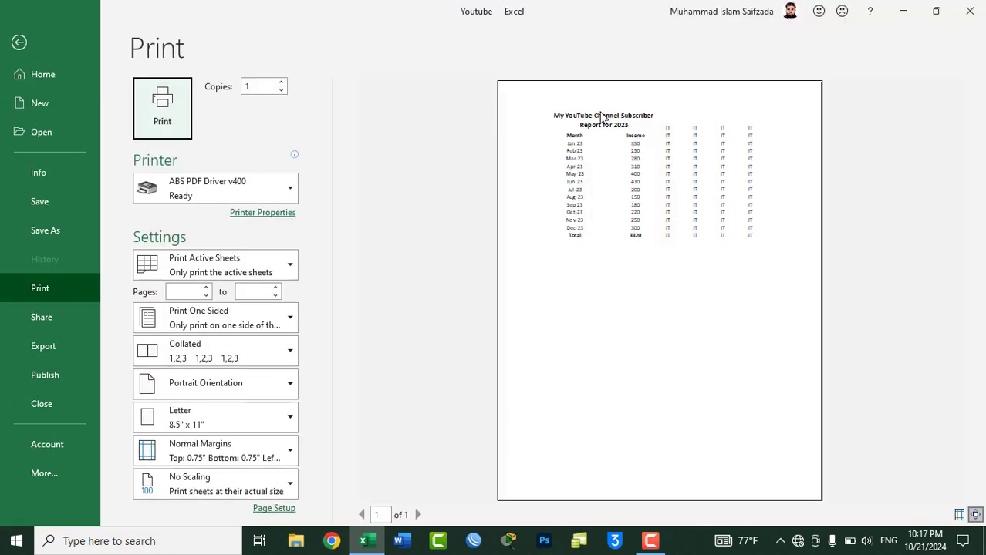
{"action": "key", "text": "Escape"}
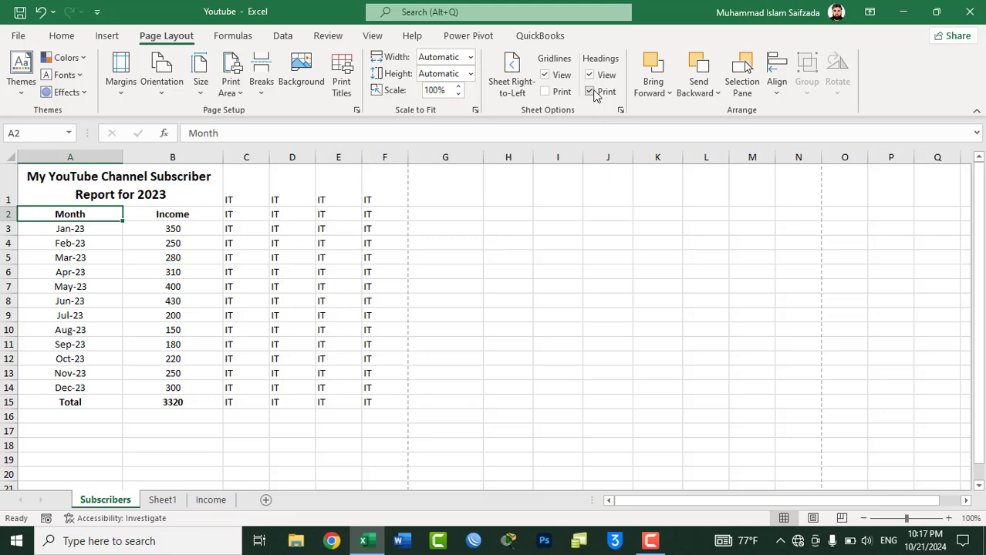
{"action": "key", "text": "ctrl+p"}
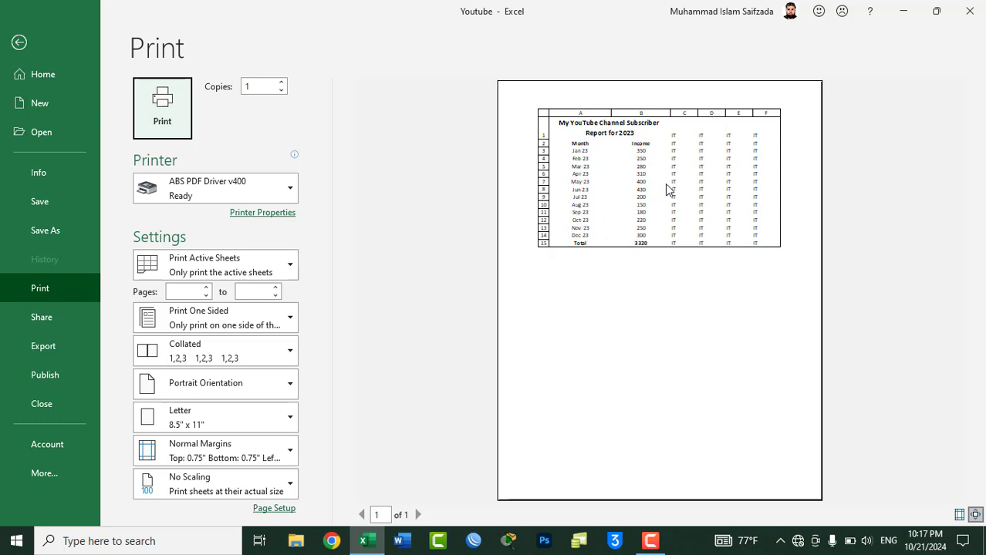
{"action": "key", "text": "Escape"}
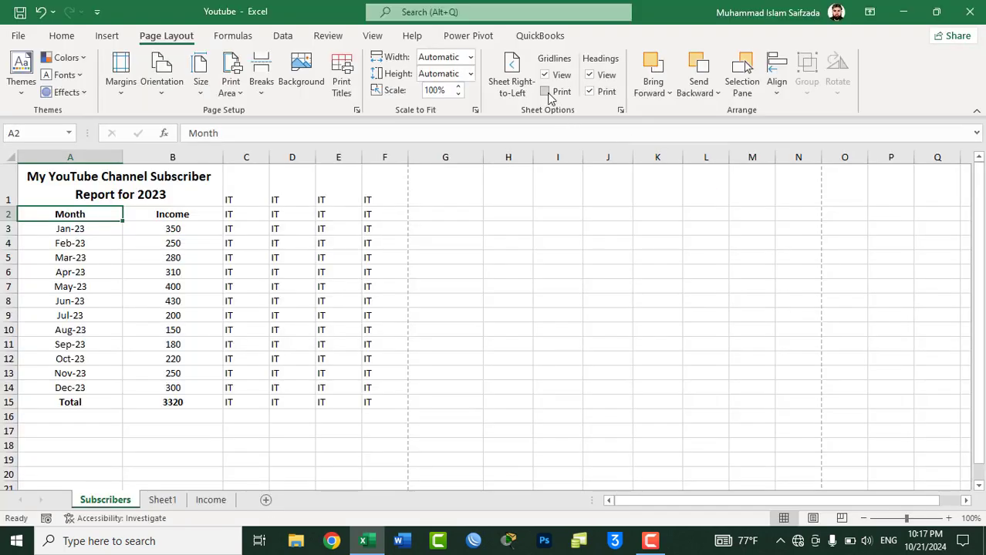
{"action": "left_click", "coordinate": [545, 92]}
{"action": "key", "text": "ctrl+p"}
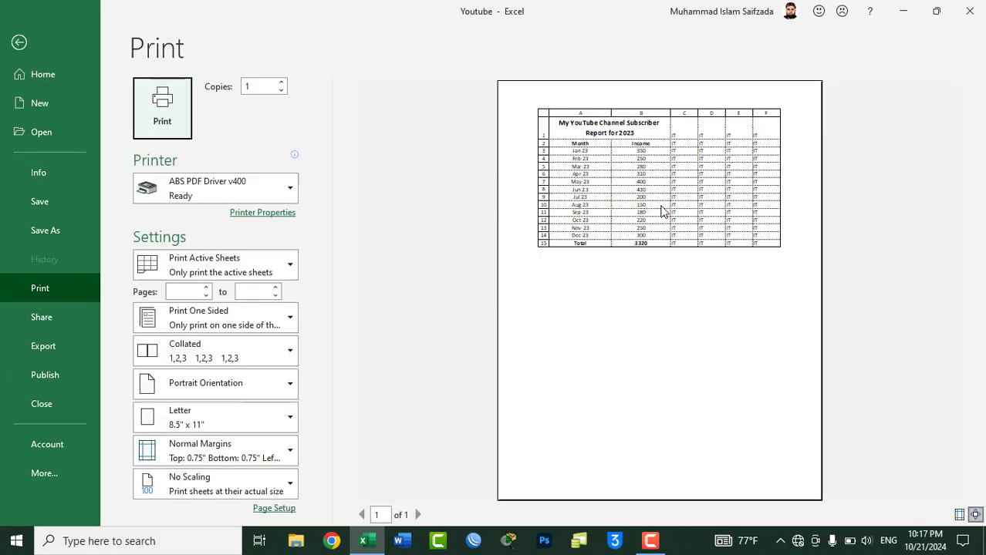
{"action": "key", "text": "Escape"}
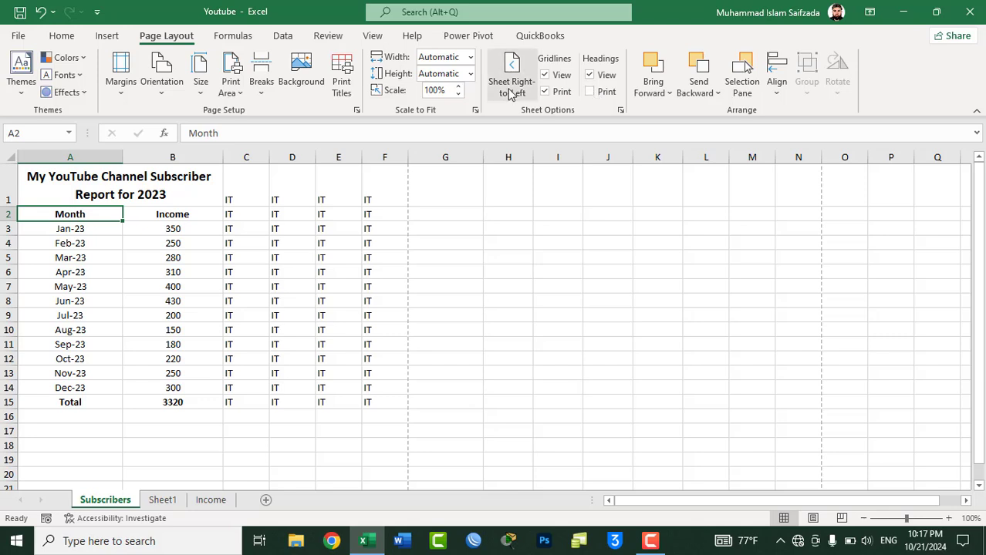
Uncheck Gridlines Print in Sheet Options so the report prints without gridlines
{"action": "left_click", "coordinate": [545, 92]}
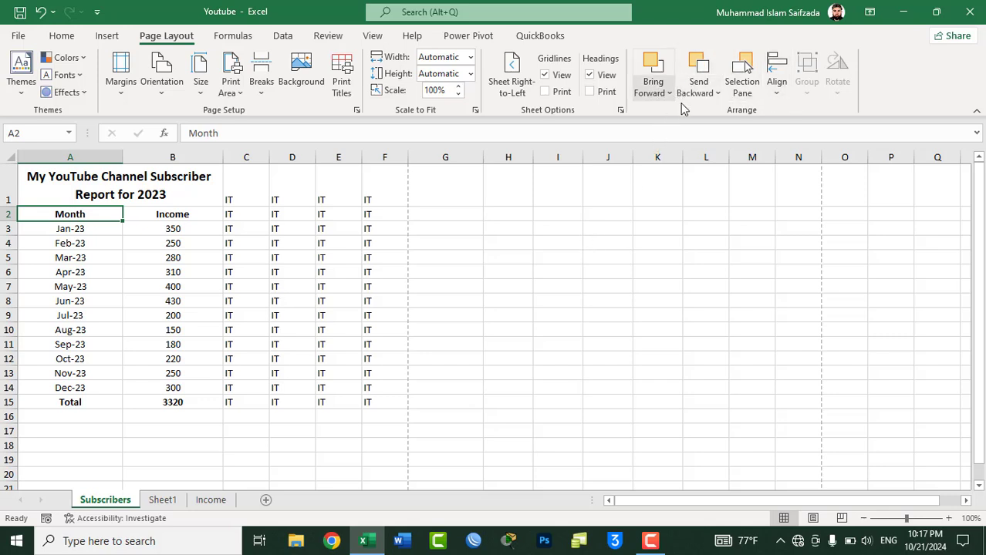
On Sheet1, draw a rounded rectangle over D2:F8
{"action": "left_click", "coordinate": [158, 503]}
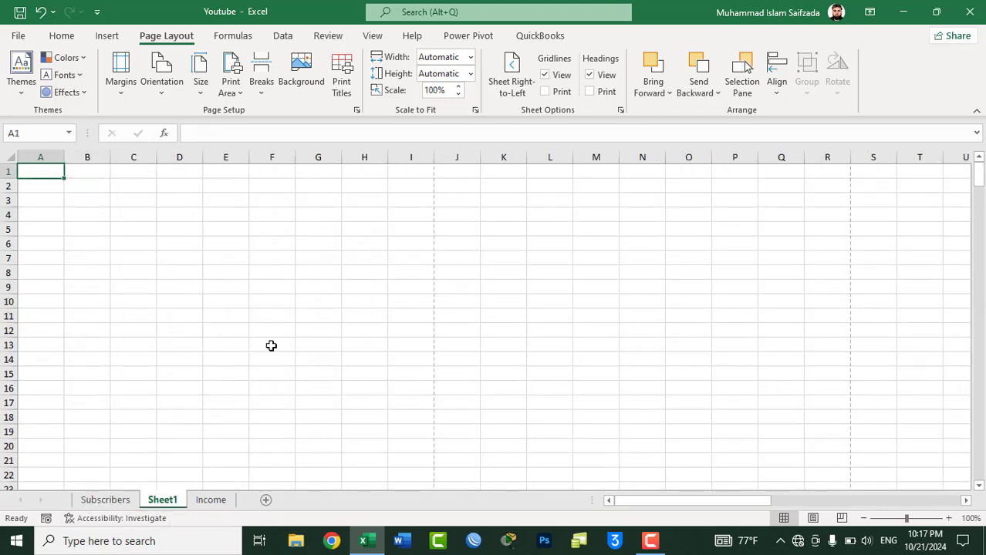
{"action": "left_click", "coordinate": [106, 36]}
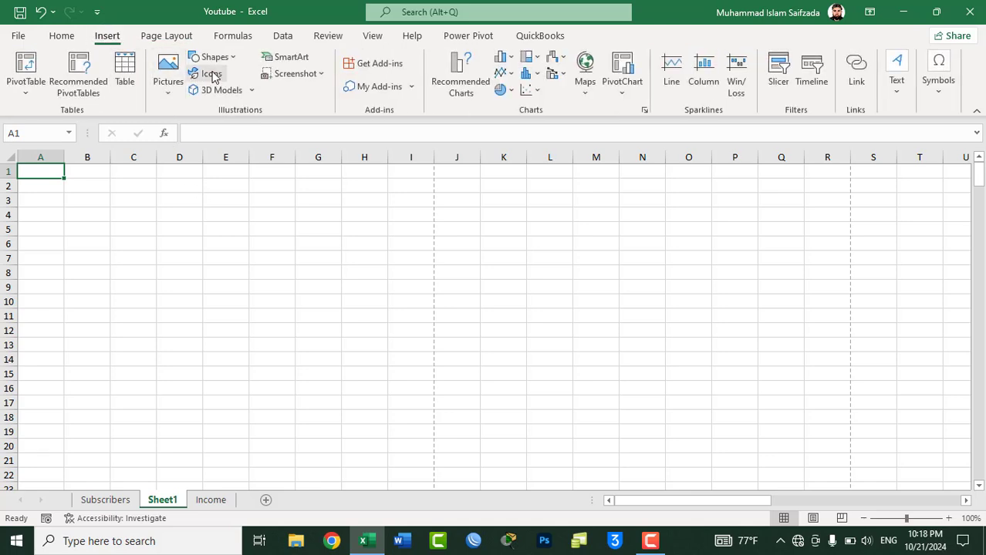
{"action": "left_click", "coordinate": [236, 59]}
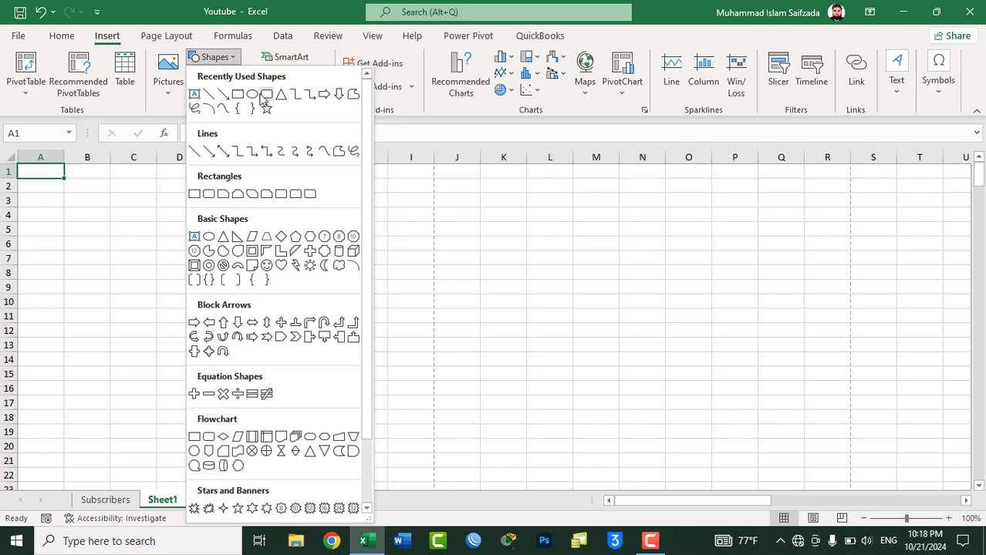
{"action": "left_click", "coordinate": [264, 95]}
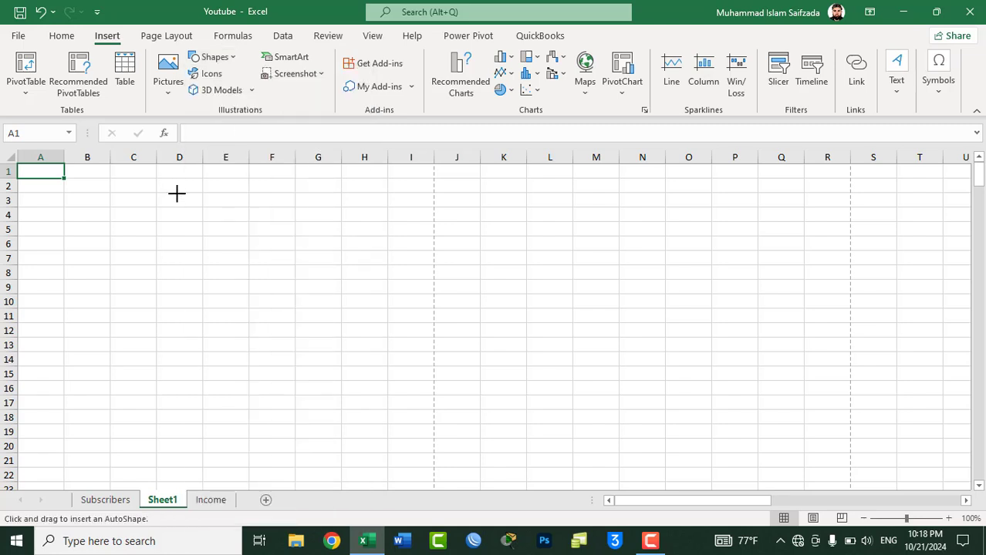
{"action": "left_click_drag", "start_coordinate": [165, 183], "coordinate": [285, 274]}
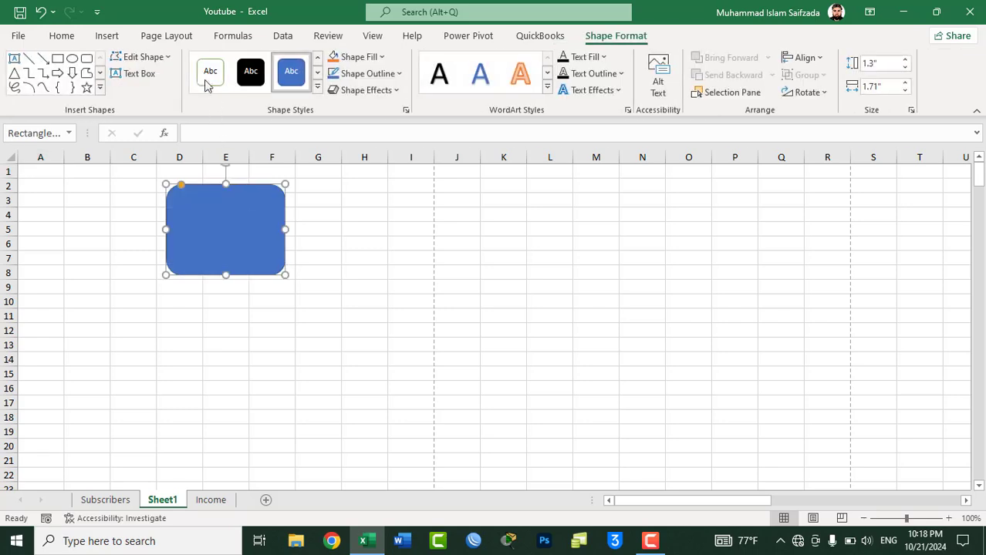
Draw a wide plain rectangle over H2:N8
{"action": "left_click", "coordinate": [109, 36]}
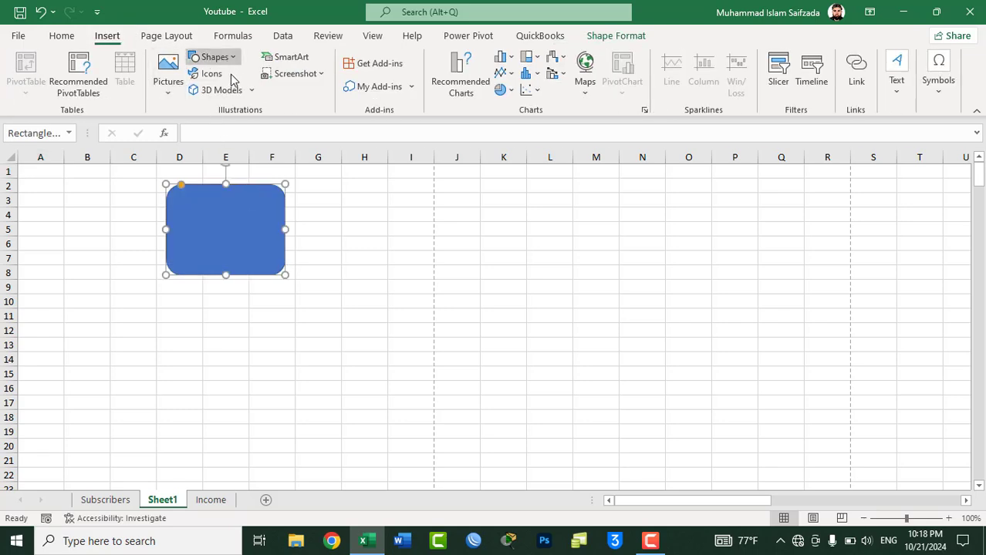
{"action": "left_click", "coordinate": [216, 57]}
{"action": "left_click", "coordinate": [236, 96]}
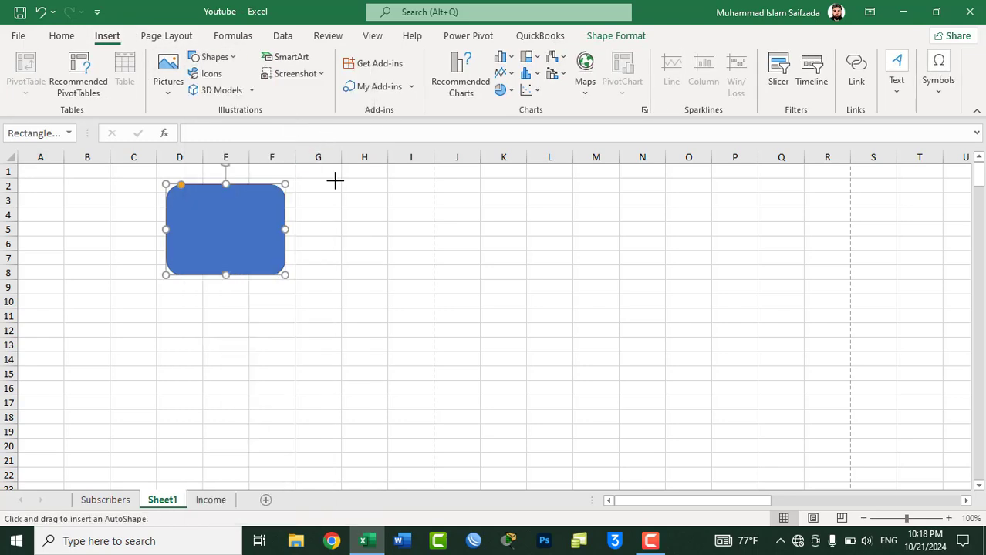
{"action": "left_click_drag", "start_coordinate": [334, 181], "coordinate": [643, 283]}
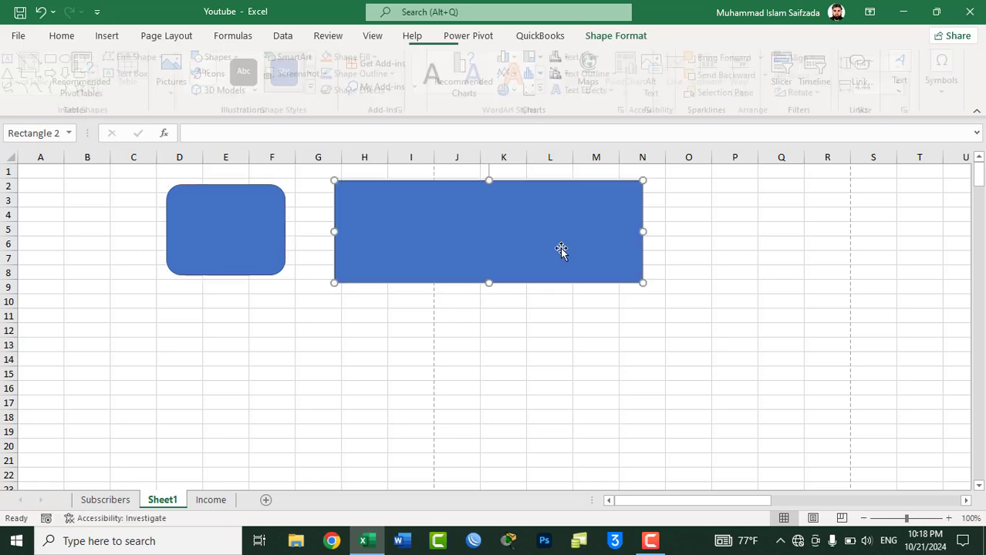
Draw a block right arrow around D11:F15
{"action": "left_click", "coordinate": [107, 36]}
{"action": "left_click", "coordinate": [223, 60]}
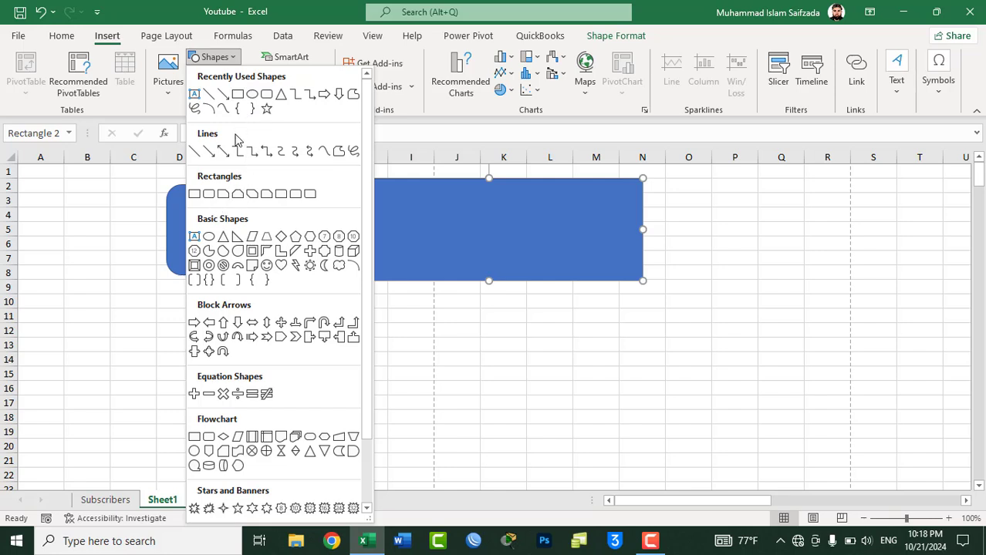
{"action": "left_click", "coordinate": [325, 95]}
{"action": "left_click_drag", "start_coordinate": [170, 307], "coordinate": [259, 371]}
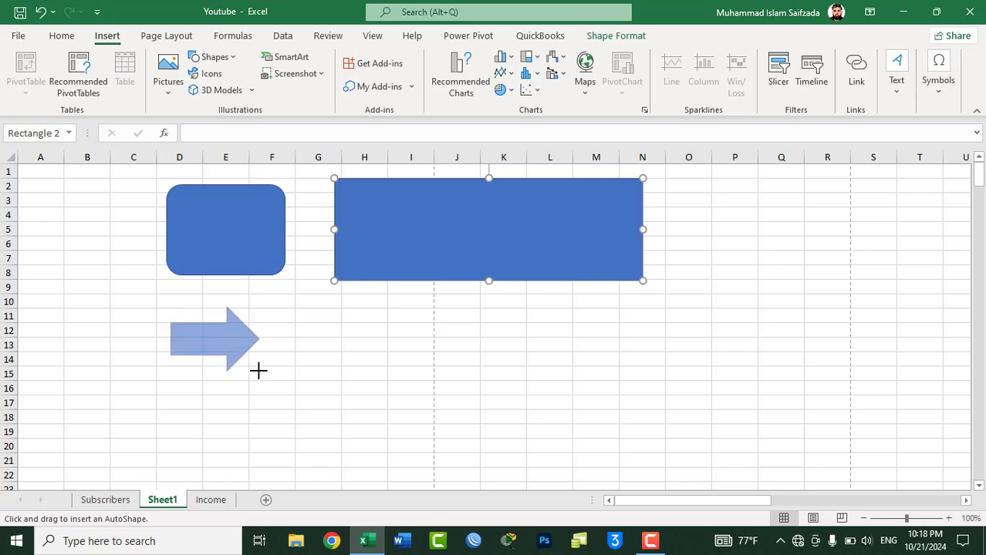
{"action": "left_click", "coordinate": [287, 242]}
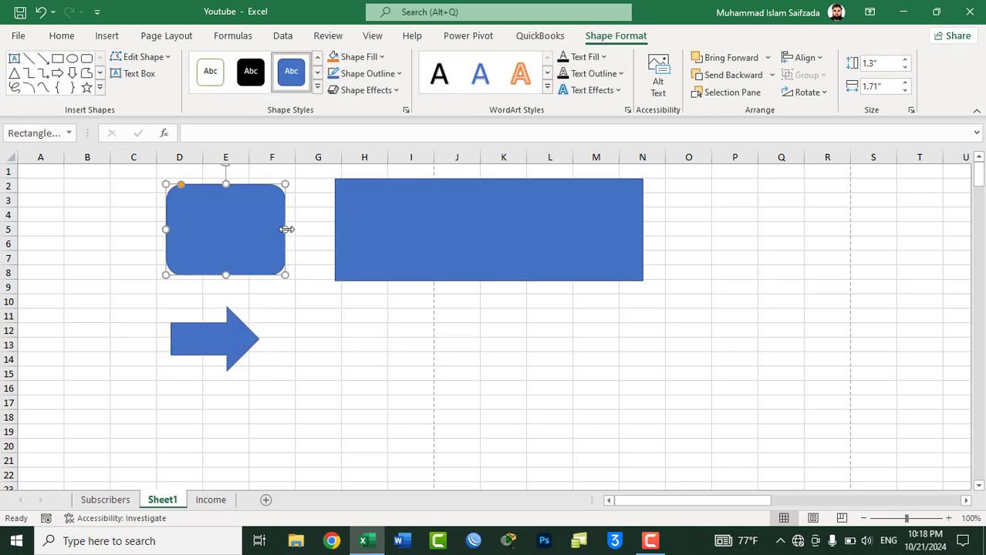
Widen the rounded rectangle to 2.32 inches and overlap it with the arrow
{"action": "left_click_drag", "start_coordinate": [287, 229], "coordinate": [327, 229]}
{"action": "left_click_drag", "start_coordinate": [247, 275], "coordinate": [247, 285]}
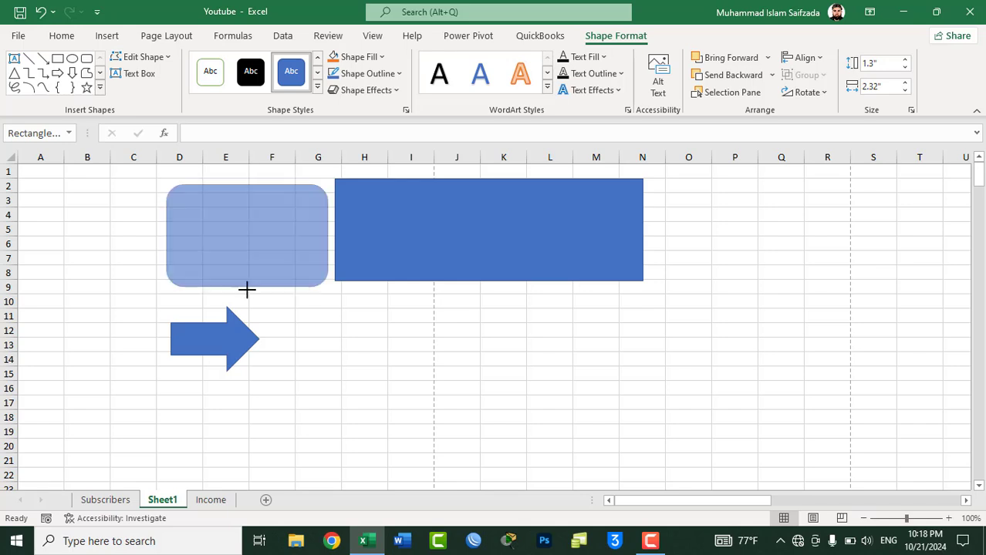
{"action": "left_click_drag", "start_coordinate": [245, 184], "coordinate": [247, 178]}
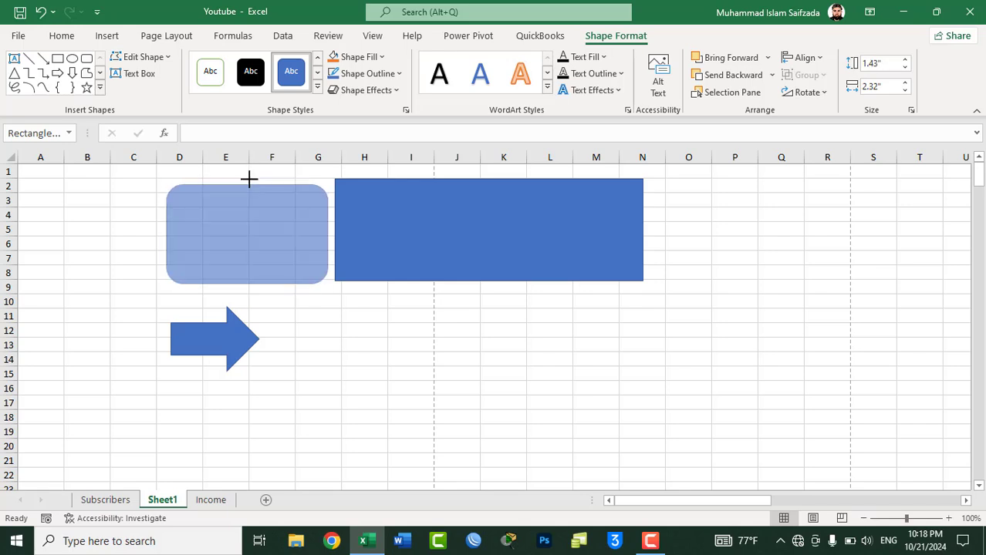
{"action": "left_click", "coordinate": [430, 343]}
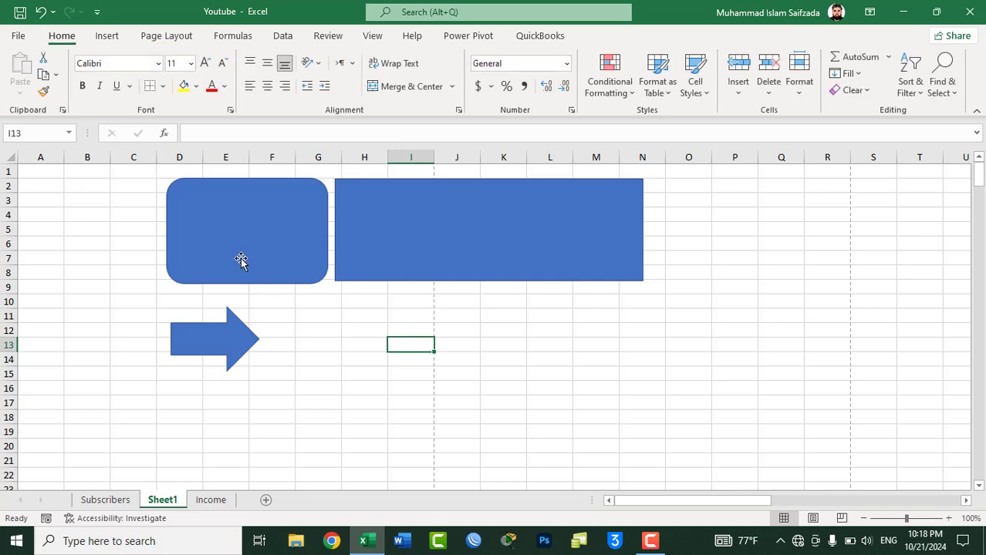
{"action": "left_click_drag", "start_coordinate": [242, 262], "coordinate": [243, 302]}
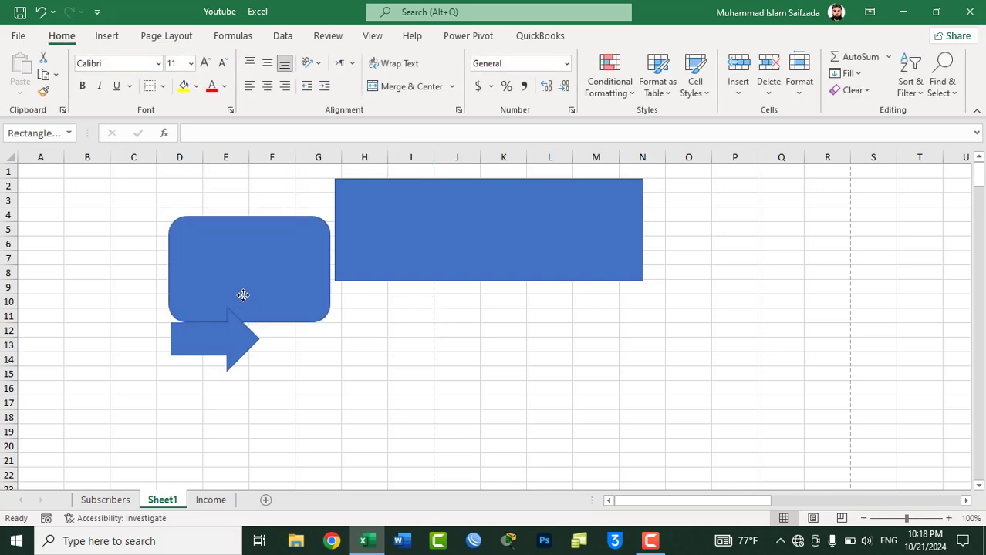
{"action": "mouse_move", "coordinate": [204, 346]}
{"action": "left_mouse_down"}
{"action": "mouse_move", "coordinate": [191, 318]}
{"action": "mouse_move", "coordinate": [160, 303]}
{"action": "left_mouse_up"}
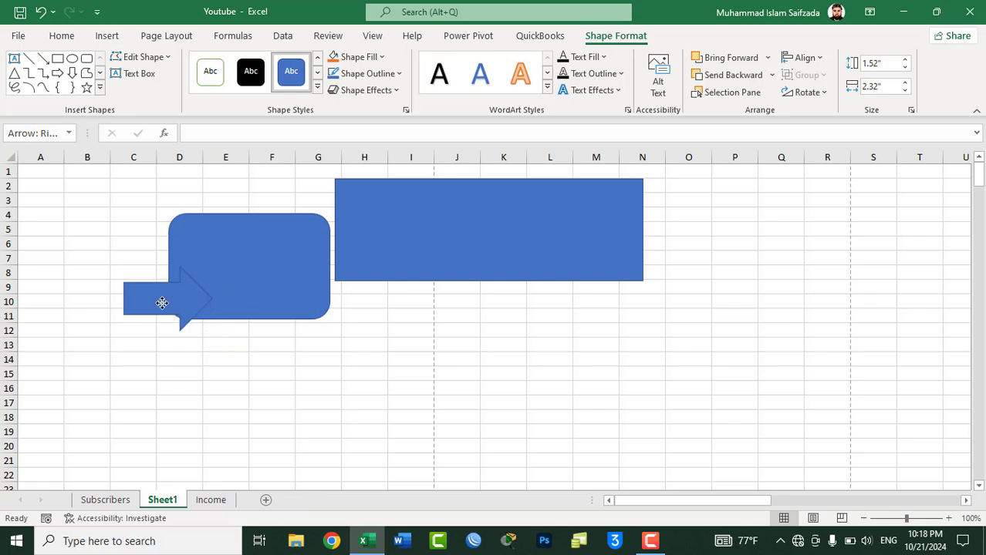
Make the arrow orange, move the wide rectangle down-left, and give it the green style
{"action": "left_click", "coordinate": [317, 86]}
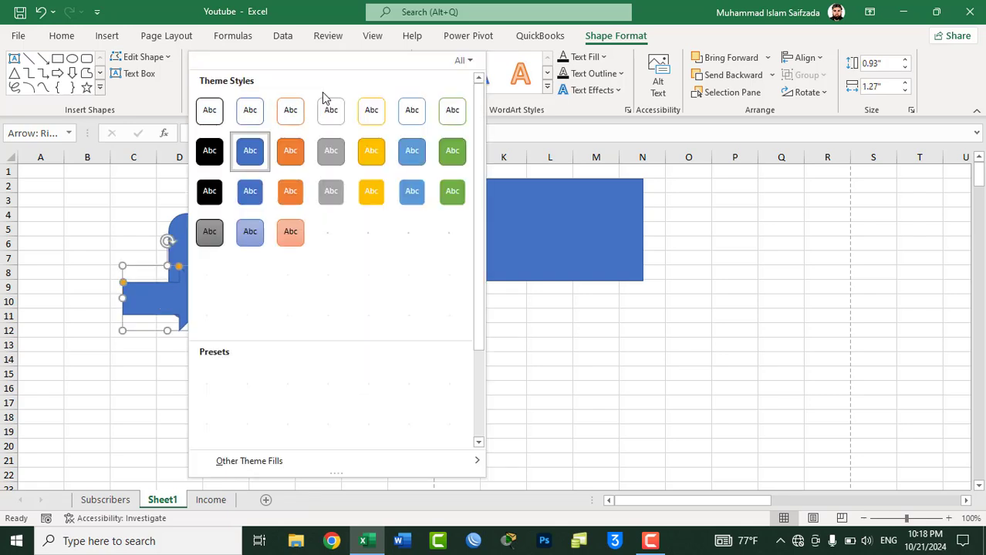
{"action": "left_click", "coordinate": [286, 158]}
{"action": "mouse_move", "coordinate": [438, 253]}
{"action": "left_mouse_down"}
{"action": "mouse_move", "coordinate": [344, 258]}
{"action": "mouse_move", "coordinate": [287, 346]}
{"action": "left_mouse_up"}
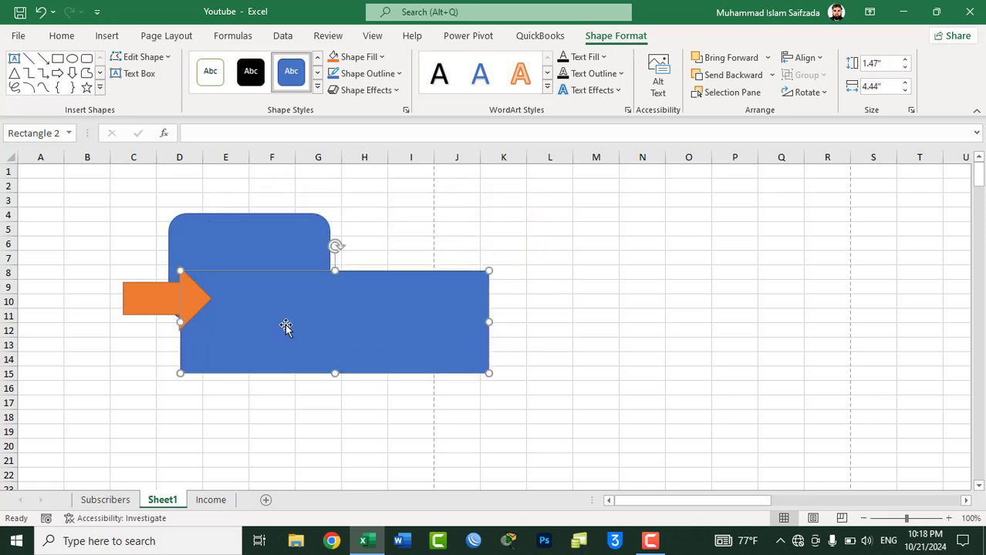
{"action": "left_click", "coordinate": [316, 91]}
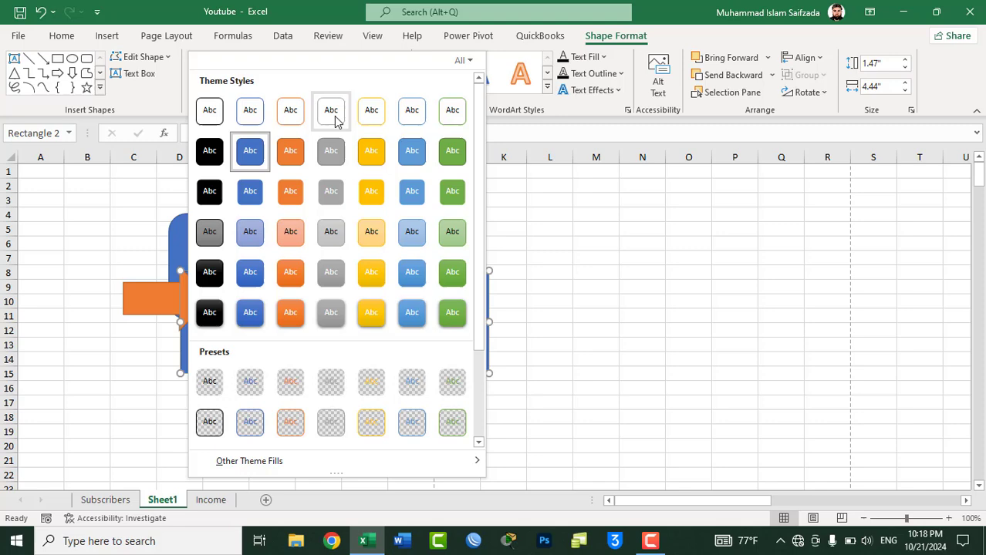
{"action": "left_click", "coordinate": [453, 152]}
{"action": "left_click", "coordinate": [688, 250]}
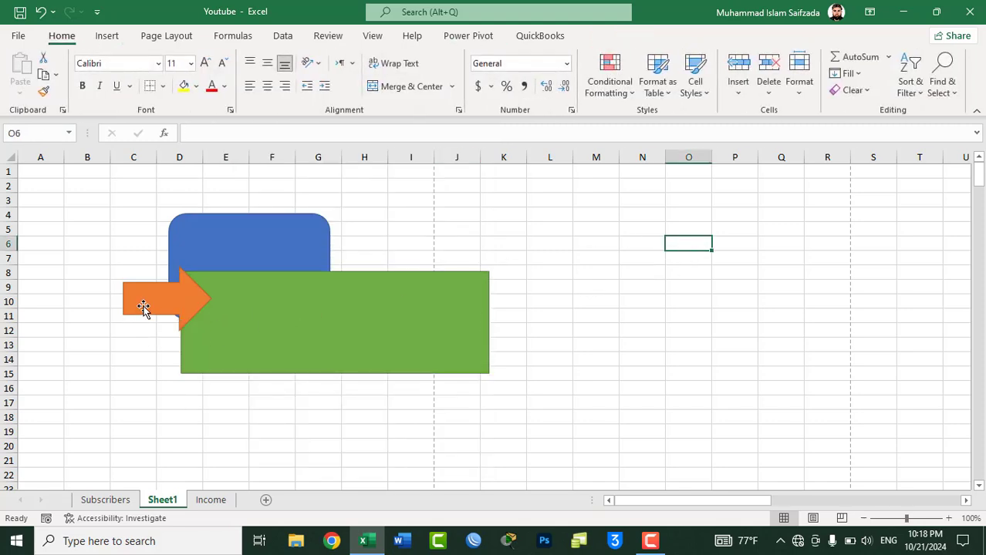
Send the orange arrow backward behind the blue rectangle, nudging the green rectangle down
{"action": "left_click", "coordinate": [143, 308]}
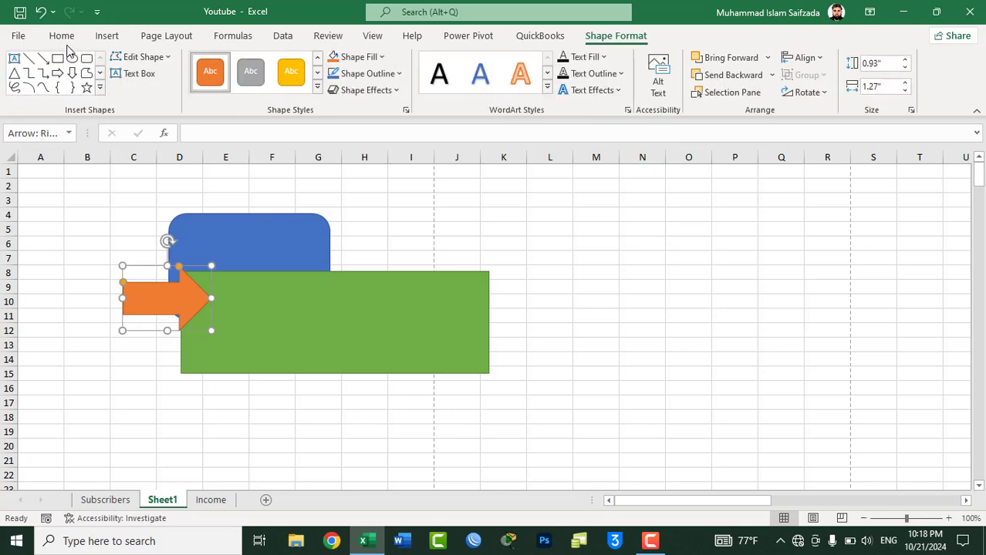
{"action": "left_click", "coordinate": [165, 35]}
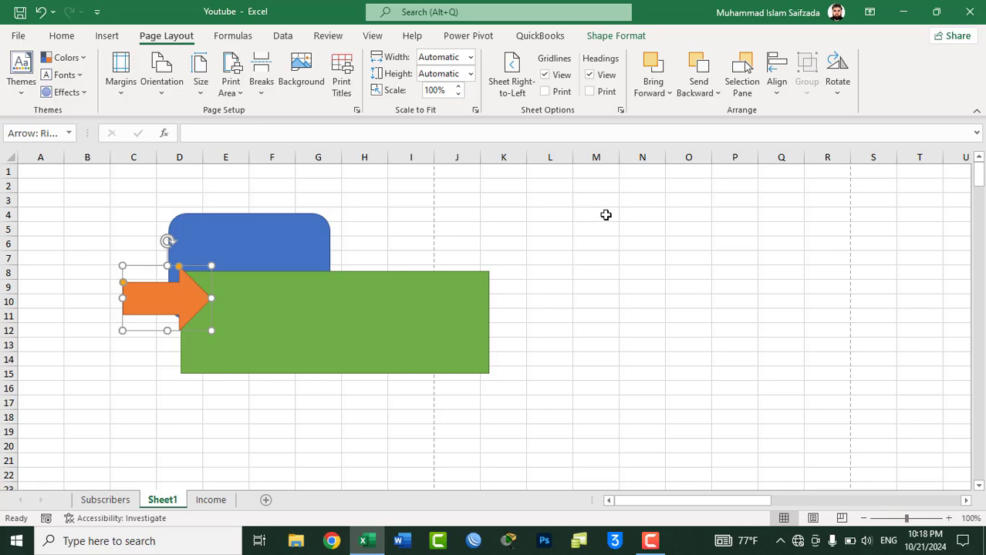
{"action": "left_click", "coordinate": [700, 67]}
{"action": "left_click_drag", "start_coordinate": [266, 302], "coordinate": [262, 315]}
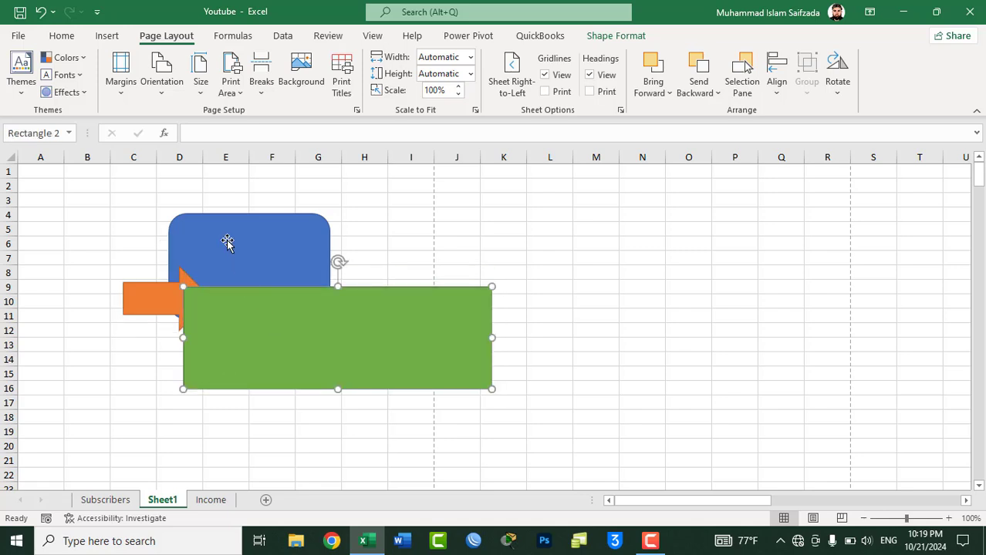
{"action": "left_click", "coordinate": [143, 302]}
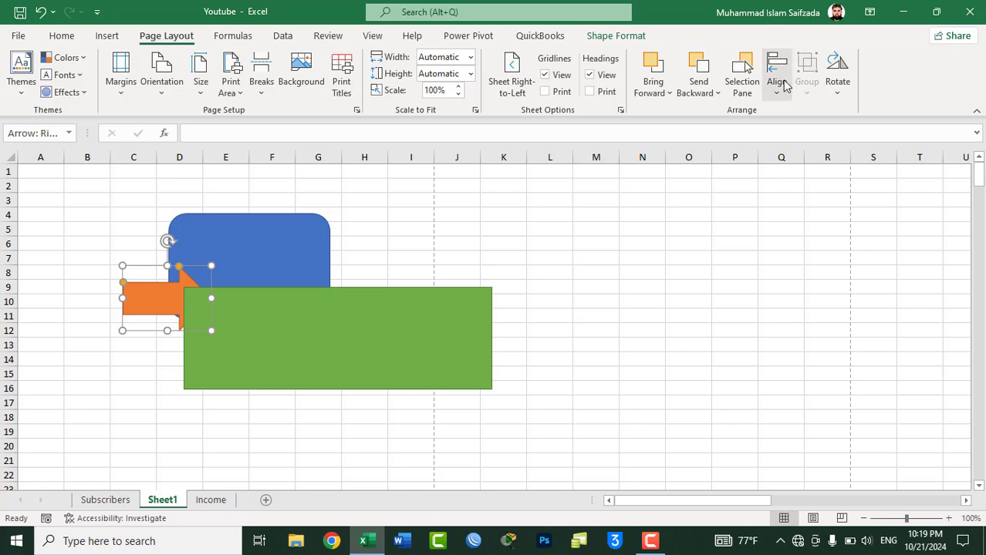
{"action": "left_click", "coordinate": [701, 66]}
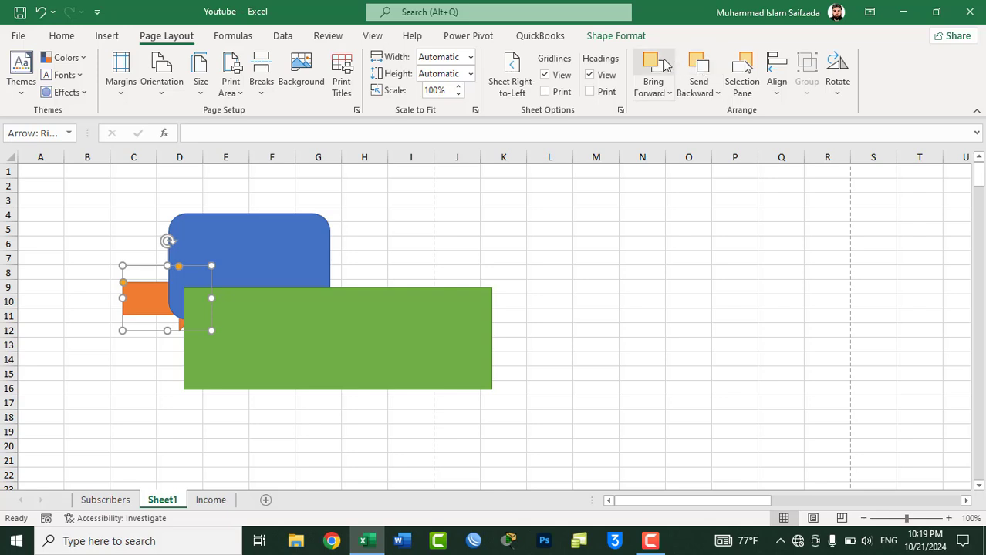
Bring the arrow forward, send it to back, then bring it to front
{"action": "left_click", "coordinate": [665, 65]}
{"action": "left_click", "coordinate": [665, 65]}
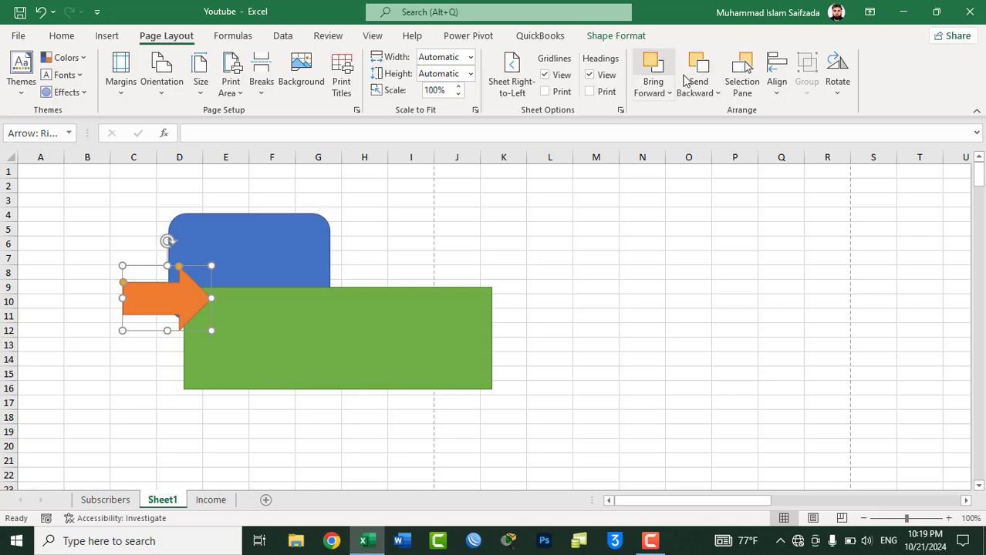
{"action": "left_click", "coordinate": [717, 92]}
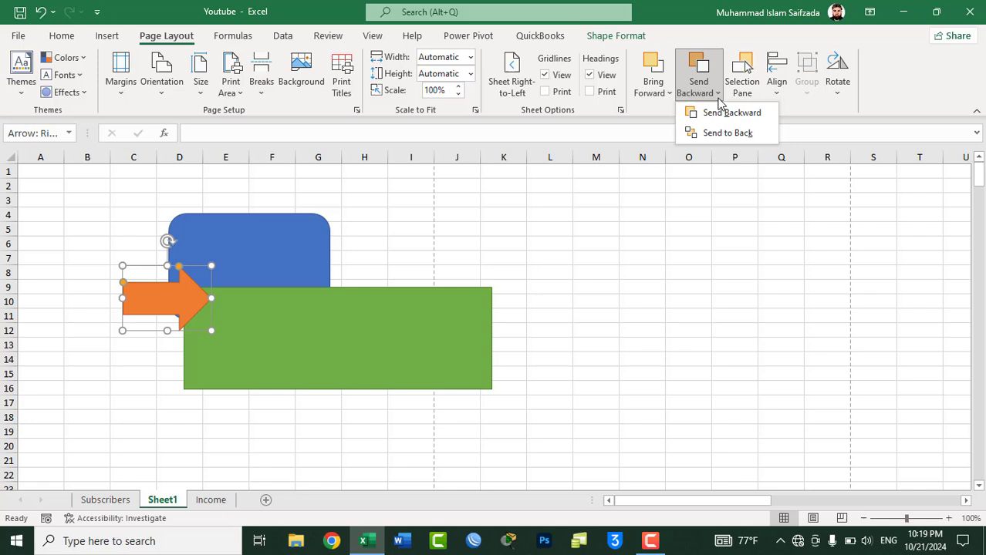
{"action": "left_click", "coordinate": [722, 134]}
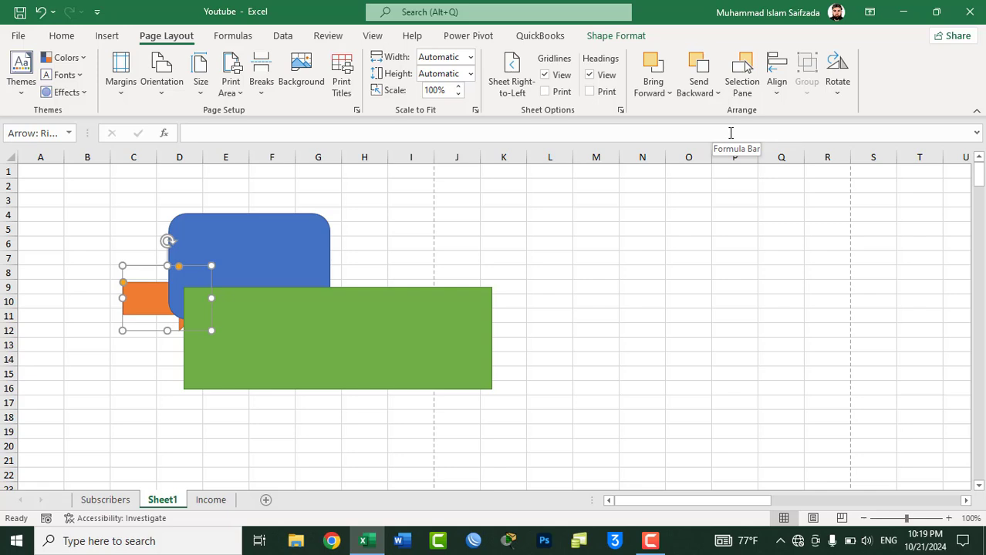
{"action": "left_click", "coordinate": [668, 96]}
{"action": "left_click", "coordinate": [669, 133]}
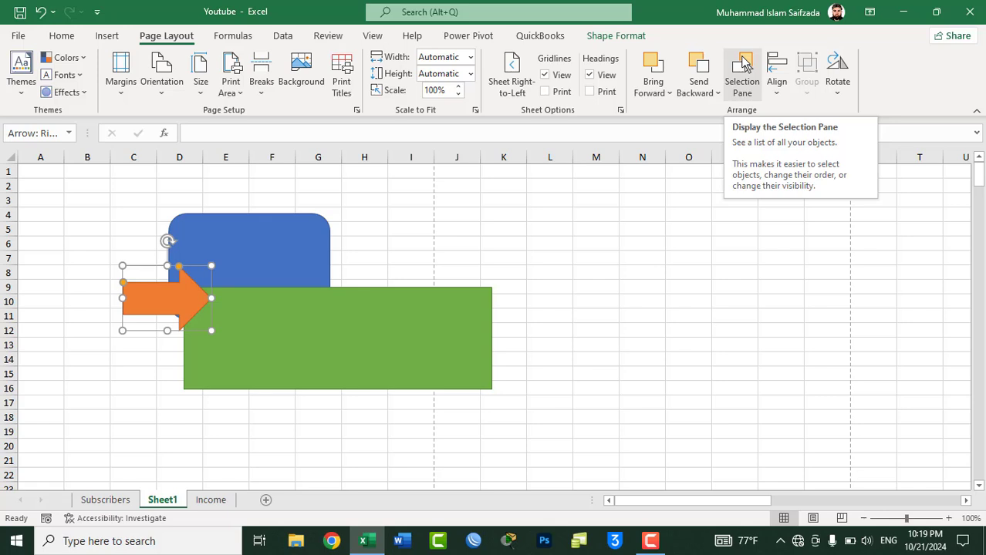
{"action": "left_click", "coordinate": [745, 65]}
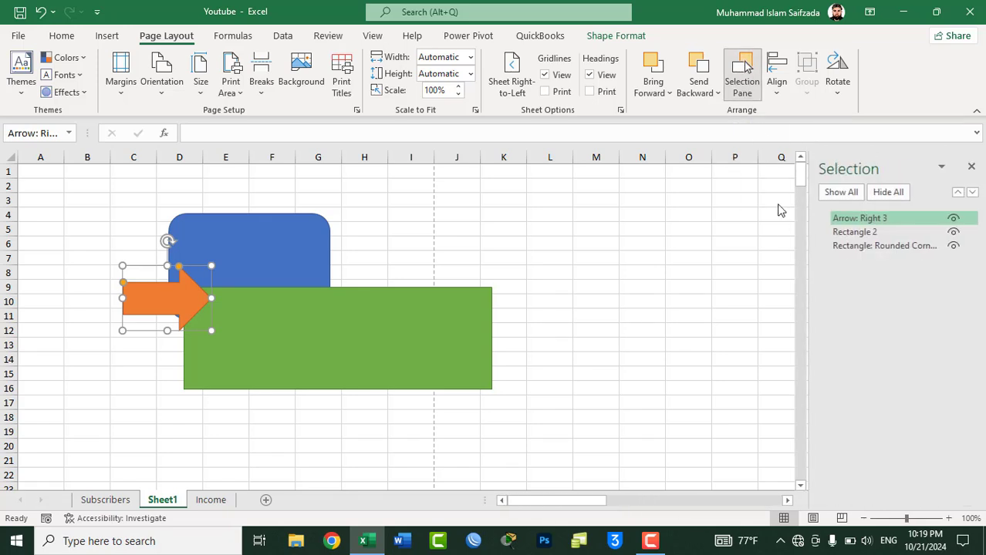
{"action": "left_click", "coordinate": [856, 232], "text": "ctrl"}
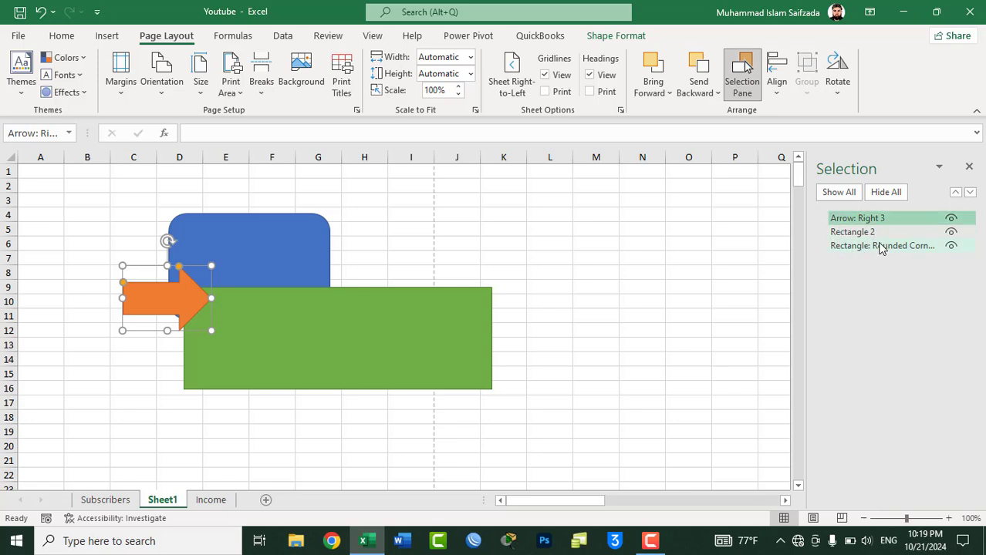
{"action": "left_click", "coordinate": [952, 219]}
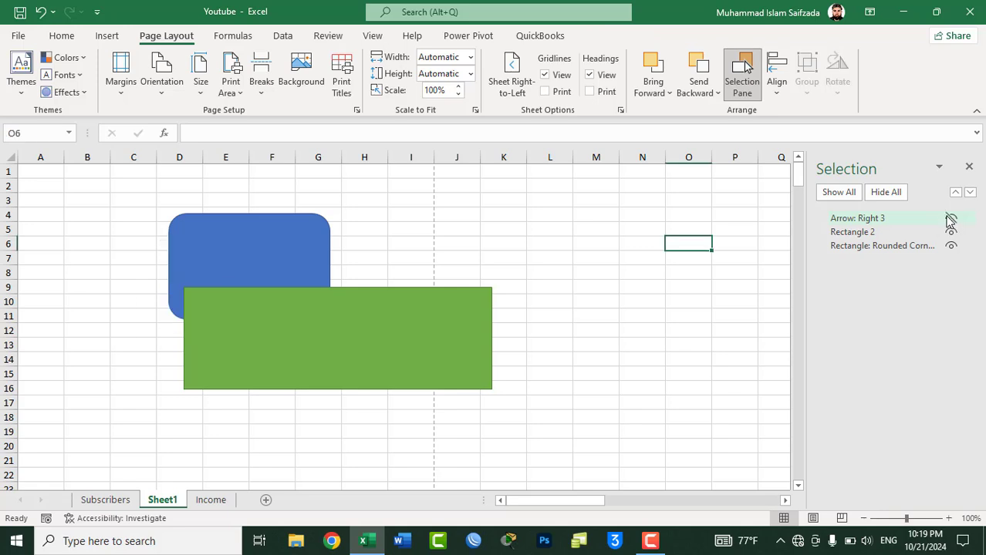
{"action": "left_click", "coordinate": [951, 220]}
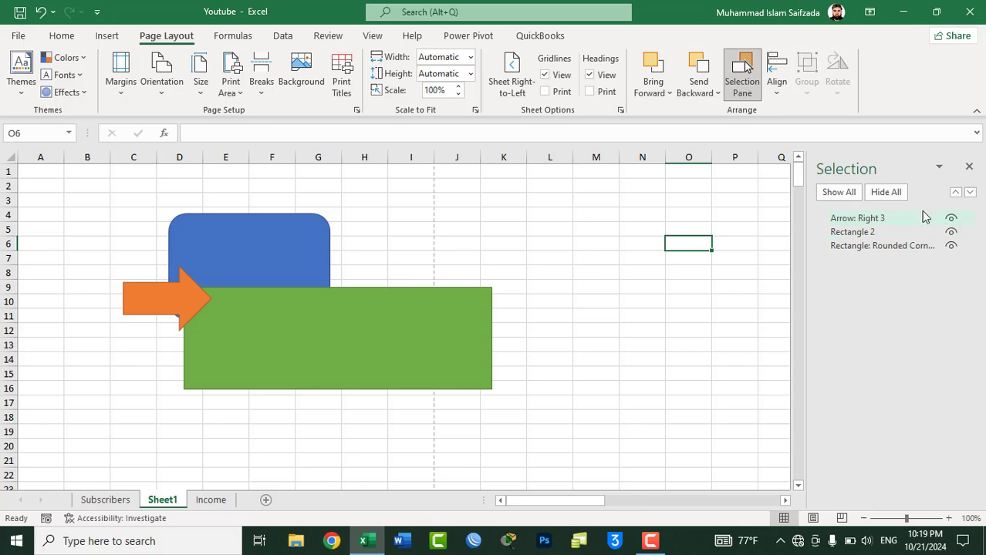
{"action": "left_click", "coordinate": [884, 193]}
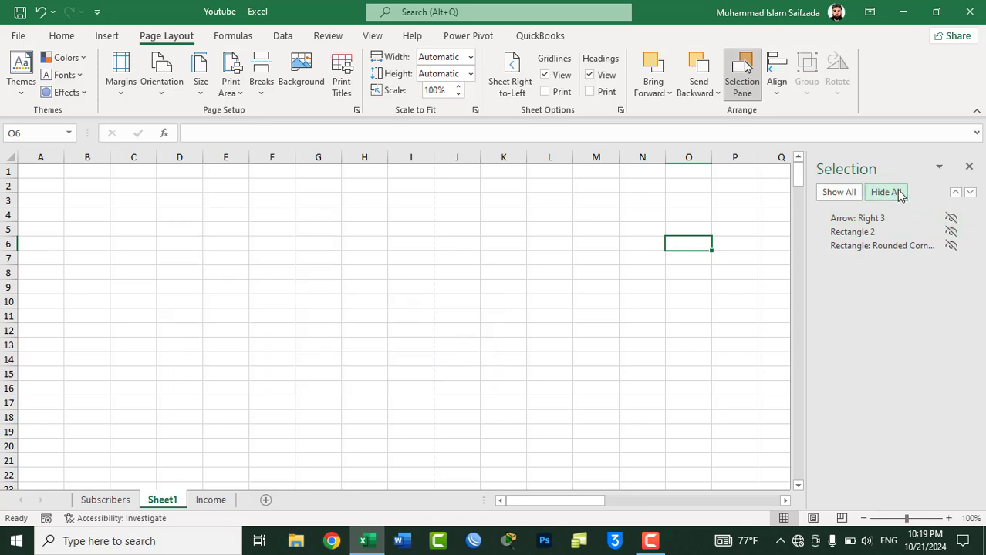
{"action": "left_click", "coordinate": [838, 193]}
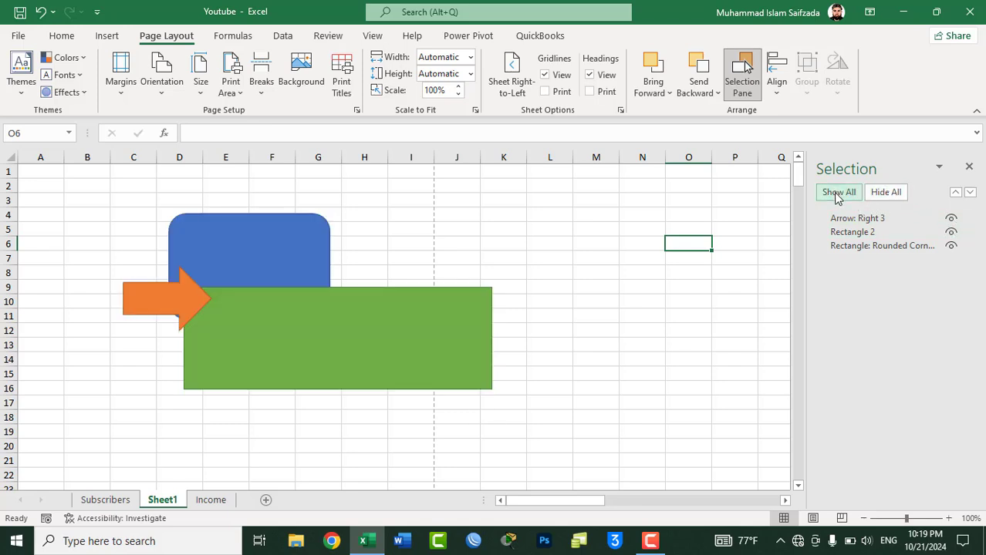
{"action": "left_click", "coordinate": [970, 168]}
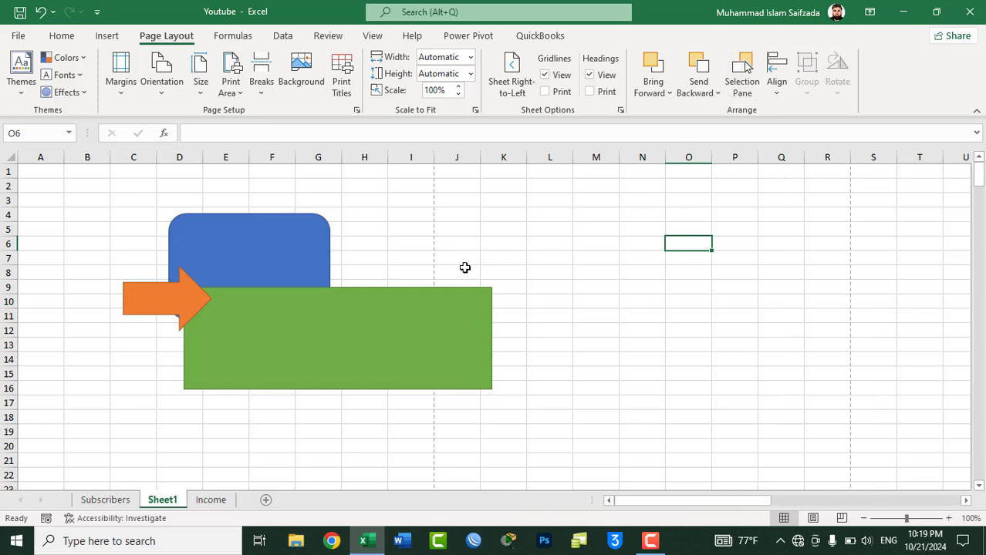
Move the green rectangle to the lower right and set the blue rounded rectangle beside it
{"action": "left_click", "coordinate": [780, 94]}
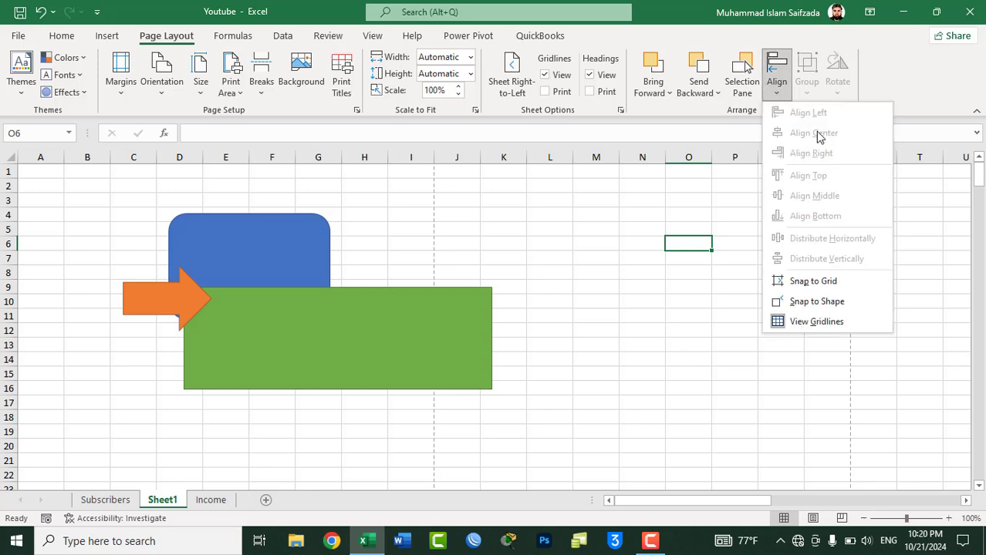
{"action": "left_click", "coordinate": [164, 313]}
{"action": "left_click", "coordinate": [174, 309]}
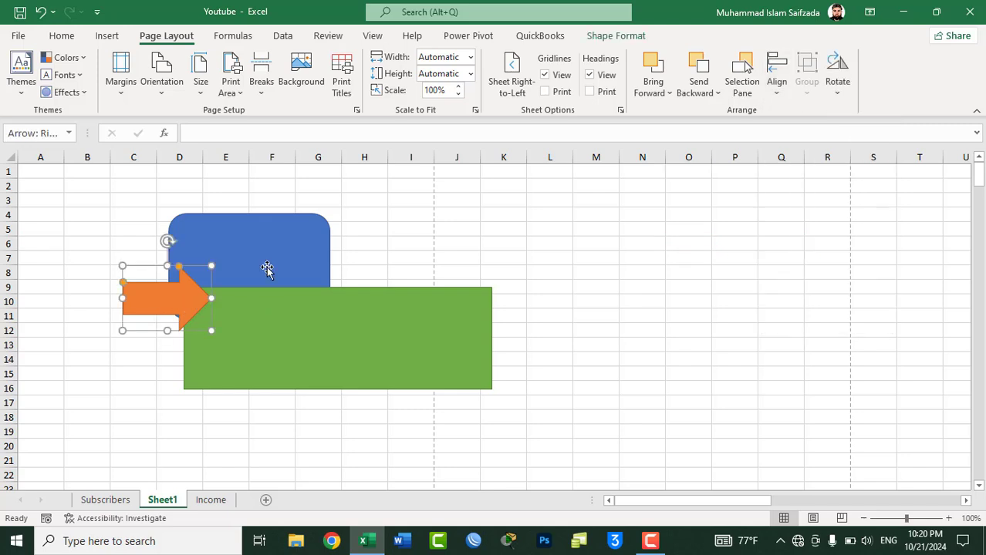
{"action": "left_click", "coordinate": [776, 86]}
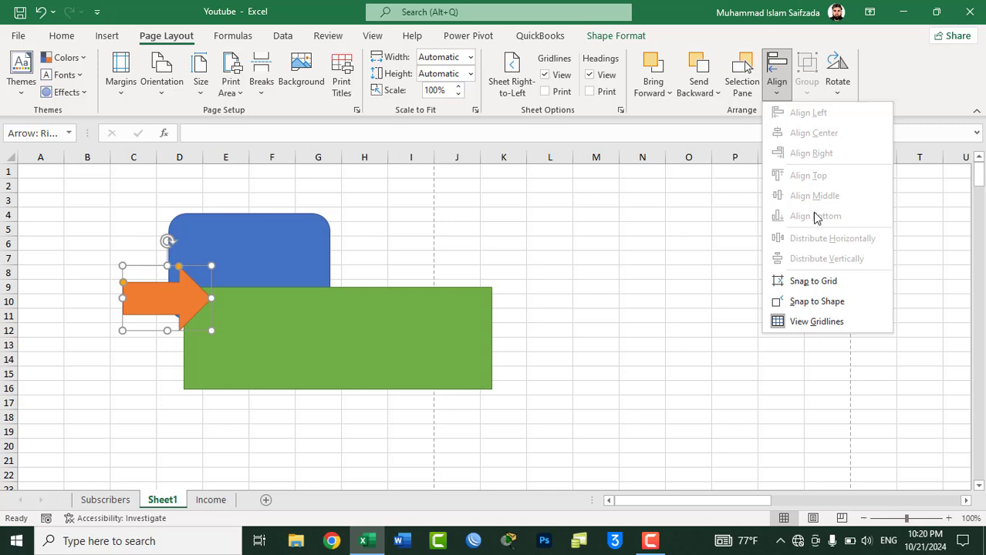
{"action": "left_click", "coordinate": [416, 361]}
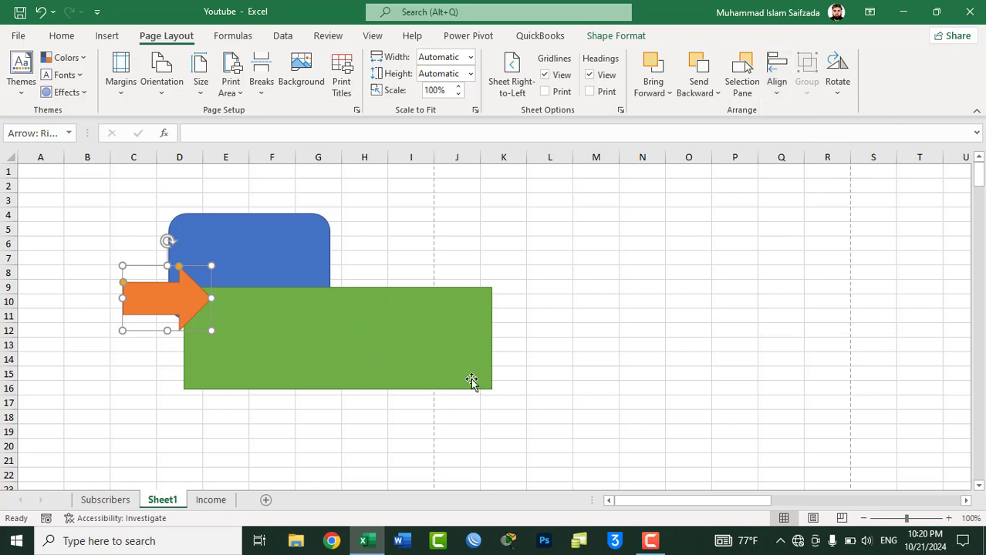
{"action": "left_click_drag", "start_coordinate": [470, 352], "coordinate": [795, 435]}
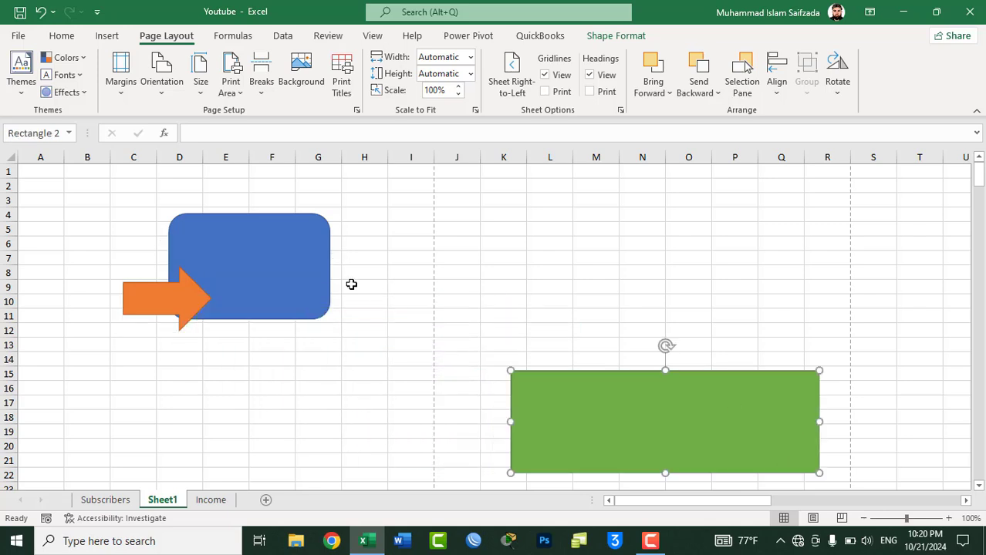
{"action": "mouse_move", "coordinate": [288, 274]}
{"action": "left_mouse_down"}
{"action": "mouse_move", "coordinate": [392, 415]}
{"action": "mouse_move", "coordinate": [413, 397]}
{"action": "left_mouse_up"}
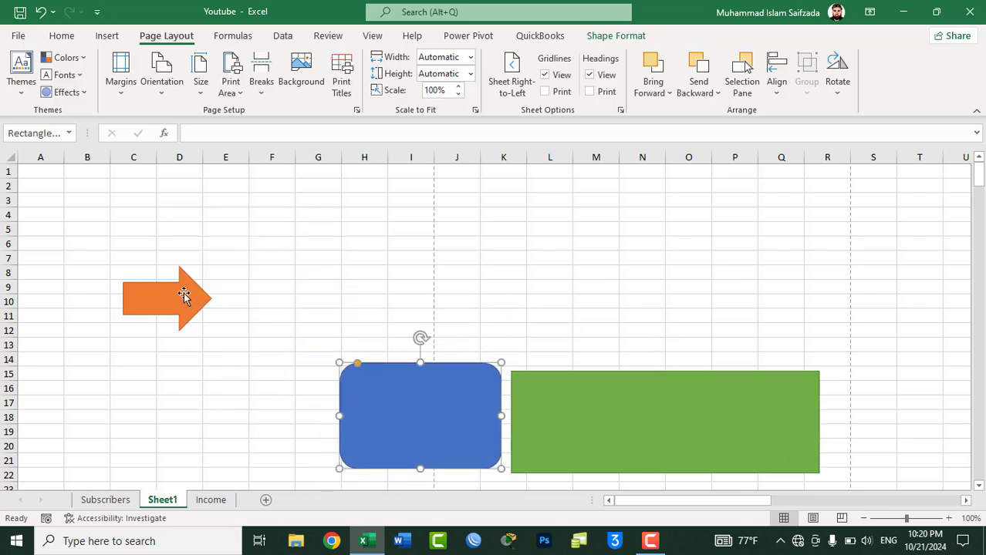
Move the orange arrow up near columns E–F and copy it across toward column L
{"action": "mouse_move", "coordinate": [186, 297]}
{"action": "left_mouse_down"}
{"action": "mouse_move", "coordinate": [262, 230]}
{"action": "mouse_move", "coordinate": [256, 223]}
{"action": "left_mouse_up"}
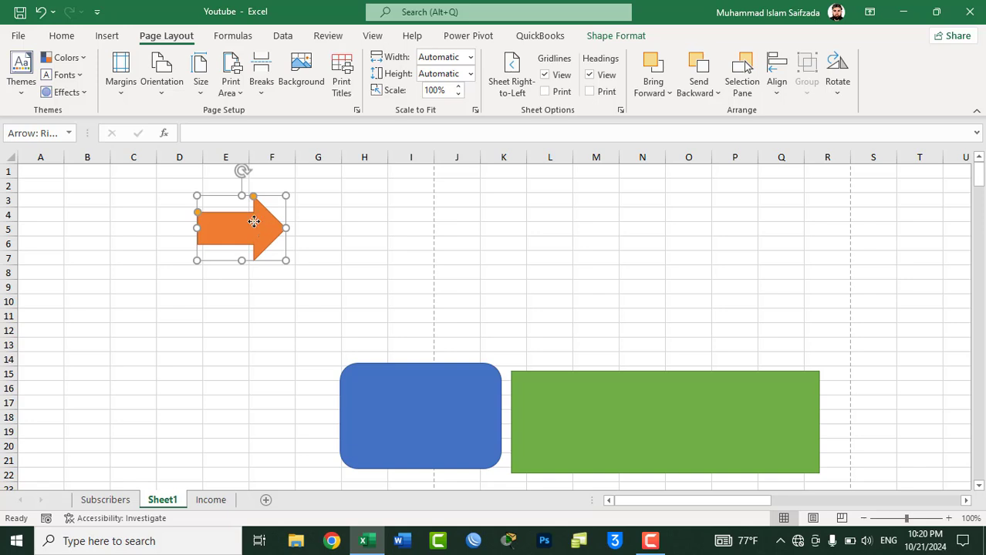
{"action": "mouse_move", "coordinate": [254, 222]}
{"action": "left_mouse_down"}
{"action": "mouse_move", "coordinate": [357, 224]}
{"action": "mouse_move", "coordinate": [364, 247]}
{"action": "mouse_move", "coordinate": [455, 202]}
{"action": "mouse_move", "coordinate": [519, 270]}
{"action": "left_mouse_up"}
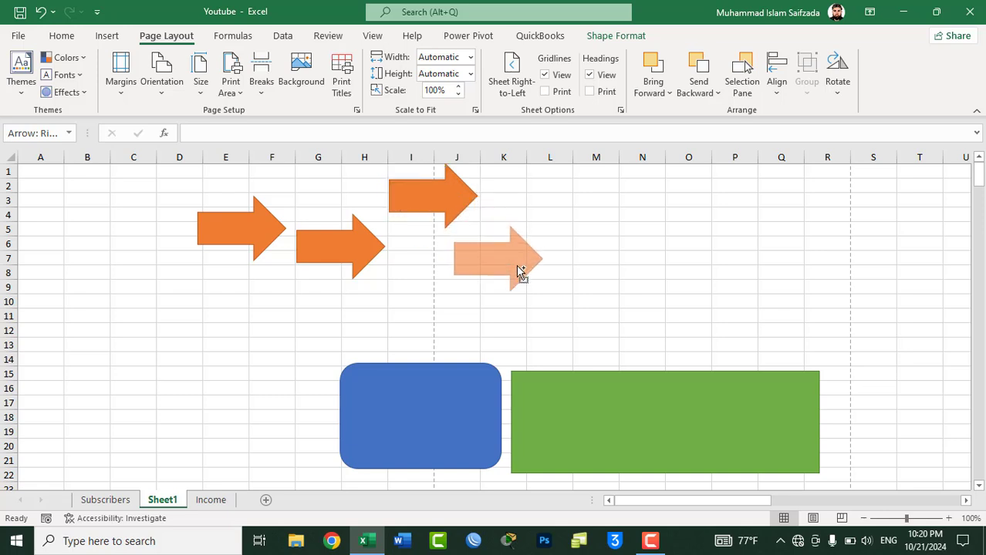
{"action": "left_click_drag", "start_coordinate": [519, 270], "coordinate": [608, 266]}
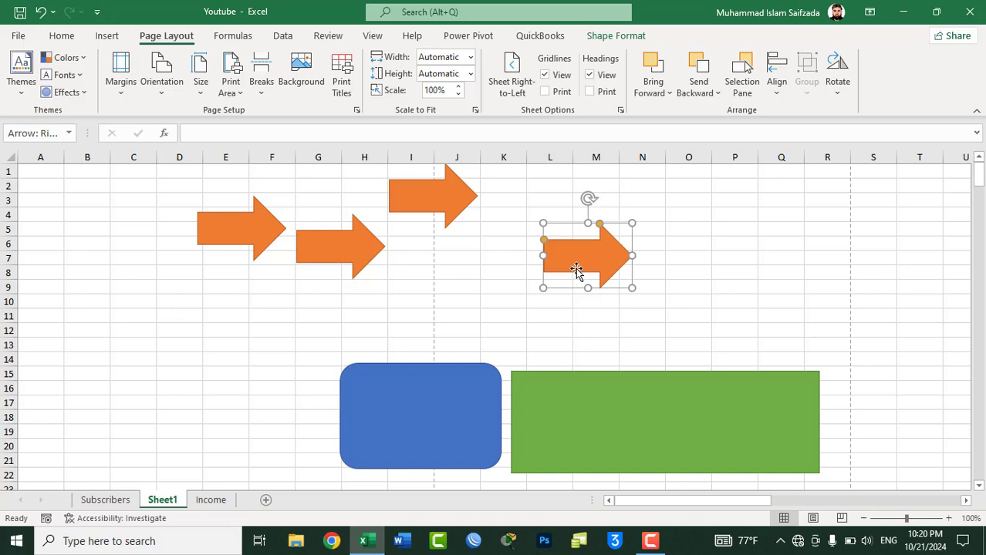
{"action": "left_click", "coordinate": [426, 202], "text": "ctrl"}
{"action": "left_click", "coordinate": [348, 236], "text": "ctrl"}
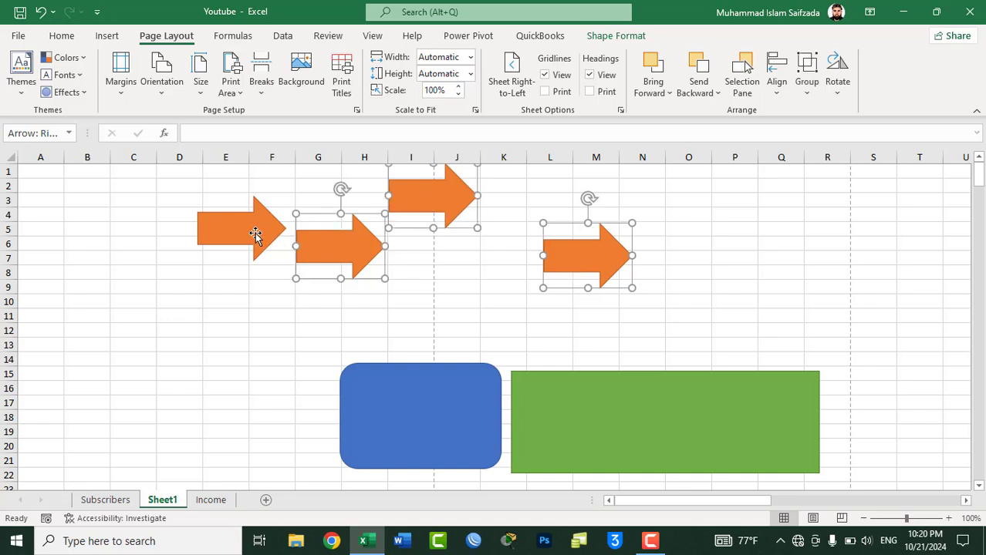
{"action": "left_click", "coordinate": [255, 233], "text": "ctrl"}
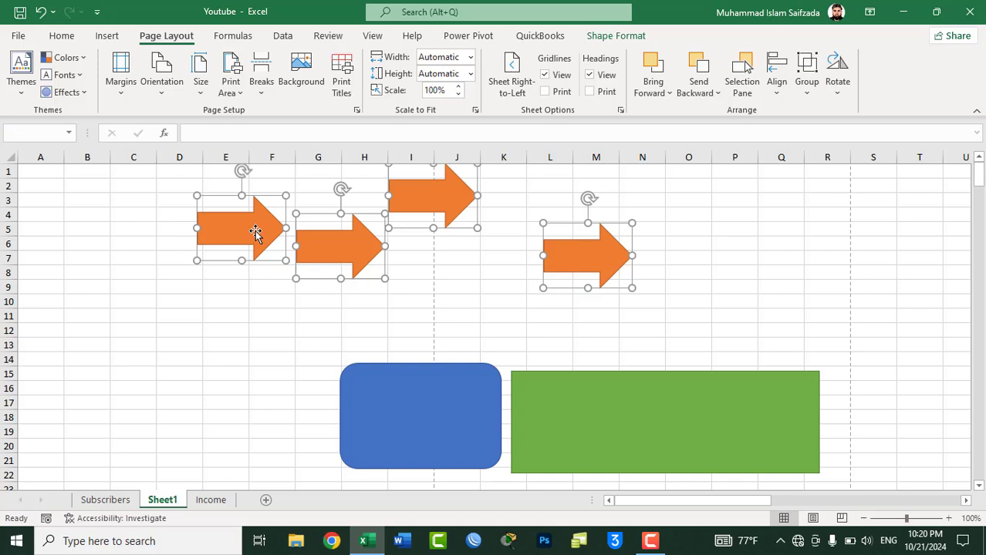
{"action": "mouse_move", "coordinate": [331, 255]}
{"action": "left_mouse_down"}
{"action": "mouse_move", "coordinate": [303, 264]}
{"action": "mouse_move", "coordinate": [318, 257]}
{"action": "left_mouse_up"}
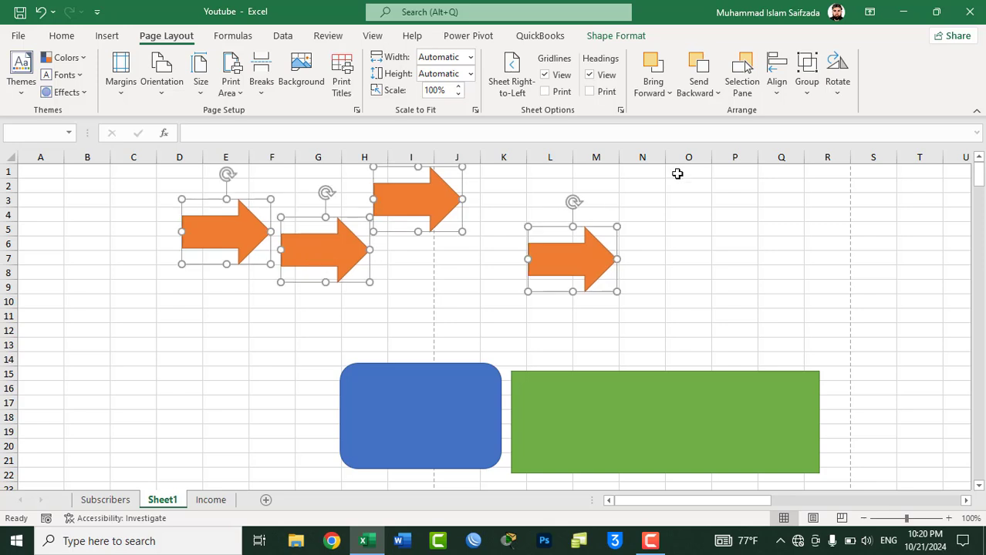
{"action": "left_click", "coordinate": [781, 92]}
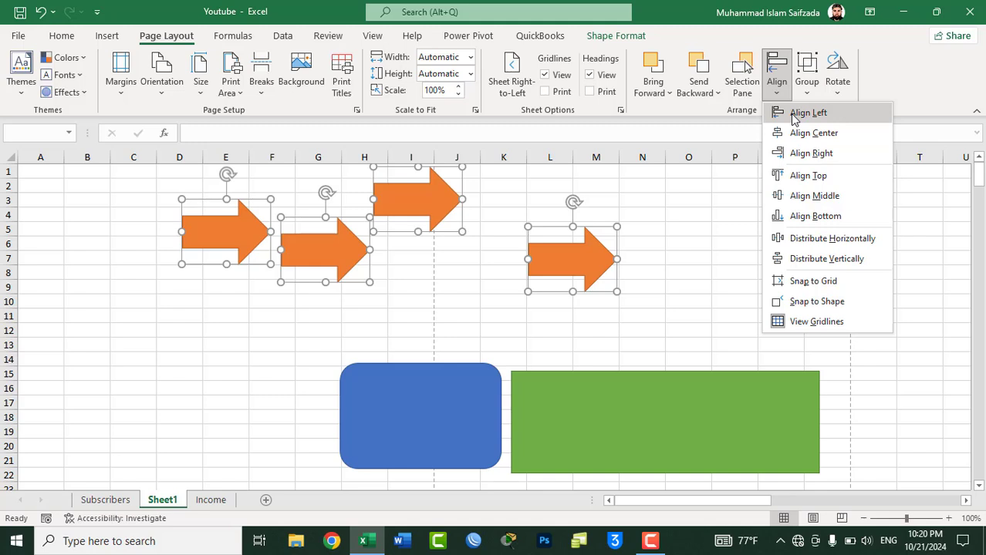
{"action": "left_click", "coordinate": [795, 116]}
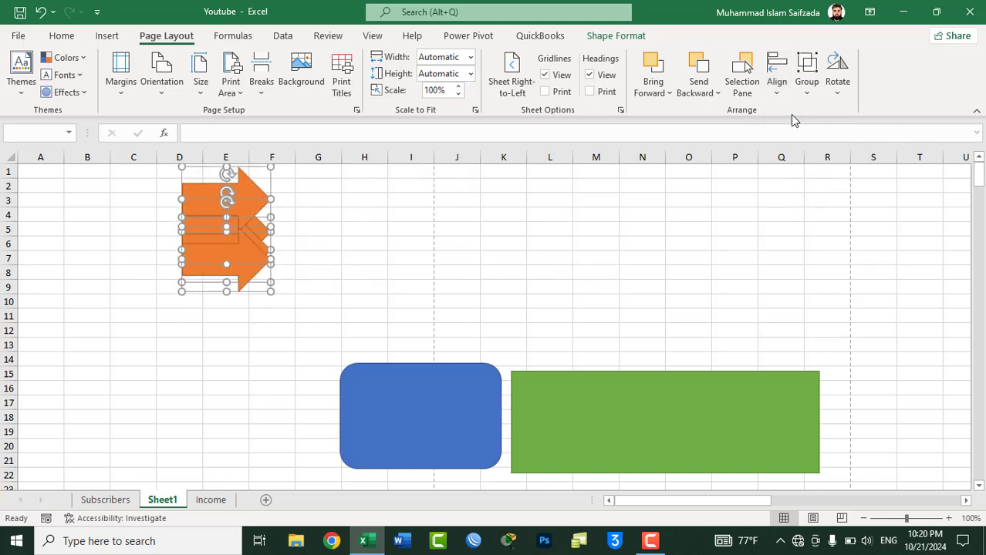
{"action": "key", "text": "ctrl+z"}
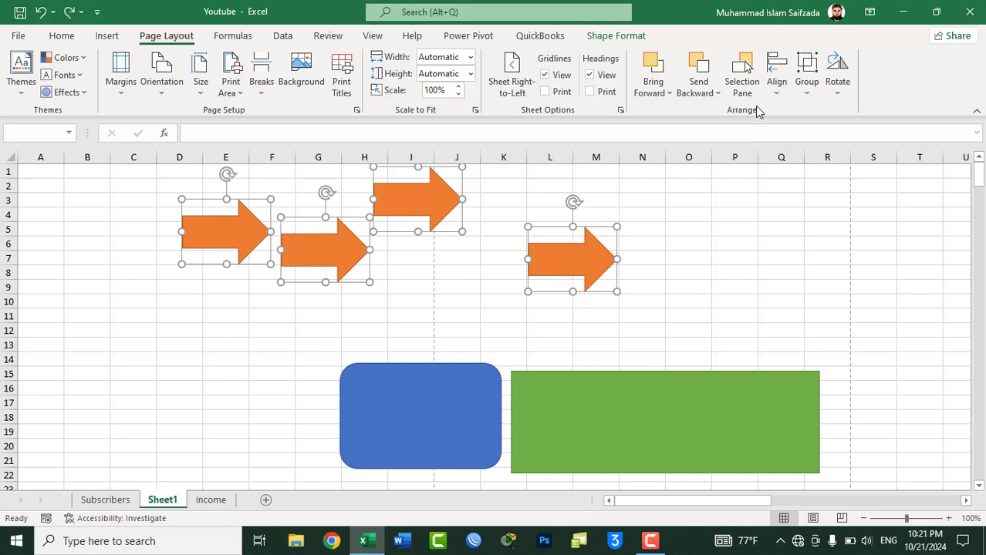
{"action": "left_click", "coordinate": [776, 91]}
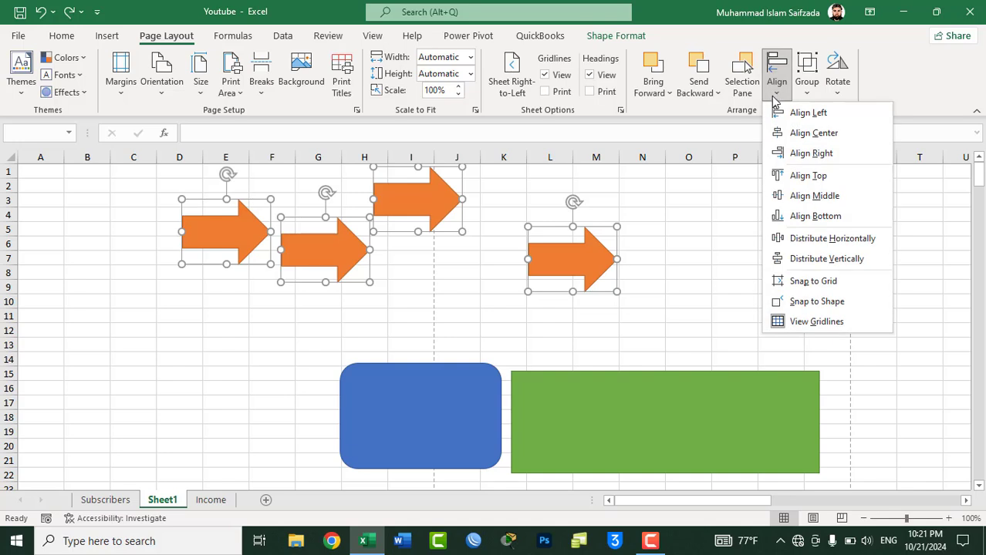
{"action": "left_click", "coordinate": [810, 153]}
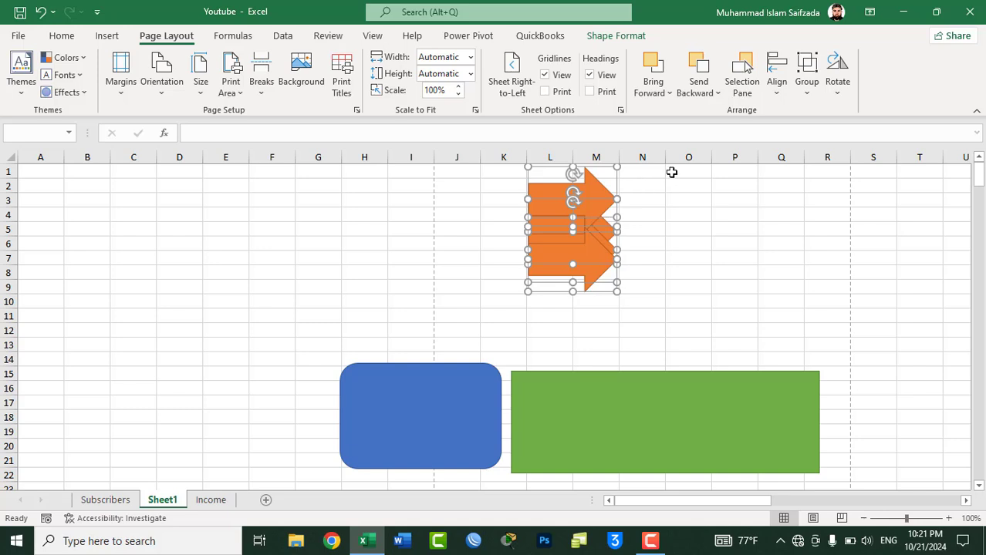
{"action": "key", "text": "ctrl+z"}
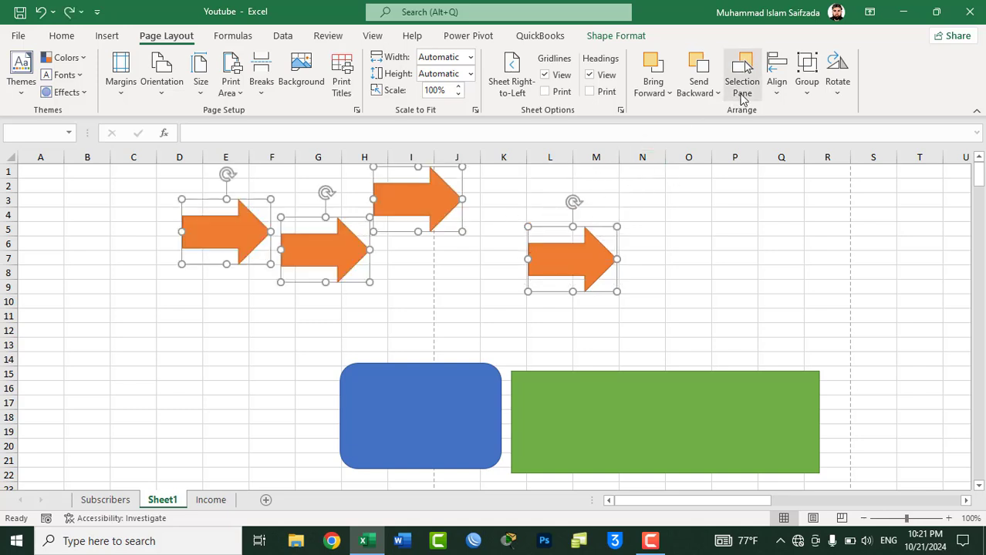
{"action": "left_click", "coordinate": [774, 93]}
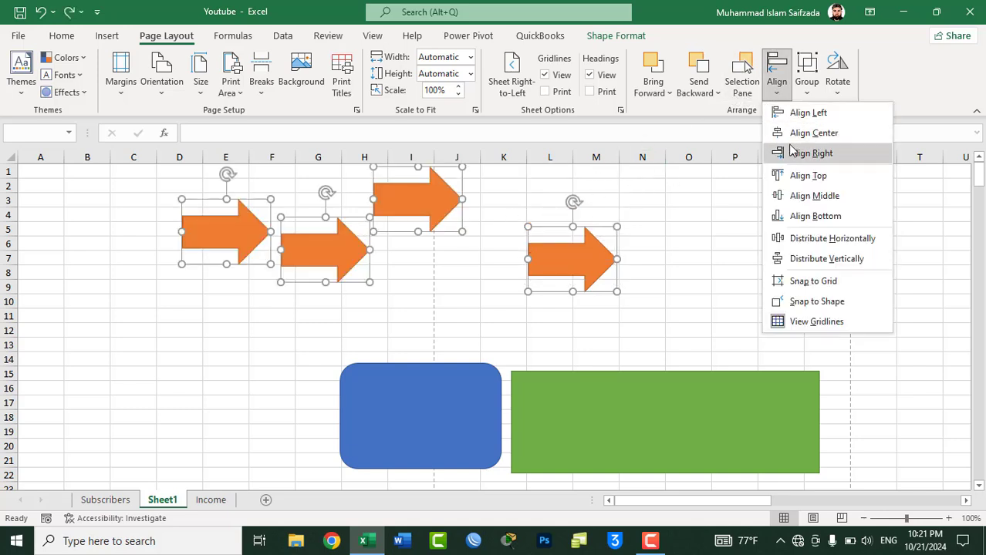
{"action": "left_click", "coordinate": [813, 133]}
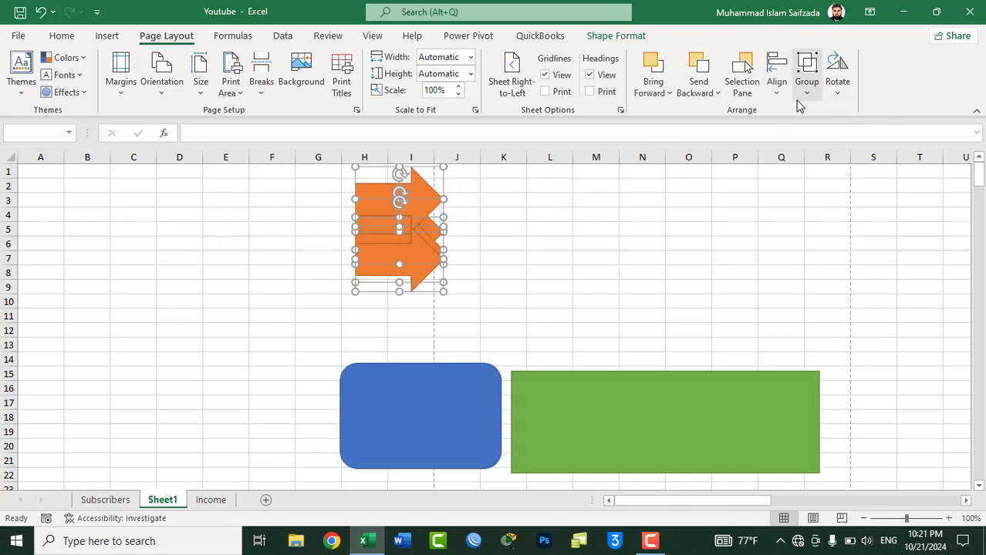
{"action": "key", "text": "ctrl+z"}
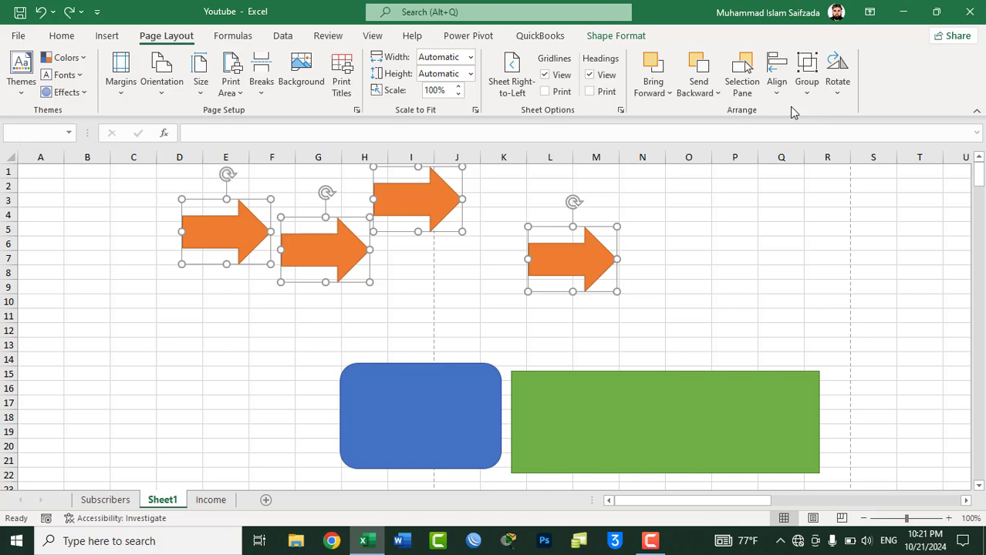
{"action": "left_click", "coordinate": [774, 92]}
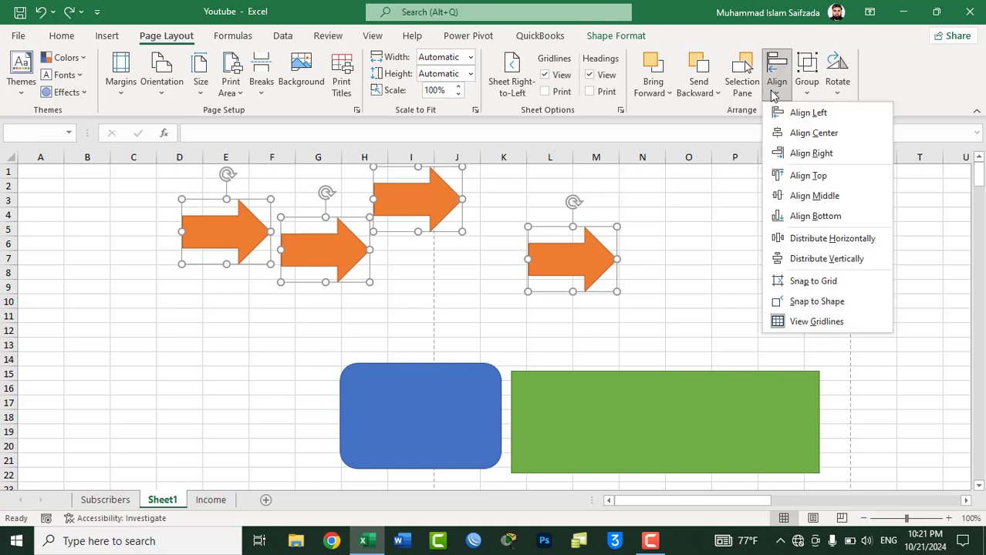
{"action": "left_click", "coordinate": [792, 175]}
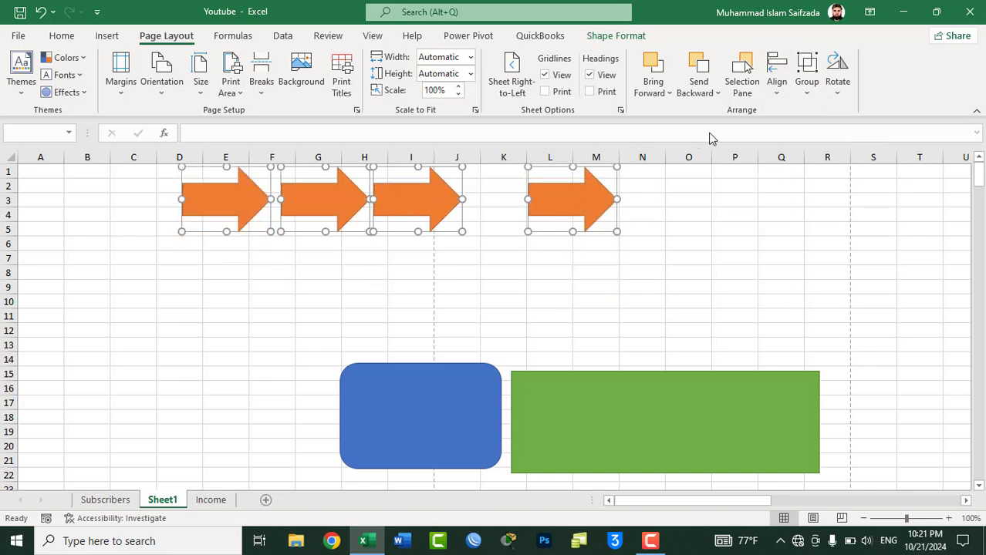
{"action": "key", "text": "ctrl+z"}
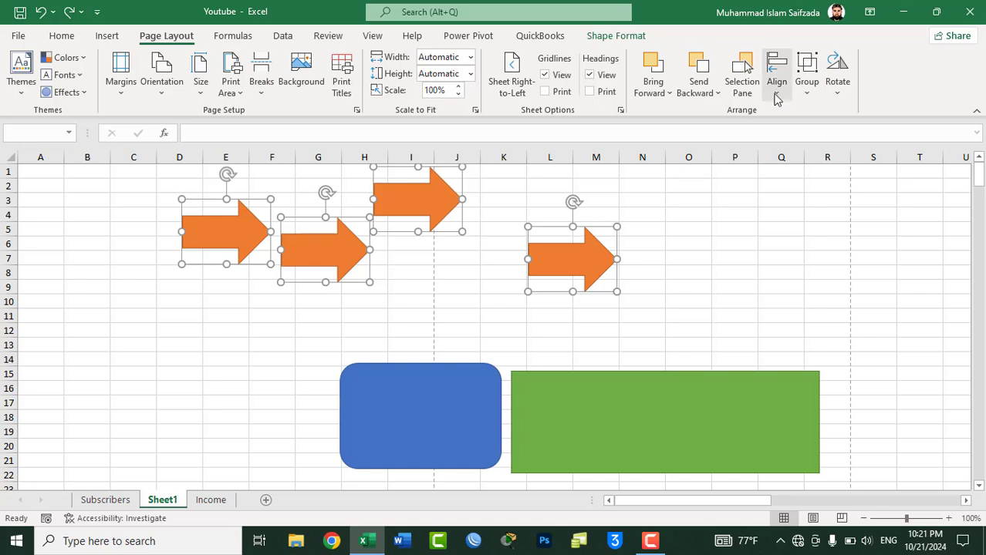
{"action": "left_click", "coordinate": [776, 84]}
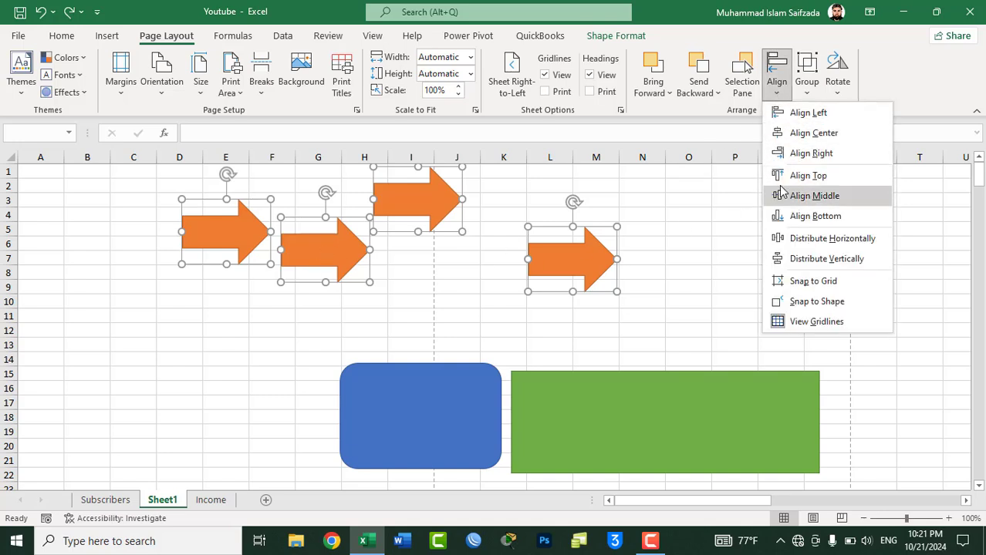
{"action": "left_click", "coordinate": [803, 202]}
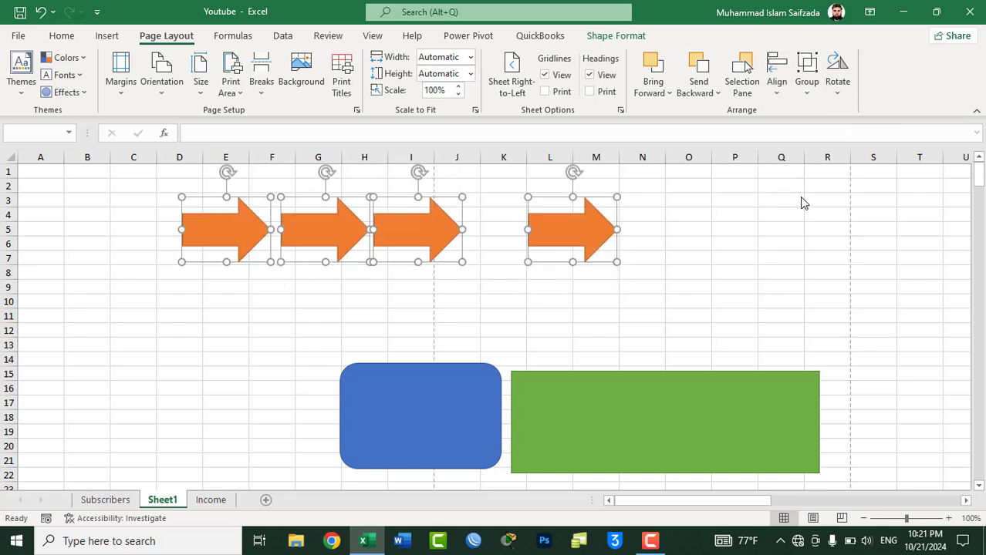
{"action": "left_click", "coordinate": [804, 96]}
{"action": "left_click", "coordinate": [777, 97]}
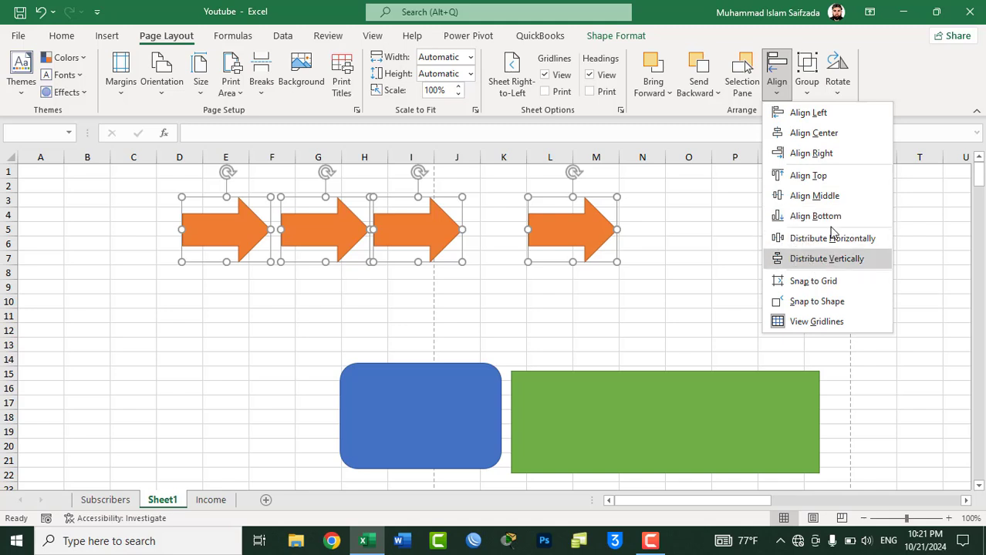
{"action": "key", "text": "Escape"}
{"action": "key", "text": "ctrl+z"}
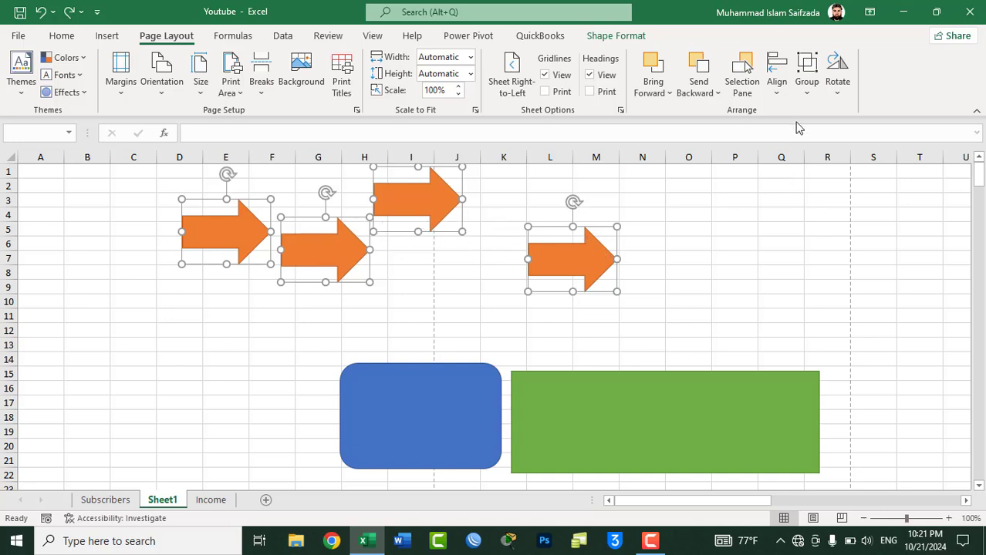
{"action": "left_click", "coordinate": [777, 97]}
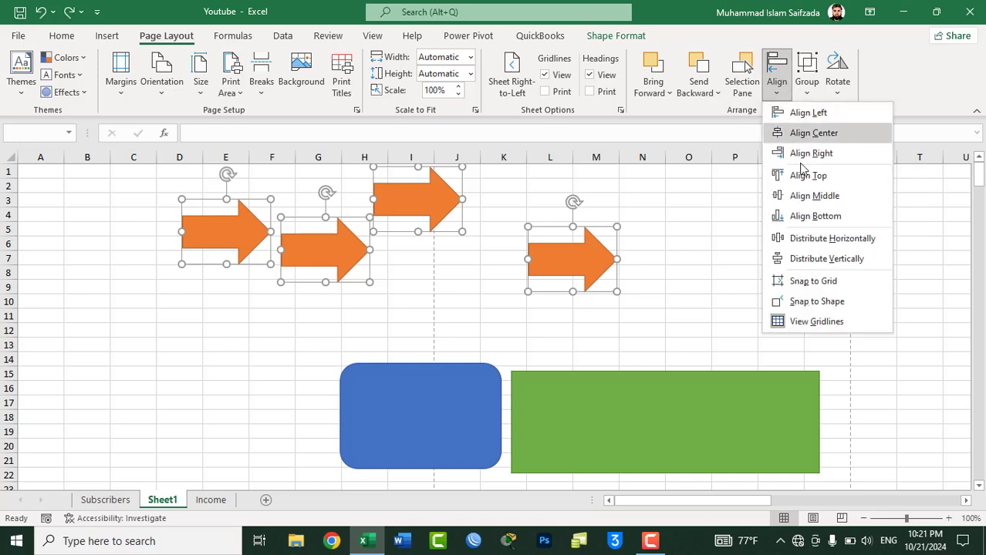
{"action": "left_click", "coordinate": [816, 240]}
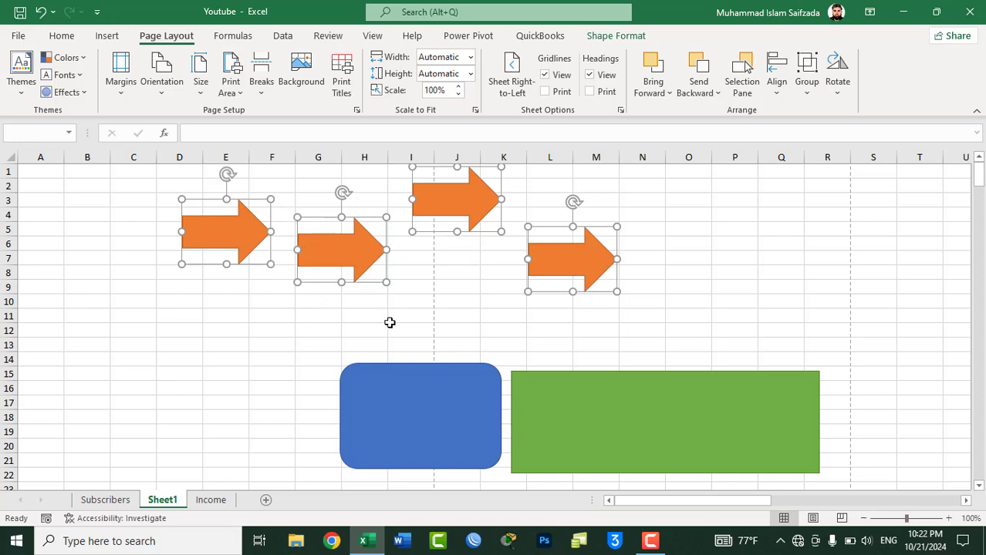
{"action": "key", "text": "ctrl+z"}
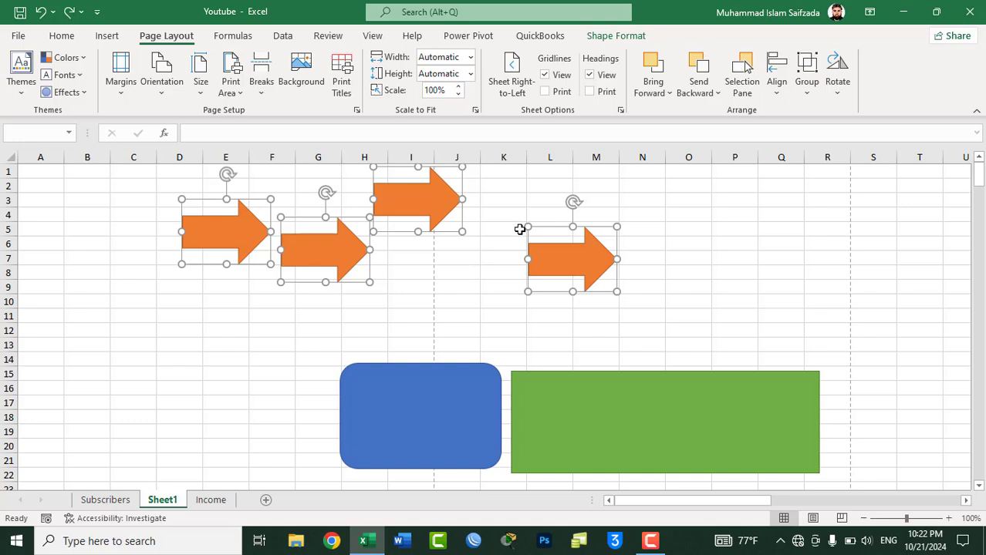
Distribute the four arrows horizontally, then try Align Top and undo it
{"action": "left_click", "coordinate": [777, 91]}
{"action": "left_click", "coordinate": [812, 239]}
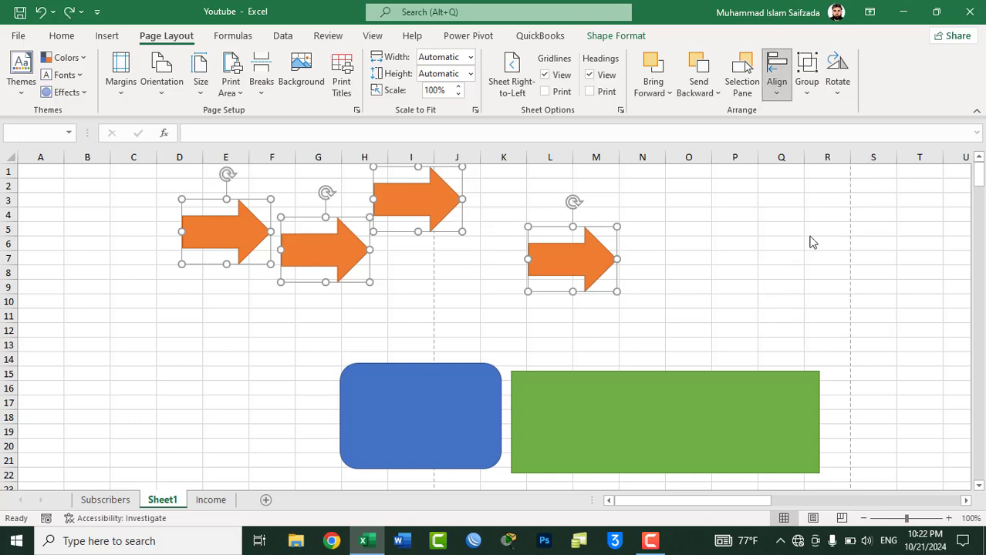
{"action": "left_click", "coordinate": [777, 91]}
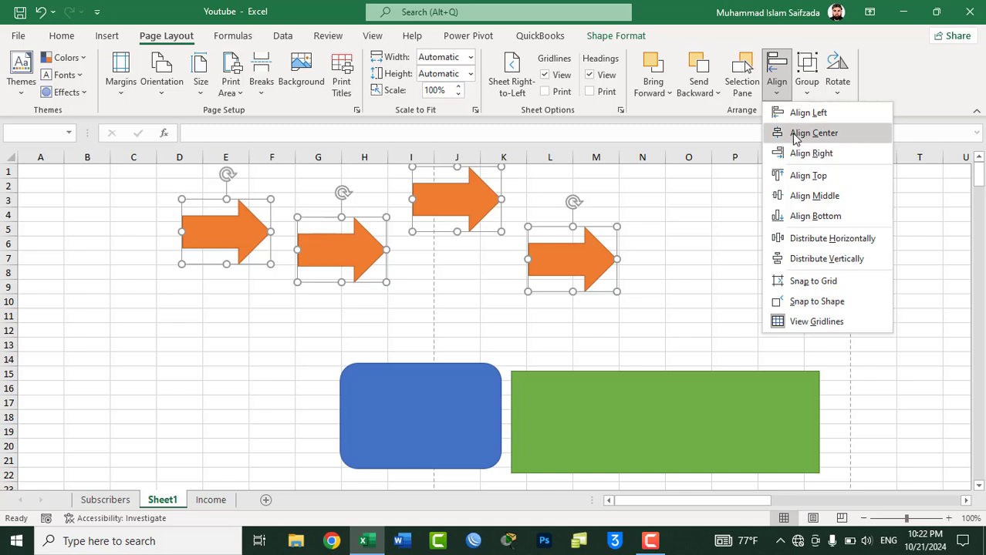
{"action": "left_click", "coordinate": [815, 177]}
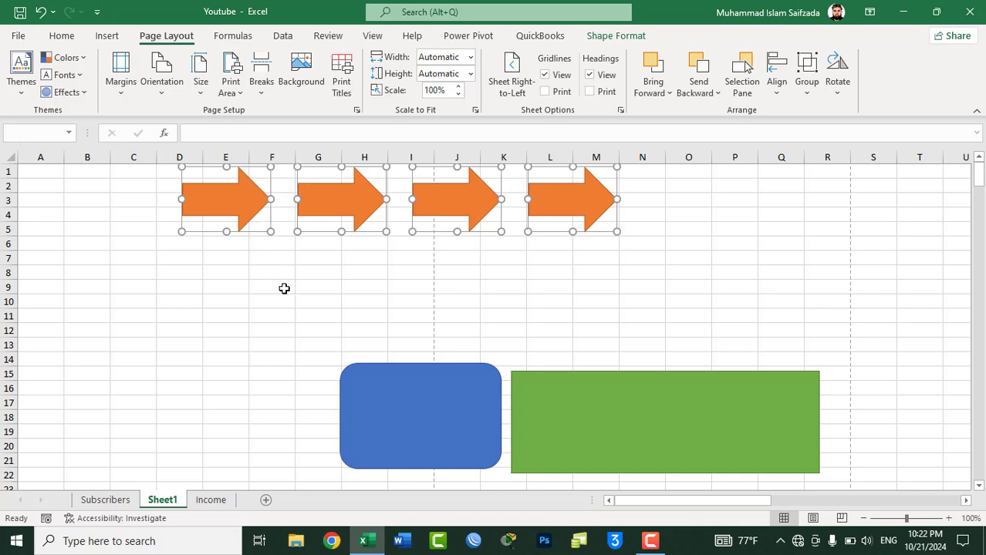
{"action": "key", "text": "ctrl+z"}
Drag the four arrows into a loose vertical stack at columns C–E and reselect them
{"action": "left_click", "coordinate": [260, 343]}
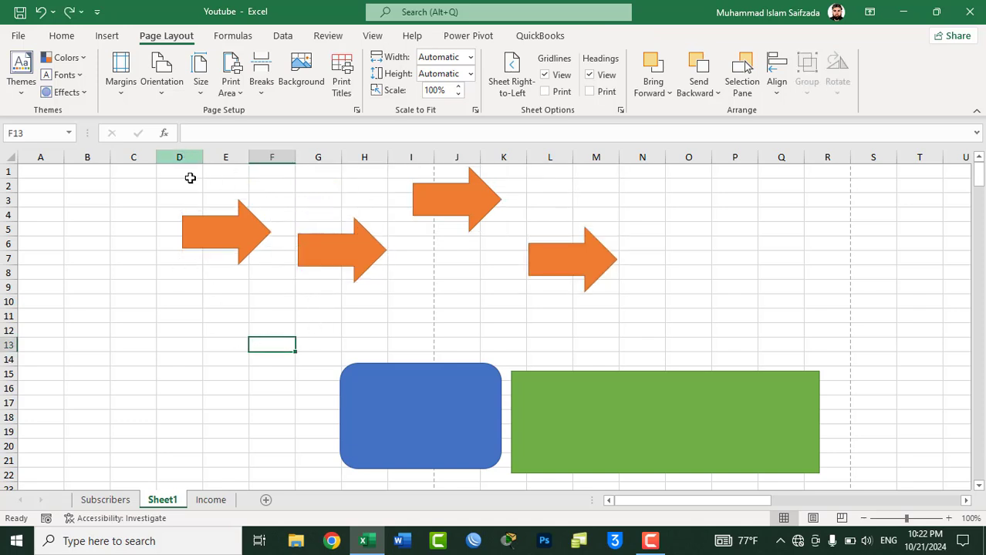
{"action": "left_click_drag", "start_coordinate": [222, 242], "coordinate": [183, 212]}
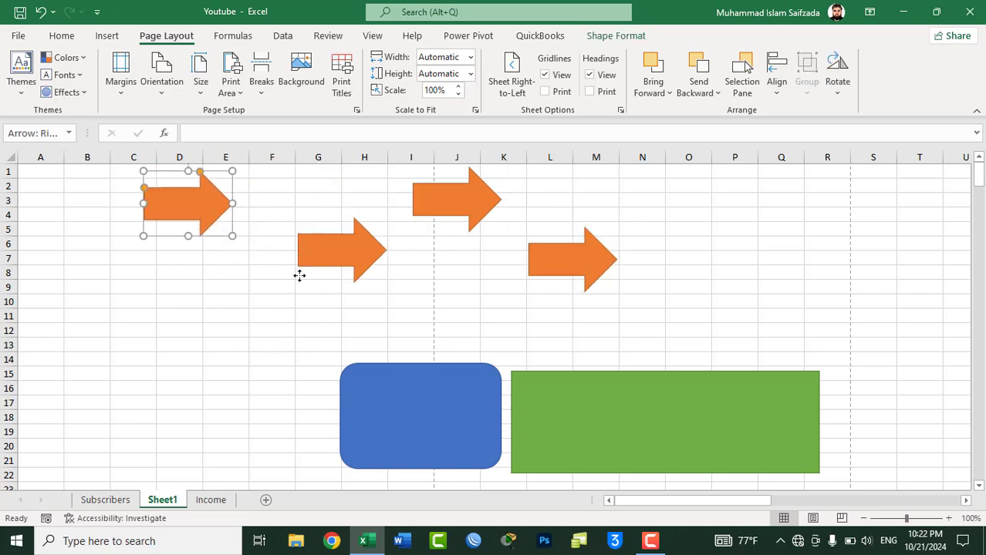
{"action": "mouse_move", "coordinate": [326, 270]}
{"action": "left_mouse_down"}
{"action": "mouse_move", "coordinate": [160, 298]}
{"action": "mouse_move", "coordinate": [158, 309]}
{"action": "left_mouse_up"}
{"action": "mouse_move", "coordinate": [459, 213]}
{"action": "left_mouse_down"}
{"action": "mouse_move", "coordinate": [189, 372]}
{"action": "mouse_move", "coordinate": [194, 363]}
{"action": "left_mouse_up"}
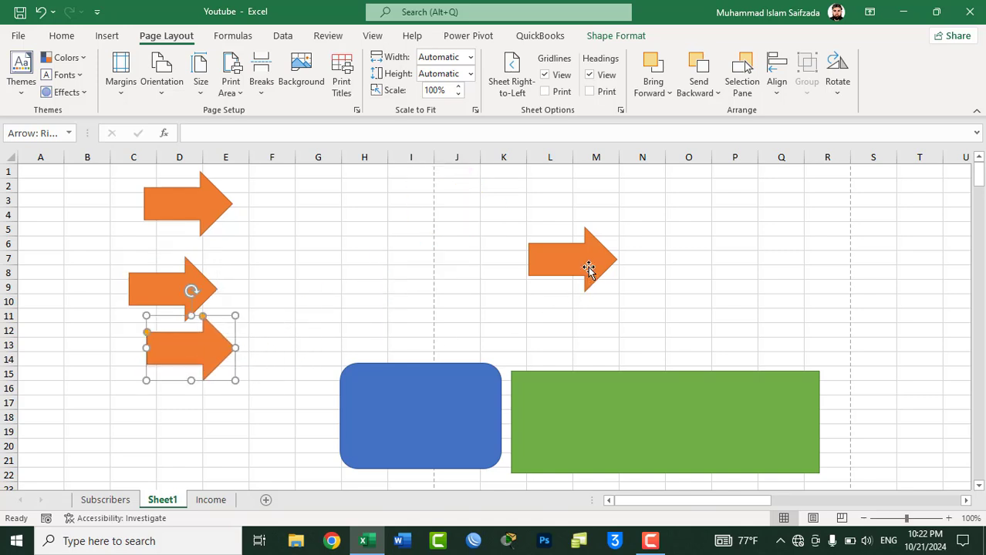
{"action": "left_click_drag", "start_coordinate": [590, 271], "coordinate": [193, 448]}
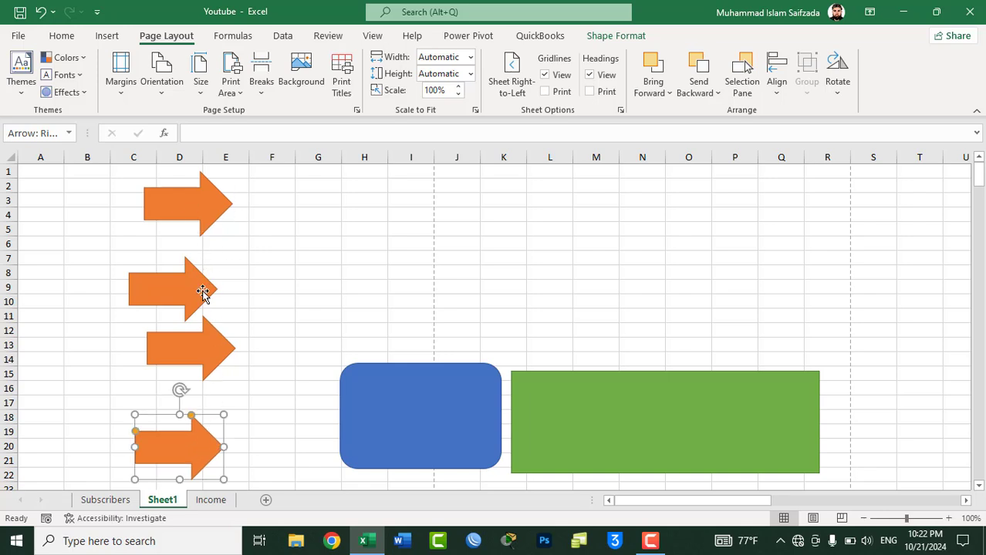
{"action": "left_click", "coordinate": [213, 350], "text": "ctrl"}
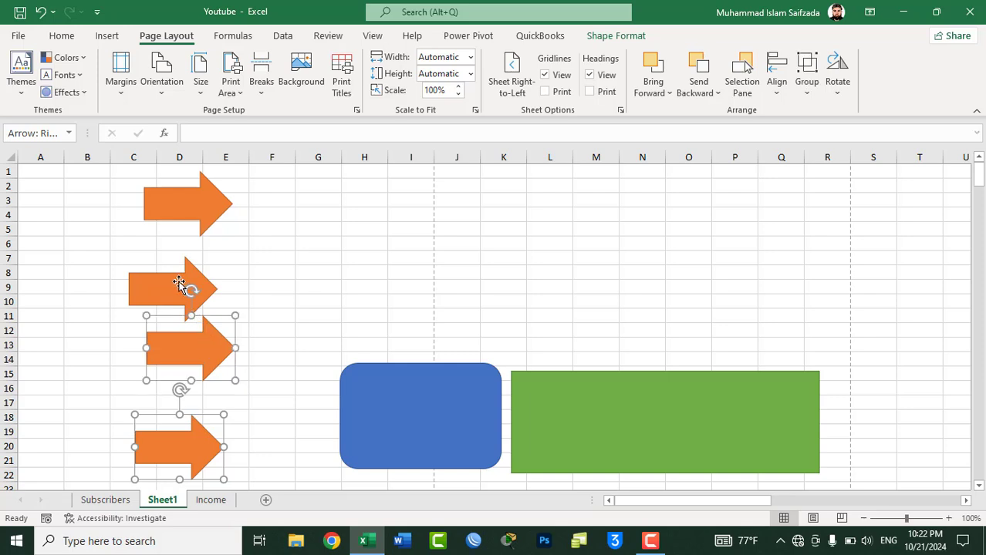
{"action": "left_click", "coordinate": [186, 287], "text": "ctrl"}
Distribute the four arrows vertically, Align Left, and shift the column slightly left toward column B
{"action": "left_click", "coordinate": [218, 194], "text": "ctrl"}
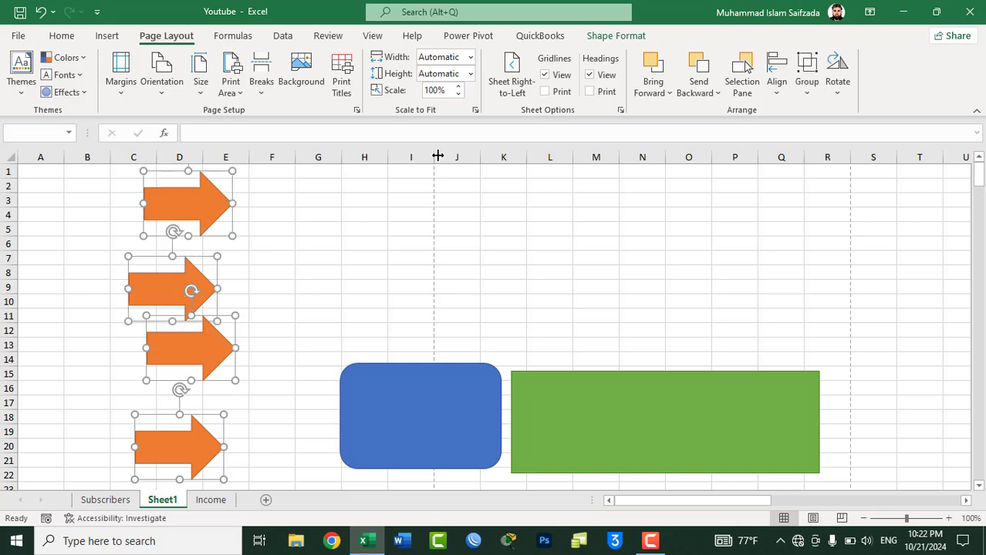
{"action": "left_click", "coordinate": [775, 92]}
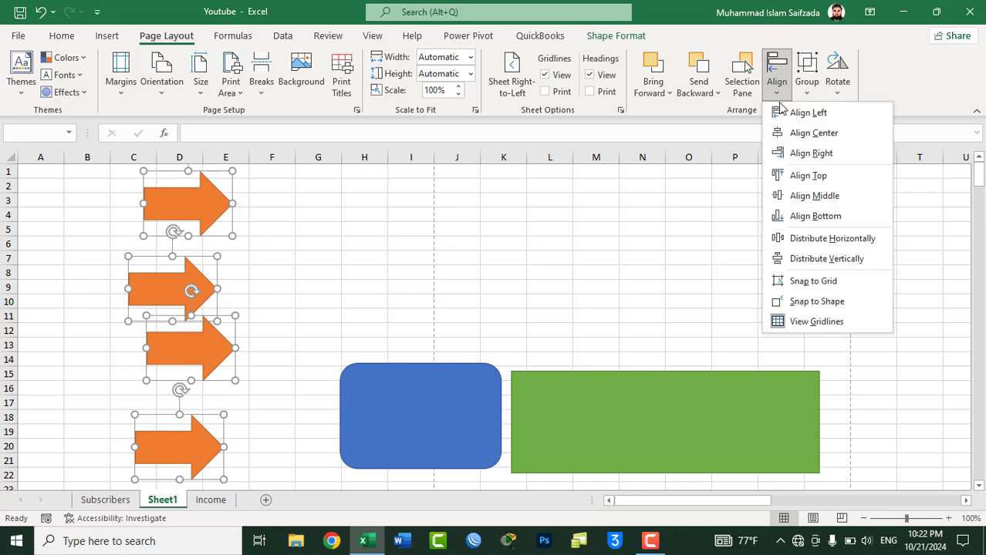
{"action": "left_click", "coordinate": [803, 265]}
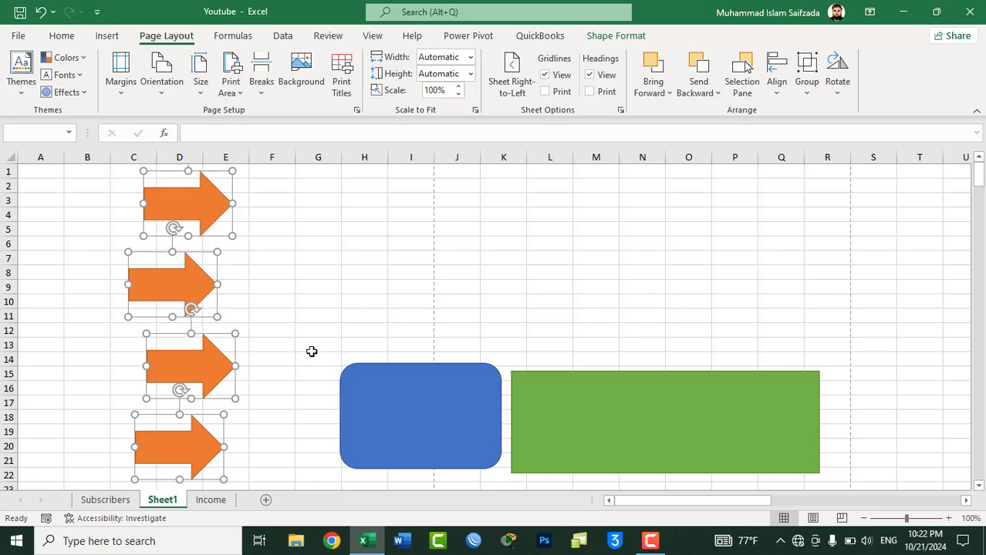
{"action": "left_click", "coordinate": [784, 93]}
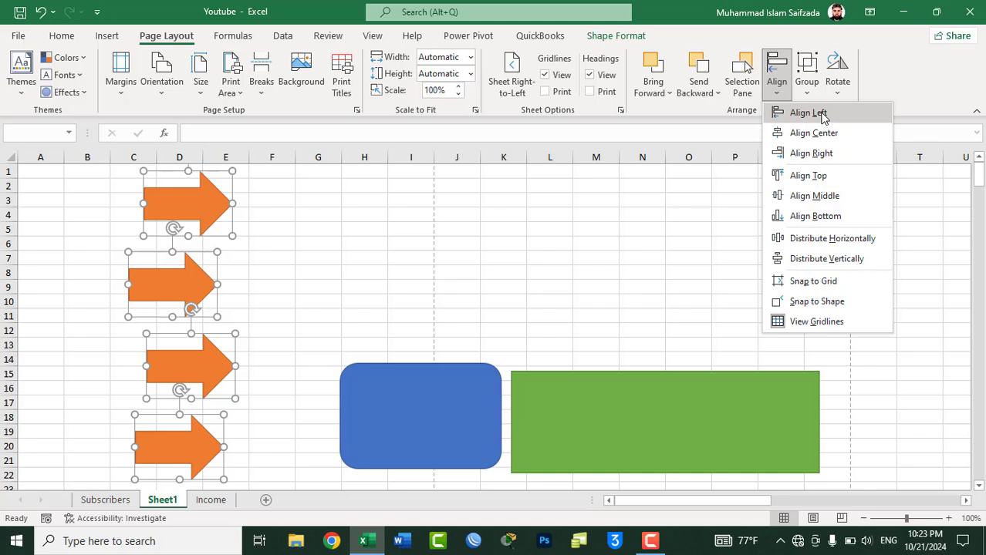
{"action": "left_click", "coordinate": [823, 116]}
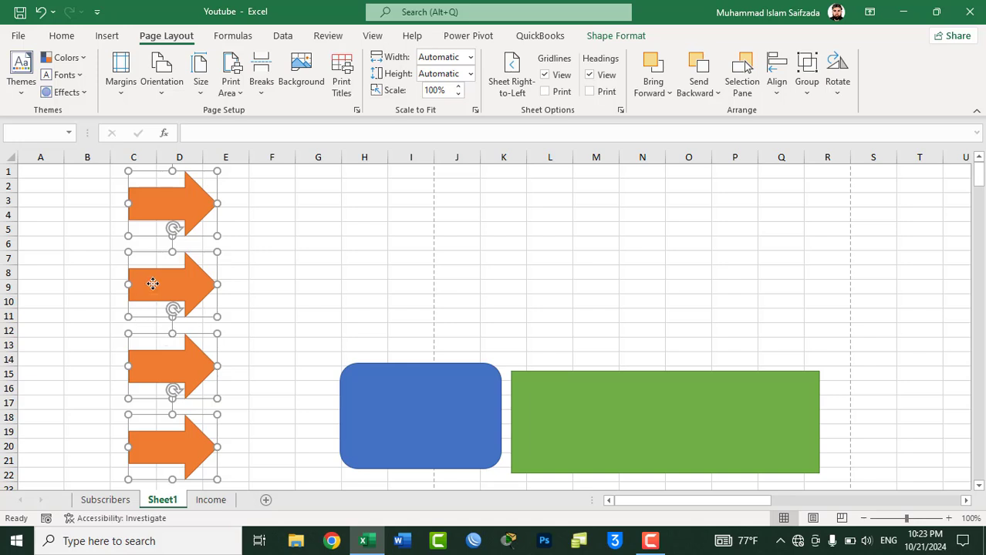
{"action": "mouse_move", "coordinate": [152, 284]}
{"action": "left_mouse_down"}
{"action": "mouse_move", "coordinate": [144, 271]}
{"action": "mouse_move", "coordinate": [122, 278]}
{"action": "left_mouse_up"}
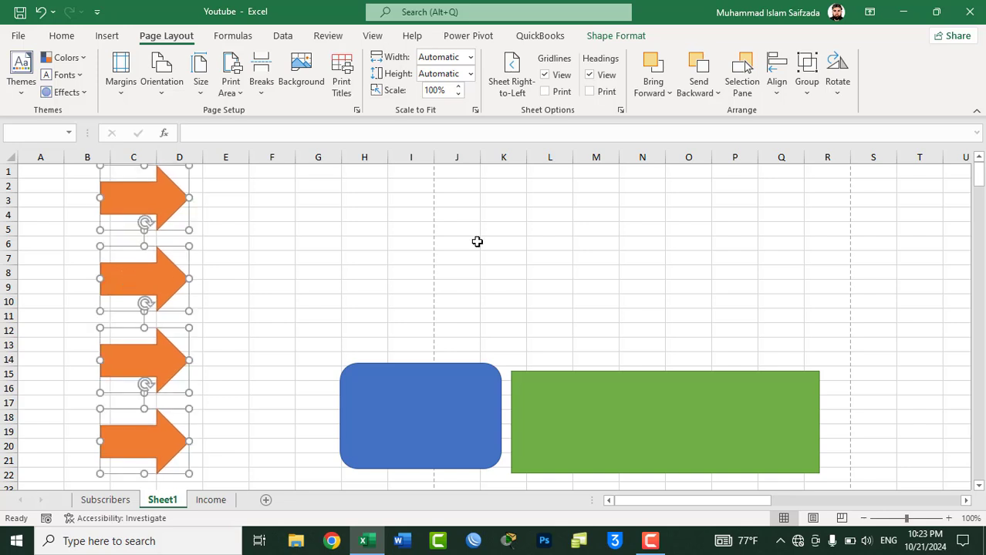
{"action": "left_click", "coordinate": [777, 81]}
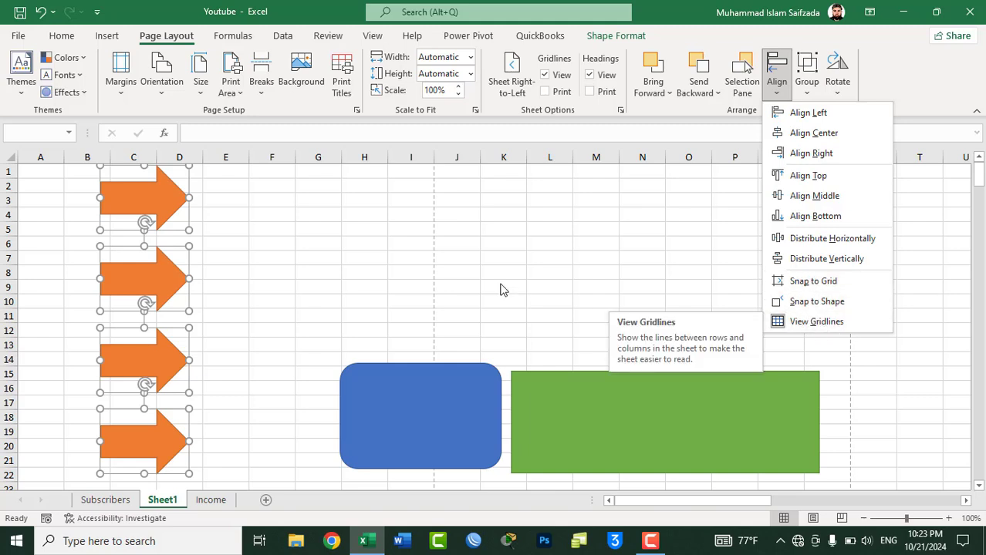
{"action": "left_click", "coordinate": [812, 327]}
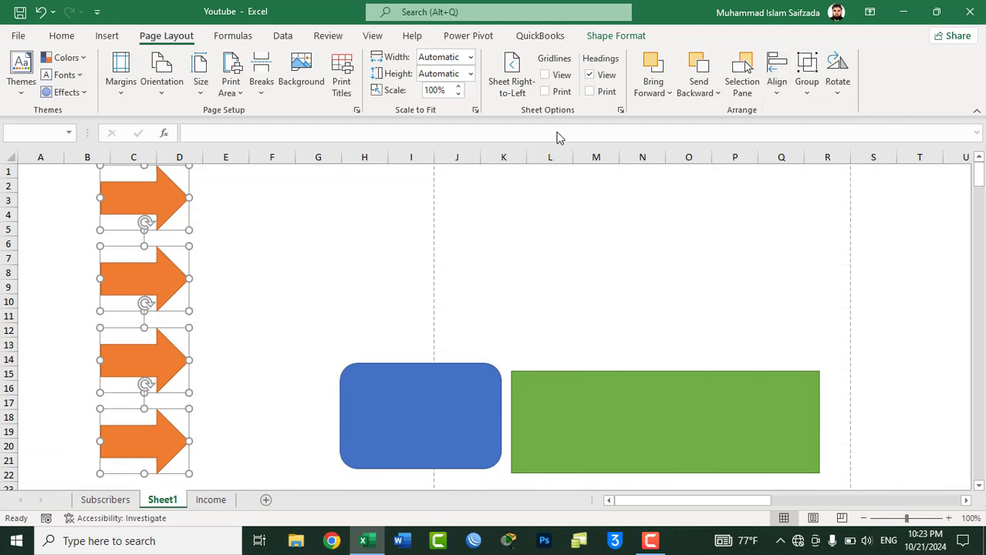
{"action": "left_click", "coordinate": [558, 77]}
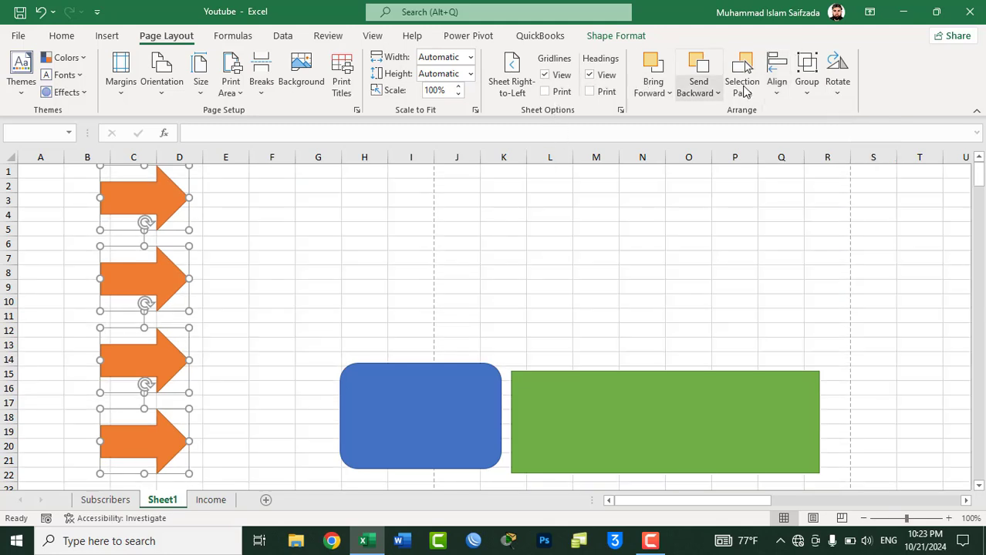
{"action": "left_click", "coordinate": [776, 81]}
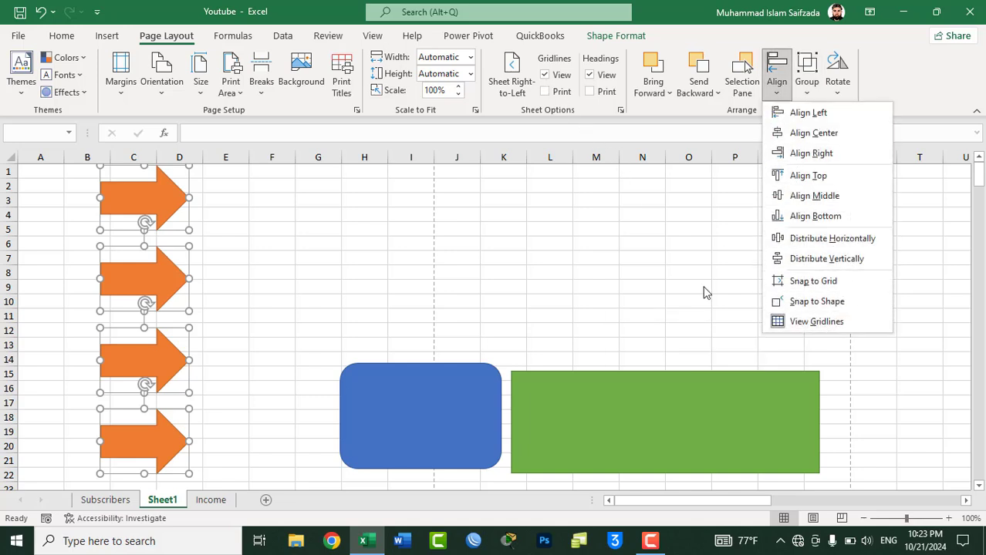
{"action": "left_click", "coordinate": [792, 323]}
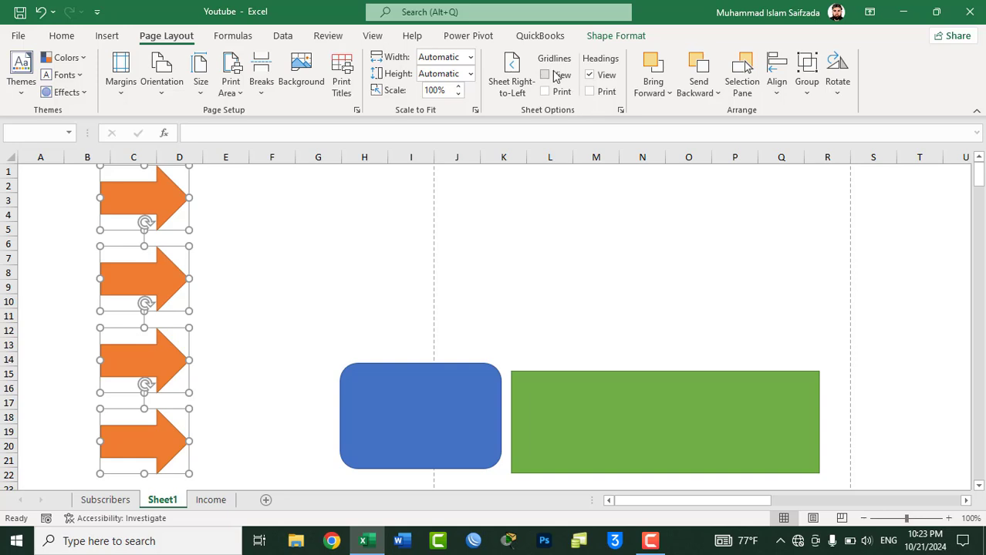
{"action": "left_click", "coordinate": [556, 75]}
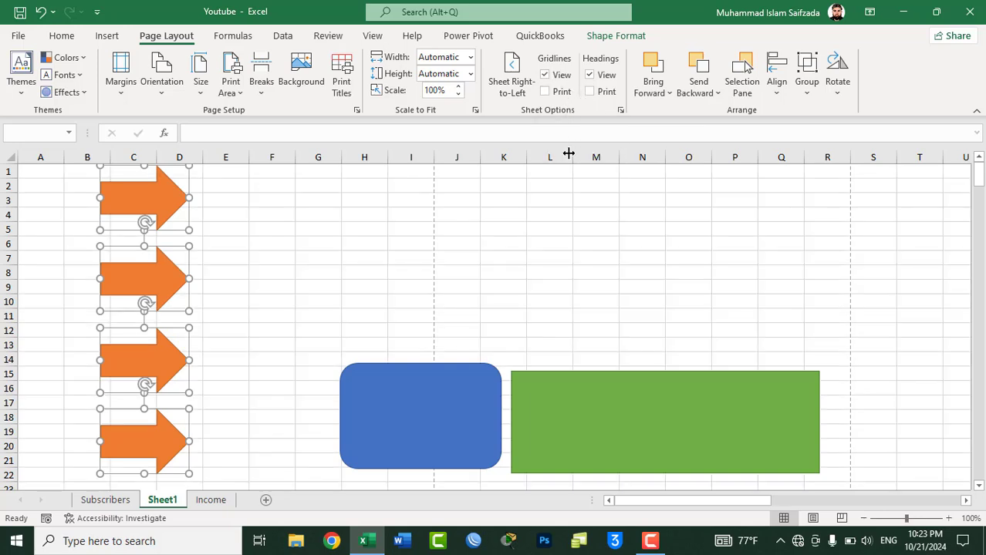
{"action": "left_click", "coordinate": [778, 84]}
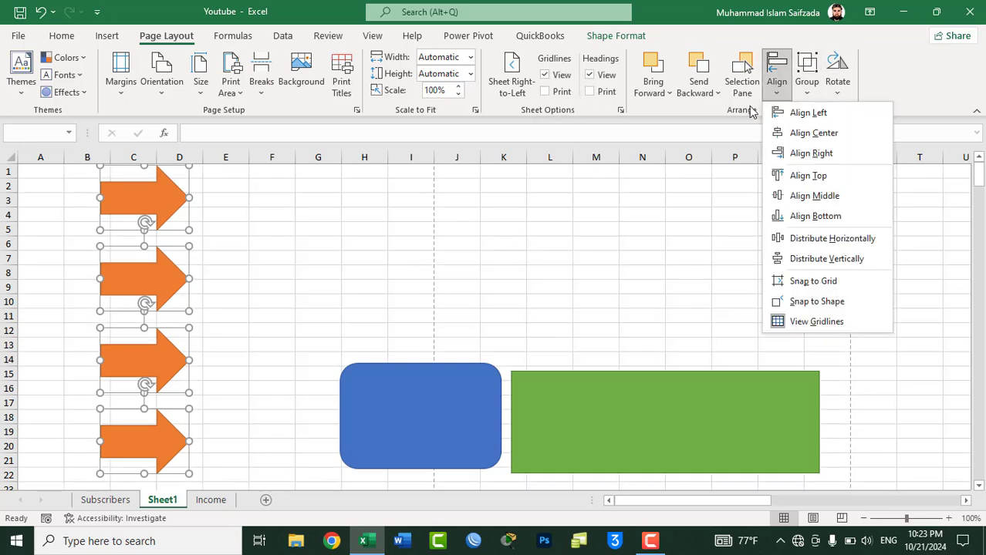
{"action": "left_click", "coordinate": [784, 99]}
{"action": "left_click", "coordinate": [783, 98]}
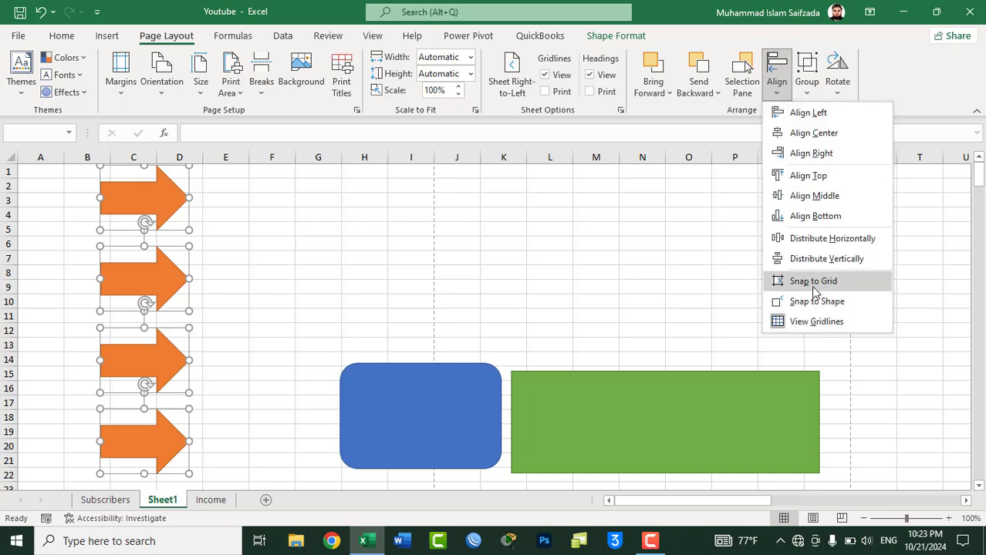
{"action": "left_click", "coordinate": [493, 307]}
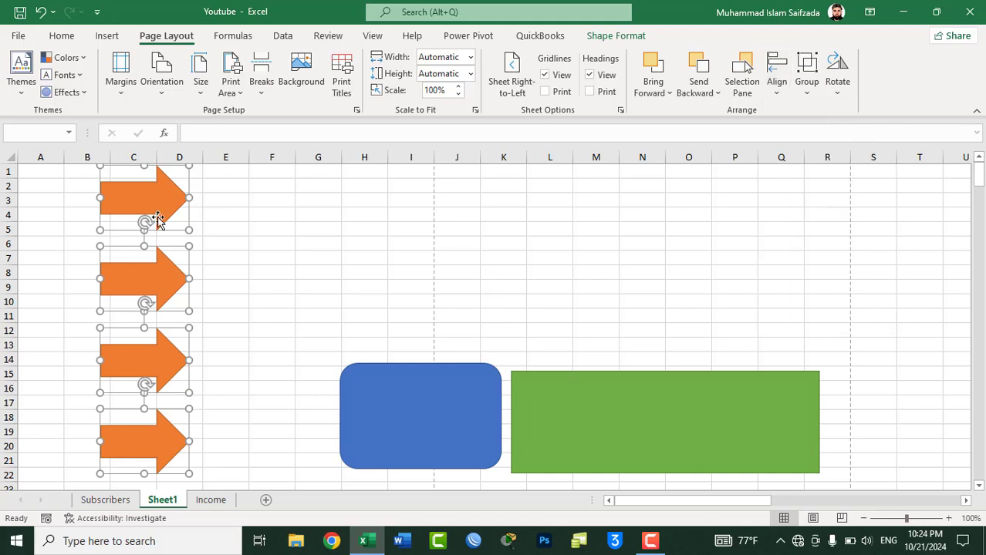
Move the green rectangle up to rows 2–9 across columns H–O and delete the blue rounded rectangle
{"action": "left_click", "coordinate": [202, 199]}
{"action": "left_click", "coordinate": [169, 191]}
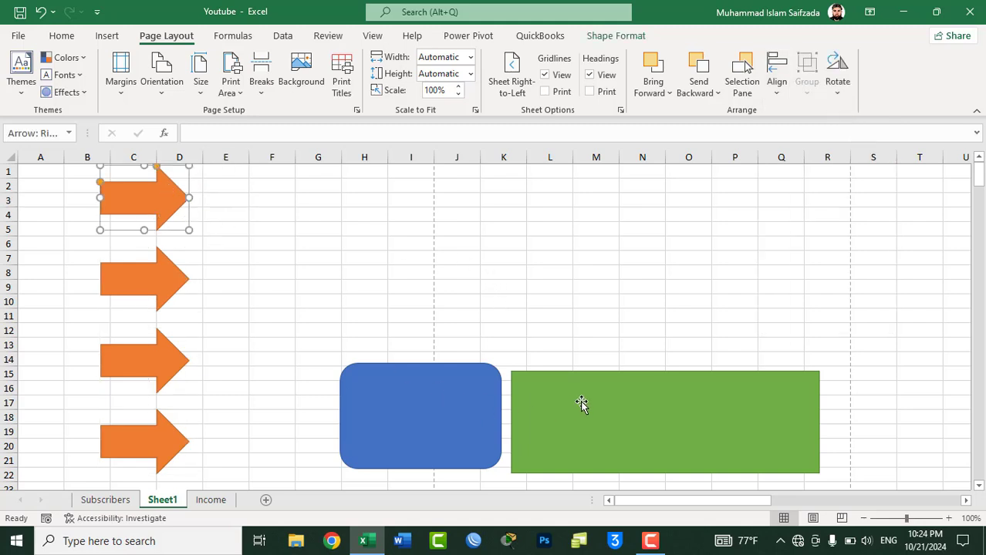
{"action": "mouse_move", "coordinate": [580, 397]}
{"action": "left_mouse_down"}
{"action": "mouse_move", "coordinate": [535, 202]}
{"action": "mouse_move", "coordinate": [443, 215]}
{"action": "left_mouse_up"}
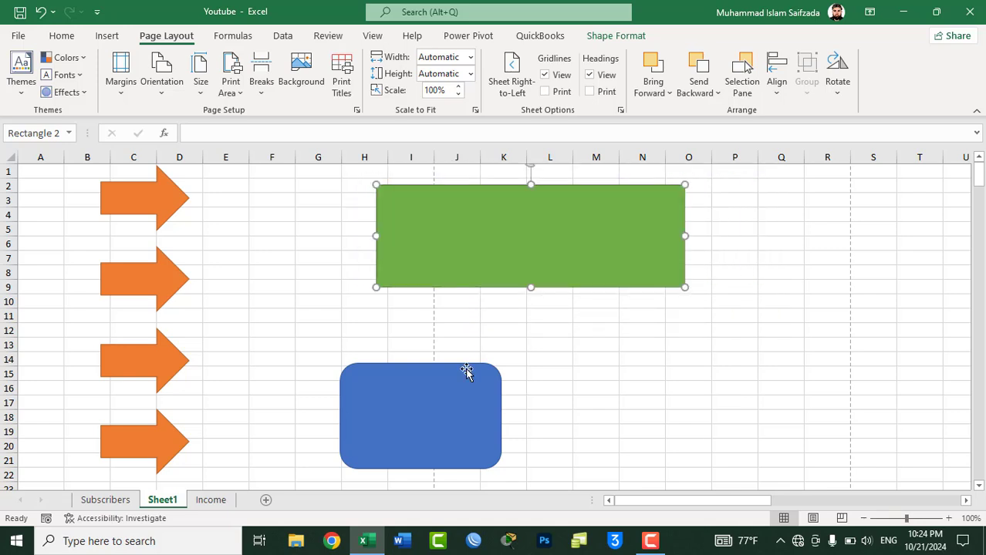
{"action": "left_click", "coordinate": [461, 425]}
{"action": "key", "text": "Delete"}
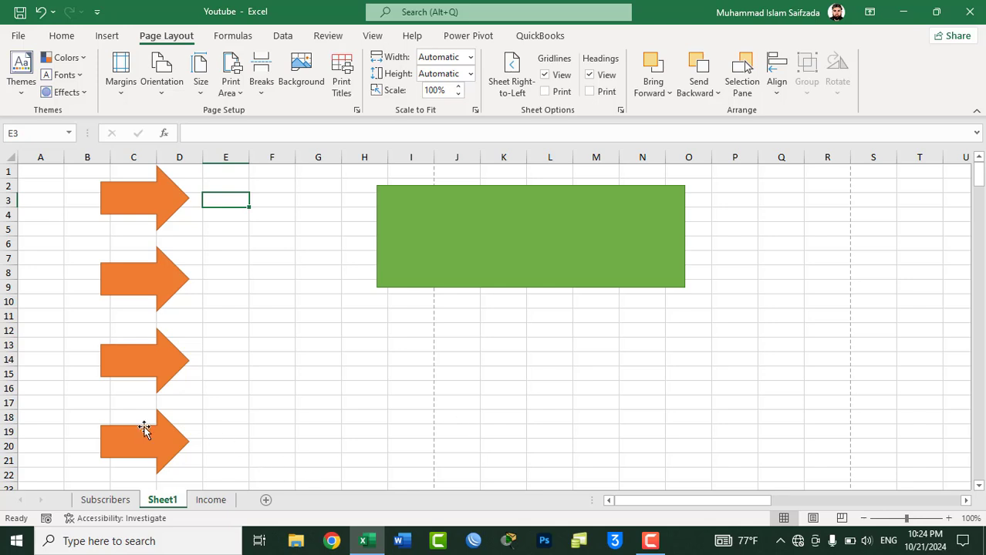
Place the bottom orange arrow beneath the green rectangle around rows 10–15
{"action": "left_click_drag", "start_coordinate": [165, 456], "coordinate": [387, 374]}
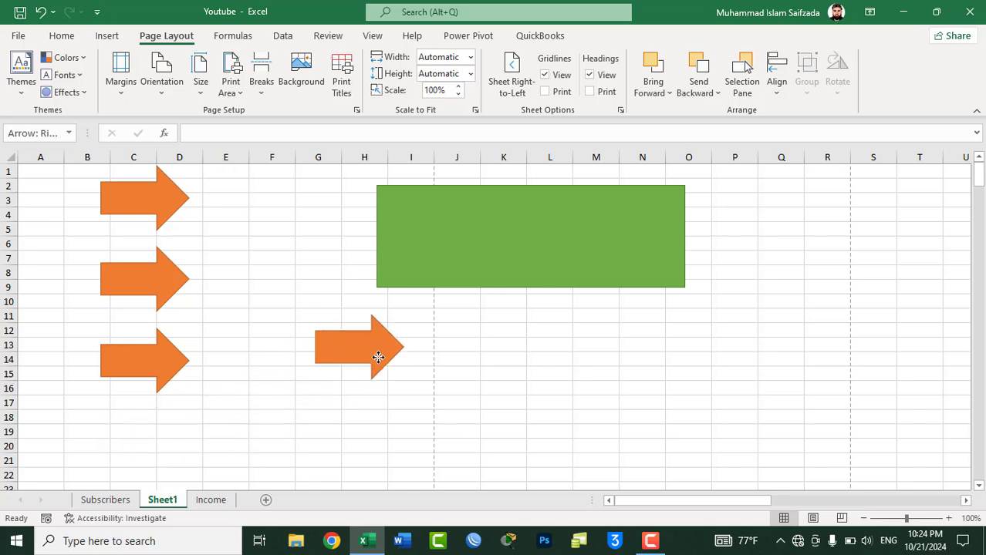
{"action": "mouse_move", "coordinate": [387, 373]}
{"action": "left_mouse_down"}
{"action": "mouse_move", "coordinate": [377, 352]}
{"action": "mouse_move", "coordinate": [624, 322]}
{"action": "mouse_move", "coordinate": [349, 329]}
{"action": "mouse_move", "coordinate": [407, 335]}
{"action": "left_mouse_up"}
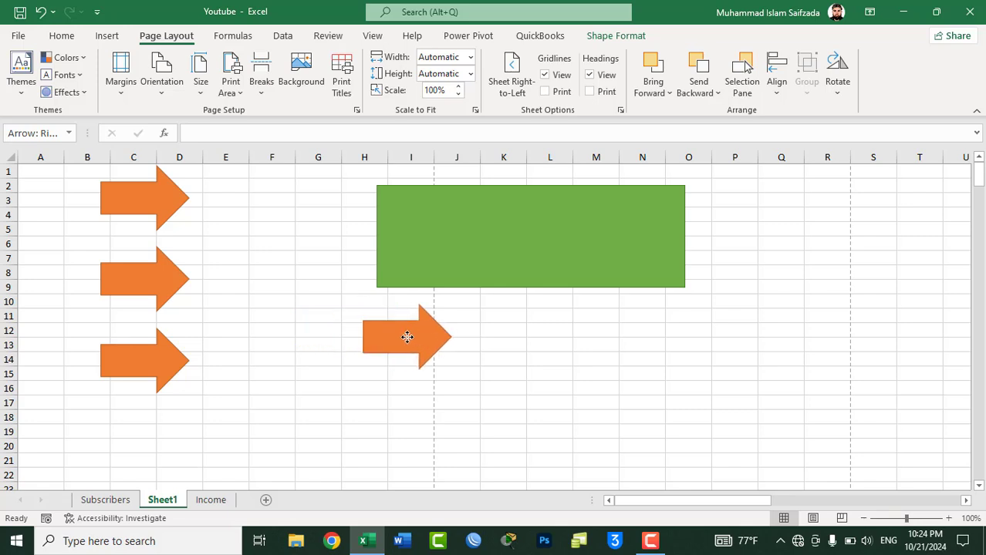
{"action": "mouse_move", "coordinate": [445, 250]}
{"action": "left_mouse_down"}
{"action": "mouse_move", "coordinate": [487, 245]}
{"action": "mouse_move", "coordinate": [461, 243]}
{"action": "left_mouse_up"}
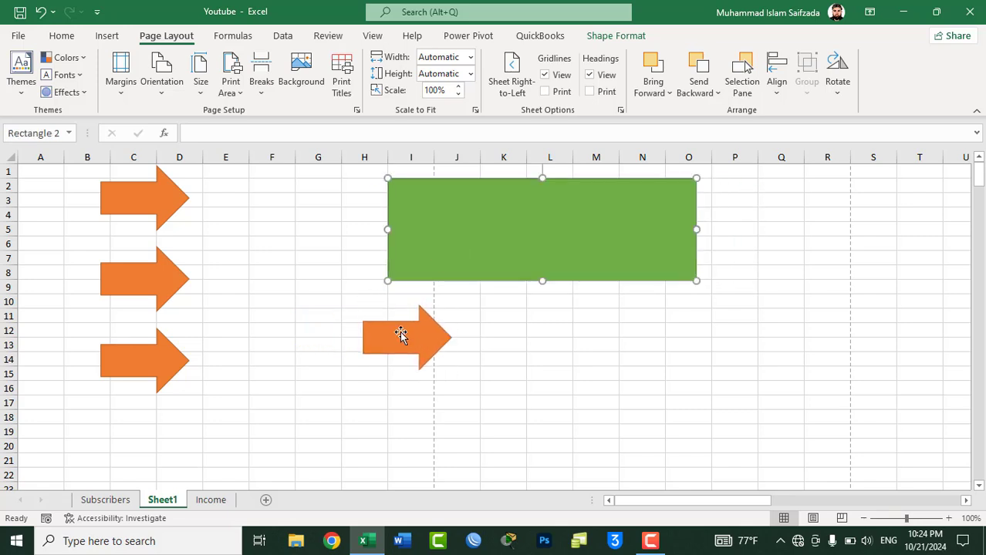
Enlarge the arrow under the green rectangle and nudge it to test snapping
{"action": "left_click", "coordinate": [400, 335]}
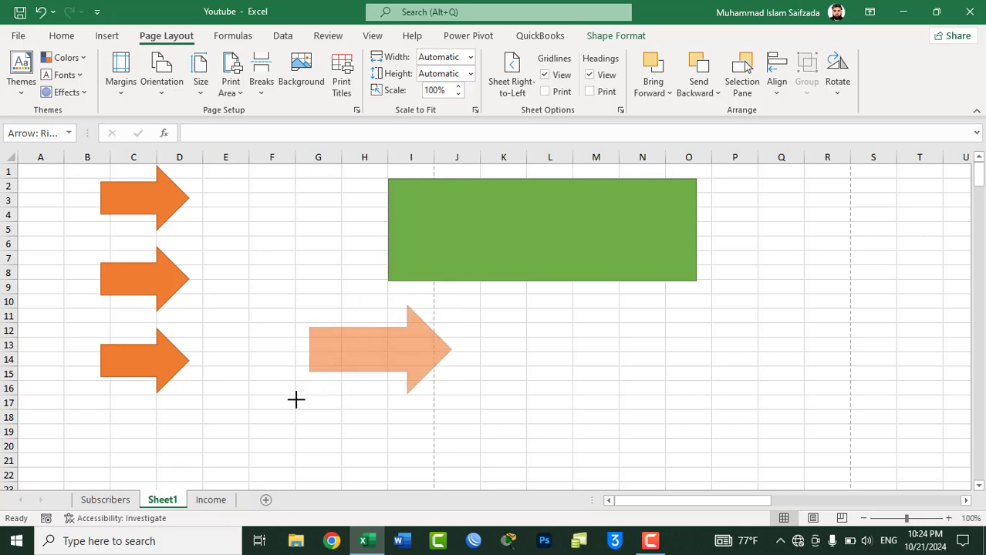
{"action": "mouse_move", "coordinate": [362, 369]}
{"action": "left_mouse_down"}
{"action": "mouse_move", "coordinate": [286, 407]}
{"action": "mouse_move", "coordinate": [429, 344]}
{"action": "mouse_move", "coordinate": [392, 337]}
{"action": "mouse_move", "coordinate": [478, 335]}
{"action": "mouse_move", "coordinate": [405, 339]}
{"action": "left_mouse_up"}
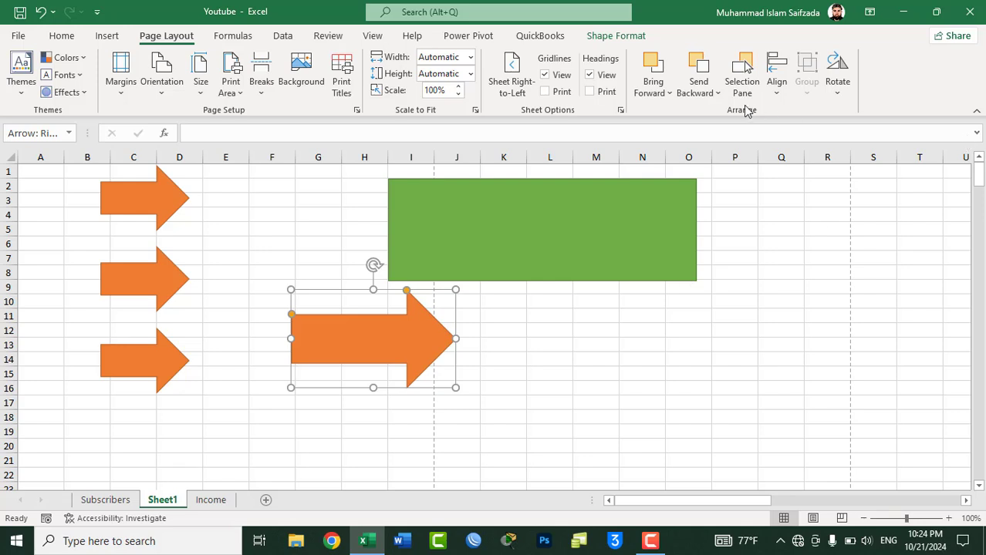
{"action": "left_click", "coordinate": [776, 85]}
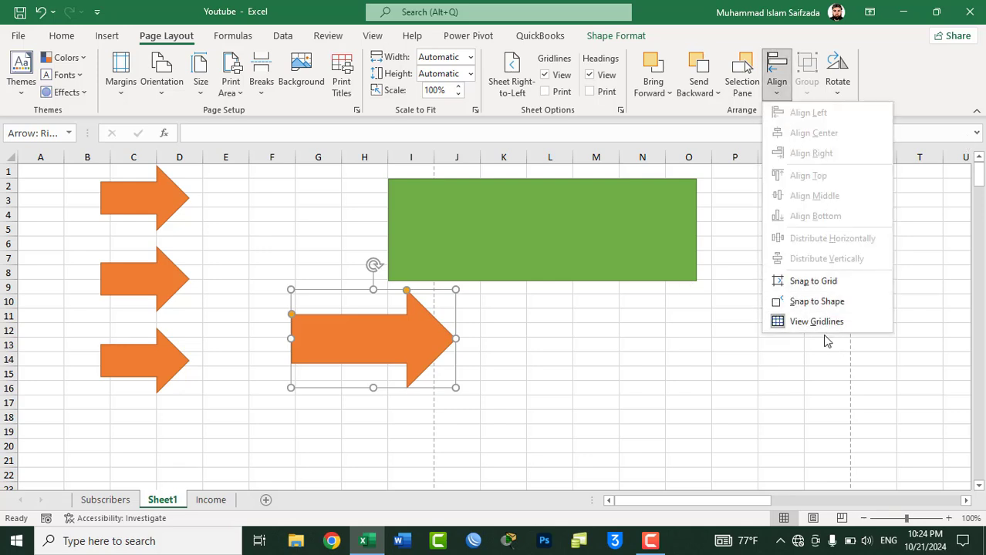
{"action": "left_click", "coordinate": [648, 355]}
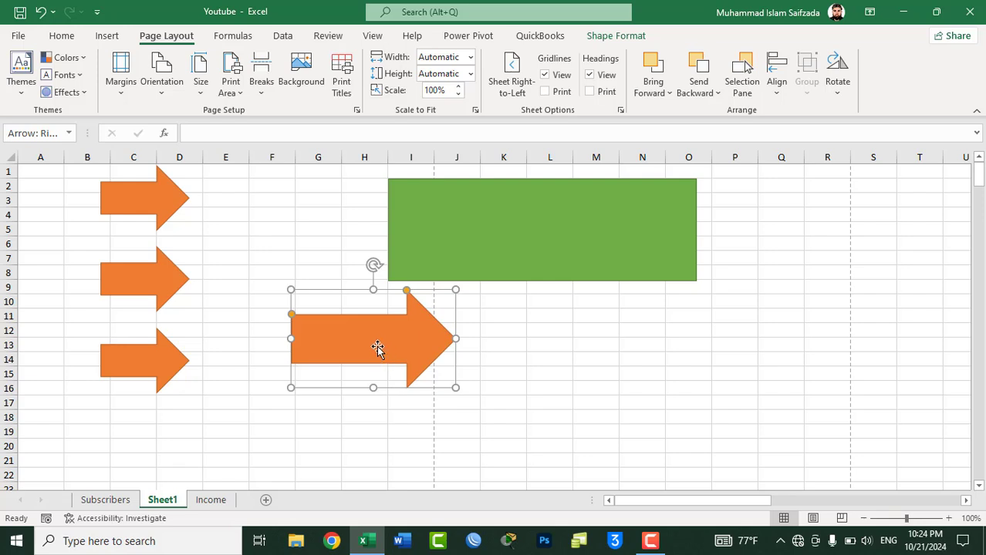
{"action": "mouse_move", "coordinate": [376, 347]}
{"action": "left_mouse_down"}
{"action": "mouse_move", "coordinate": [638, 327]}
{"action": "mouse_move", "coordinate": [819, 295]}
{"action": "mouse_move", "coordinate": [656, 330]}
{"action": "mouse_move", "coordinate": [348, 337]}
{"action": "left_mouse_up"}
Toggle Snap to Grid and drag the arrow around, dropping it at columns F–H, rows 11–17
{"action": "left_click", "coordinate": [777, 99]}
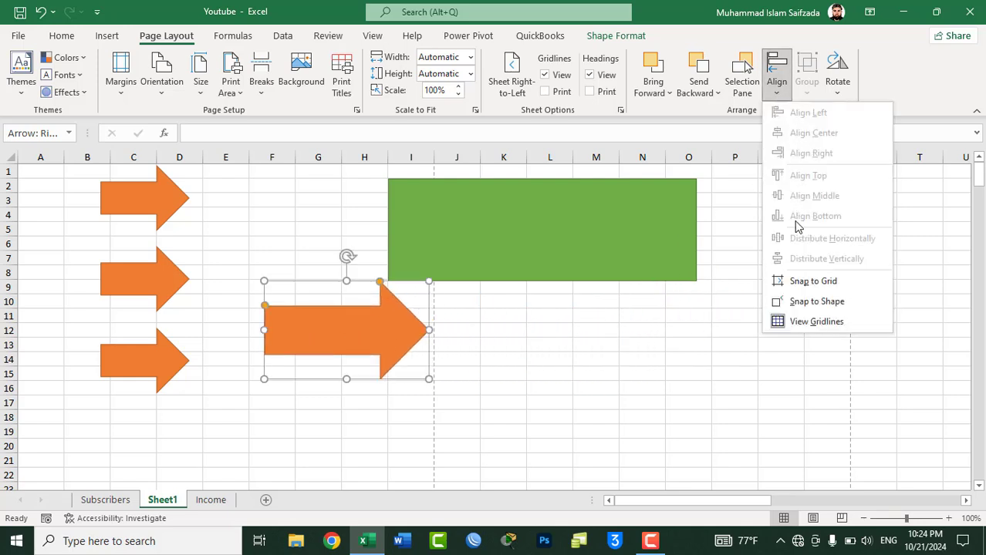
{"action": "left_click", "coordinate": [786, 283]}
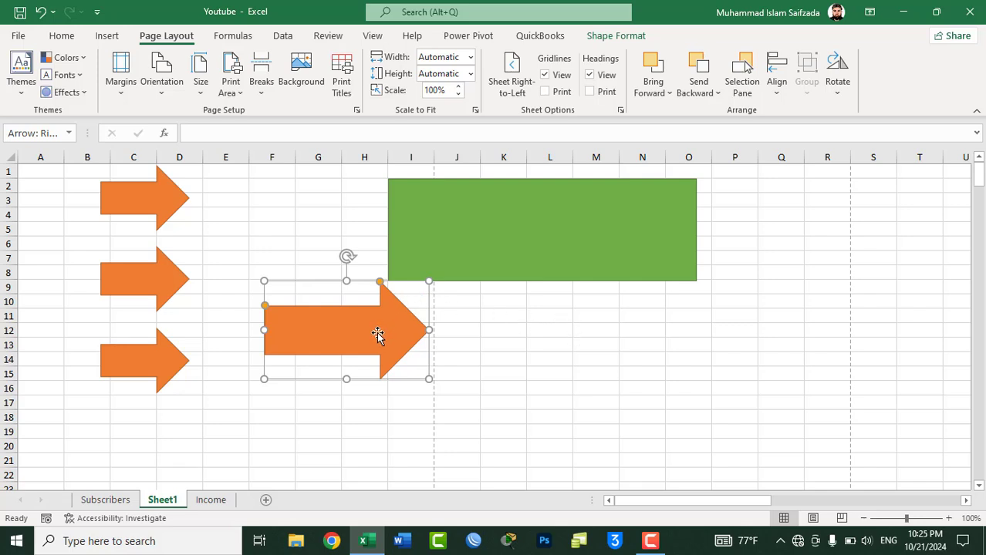
{"action": "mouse_move", "coordinate": [377, 332]}
{"action": "left_mouse_down"}
{"action": "mouse_move", "coordinate": [335, 317]}
{"action": "mouse_move", "coordinate": [427, 317]}
{"action": "left_mouse_up"}
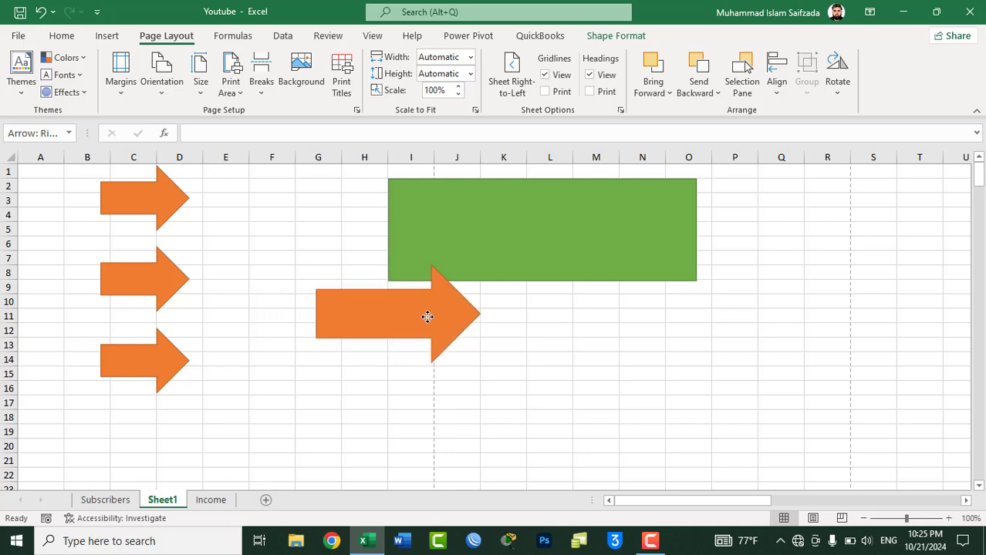
{"action": "mouse_move", "coordinate": [436, 317]}
{"action": "left_mouse_down"}
{"action": "mouse_move", "coordinate": [524, 319]}
{"action": "mouse_move", "coordinate": [381, 314]}
{"action": "left_mouse_up"}
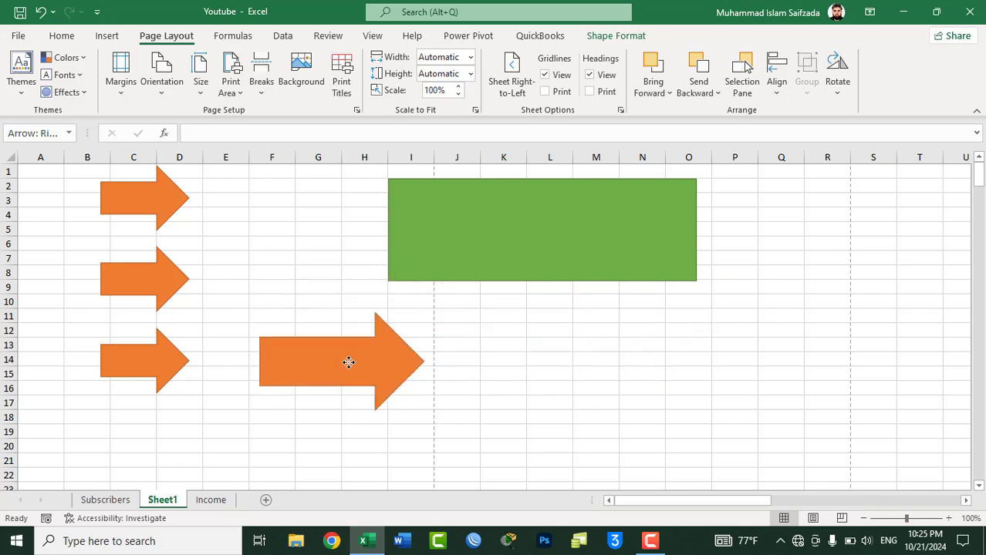
{"action": "left_click_drag", "start_coordinate": [381, 313], "coordinate": [348, 361]}
Delete the arrow, widen column I to 35.00, and draw a small blue rectangle below the green bar
{"action": "key", "text": "Delete"}
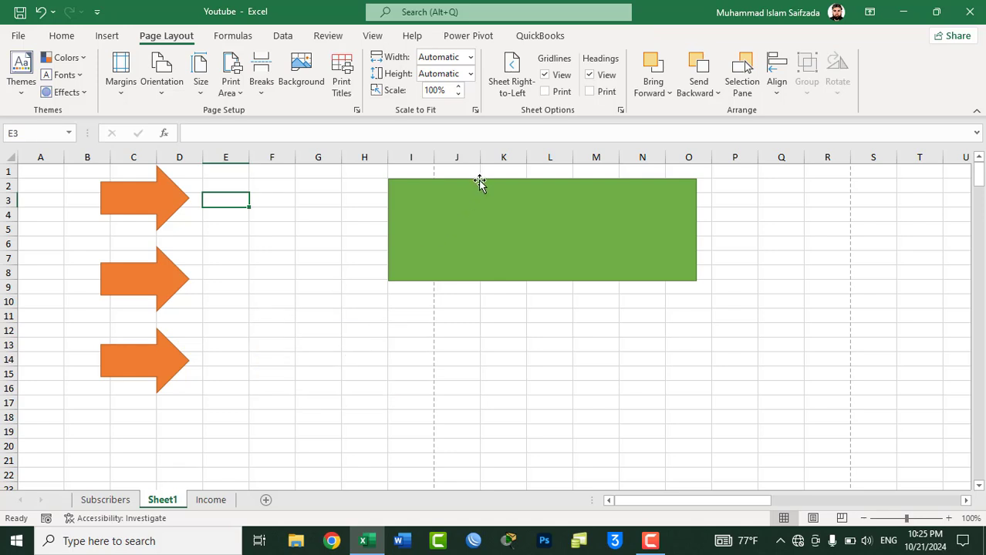
{"action": "left_click_drag", "start_coordinate": [435, 153], "coordinate": [570, 180]}
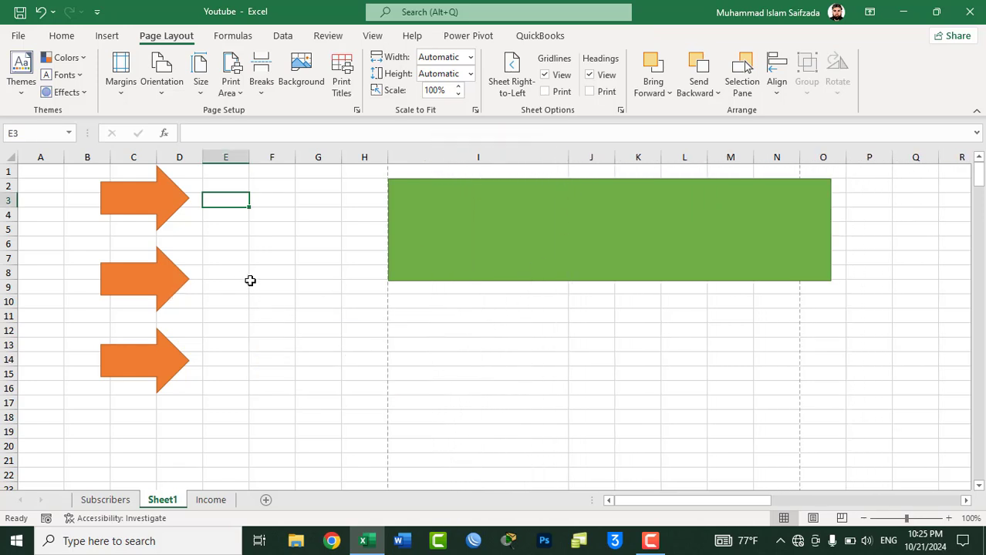
{"action": "left_click", "coordinate": [106, 36]}
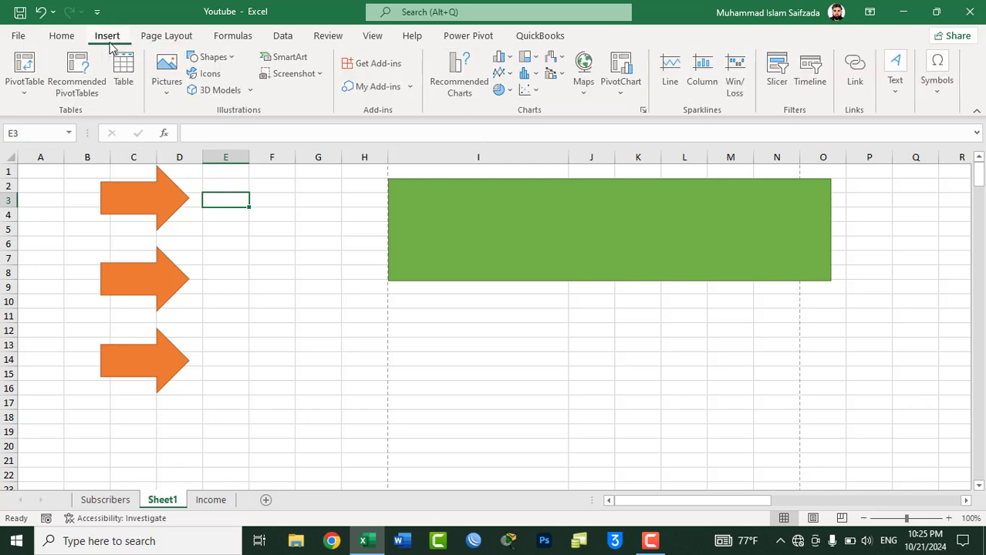
{"action": "left_click", "coordinate": [215, 57]}
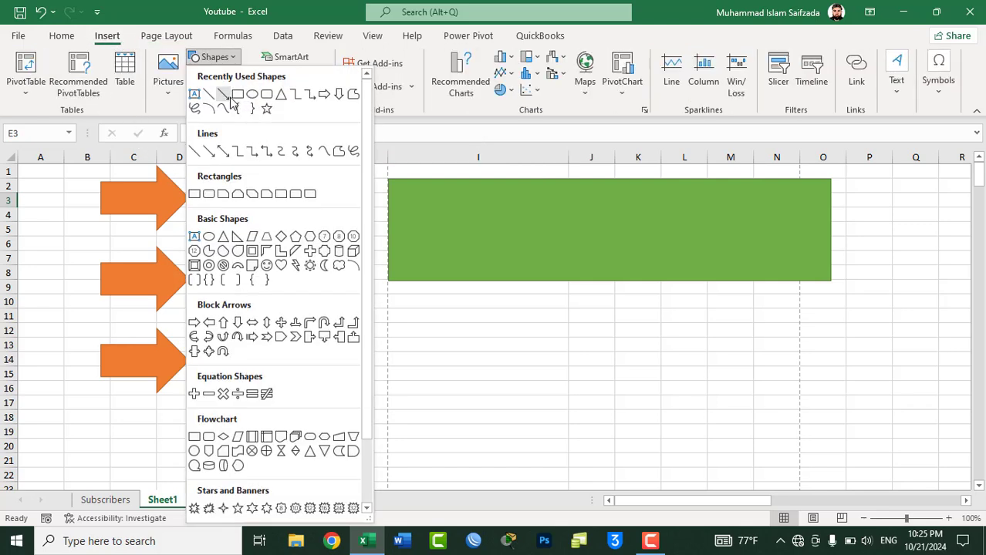
{"action": "left_click", "coordinate": [239, 108]}
{"action": "mouse_move", "coordinate": [342, 308]}
{"action": "left_mouse_down"}
{"action": "mouse_move", "coordinate": [340, 403]}
{"action": "mouse_move", "coordinate": [383, 392]}
{"action": "mouse_move", "coordinate": [352, 381]}
{"action": "mouse_move", "coordinate": [388, 380]}
{"action": "mouse_move", "coordinate": [358, 373]}
{"action": "mouse_move", "coordinate": [384, 375]}
{"action": "left_mouse_up"}
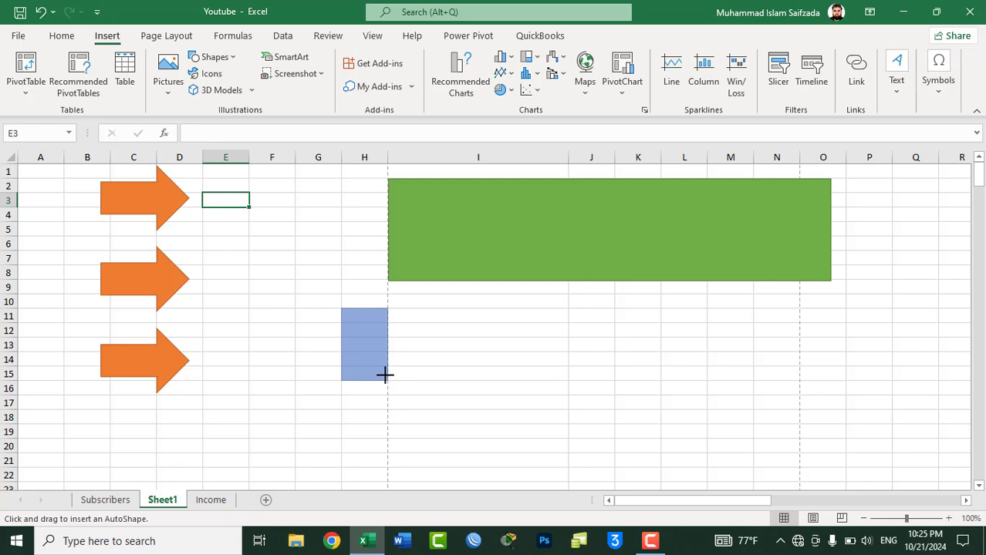
{"action": "mouse_move", "coordinate": [384, 376]}
{"action": "left_mouse_down"}
{"action": "mouse_move", "coordinate": [491, 370]}
{"action": "mouse_move", "coordinate": [507, 353]}
{"action": "mouse_move", "coordinate": [279, 345]}
{"action": "left_mouse_up"}
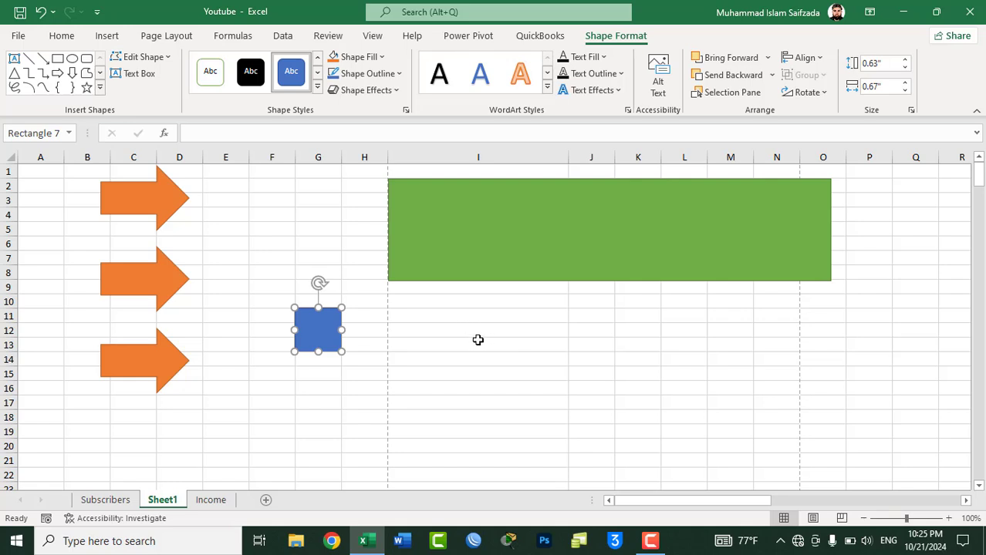
Turn on Snap to Grid from the Page Layout Align options
{"action": "left_click", "coordinate": [819, 93]}
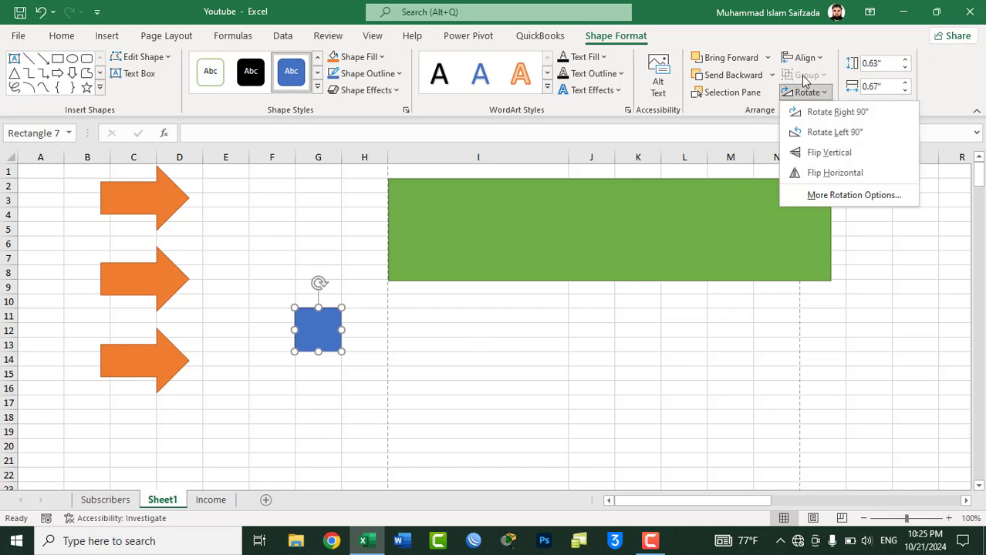
{"action": "left_click", "coordinate": [153, 42]}
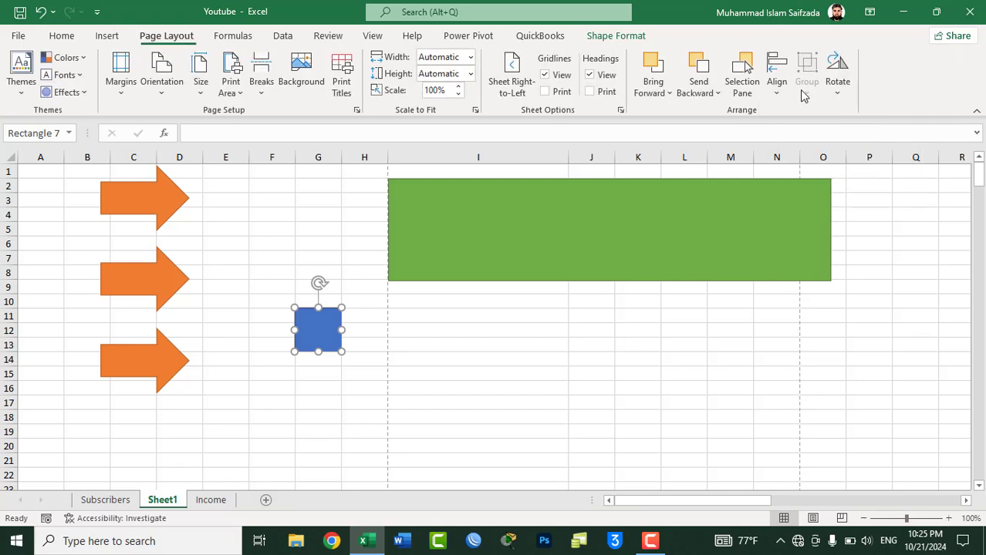
{"action": "left_click", "coordinate": [778, 91]}
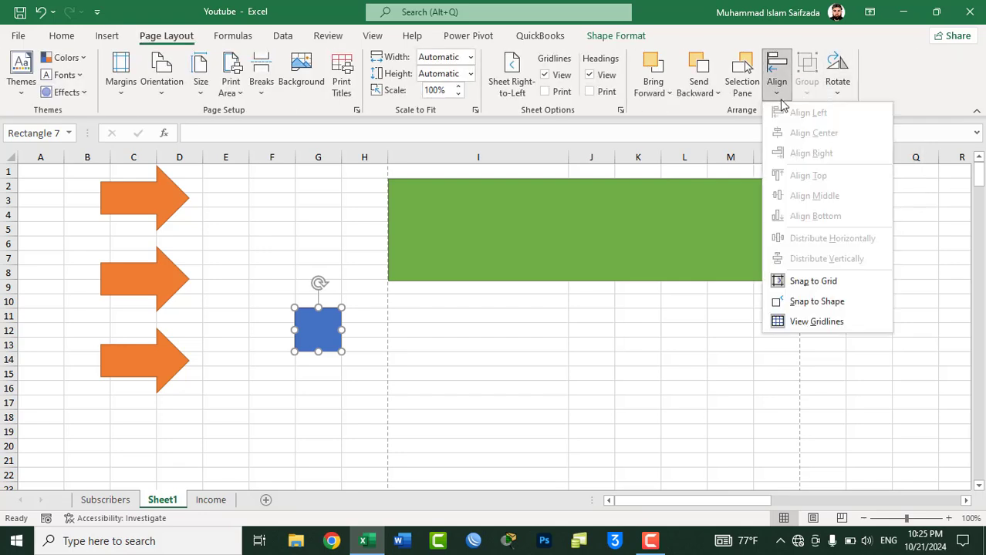
{"action": "left_click", "coordinate": [800, 283]}
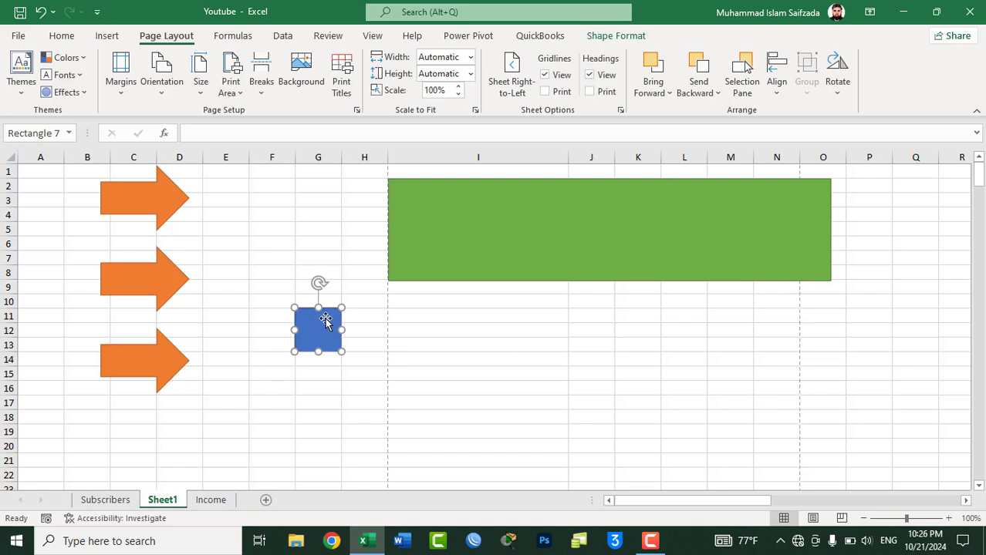
Delete the blue square and draw a new small blue rectangle near column G
{"action": "key", "text": "Delete"}
{"action": "left_click", "coordinate": [776, 86]}
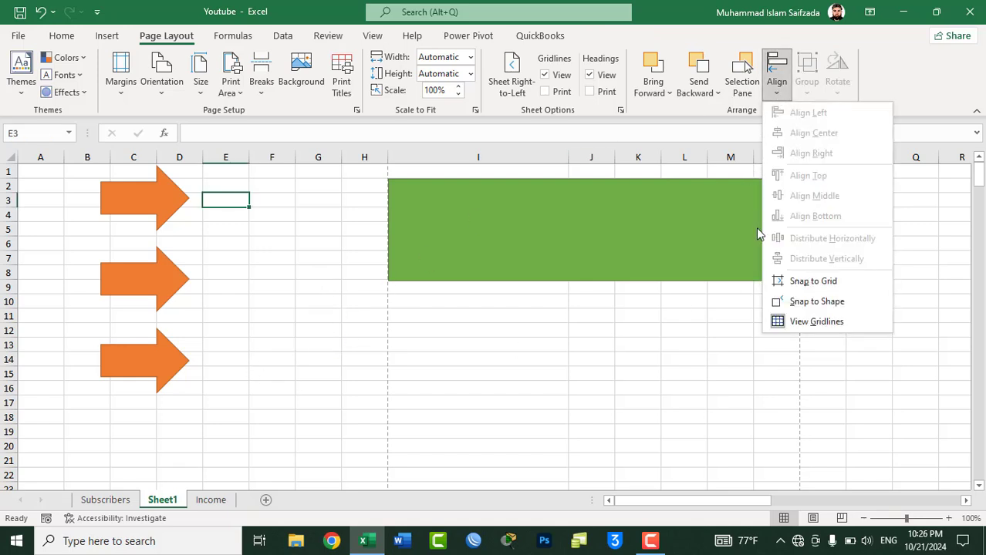
{"action": "left_click", "coordinate": [112, 36]}
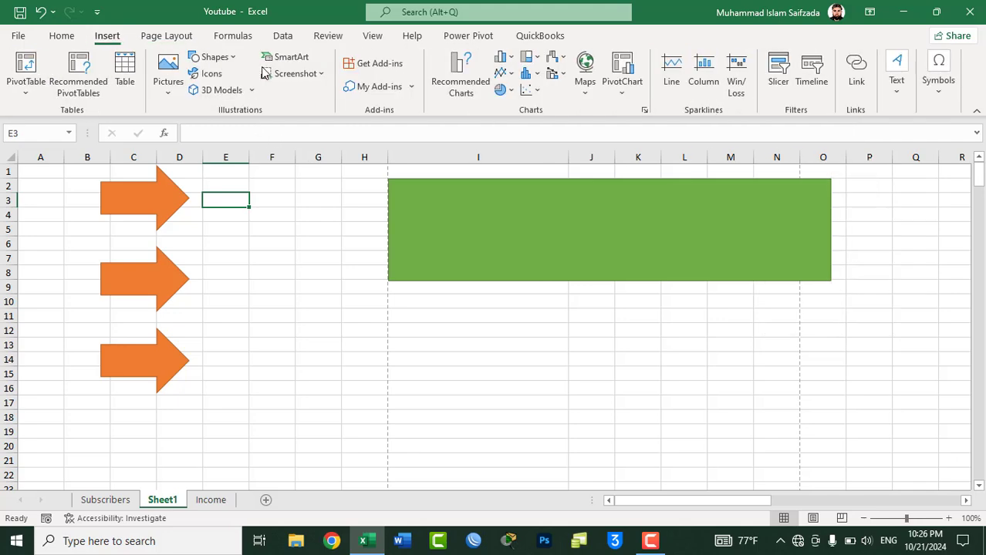
{"action": "left_click", "coordinate": [212, 57]}
{"action": "left_click", "coordinate": [237, 93]}
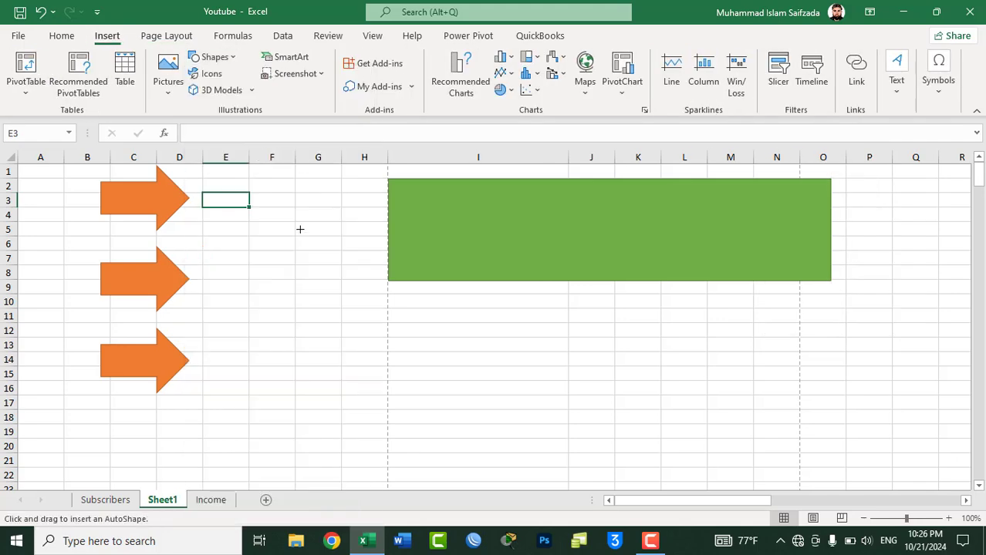
{"action": "mouse_move", "coordinate": [304, 299]}
{"action": "left_mouse_down"}
{"action": "mouse_move", "coordinate": [499, 389]}
{"action": "mouse_move", "coordinate": [570, 341]}
{"action": "mouse_move", "coordinate": [565, 374]}
{"action": "left_mouse_up"}
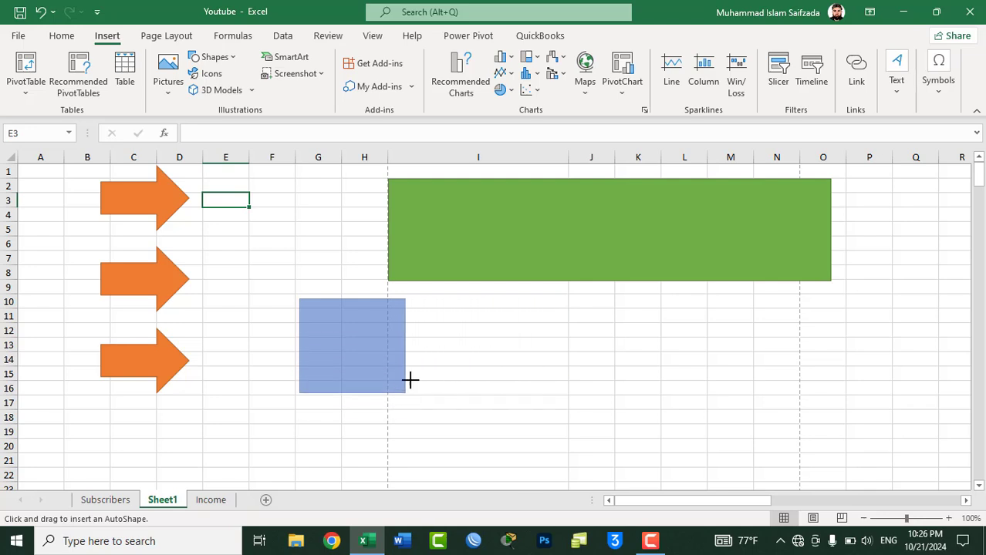
{"action": "mouse_move", "coordinate": [565, 375]}
{"action": "left_mouse_down"}
{"action": "mouse_move", "coordinate": [496, 417]}
{"action": "mouse_move", "coordinate": [733, 365]}
{"action": "left_mouse_up"}
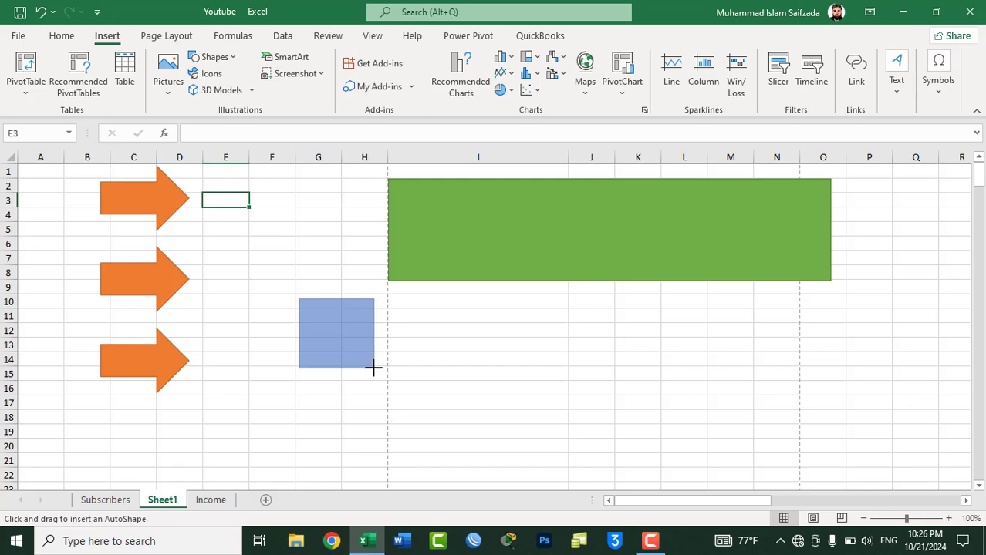
{"action": "left_click_drag", "start_coordinate": [733, 366], "coordinate": [376, 368]}
Enable Snap to Grid and resize the rectangle so its edge meets the column I gridline
{"action": "left_click", "coordinate": [165, 35]}
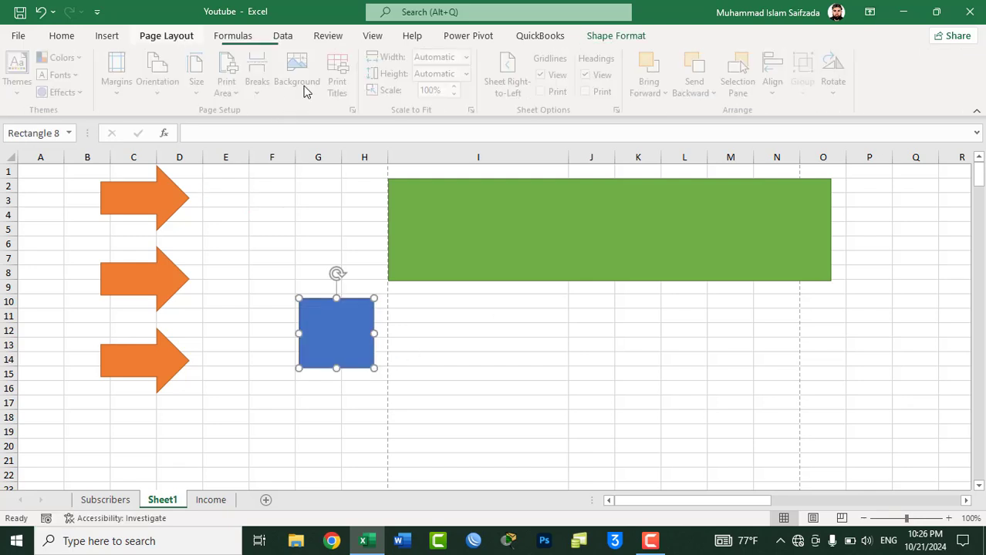
{"action": "left_click", "coordinate": [776, 77]}
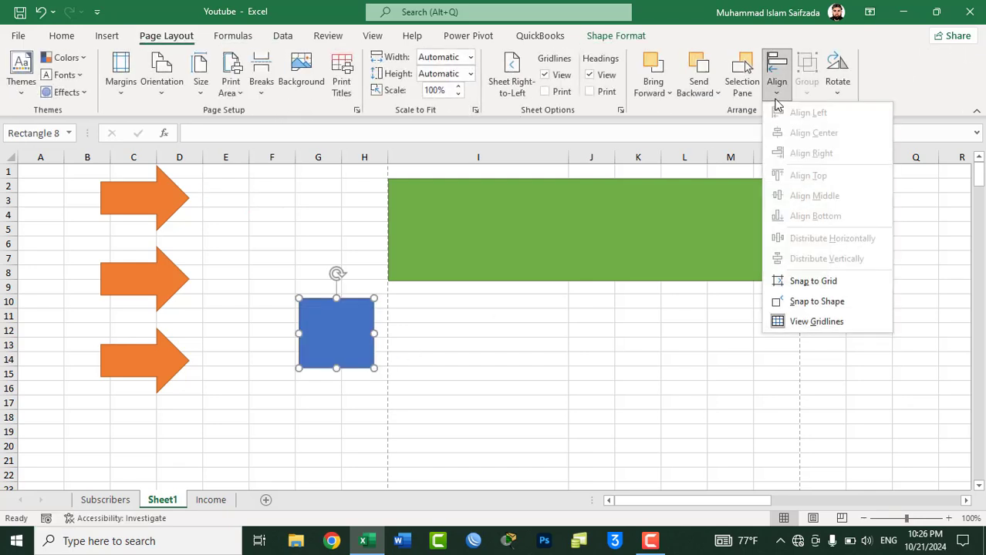
{"action": "left_click", "coordinate": [800, 284]}
{"action": "mouse_move", "coordinate": [373, 368]}
{"action": "left_mouse_down"}
{"action": "mouse_move", "coordinate": [432, 359]}
{"action": "mouse_move", "coordinate": [513, 365]}
{"action": "left_mouse_up"}
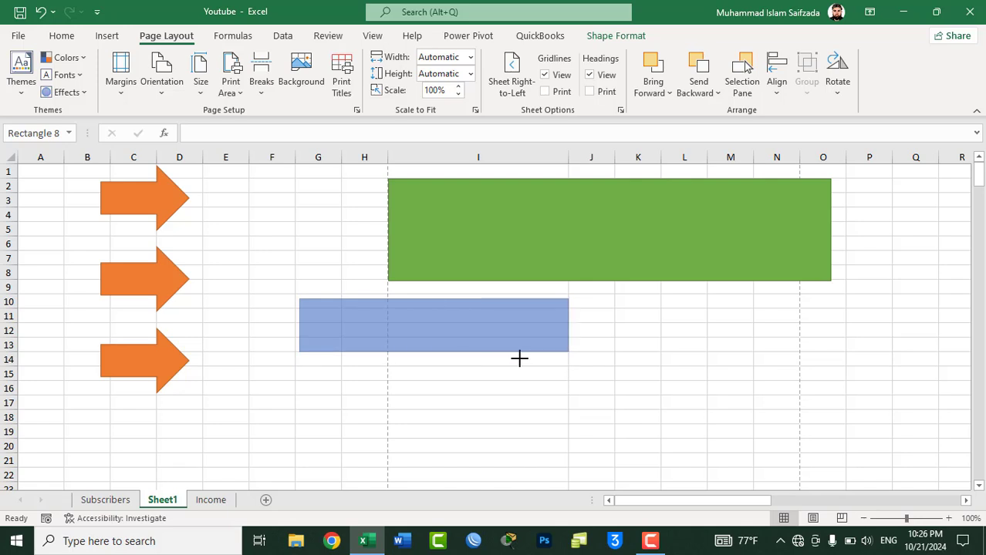
{"action": "mouse_move", "coordinate": [469, 356]}
{"action": "left_mouse_down"}
{"action": "mouse_move", "coordinate": [603, 344]}
{"action": "mouse_move", "coordinate": [388, 366]}
{"action": "left_mouse_up"}
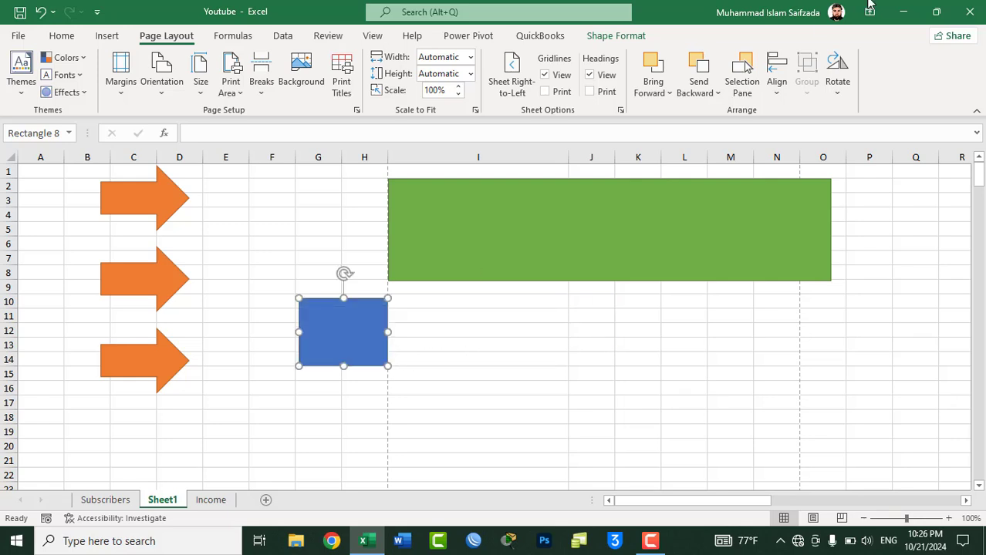
{"action": "left_click", "coordinate": [778, 91]}
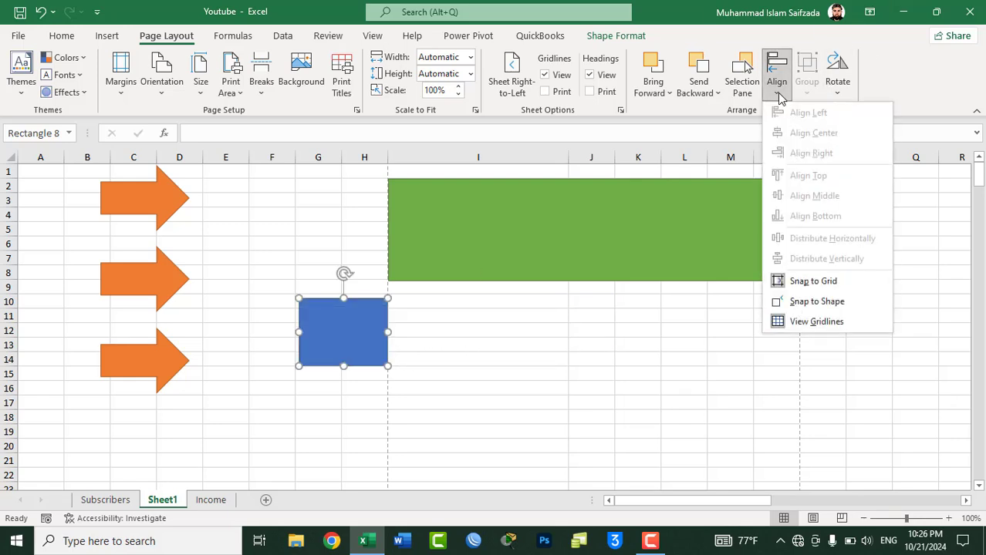
Turn on Snap to Shape, resize the blue rectangle taller, and move it under the green bar
{"action": "left_click", "coordinate": [786, 304]}
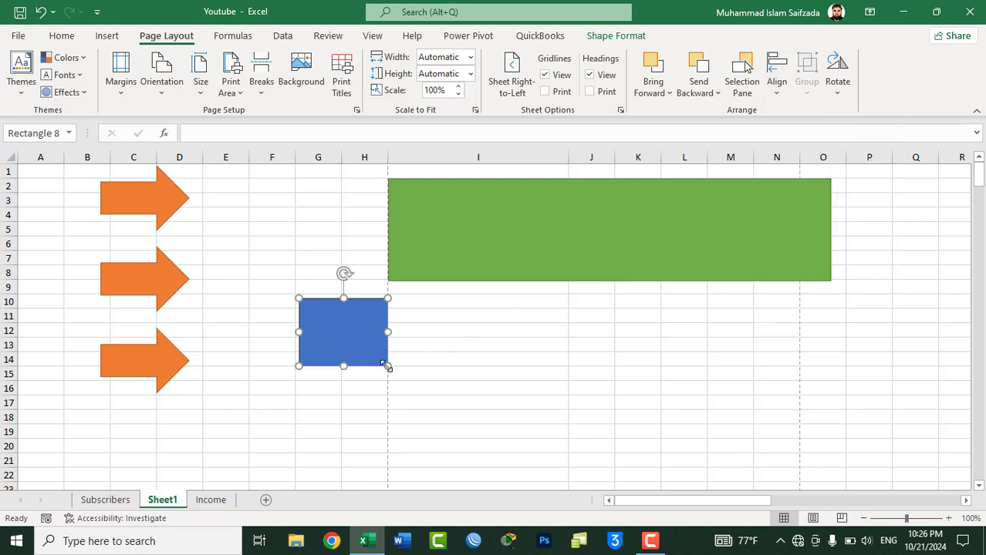
{"action": "left_click_drag", "start_coordinate": [389, 368], "coordinate": [451, 346]}
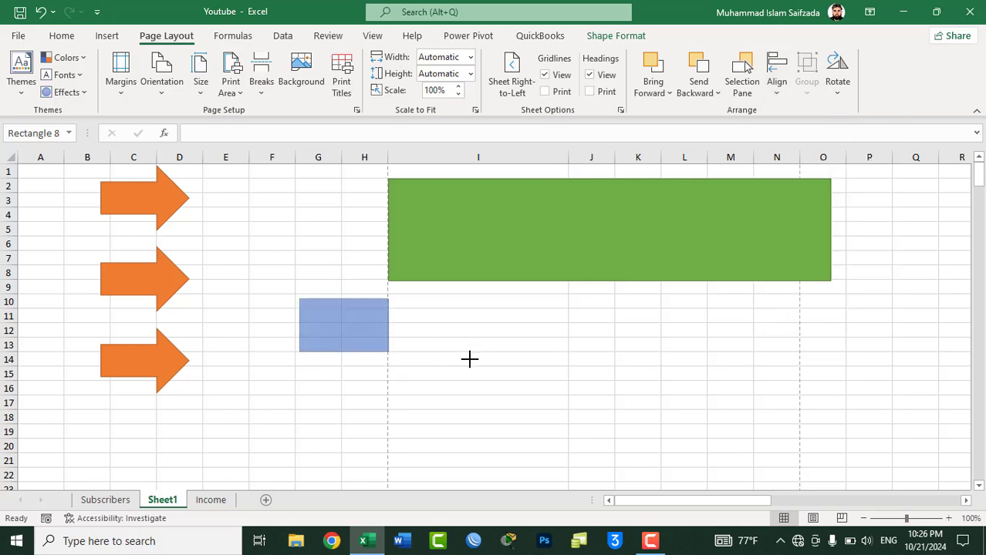
{"action": "left_click_drag", "start_coordinate": [469, 359], "coordinate": [422, 378]}
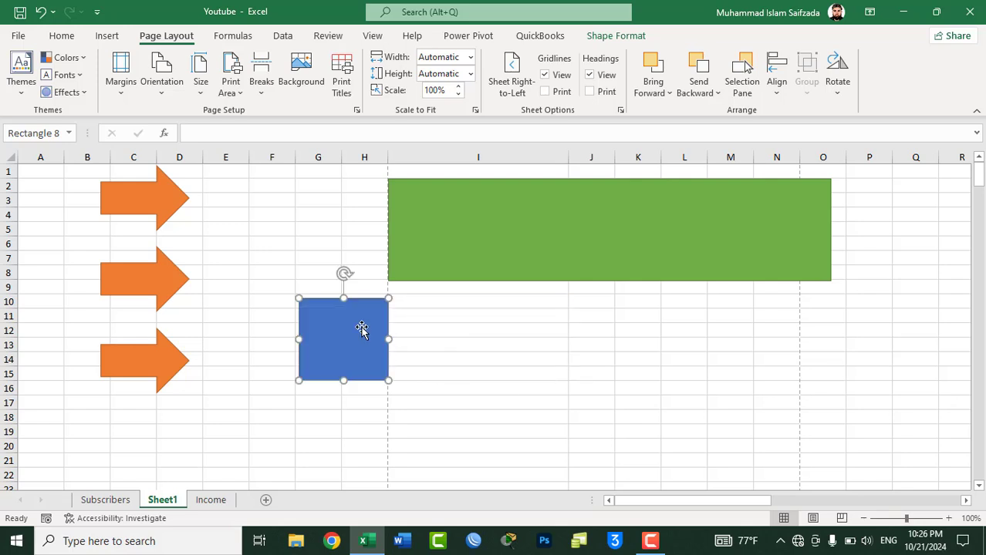
{"action": "mouse_move", "coordinate": [362, 329]}
{"action": "left_mouse_down"}
{"action": "mouse_move", "coordinate": [363, 319]}
{"action": "mouse_move", "coordinate": [466, 330]}
{"action": "left_mouse_up"}
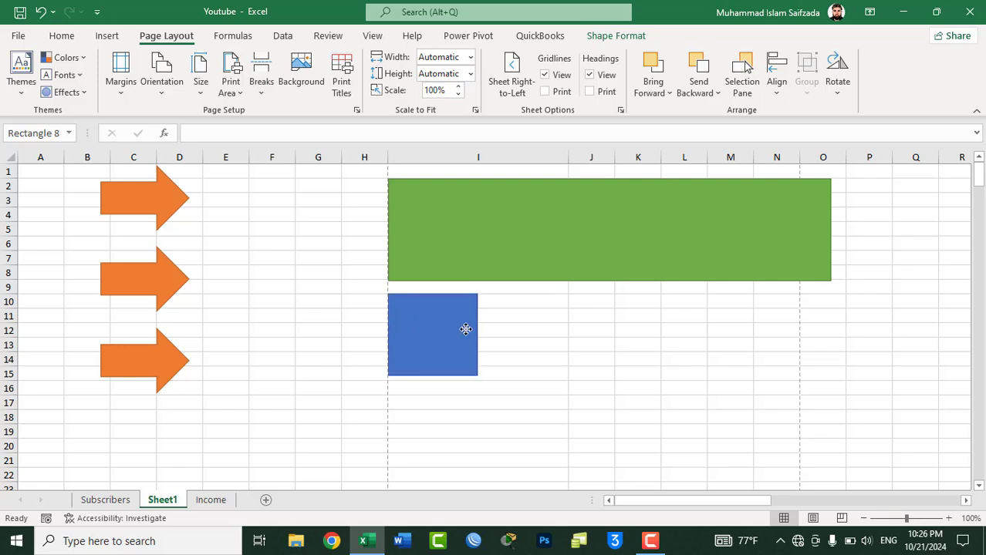
{"action": "mouse_move", "coordinate": [466, 330]}
{"action": "left_mouse_down"}
{"action": "mouse_move", "coordinate": [551, 317]}
{"action": "mouse_move", "coordinate": [530, 329]}
{"action": "mouse_move", "coordinate": [592, 324]}
{"action": "left_mouse_up"}
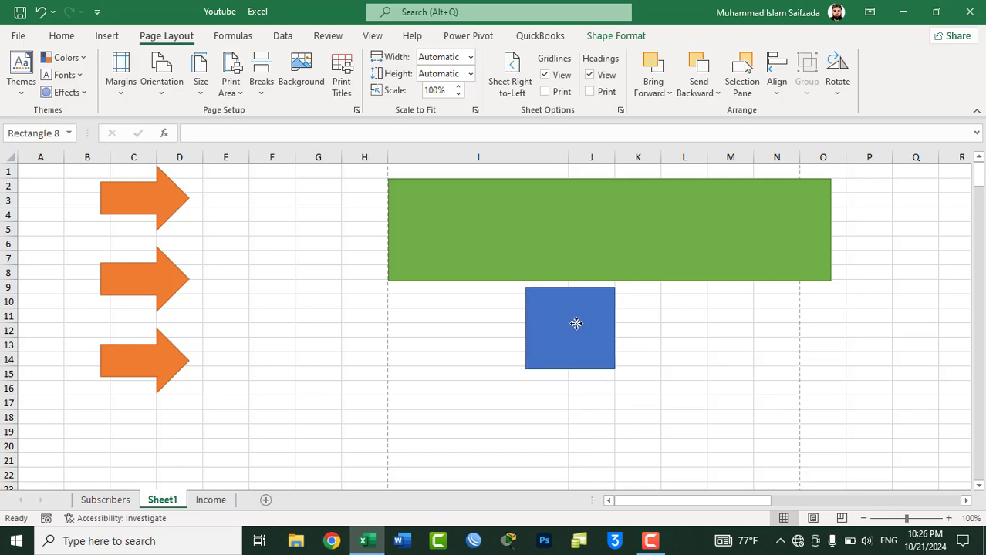
Toggle Snap to Shape again and slide the blue square along beneath the green bar
{"action": "left_click", "coordinate": [777, 97]}
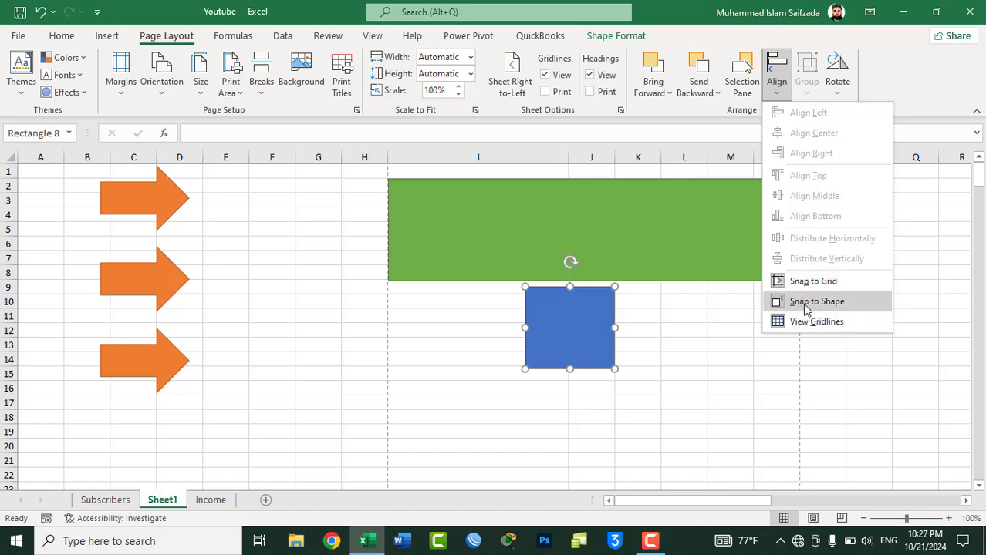
{"action": "left_click", "coordinate": [806, 309]}
{"action": "left_click", "coordinate": [779, 91]}
{"action": "left_click", "coordinate": [575, 335]}
{"action": "mouse_move", "coordinate": [552, 339]}
{"action": "left_mouse_down"}
{"action": "mouse_move", "coordinate": [510, 335]}
{"action": "mouse_move", "coordinate": [532, 330]}
{"action": "left_mouse_up"}
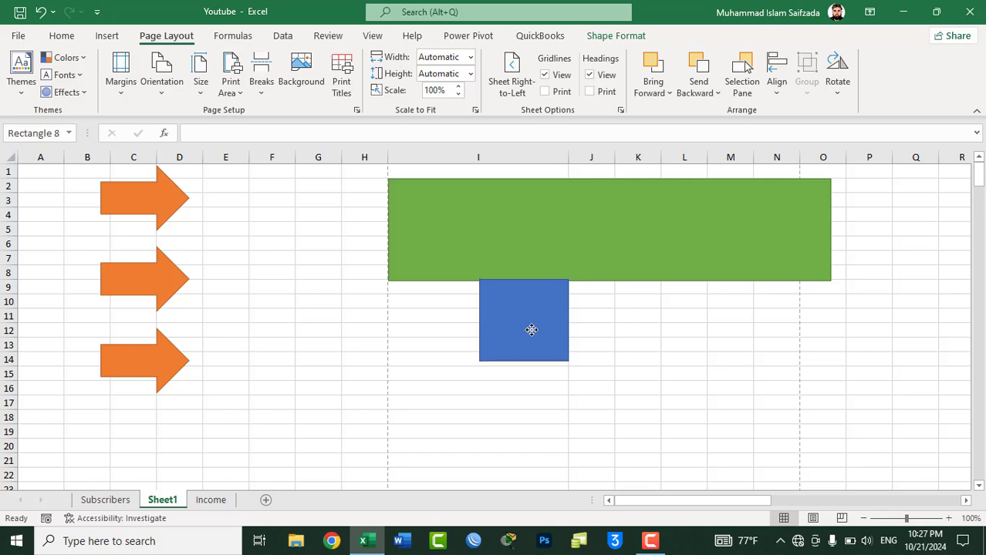
{"action": "mouse_move", "coordinate": [531, 330]}
{"action": "left_mouse_down"}
{"action": "mouse_move", "coordinate": [557, 331]}
{"action": "mouse_move", "coordinate": [535, 335]}
{"action": "left_mouse_up"}
Hide and then show the worksheet gridlines from the Align options
{"action": "left_click", "coordinate": [775, 85]}
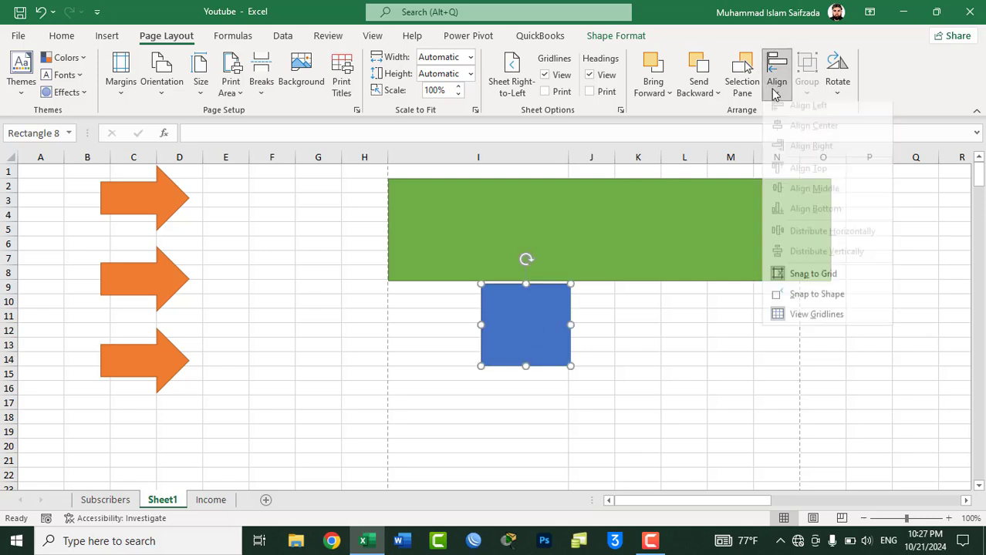
{"action": "left_click", "coordinate": [808, 314]}
{"action": "left_click", "coordinate": [807, 316]}
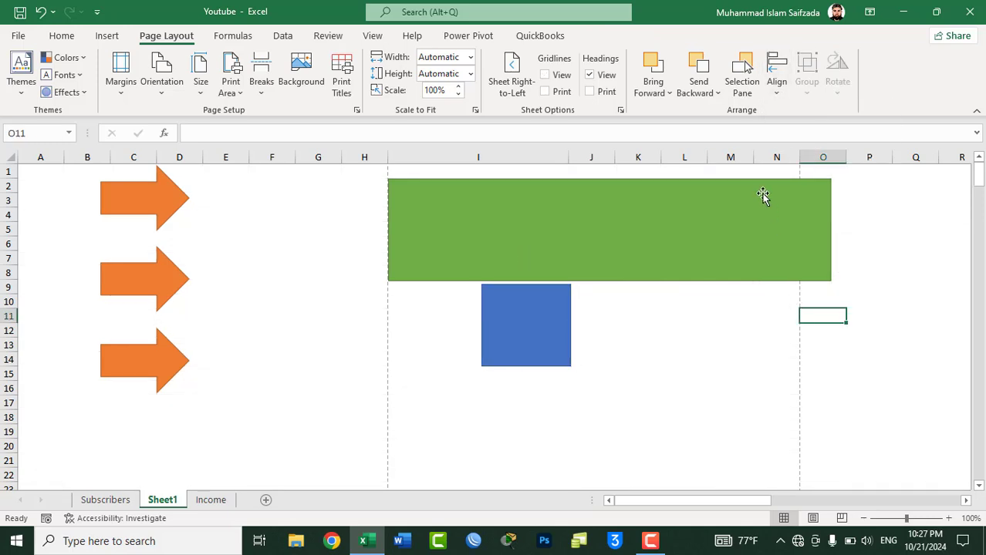
{"action": "left_click", "coordinate": [776, 96]}
{"action": "left_click", "coordinate": [814, 322]}
{"action": "left_click", "coordinate": [777, 95]}
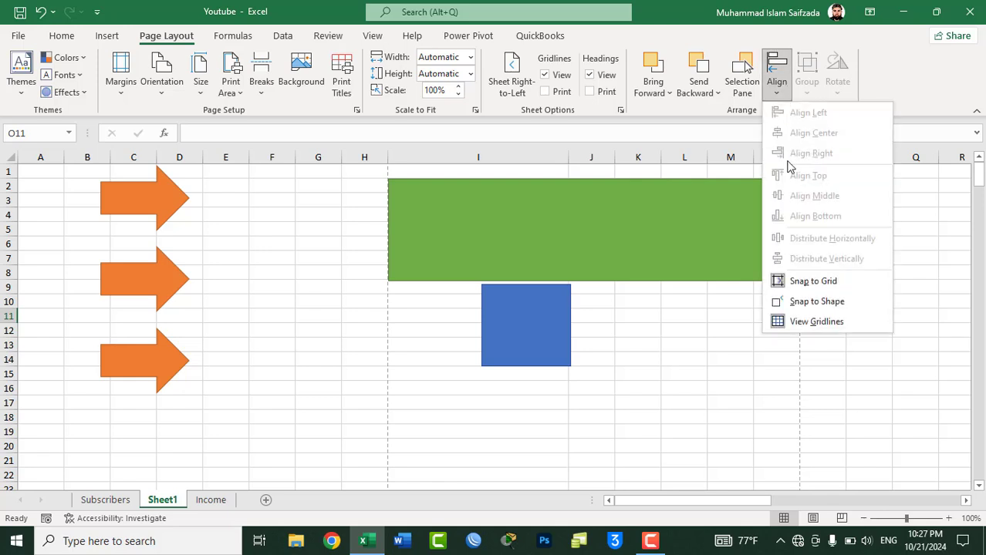
{"action": "left_click", "coordinate": [816, 303]}
Toggle Snap to Shape and reposition the blue rectangle under the green bar, then further right
{"action": "left_click_drag", "start_coordinate": [535, 327], "coordinate": [581, 328]}
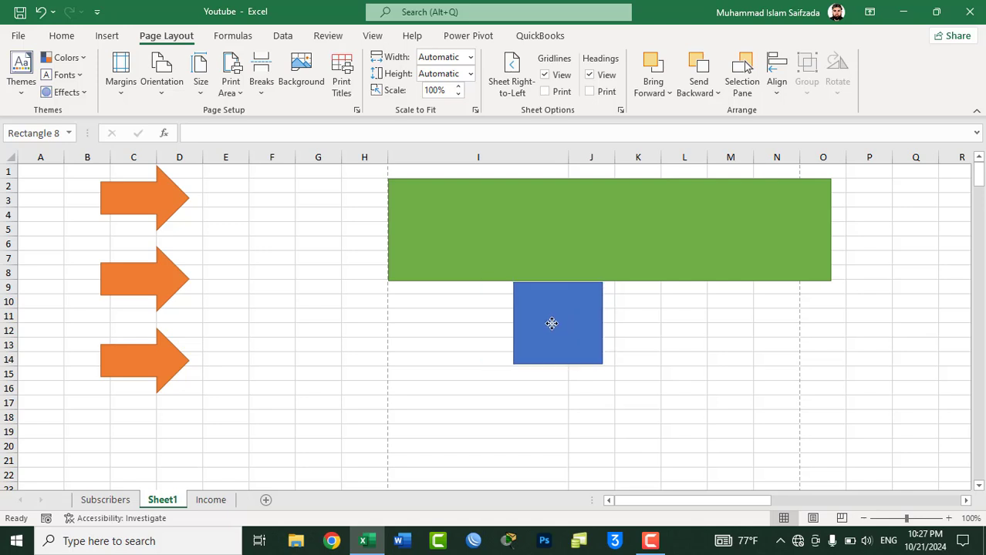
{"action": "left_click_drag", "start_coordinate": [565, 326], "coordinate": [626, 324]}
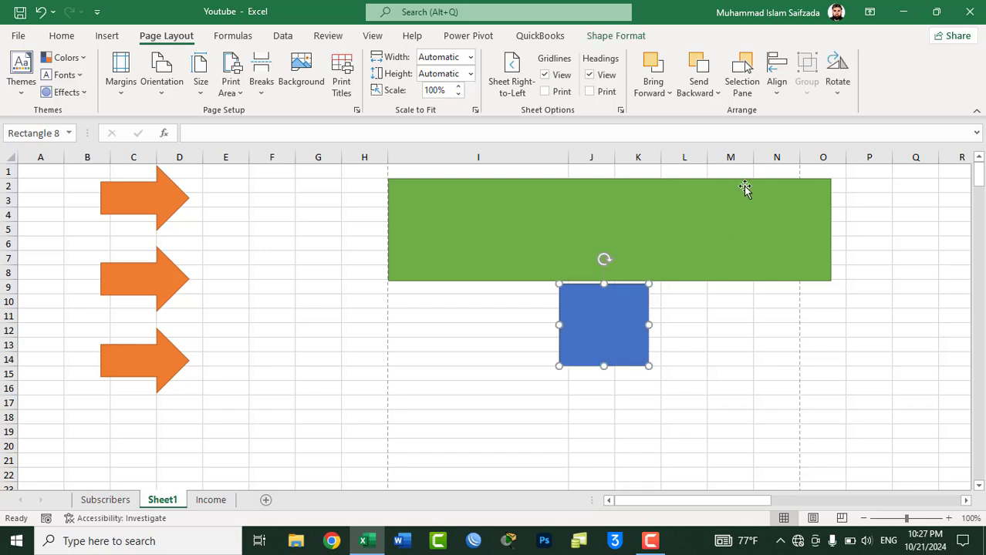
{"action": "left_click", "coordinate": [779, 85]}
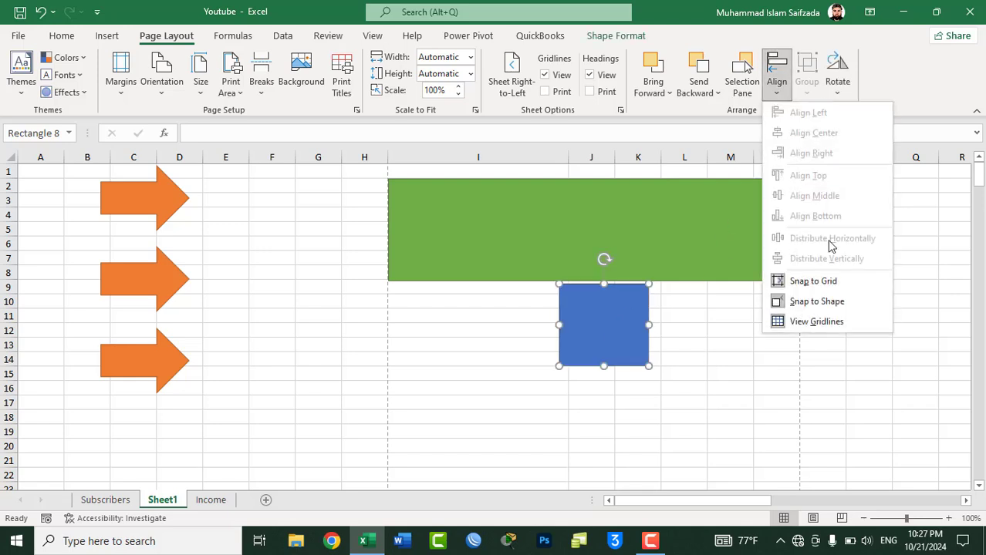
{"action": "left_click", "coordinate": [838, 310]}
{"action": "left_click", "coordinate": [769, 94]}
{"action": "left_click", "coordinate": [603, 311]}
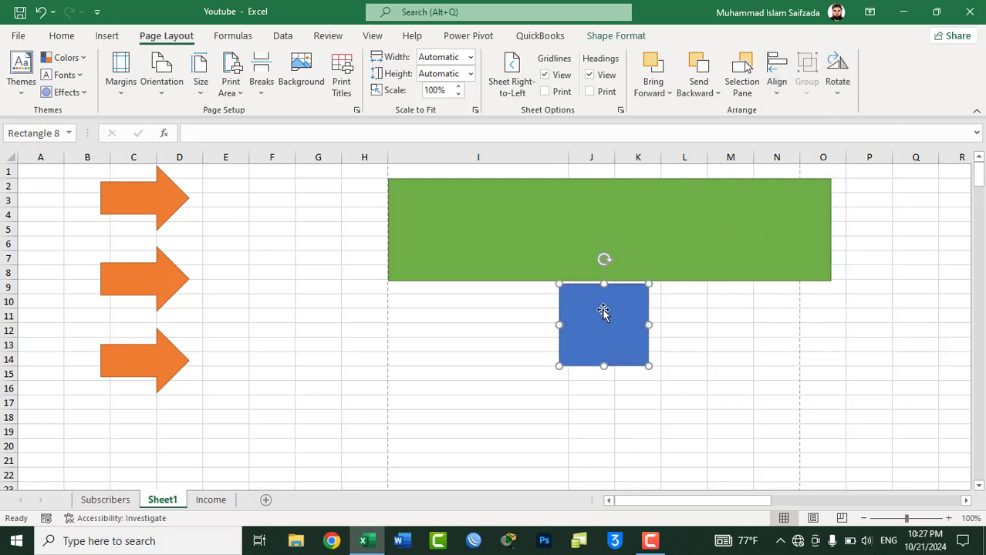
{"action": "mouse_move", "coordinate": [603, 312]}
{"action": "left_mouse_down"}
{"action": "mouse_move", "coordinate": [428, 320]}
{"action": "mouse_move", "coordinate": [566, 333]}
{"action": "left_mouse_up"}
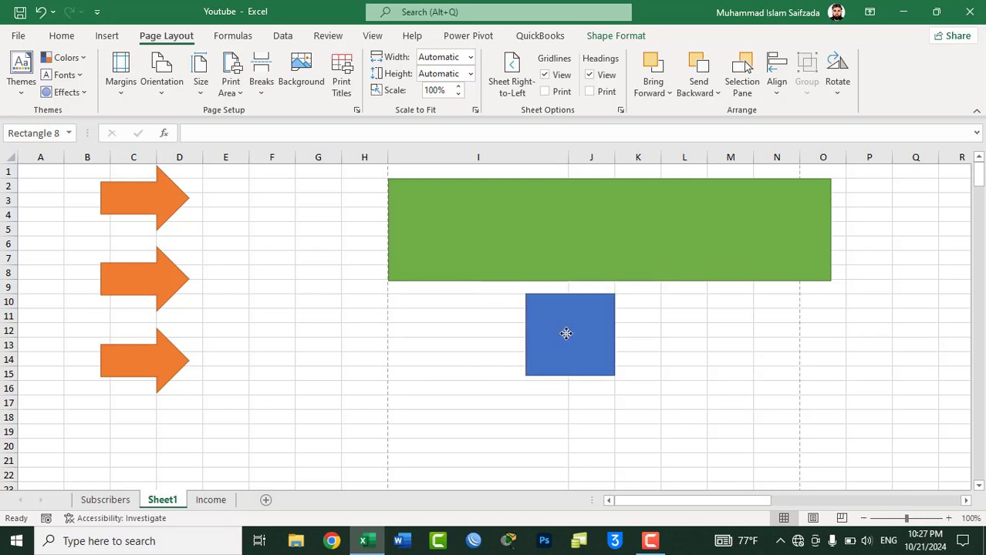
{"action": "left_click_drag", "start_coordinate": [566, 333], "coordinate": [675, 330]}
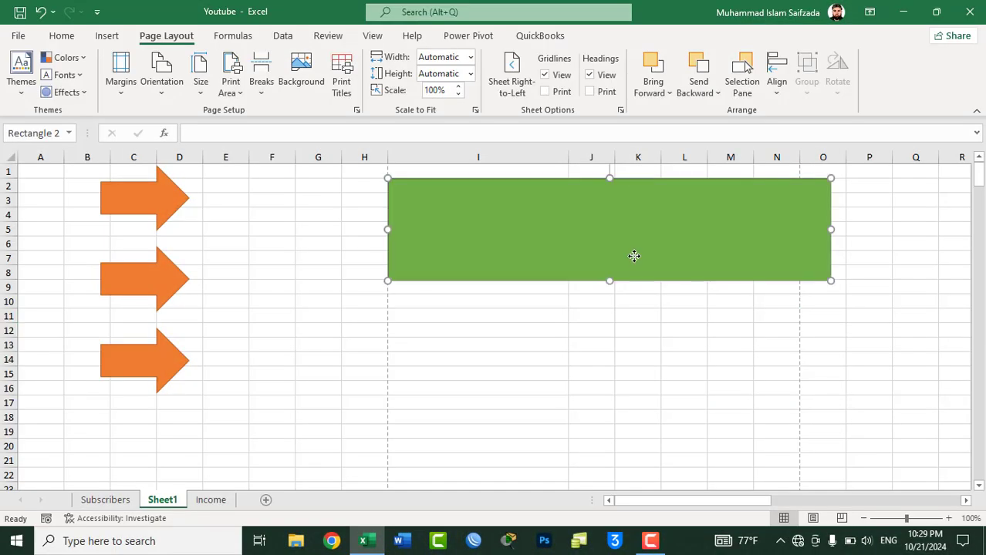
Delete the green rectangle, then nudge the orange arrows and undo the moves
{"action": "key", "text": "Delete"}
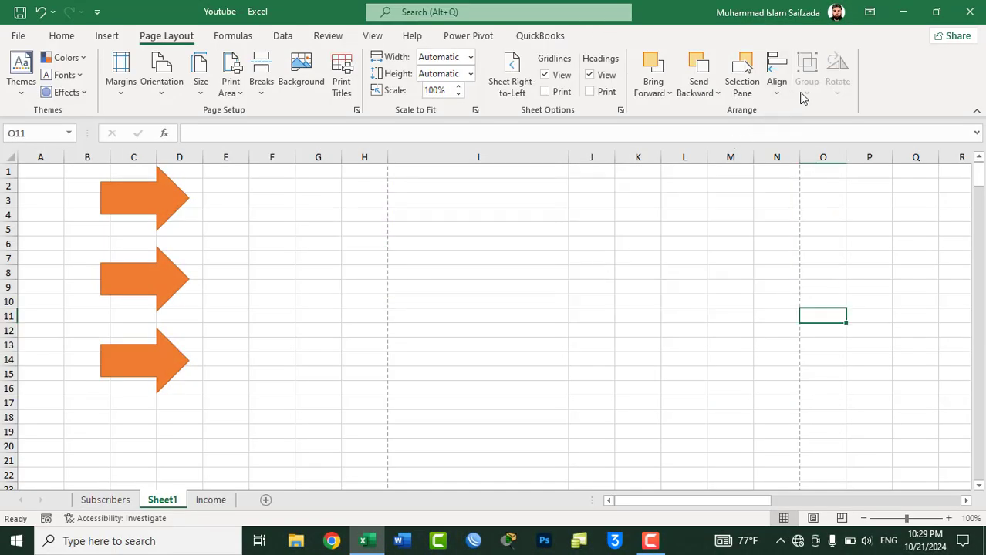
{"action": "left_click", "coordinate": [498, 191]}
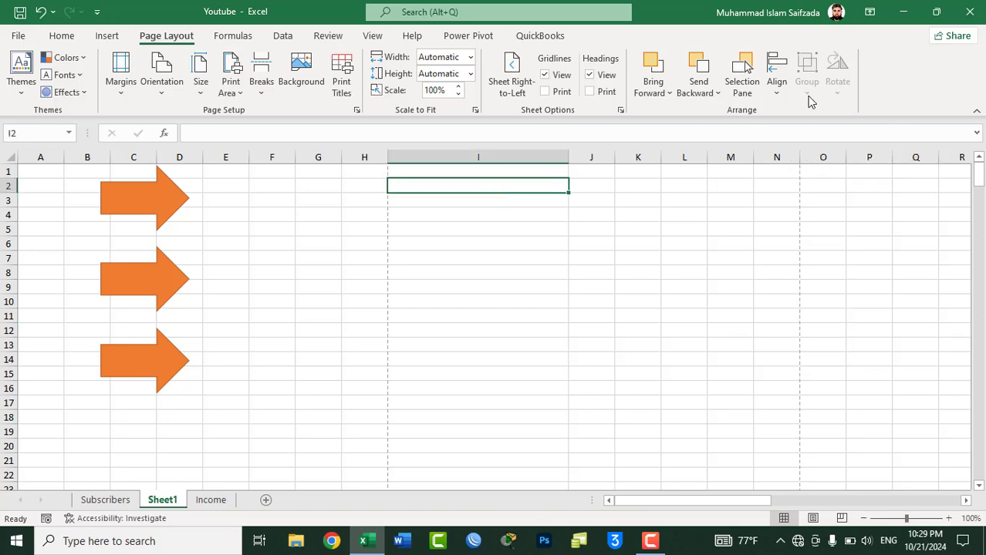
{"action": "left_click", "coordinate": [162, 203]}
{"action": "left_click", "coordinate": [144, 375], "text": "ctrl"}
{"action": "left_click_drag", "start_coordinate": [144, 375], "coordinate": [153, 375]}
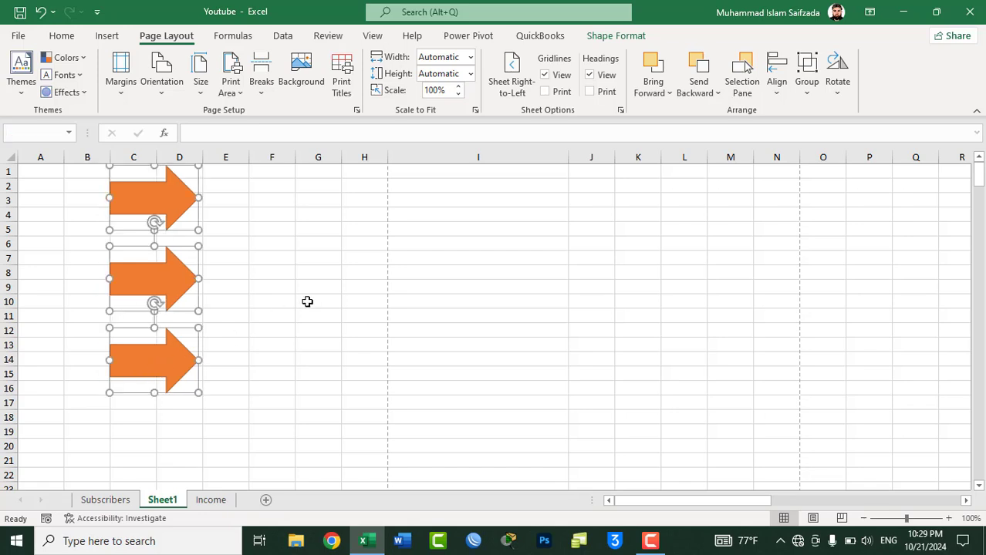
{"action": "left_click", "coordinate": [266, 242]}
{"action": "left_click_drag", "start_coordinate": [177, 210], "coordinate": [207, 222]}
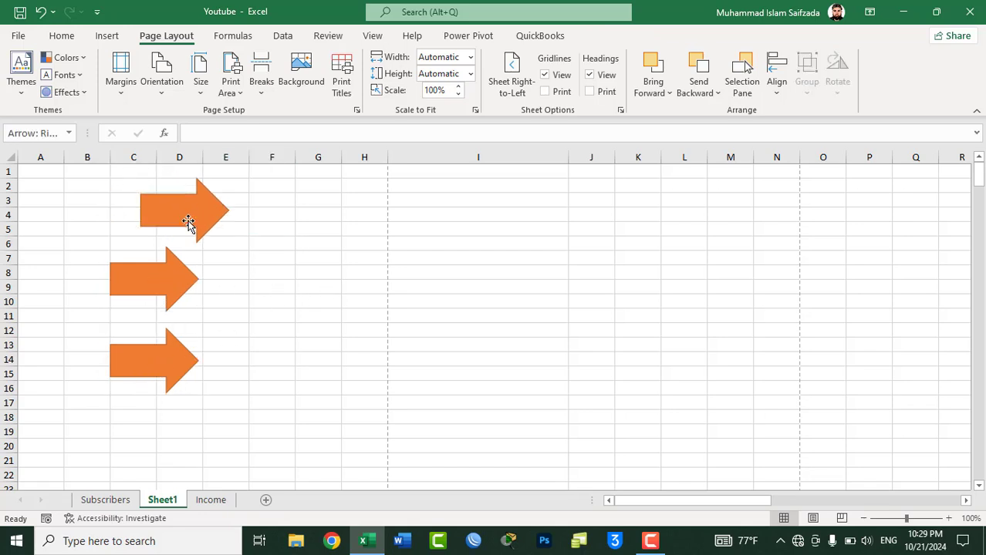
{"action": "left_click_drag", "start_coordinate": [163, 276], "coordinate": [171, 279]}
{"action": "left_click_drag", "start_coordinate": [185, 360], "coordinate": [189, 355]}
{"action": "key", "text": "ctrl+z"}
{"action": "key", "text": "ctrl+z"}
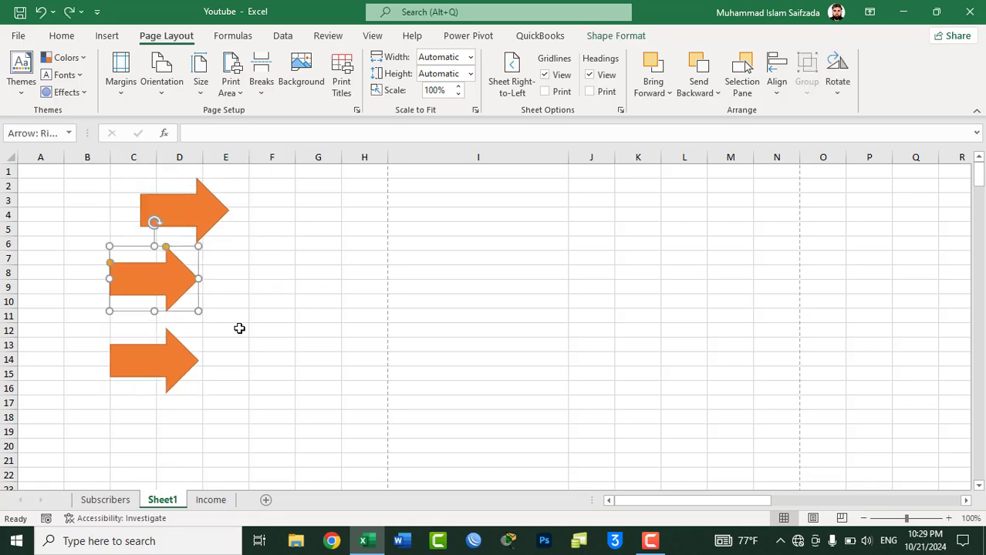
{"action": "key", "text": "ctrl+z"}
Group the three selected arrows into one object and shift the group slightly right
{"action": "left_click", "coordinate": [174, 262], "text": "ctrl"}
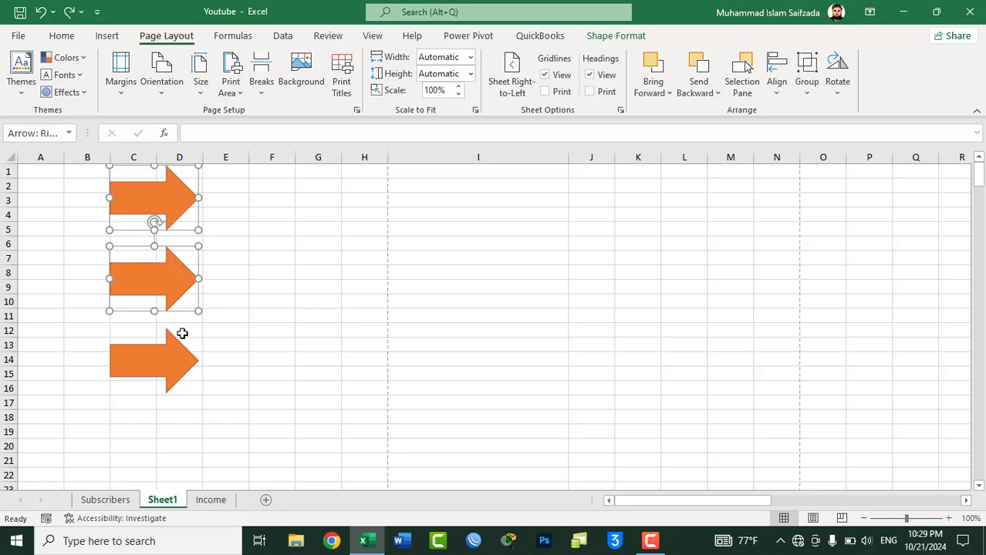
{"action": "left_click", "coordinate": [180, 366], "text": "ctrl"}
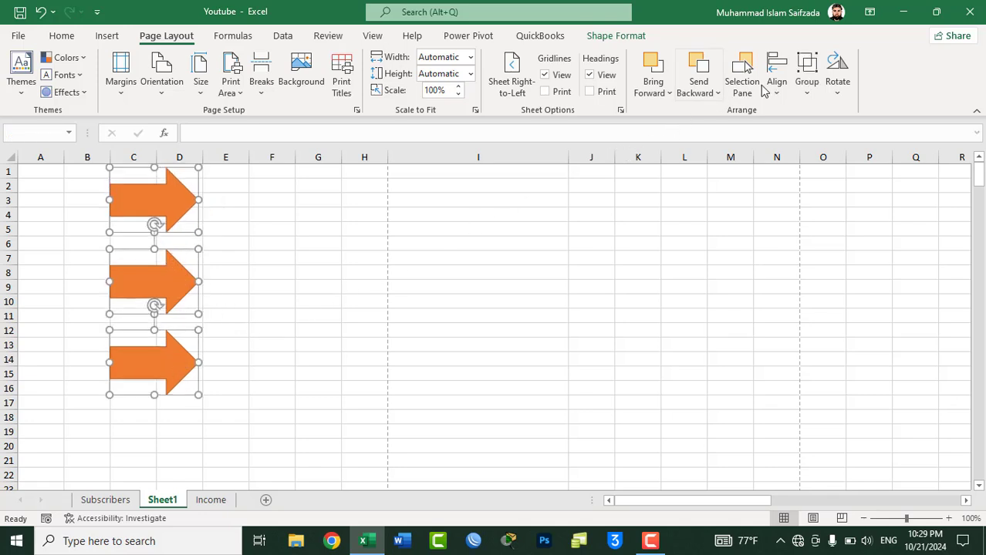
{"action": "left_click", "coordinate": [803, 93]}
{"action": "left_click", "coordinate": [819, 110]}
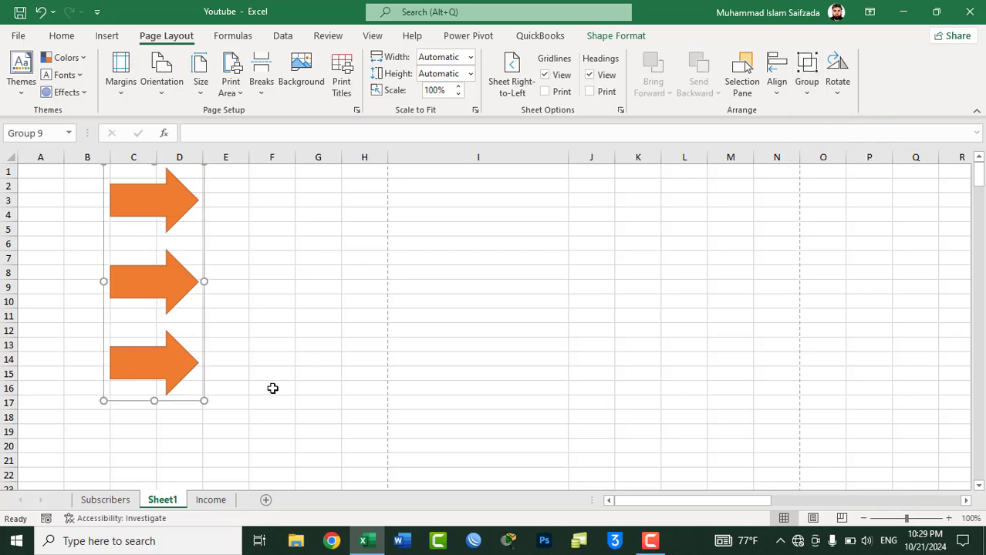
{"action": "left_click_drag", "start_coordinate": [100, 268], "coordinate": [222, 298]}
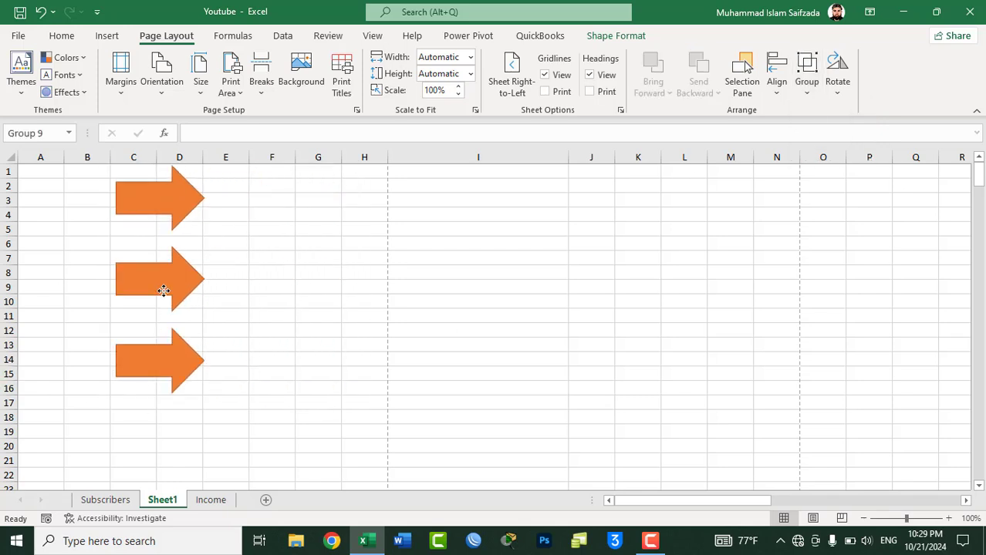
{"action": "left_click_drag", "start_coordinate": [223, 298], "coordinate": [205, 294]}
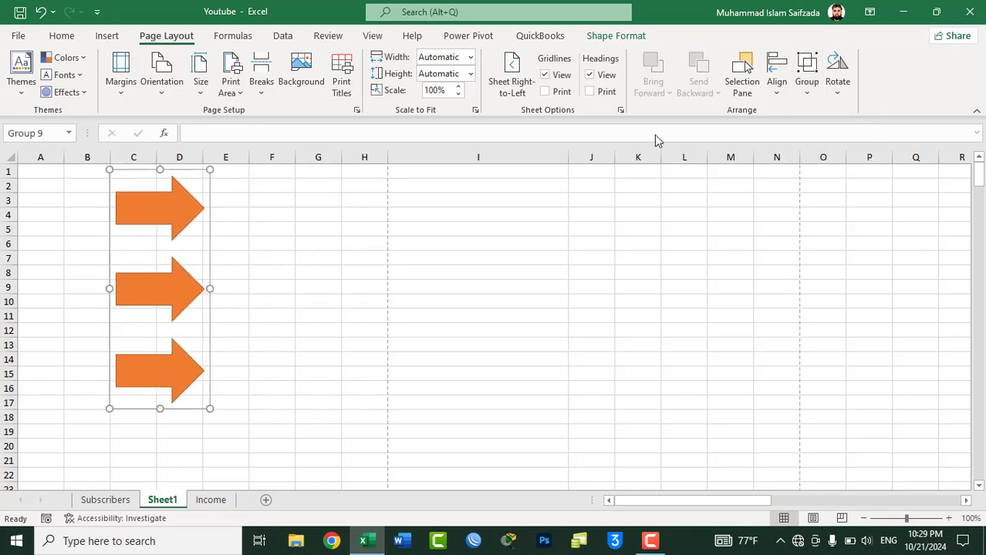
Ungroup the three arrows and regroup them into Group 10
{"action": "left_click", "coordinate": [808, 87]}
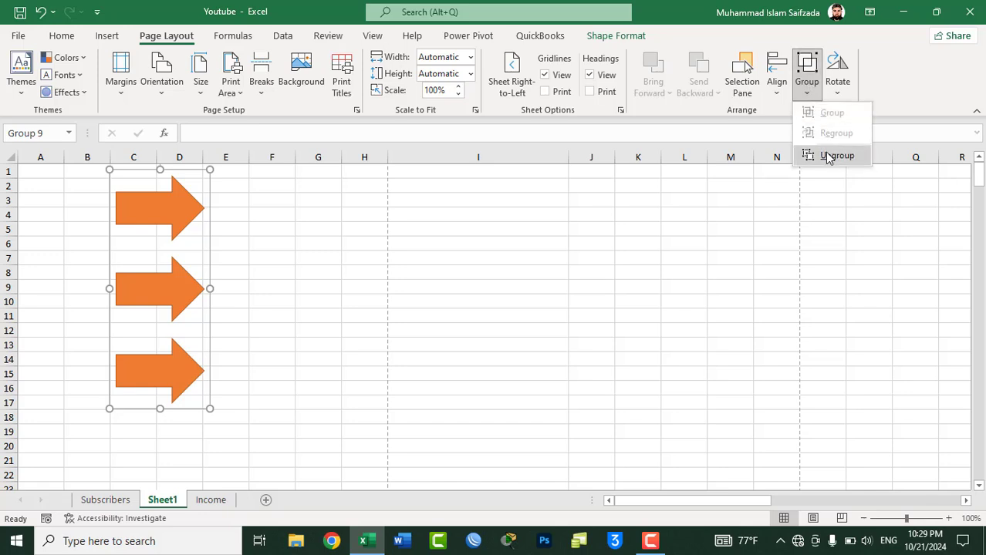
{"action": "left_click", "coordinate": [825, 154]}
{"action": "left_click", "coordinate": [807, 93]}
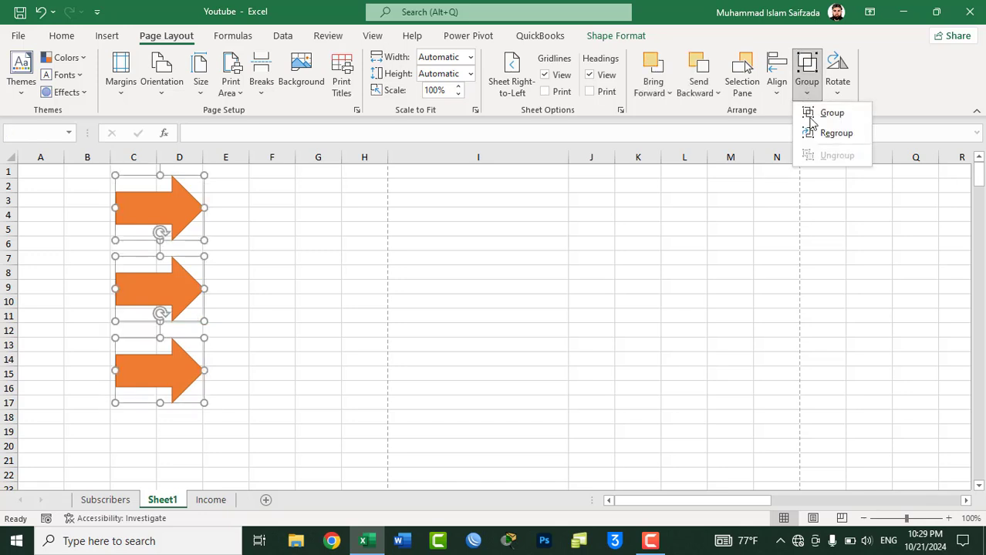
{"action": "left_click", "coordinate": [819, 133]}
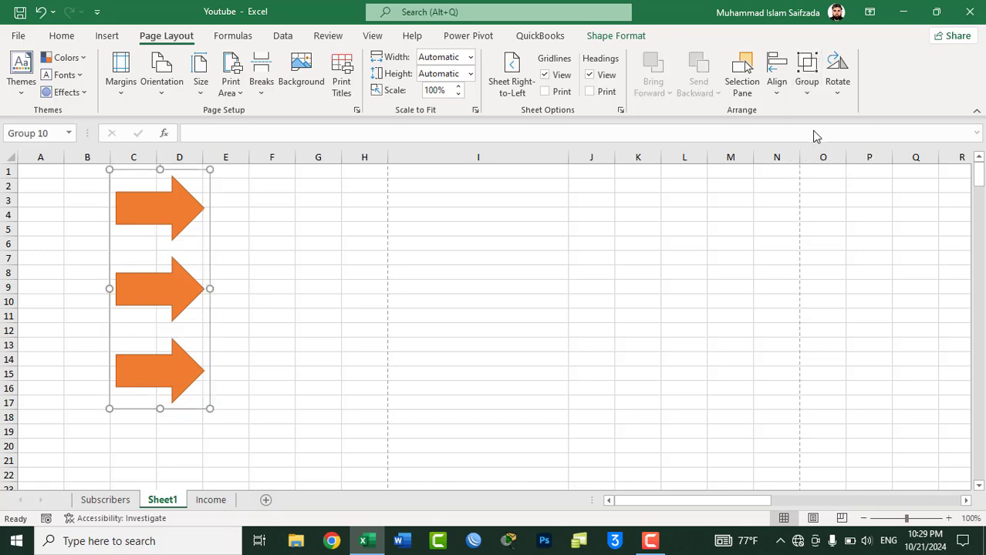
Open More Rotation Options to show the arrow group's 3.27" by 1.27" size and 0° rotation
{"action": "left_click", "coordinate": [833, 96]}
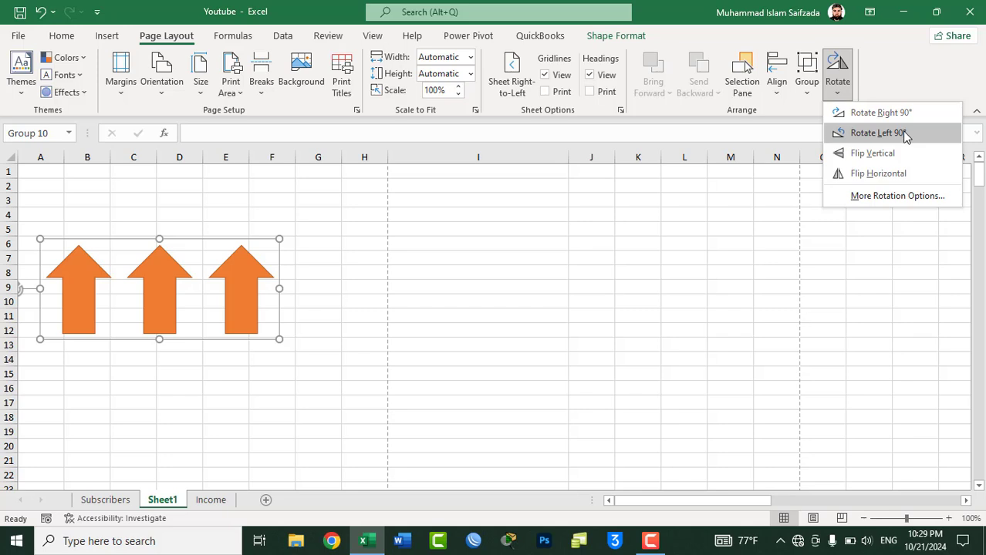
{"action": "left_click", "coordinate": [925, 202]}
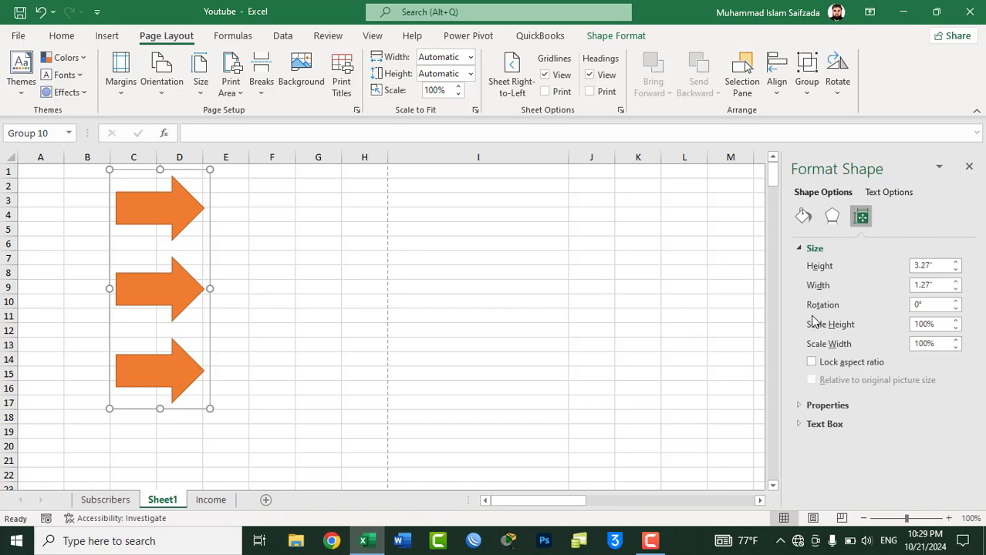
Adjust the arrow group's height to 3.5" and width to 1.6" with the size spinners
{"action": "left_click", "coordinate": [957, 262]}
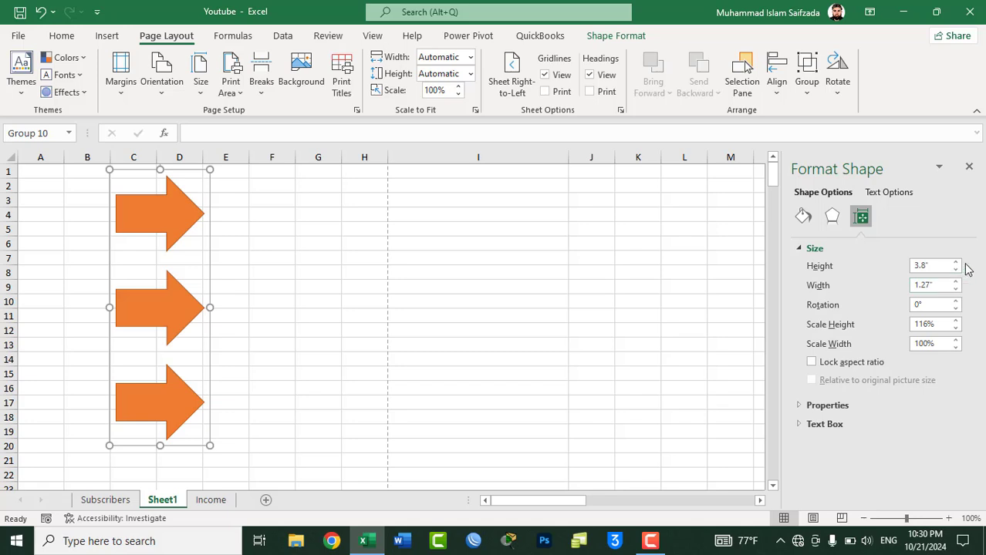
{"action": "left_click", "coordinate": [956, 263]}
{"action": "left_click", "coordinate": [957, 270]}
{"action": "left_click", "coordinate": [957, 282]}
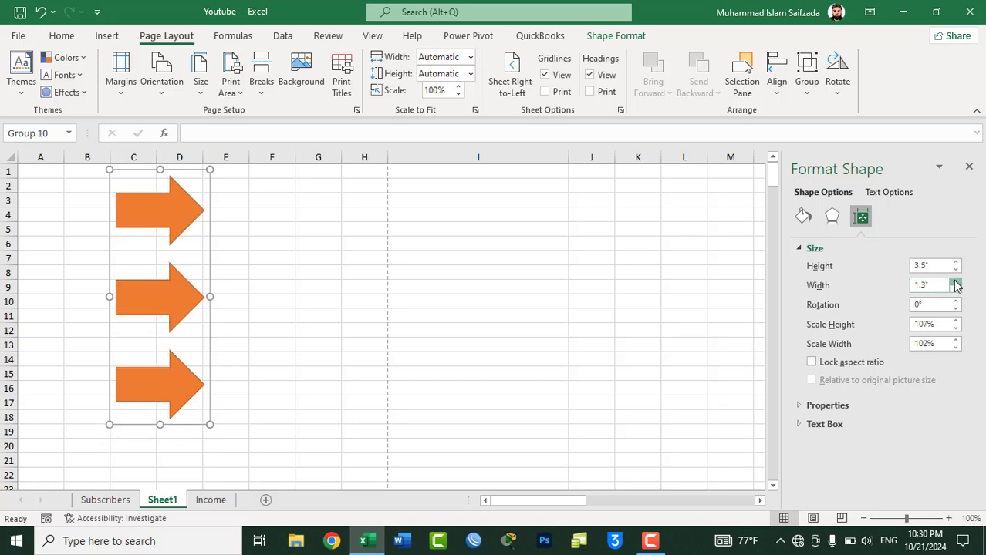
{"action": "left_click", "coordinate": [956, 283]}
{"action": "left_click", "coordinate": [957, 283]}
{"action": "left_click", "coordinate": [957, 283]}
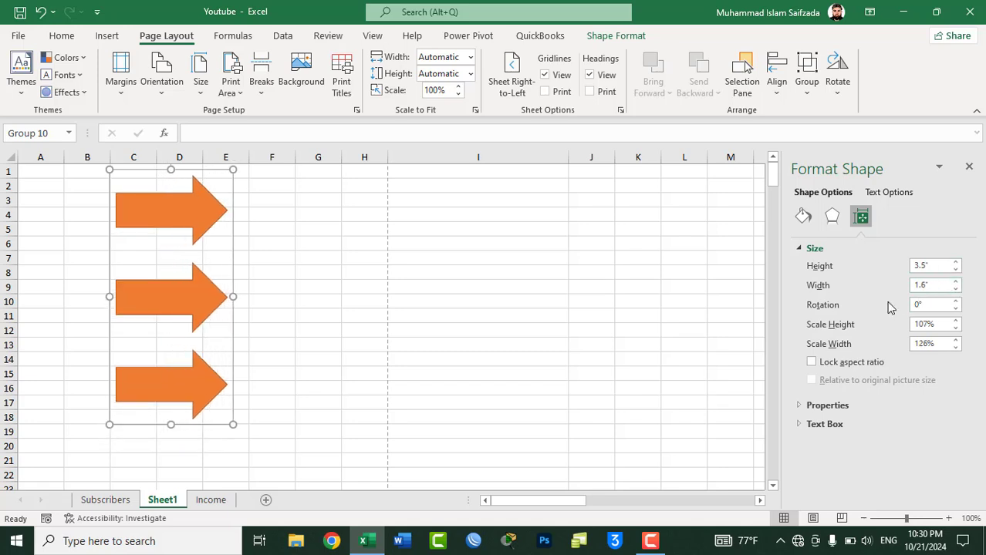
Set the arrow group's rotation to -45°, after trying 45° and 0°
{"action": "left_click", "coordinate": [933, 306]}
{"action": "type", "text": "45"}
{"action": "key", "text": "Return"}
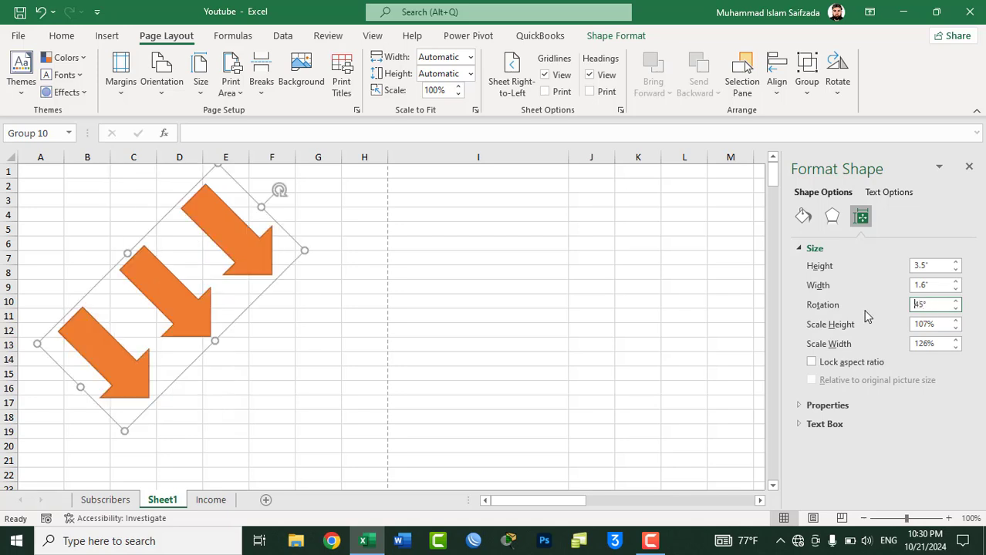
{"action": "left_click_drag", "start_coordinate": [930, 306], "coordinate": [865, 294]}
{"action": "type", "text": "0"}
{"action": "key", "text": "Return"}
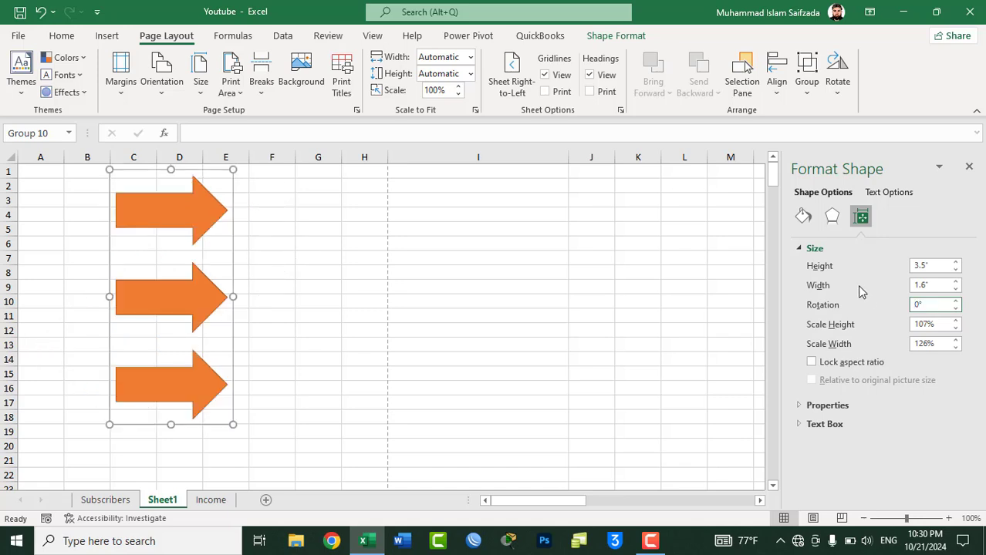
{"action": "left_click_drag", "start_coordinate": [945, 303], "coordinate": [824, 312]}
{"action": "type", "text": "-45"}
{"action": "key", "text": "Return"}
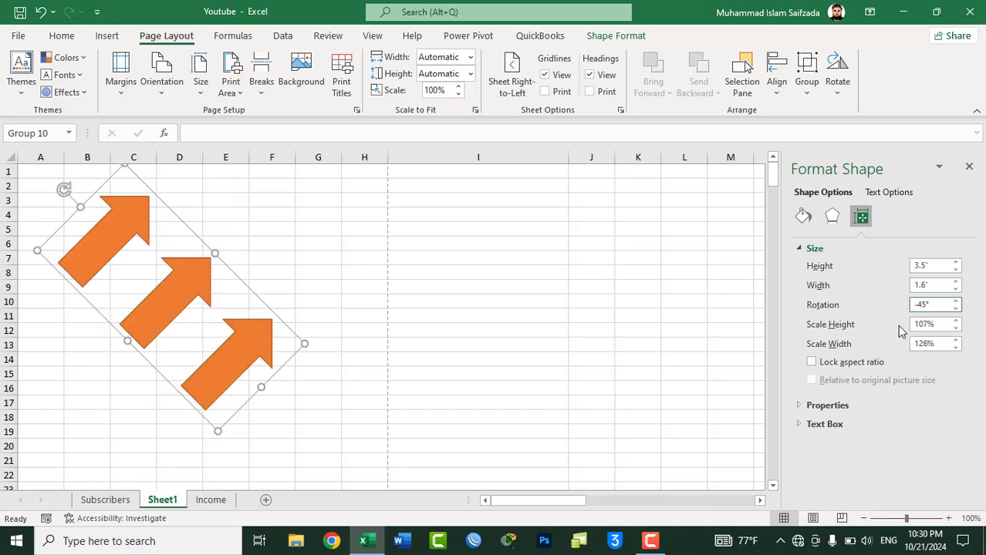
Scale the arrow group to 115% height and 140% width
{"action": "left_click", "coordinate": [956, 322]}
{"action": "left_click", "coordinate": [956, 321]}
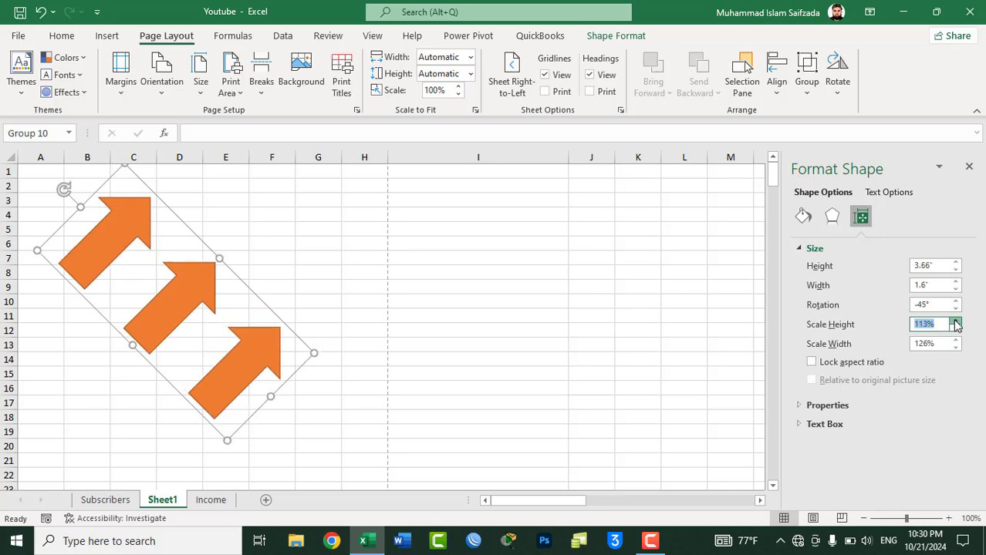
{"action": "left_click", "coordinate": [956, 341]}
{"action": "left_click", "coordinate": [956, 342]}
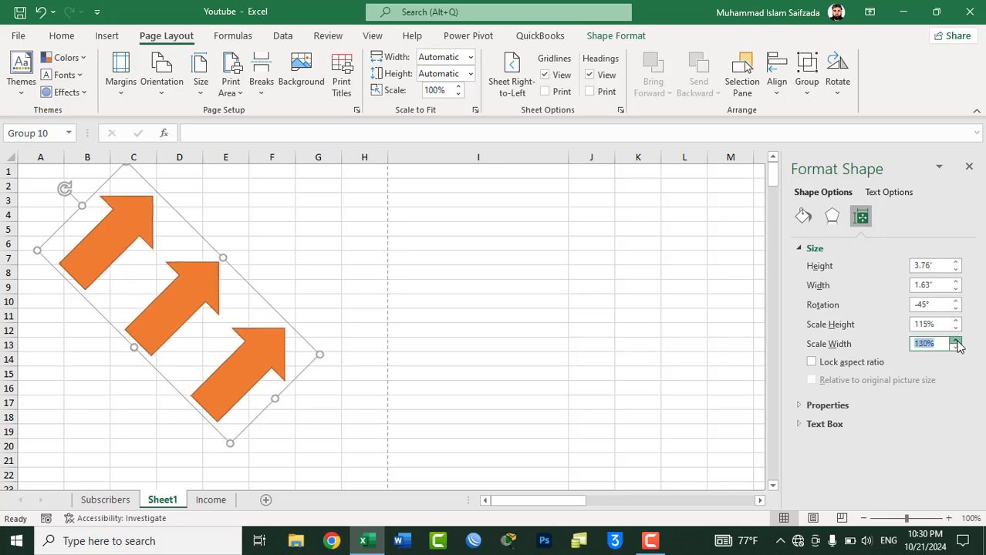
{"action": "left_click", "coordinate": [956, 342]}
{"action": "left_click", "coordinate": [956, 341]}
{"action": "left_click", "coordinate": [956, 341]}
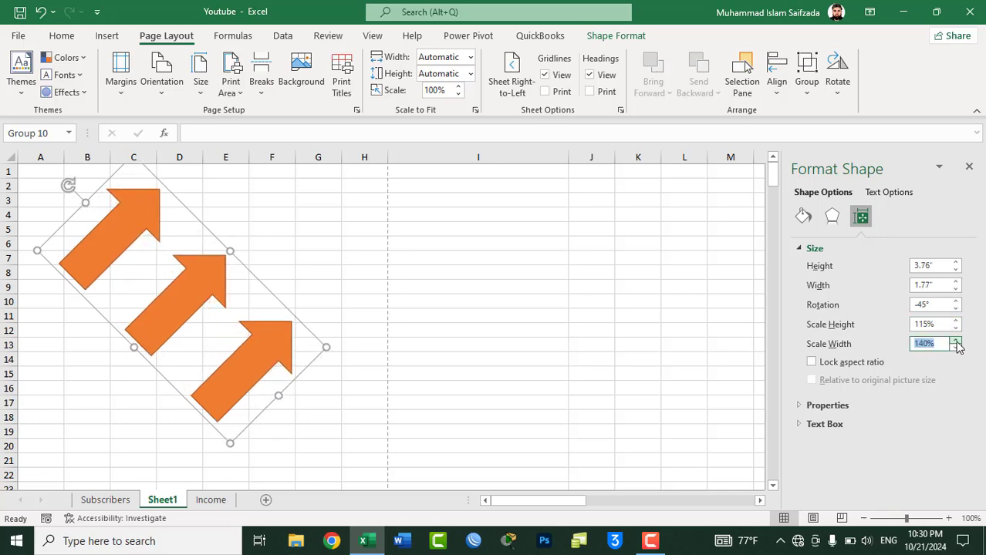
Close the Format Shape pane, deselect the arrows at cell L5, and show the Formulas tools
{"action": "left_click", "coordinate": [969, 168]}
{"action": "left_click", "coordinate": [692, 231]}
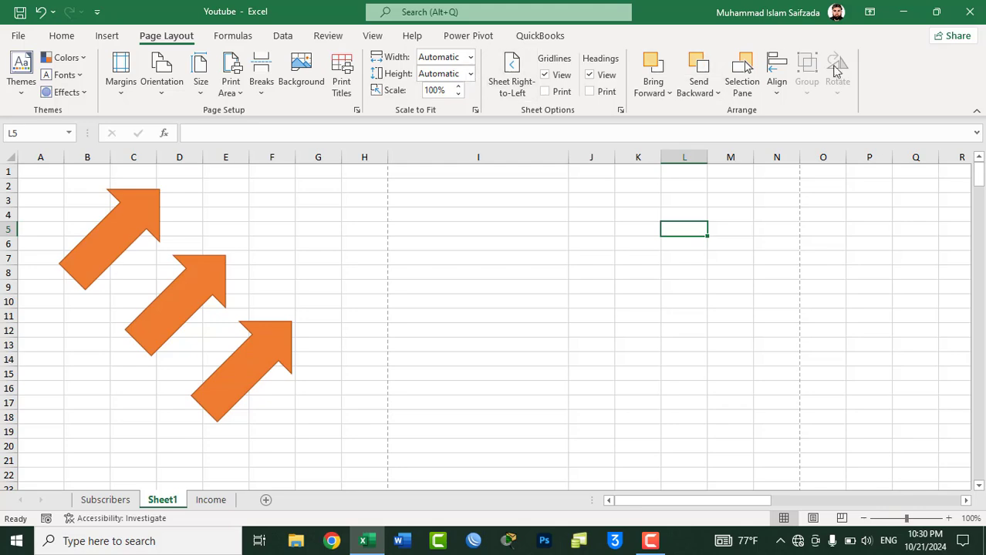
{"action": "left_click", "coordinate": [230, 37]}
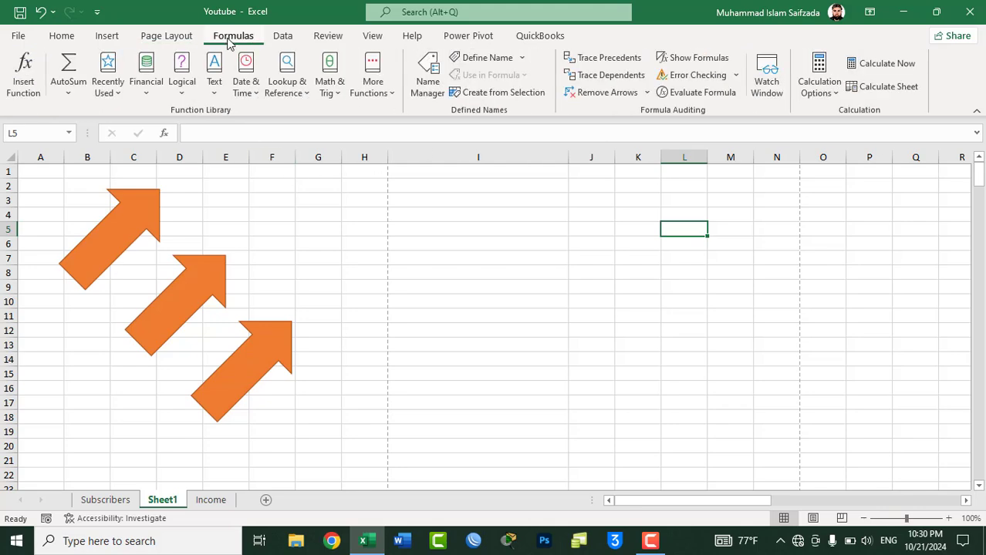